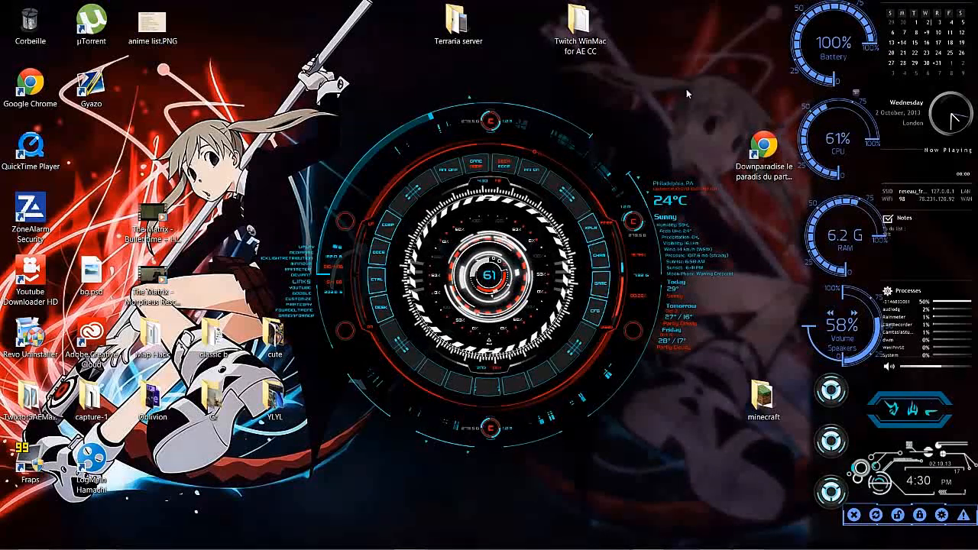
{"action": "left_click_drag", "start_coordinate": [603, 155], "coordinate": [668, 80]}
{"action": "left_click_drag", "start_coordinate": [705, 52], "coordinate": [615, 145]}
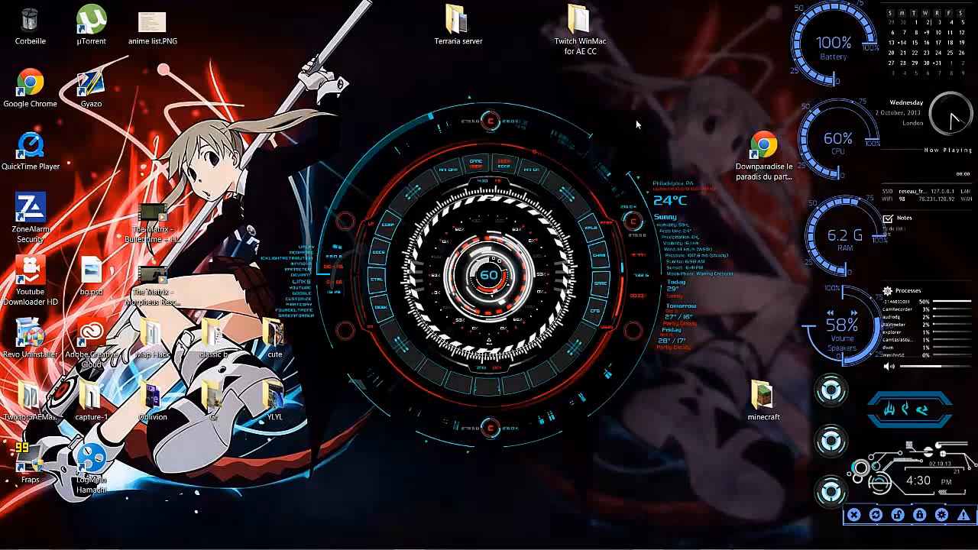
- Switch to QuickTime Player and scrub through the Ink-PMV video to review its shape effects
{"action": "mouse_move", "coordinate": [679, 527]}
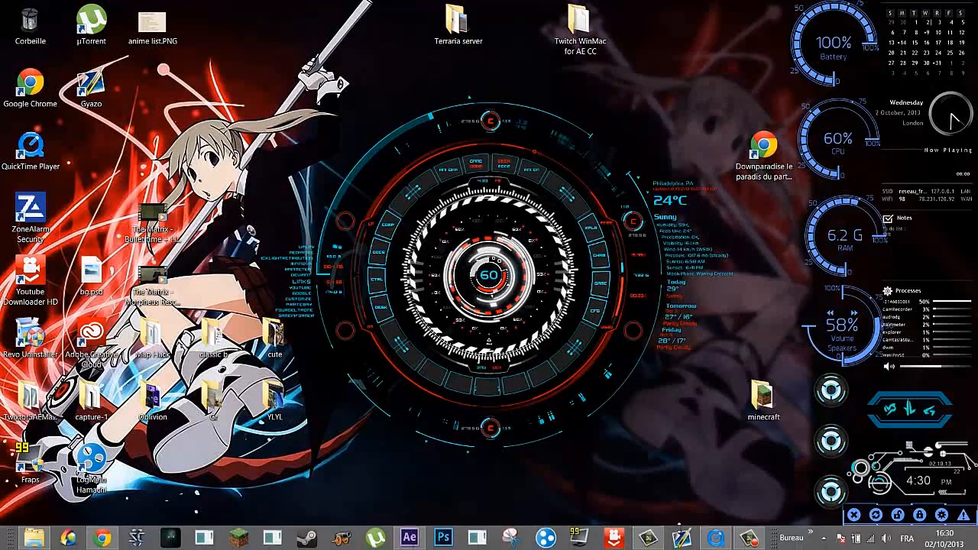
{"action": "left_click", "coordinate": [715, 538]}
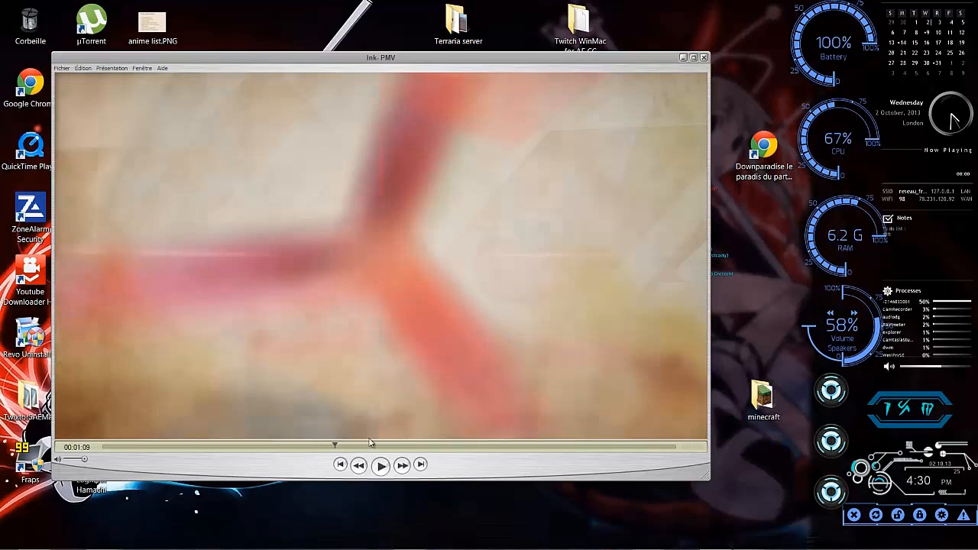
{"action": "left_click_drag", "start_coordinate": [352, 448], "coordinate": [339, 449]}
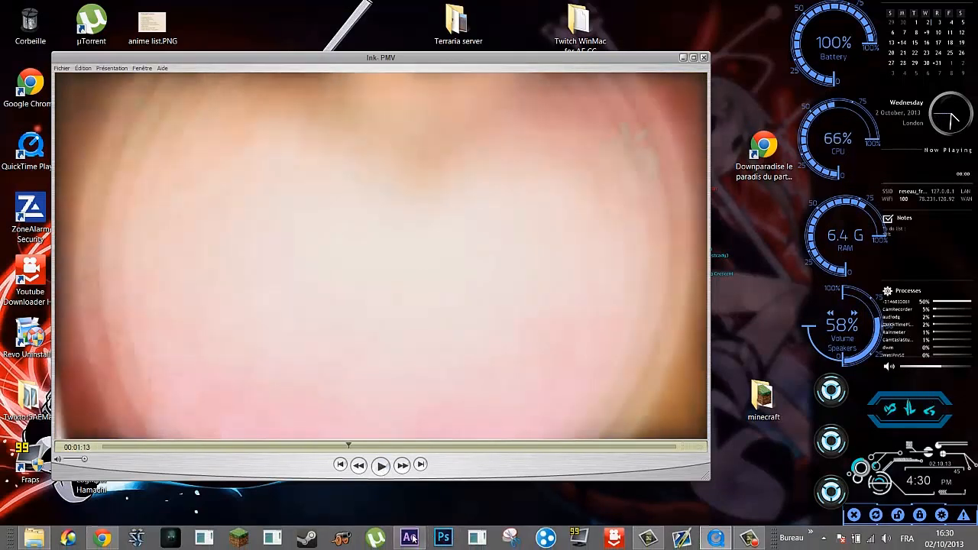
- Switch to After Effects and look through the example compositions, ending on 3d shapes environment
{"action": "left_click", "coordinate": [409, 538]}
{"action": "left_click_drag", "start_coordinate": [551, 346], "coordinate": [511, 349]}
{"action": "left_click", "coordinate": [289, 329]}
{"action": "key", "text": "shift+comma"}
{"action": "key", "text": "shift+comma"}
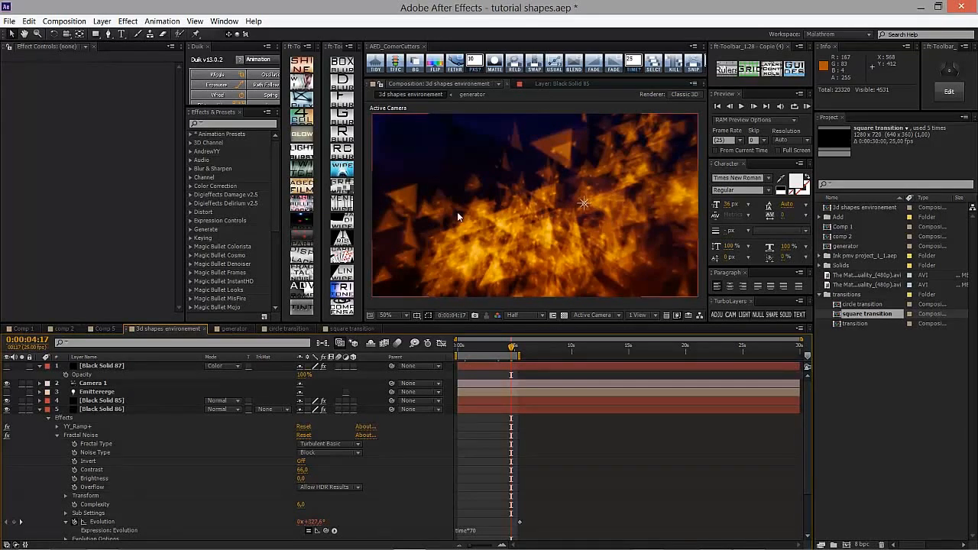
- Examine the Particular and Shine effect settings on the Black Solid 85 layer in 3d shapes environment
{"action": "left_click", "coordinate": [102, 400]}
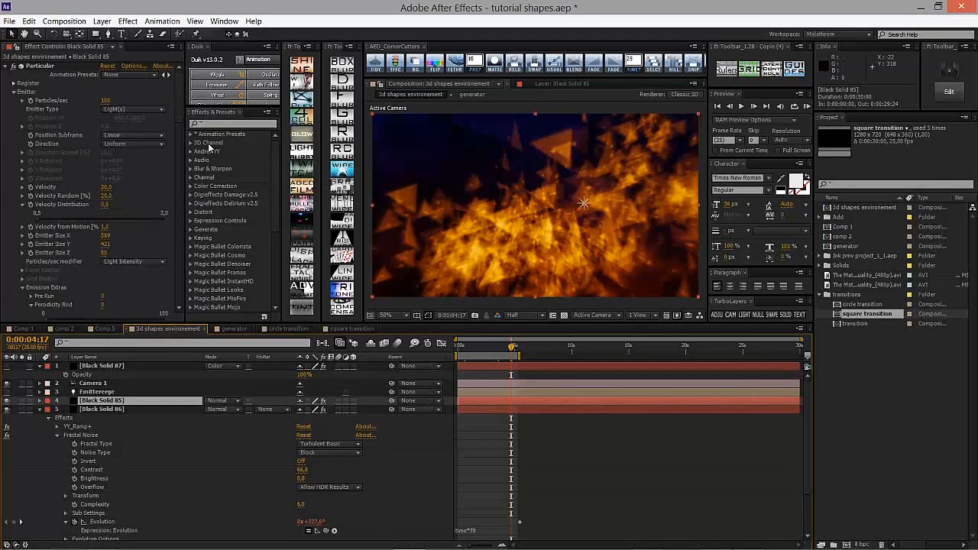
{"action": "mouse_move", "coordinate": [177, 100]}
{"action": "left_mouse_down"}
{"action": "mouse_move", "coordinate": [180, 285]}
{"action": "mouse_move", "coordinate": [183, 93]}
{"action": "mouse_move", "coordinate": [182, 139]}
{"action": "mouse_move", "coordinate": [181, 105]}
{"action": "left_mouse_up"}
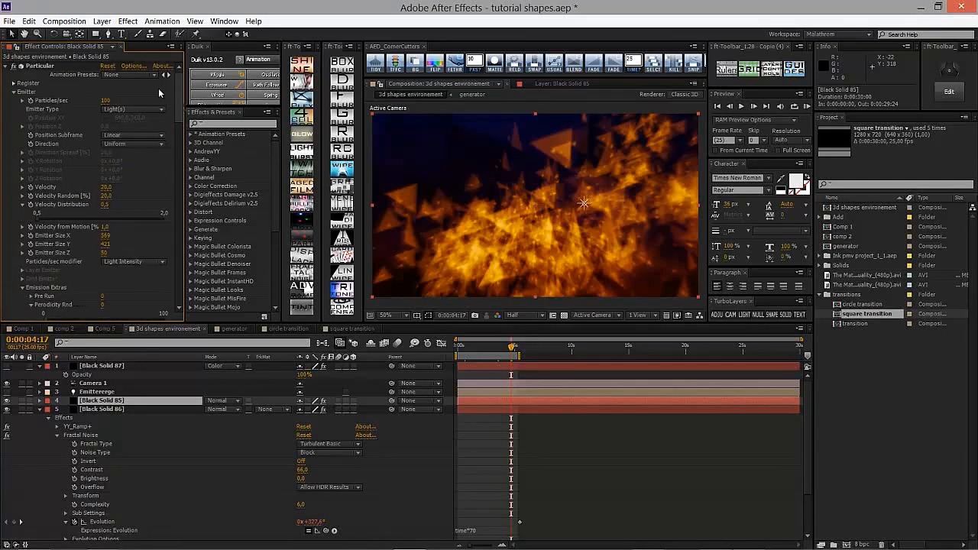
{"action": "left_click", "coordinate": [60, 68]}
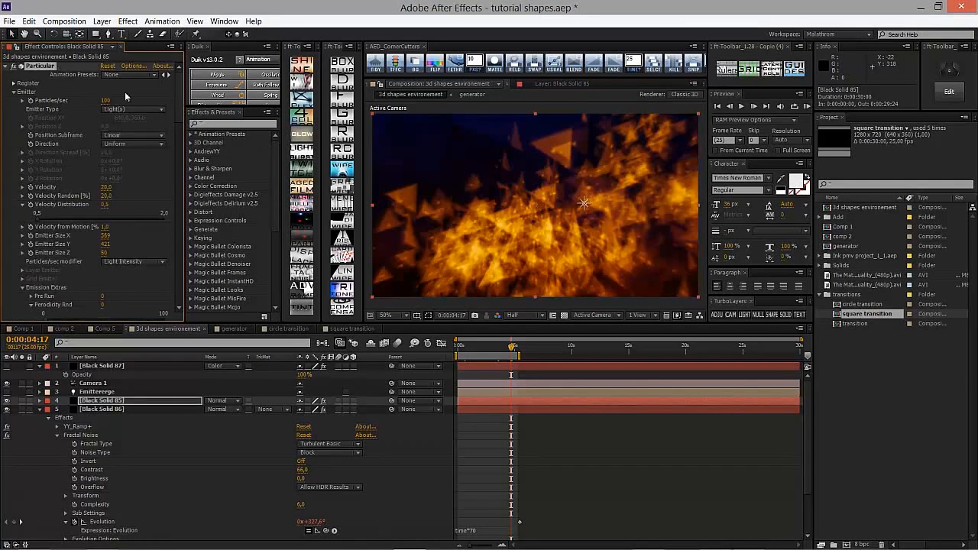
{"action": "scroll", "coordinate": [132, 249], "scroll_direction": "down", "scroll_amount": 15}
{"action": "left_click", "coordinate": [29, 161]}
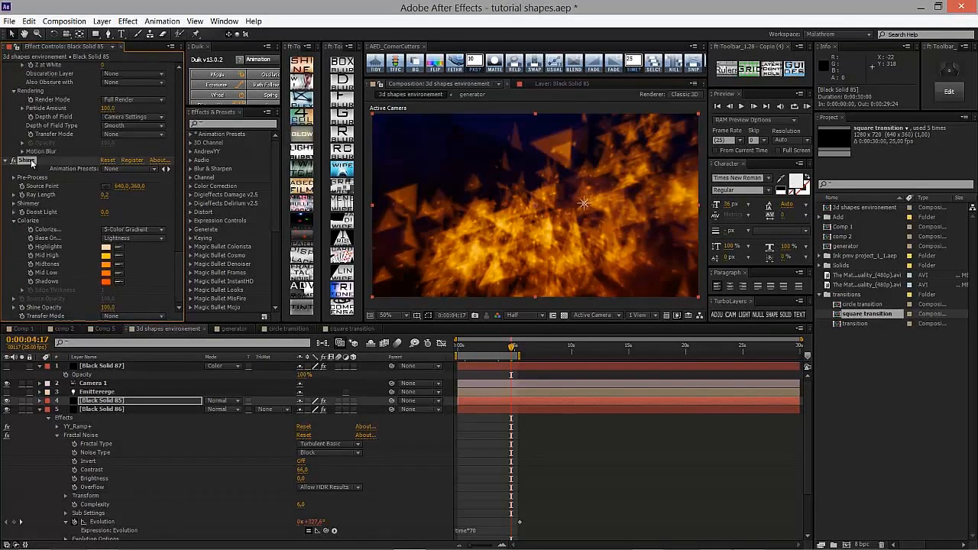
{"action": "scroll", "coordinate": [114, 234], "scroll_direction": "up", "scroll_amount": 13}
{"action": "left_click_drag", "start_coordinate": [179, 209], "coordinate": [179, 281]}
{"action": "scroll", "coordinate": [158, 226], "scroll_direction": "up", "scroll_amount": 10}
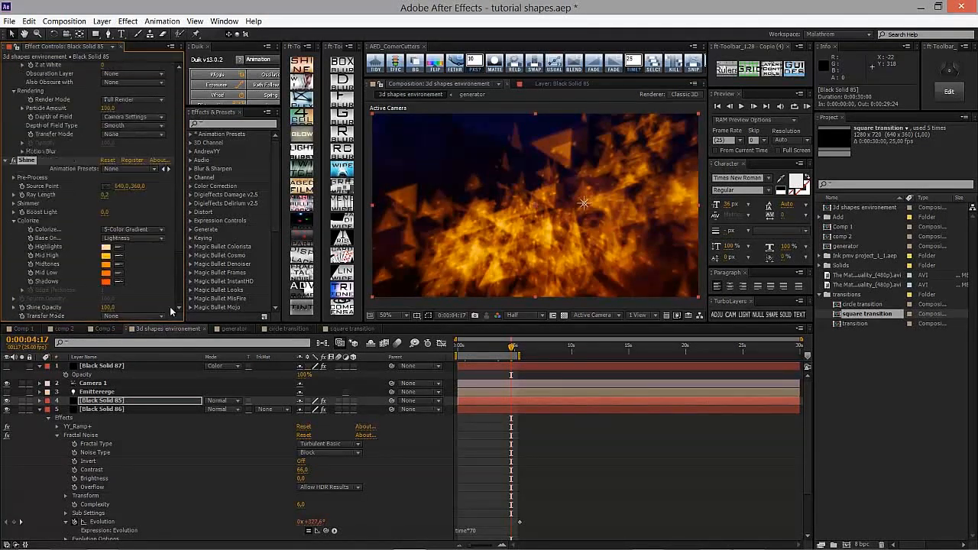
{"action": "scroll", "coordinate": [172, 220], "scroll_direction": "up", "scroll_amount": 6}
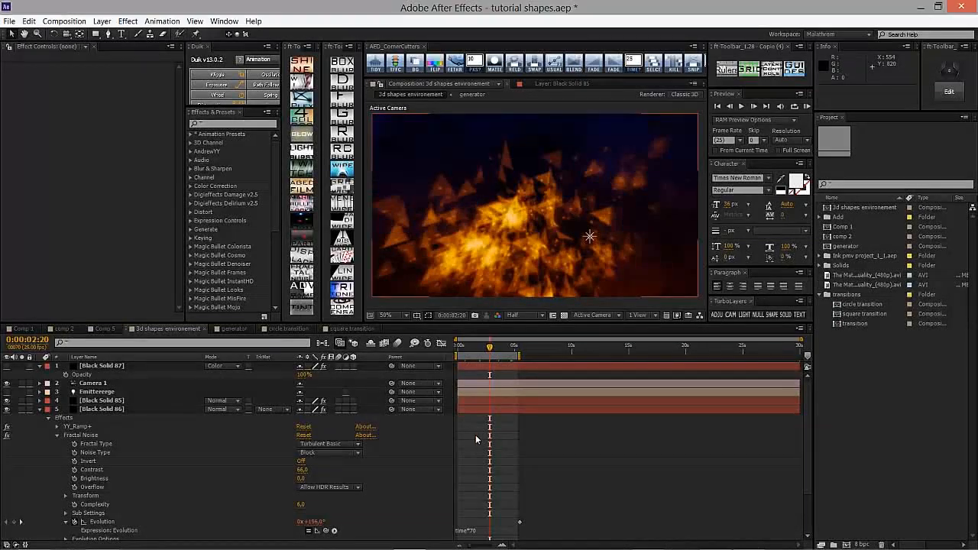
- Scrub through the square transition composition and open the circle transition composition for viewing
{"action": "left_click", "coordinate": [356, 328]}
{"action": "mouse_move", "coordinate": [537, 349]}
{"action": "left_mouse_down"}
{"action": "mouse_move", "coordinate": [526, 350]}
{"action": "mouse_move", "coordinate": [552, 348]}
{"action": "mouse_move", "coordinate": [526, 350]}
{"action": "left_mouse_up"}
{"action": "left_click", "coordinate": [277, 330]}
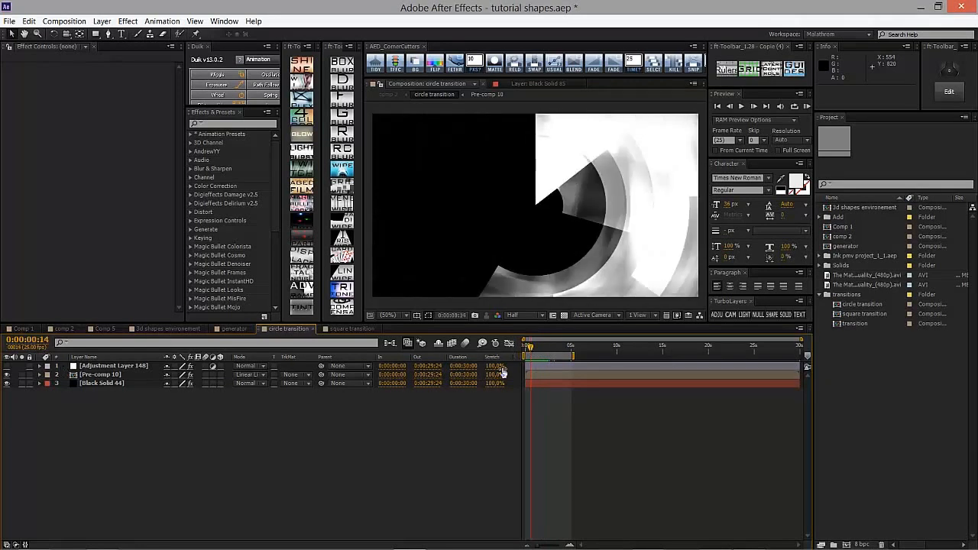
- Preview Comp 1 from RAM and scrub through the clips joined by the square and circle transitions
{"action": "left_click", "coordinate": [31, 329]}
{"action": "left_click_drag", "start_coordinate": [657, 346], "coordinate": [633, 350]}
{"action": "key", "text": "KP_0"}
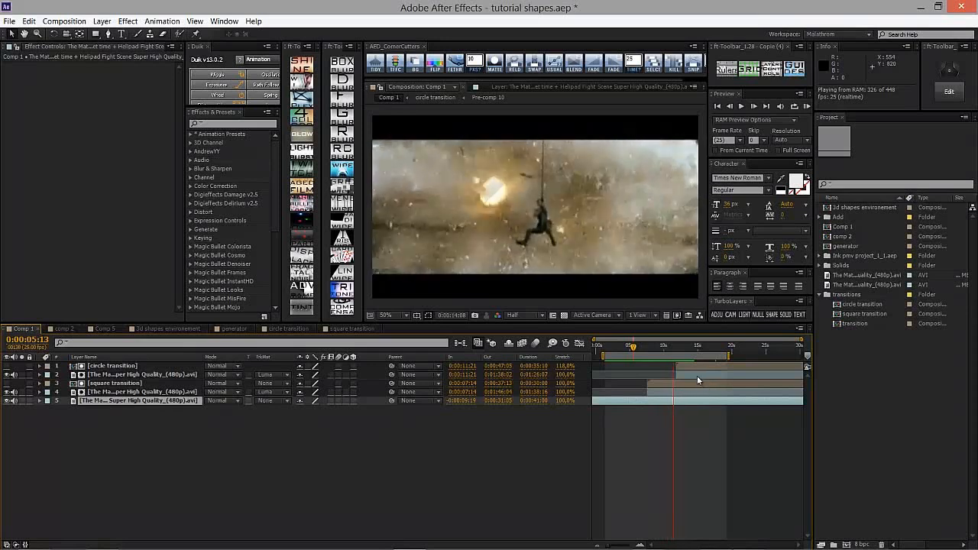
{"action": "key", "text": "space"}
{"action": "mouse_move", "coordinate": [674, 349]}
{"action": "left_mouse_down"}
{"action": "mouse_move", "coordinate": [653, 349]}
{"action": "mouse_move", "coordinate": [683, 349]}
{"action": "mouse_move", "coordinate": [663, 348]}
{"action": "left_mouse_up"}
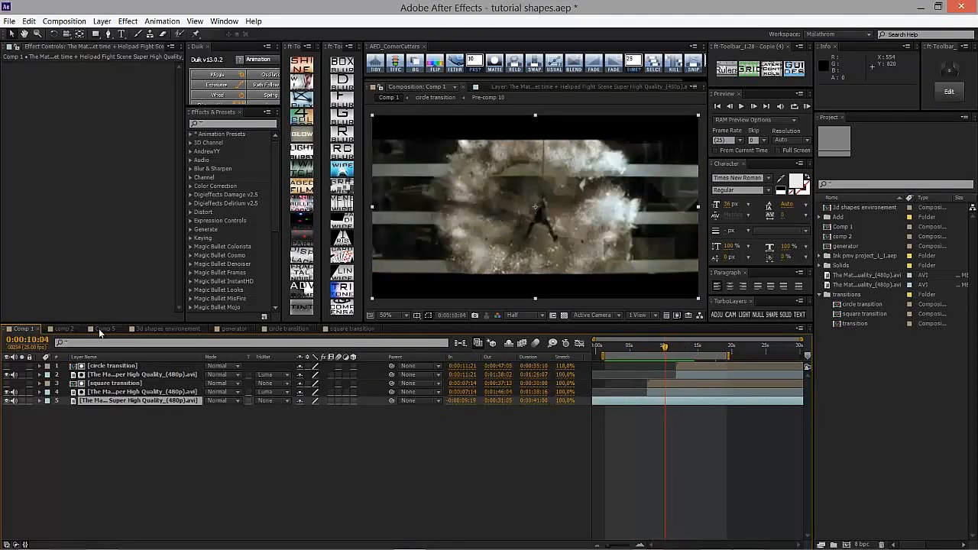
- Scrub through comp 2, inspect the Fractal Noise Evolution expression on its Black Solid 83 layer, and review the square transition composition
{"action": "left_click", "coordinate": [65, 329]}
{"action": "left_click_drag", "start_coordinate": [454, 341], "coordinate": [487, 349]}
{"action": "left_click", "coordinate": [474, 419]}
{"action": "left_click", "coordinate": [360, 443]}
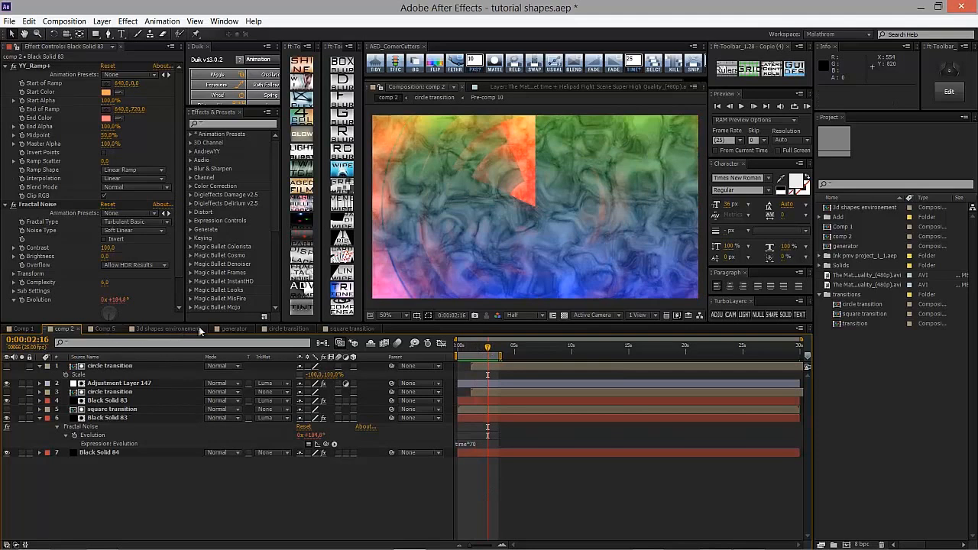
{"action": "left_click", "coordinate": [343, 329]}
{"action": "left_click_drag", "start_coordinate": [546, 349], "coordinate": [539, 349]}
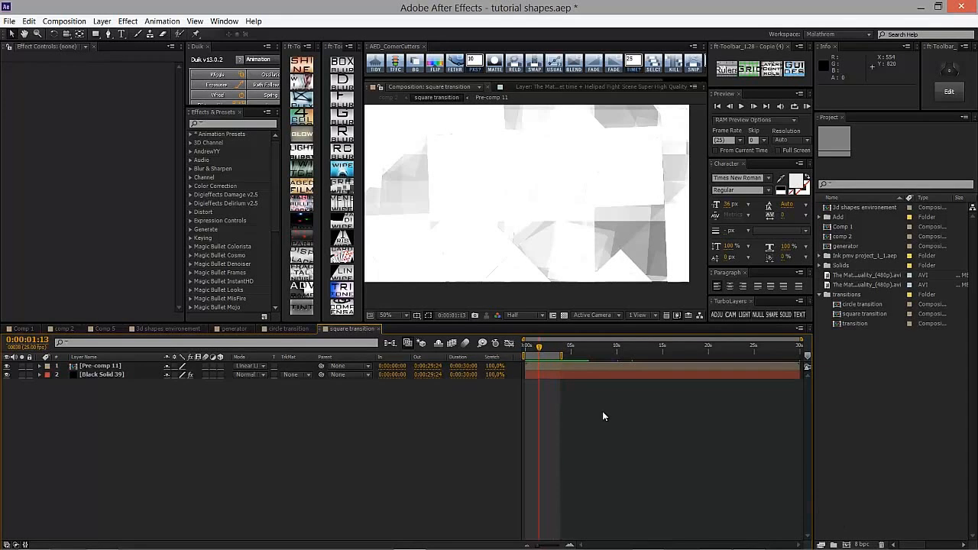
- Create a 10-second 1280 x 720 composition at 25 fps and draw a white full-width rectangle across the bottom of the frame
{"action": "key", "text": "ctrl+n"}
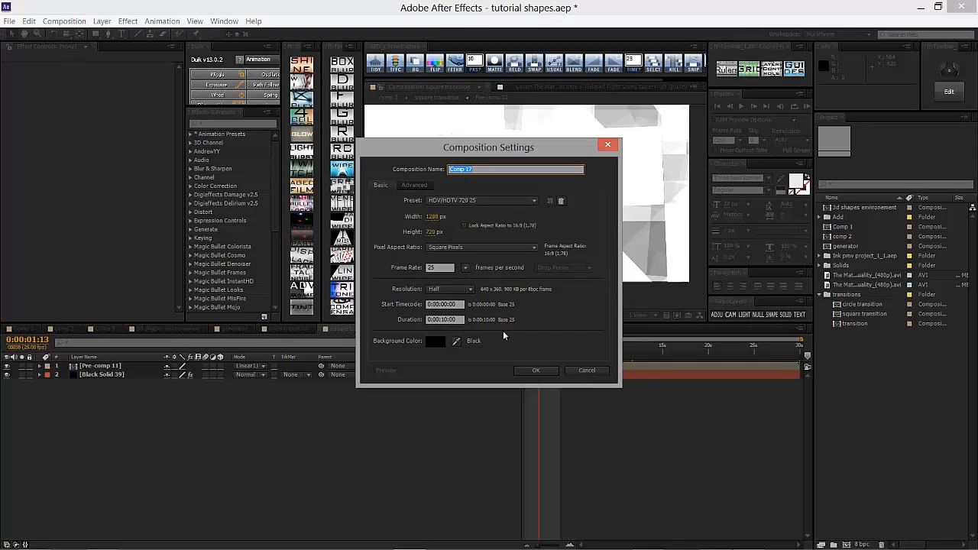
{"action": "left_click", "coordinate": [538, 371]}
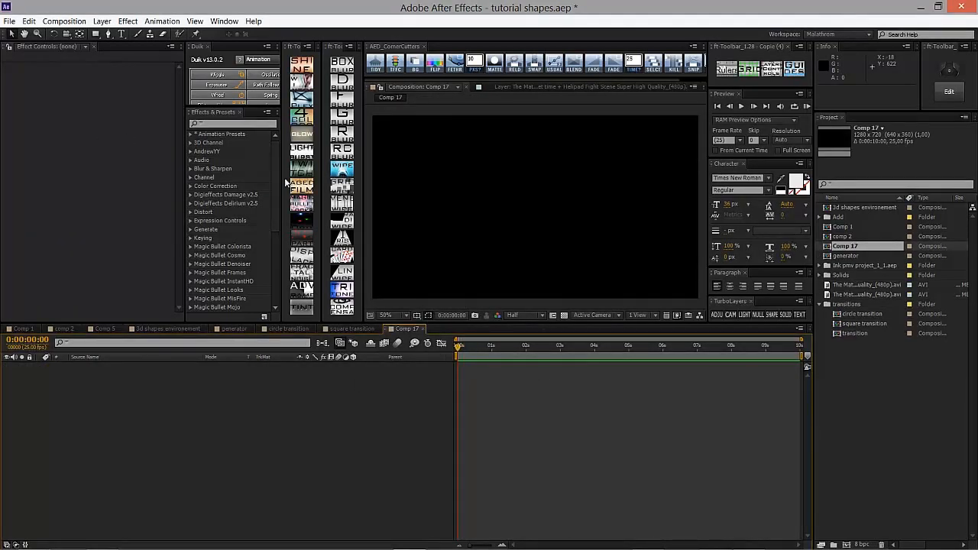
{"action": "left_click", "coordinate": [95, 34]}
{"action": "key", "text": "comma"}
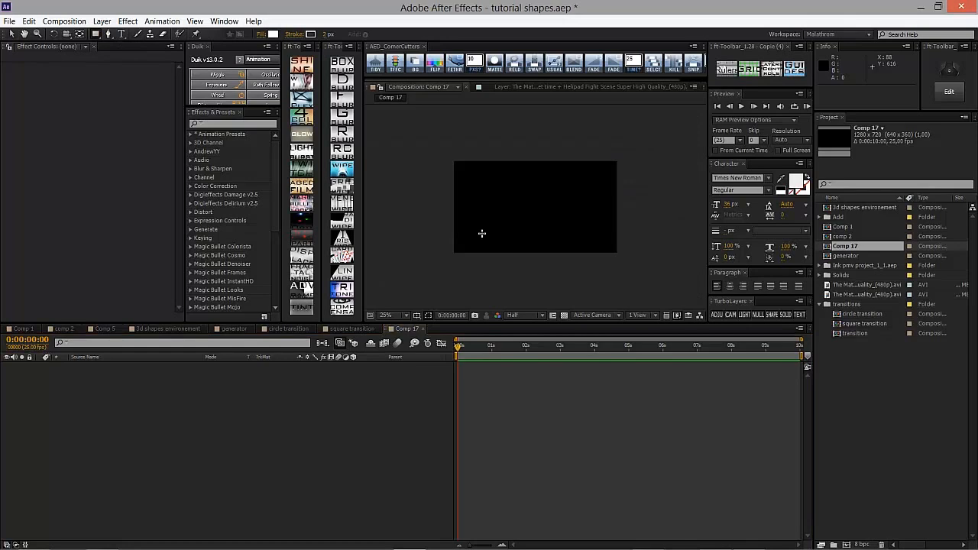
{"action": "mouse_move", "coordinate": [448, 227]}
{"action": "left_mouse_down"}
{"action": "mouse_move", "coordinate": [650, 257]}
{"action": "mouse_move", "coordinate": [620, 258]}
{"action": "left_mouse_up"}
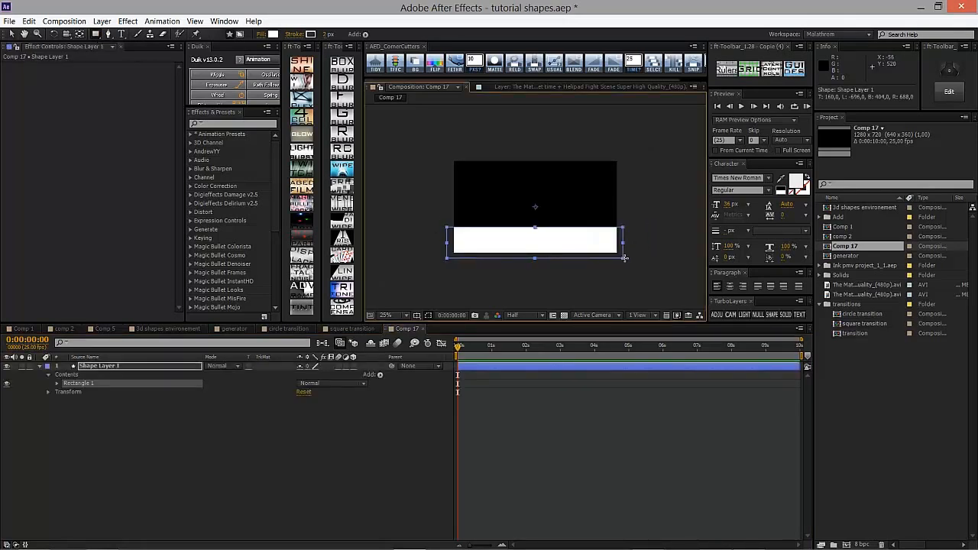
{"action": "left_click", "coordinate": [483, 465]}
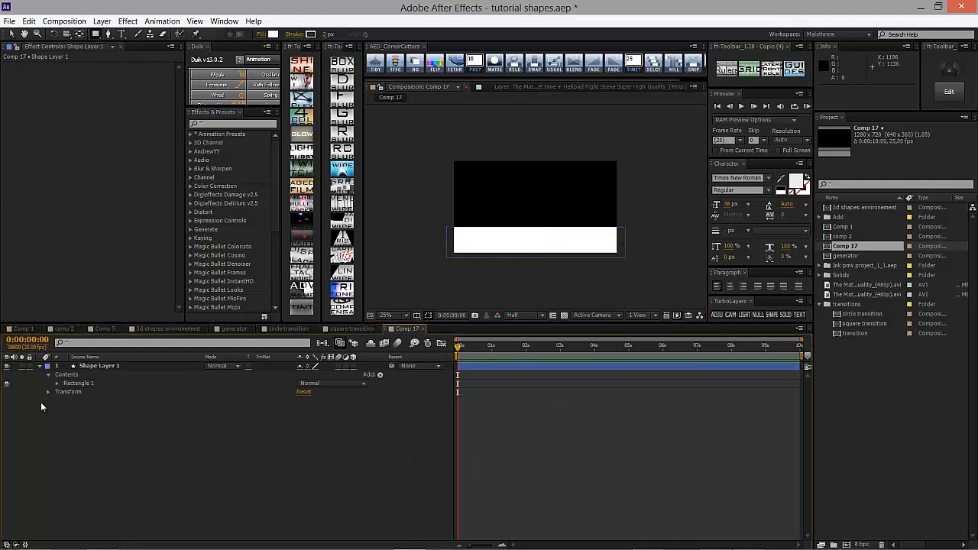
{"action": "key", "text": "period"}
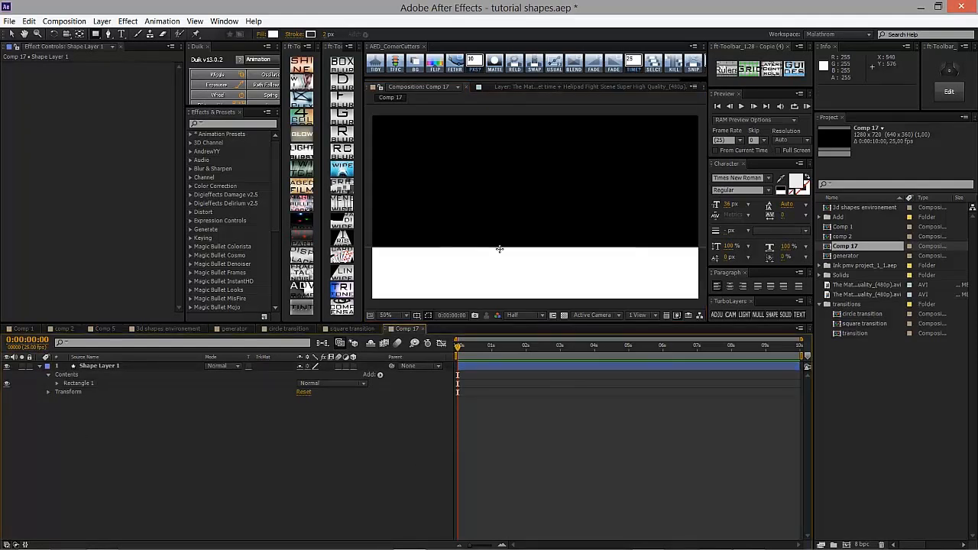
- Add a Repeater to the rectangle's shape layer and set its Copies to 5
{"action": "left_click", "coordinate": [57, 384]}
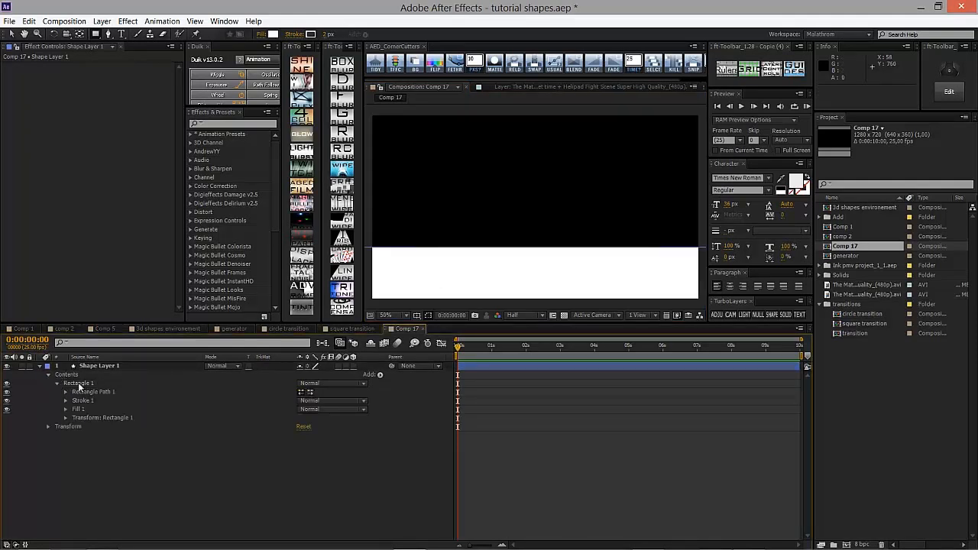
{"action": "left_click", "coordinate": [379, 375]}
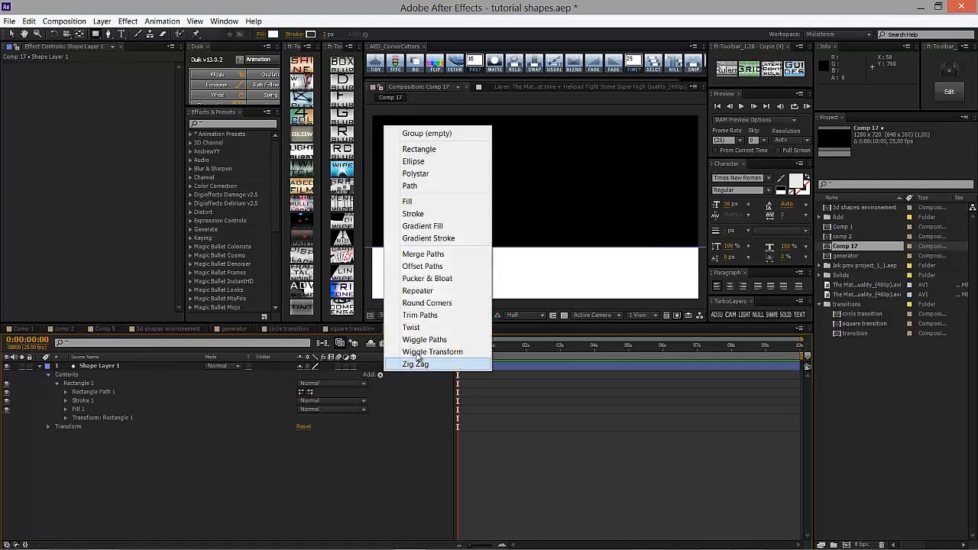
{"action": "left_click", "coordinate": [417, 292]}
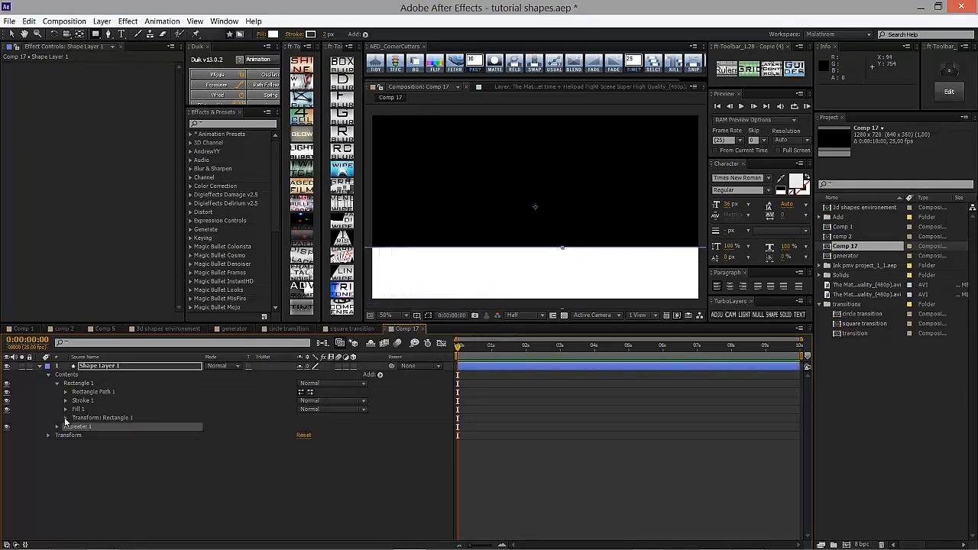
{"action": "left_click", "coordinate": [57, 426]}
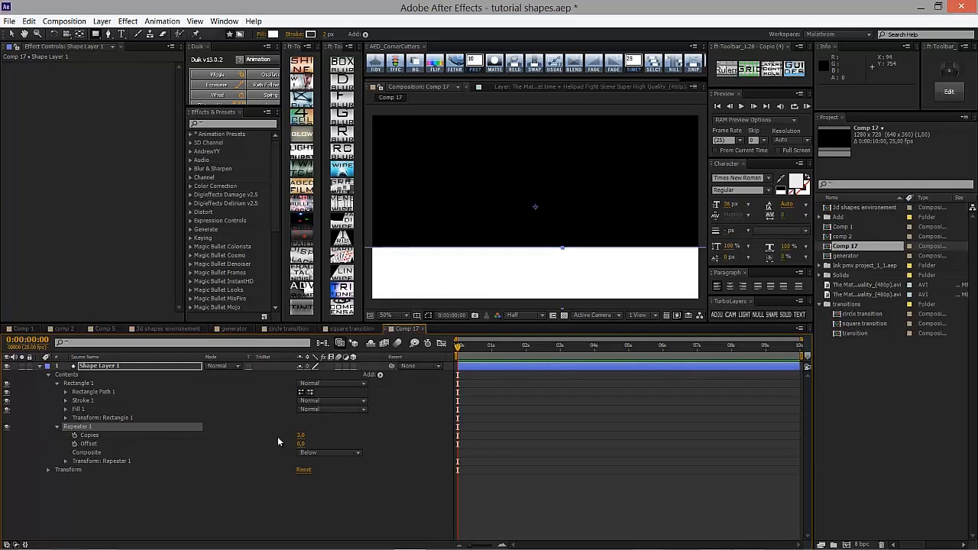
{"action": "left_click_drag", "start_coordinate": [305, 437], "coordinate": [308, 435]}
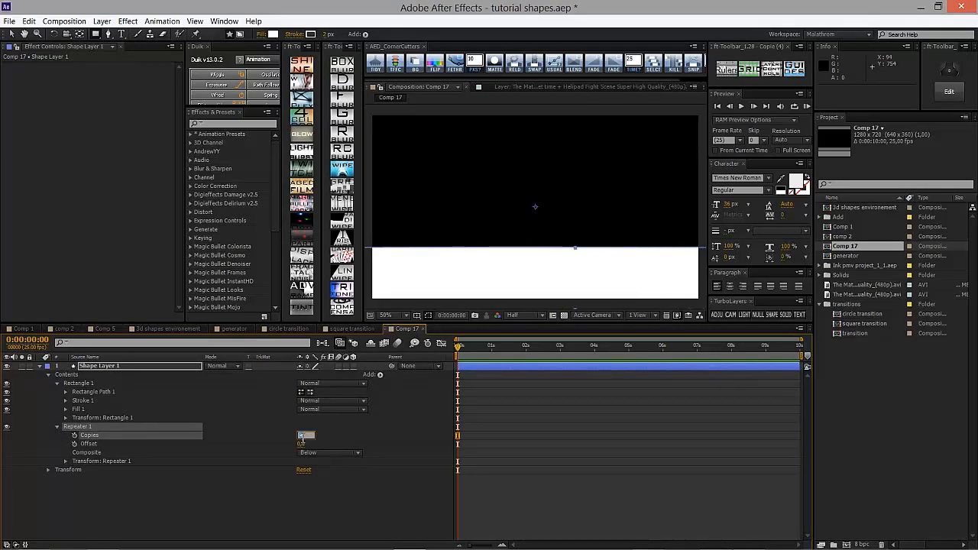
{"action": "type", "text": "5"}
{"action": "left_click", "coordinate": [370, 441]}
- Stack the repeater's copies upward with Position 0, -137 and Scale 116%
{"action": "left_click", "coordinate": [65, 462]}
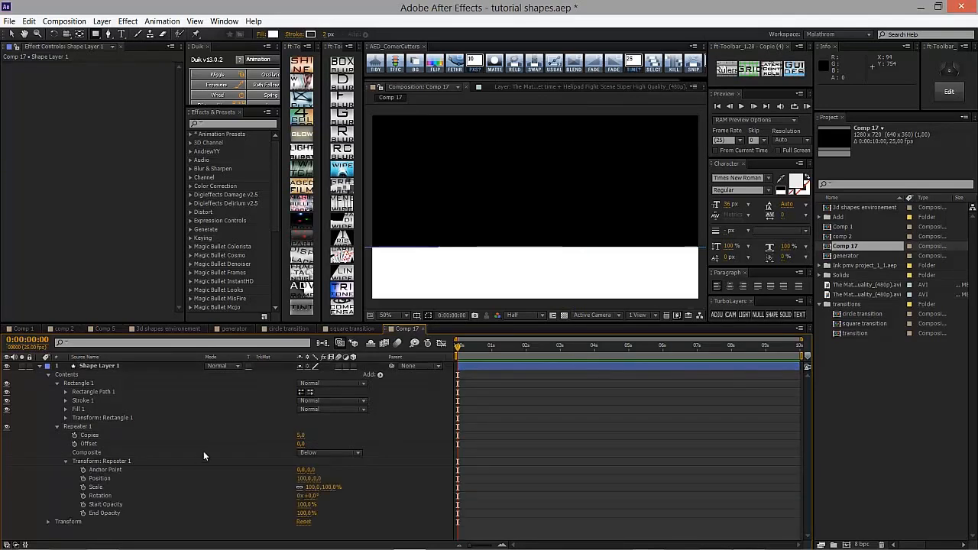
{"action": "type", "text": "0"}
{"action": "key", "text": "Return"}
{"action": "left_click_drag", "start_coordinate": [324, 486], "coordinate": [247, 479]}
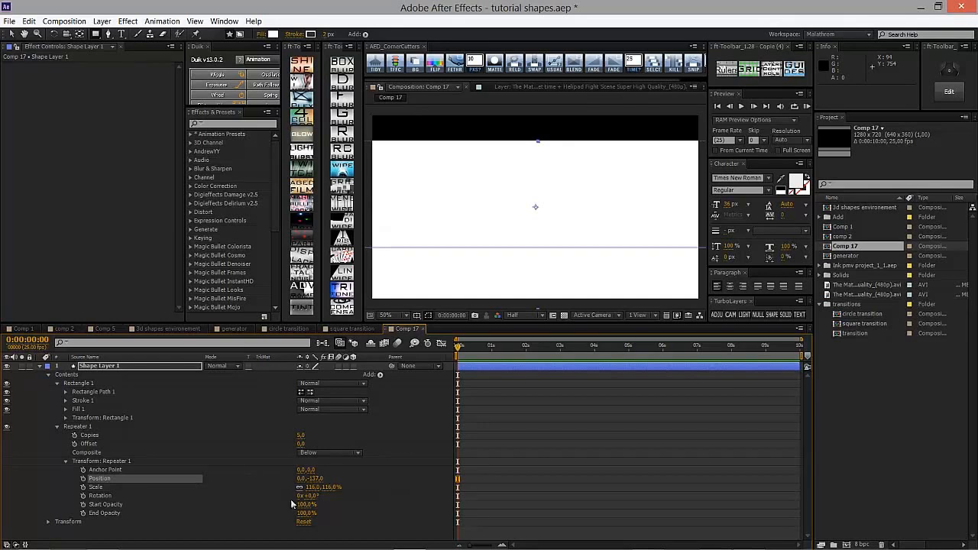
- Set the repeater's End Opacity to 0% and readjust its Position to about 0, -104 and Scale to about 118%
{"action": "left_click_drag", "start_coordinate": [304, 513], "coordinate": [191, 510]}
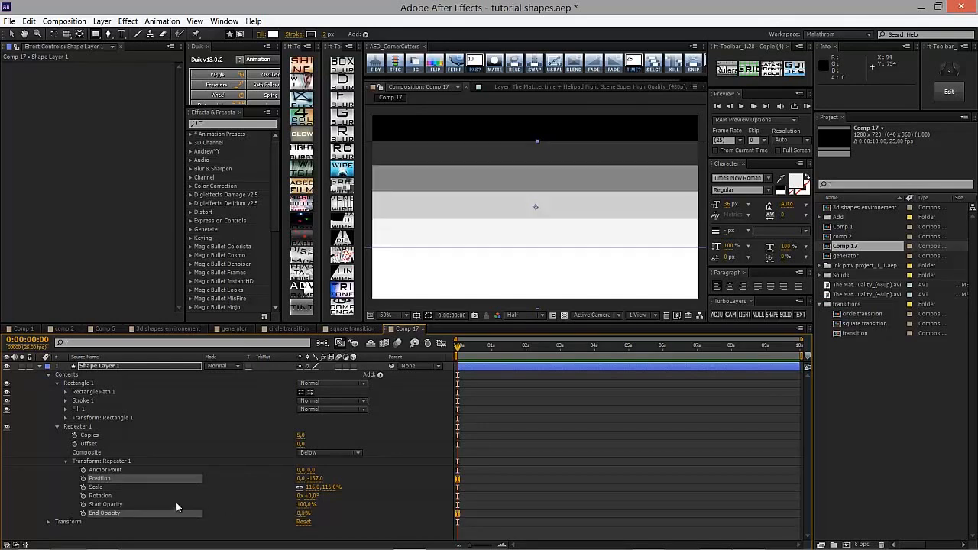
{"action": "left_click", "coordinate": [174, 509]}
{"action": "left_click", "coordinate": [375, 498]}
{"action": "key", "text": "comma"}
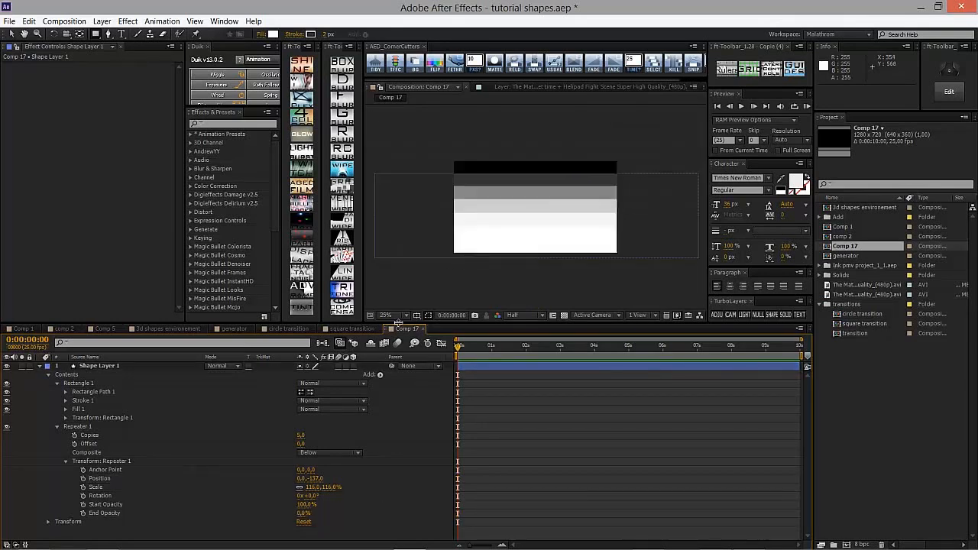
{"action": "left_click_drag", "start_coordinate": [316, 478], "coordinate": [248, 478]}
{"action": "mouse_move", "coordinate": [318, 487]}
{"action": "left_mouse_down"}
{"action": "mouse_move", "coordinate": [375, 487]}
{"action": "mouse_move", "coordinate": [317, 486]}
{"action": "mouse_move", "coordinate": [302, 476]}
{"action": "mouse_move", "coordinate": [327, 474]}
{"action": "mouse_move", "coordinate": [316, 469]}
{"action": "left_mouse_up"}
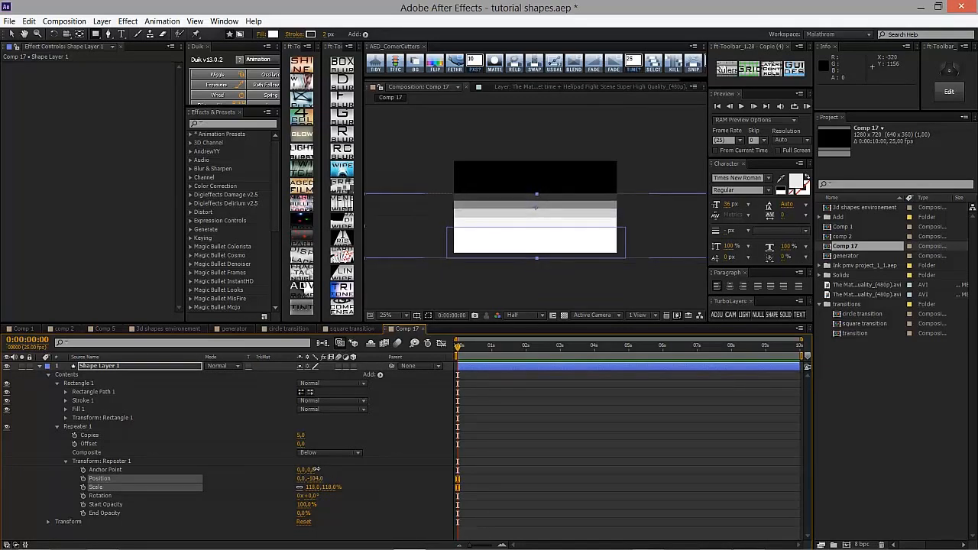
- Add a Position keyframe to Shape Layer 1 and move it to 0:00:01:06 as the end of the motion
{"action": "left_click", "coordinate": [152, 371]}
{"action": "key", "text": "p"}
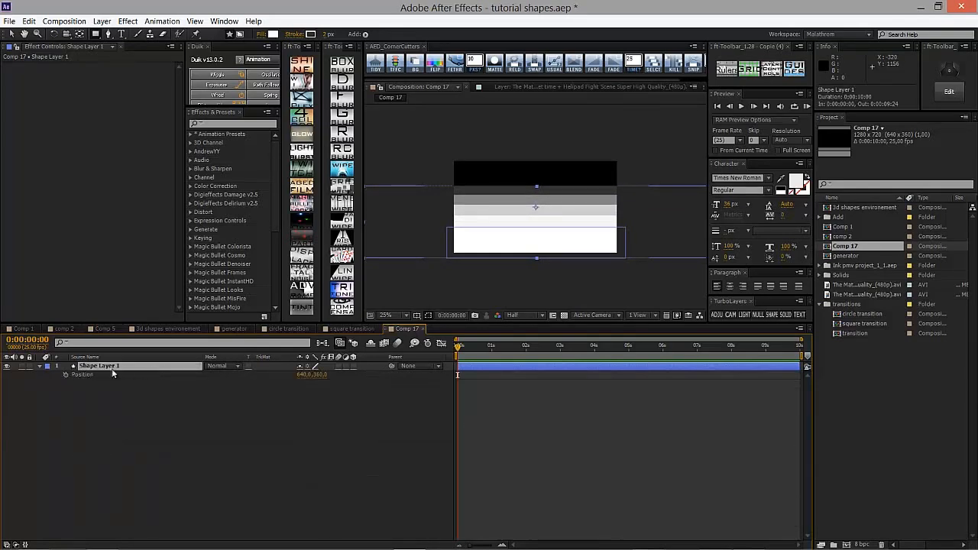
{"action": "left_click", "coordinate": [68, 374]}
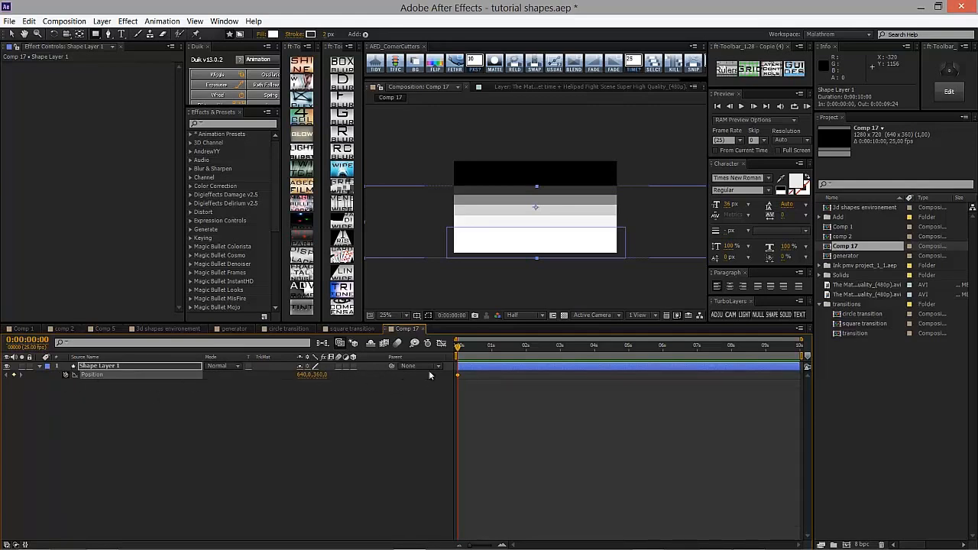
{"action": "key", "text": "t"}
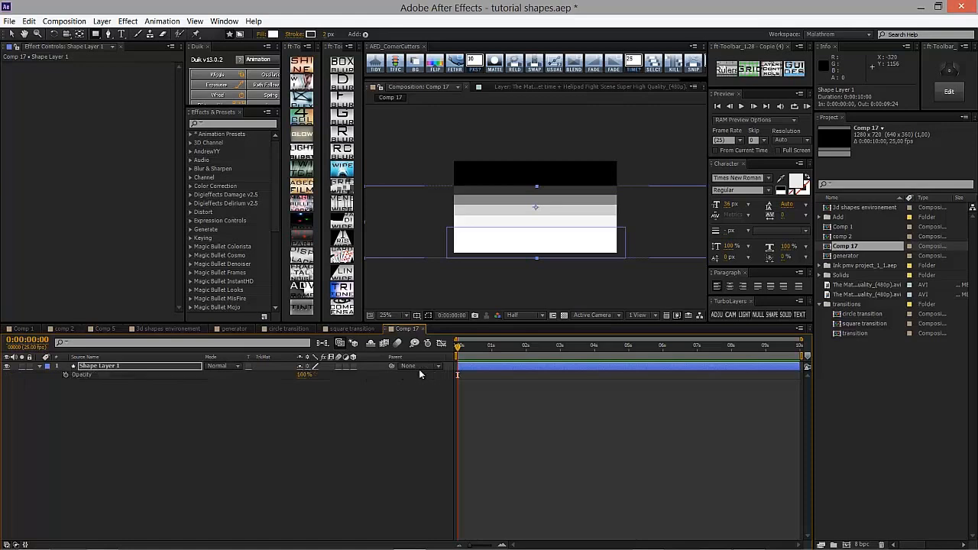
{"action": "key", "text": "p"}
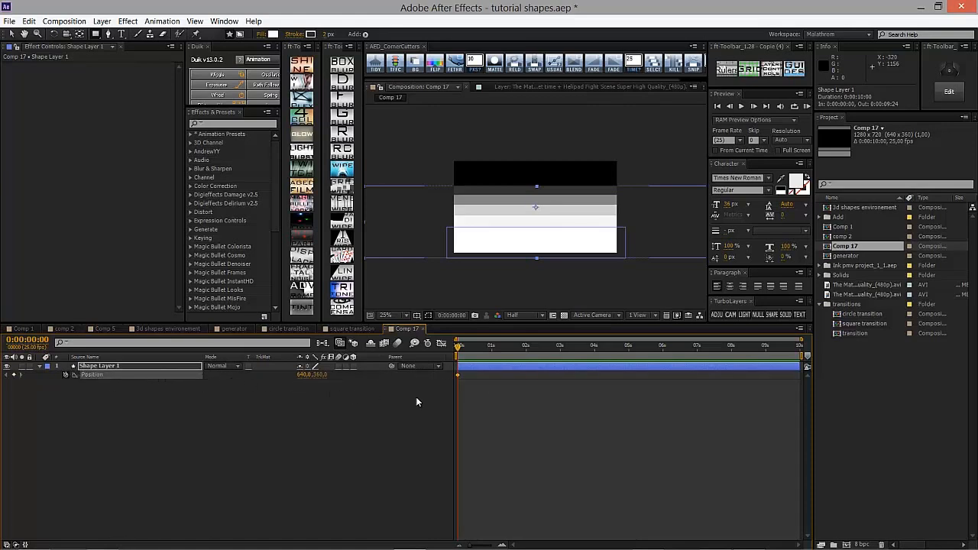
{"action": "key", "text": "u"}
{"action": "key", "text": "u"}
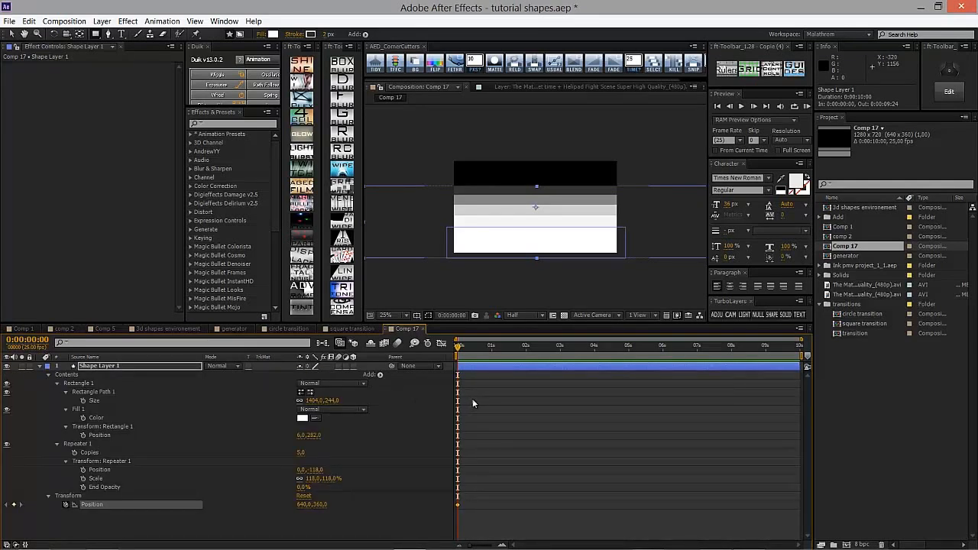
{"action": "key", "text": "p"}
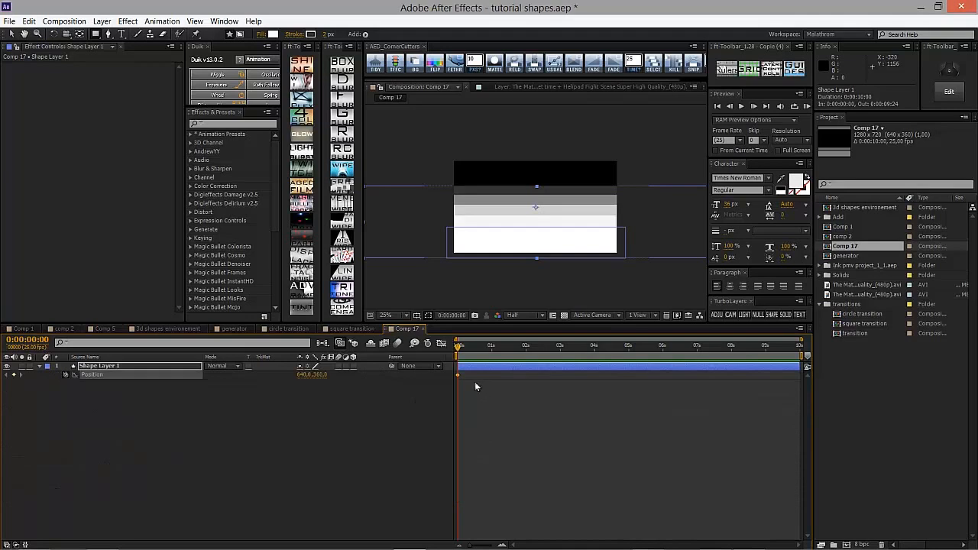
{"action": "left_click_drag", "start_coordinate": [459, 374], "coordinate": [495, 374]}
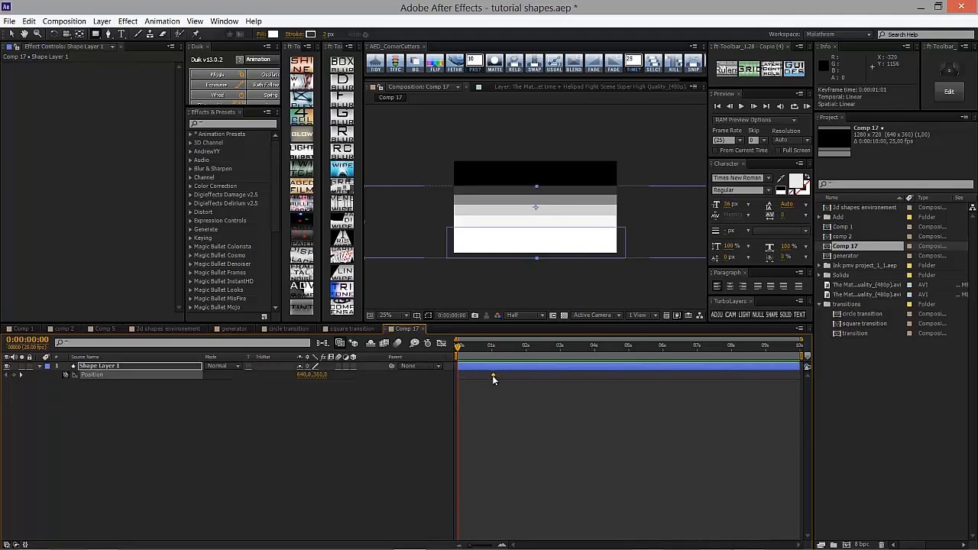
{"action": "left_click_drag", "start_coordinate": [499, 375], "coordinate": [501, 375]}
- Keyframe Shape Layer 1's Position at 0:00:00:00 to about -1414, 360 so it starts off-screen
{"action": "left_click_drag", "start_coordinate": [306, 376], "coordinate": [213, 384]}
{"action": "left_click_drag", "start_coordinate": [153, 385], "coordinate": [47, 387]}
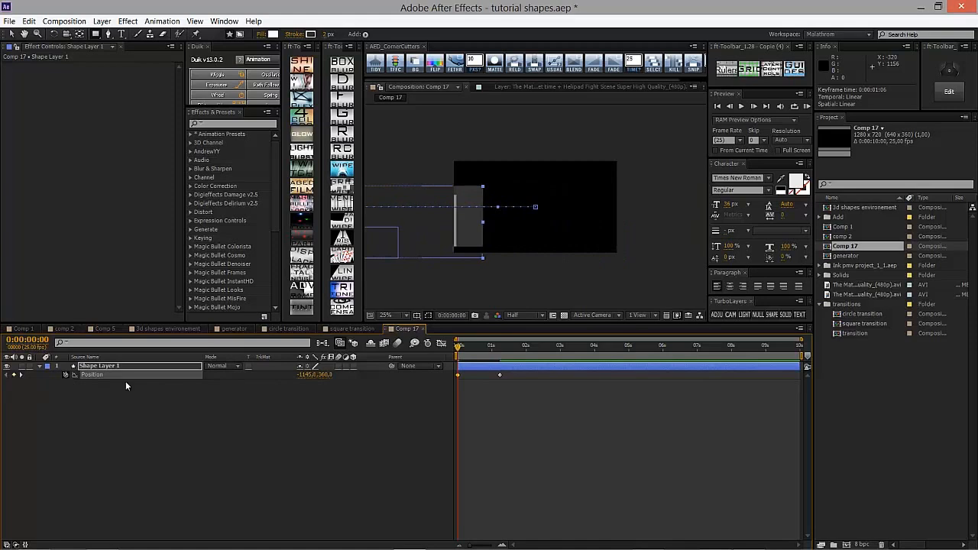
{"action": "left_click_drag", "start_coordinate": [309, 378], "coordinate": [178, 378]}
{"action": "left_click", "coordinate": [498, 428]}
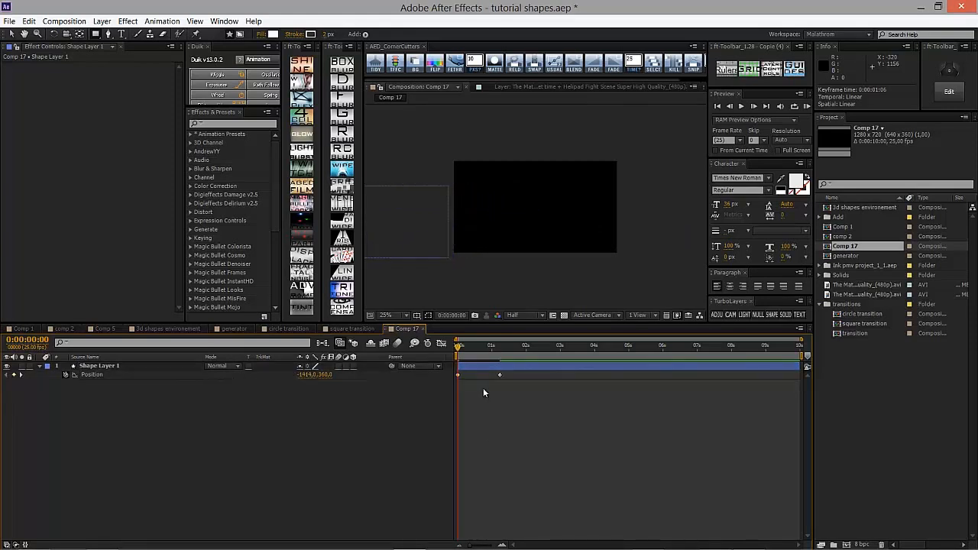
- Apply Easy Ease to both of Shape Layer 1's Position keyframes and preview the slide-in
{"action": "left_click_drag", "start_coordinate": [459, 346], "coordinate": [458, 368]}
{"action": "left_click", "coordinate": [499, 374]}
{"action": "right_click", "coordinate": [498, 374]}
{"action": "mouse_move", "coordinate": [573, 498]}
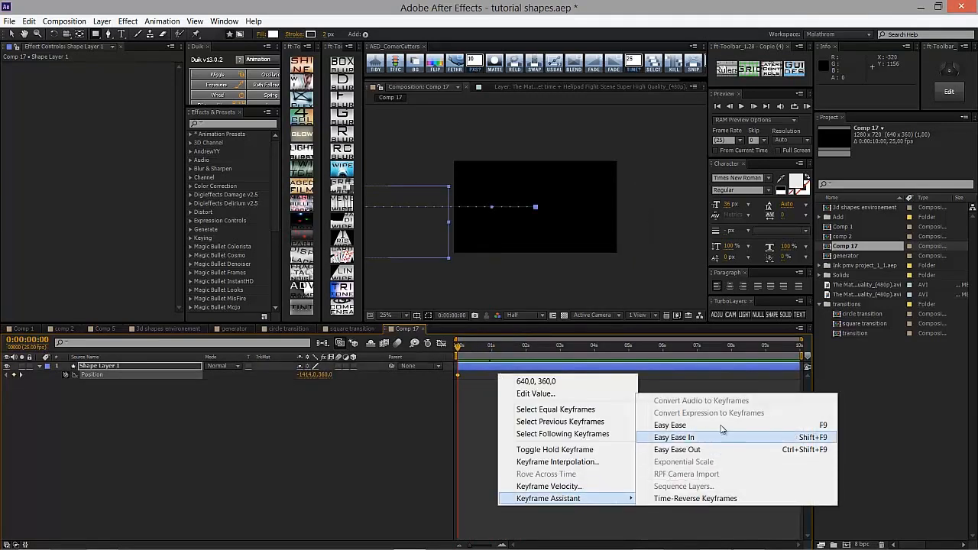
{"action": "left_click", "coordinate": [722, 426]}
{"action": "left_click", "coordinate": [489, 360]}
{"action": "left_click_drag", "start_coordinate": [458, 347], "coordinate": [499, 349]}
{"action": "key", "text": "space"}
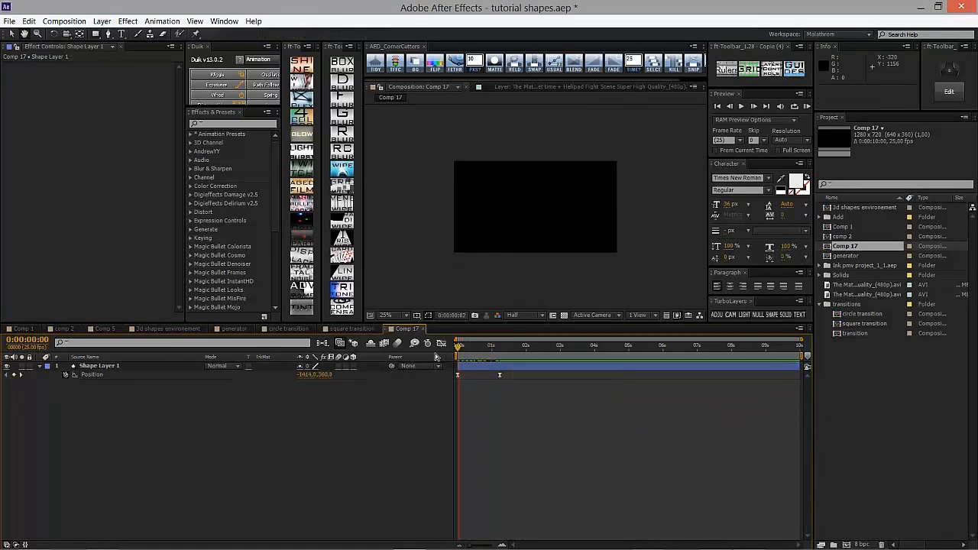
{"action": "key", "text": "space"}
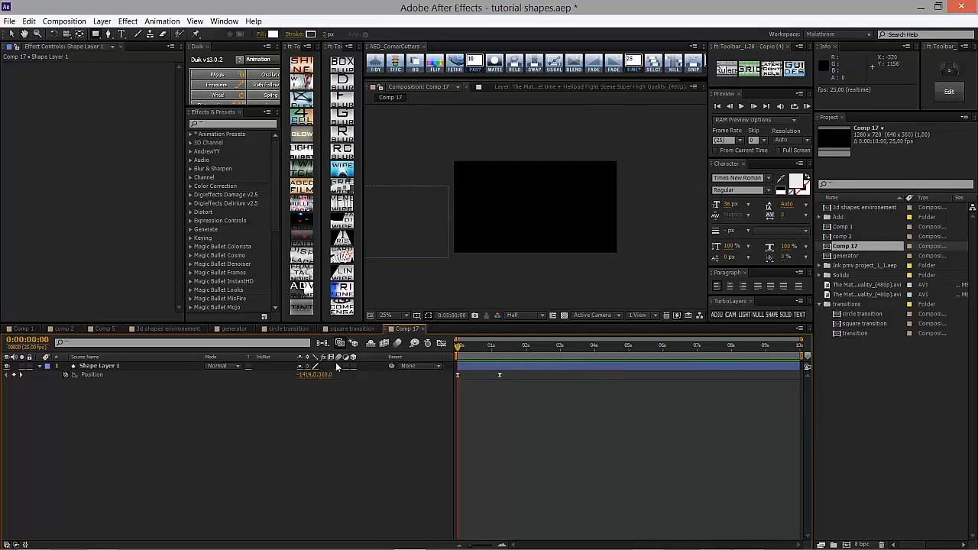
- Duplicate Shape Layer 1, flip the copy vertically by setting its Scale to 100, -100%, and preview both layers
{"action": "left_click", "coordinate": [99, 366]}
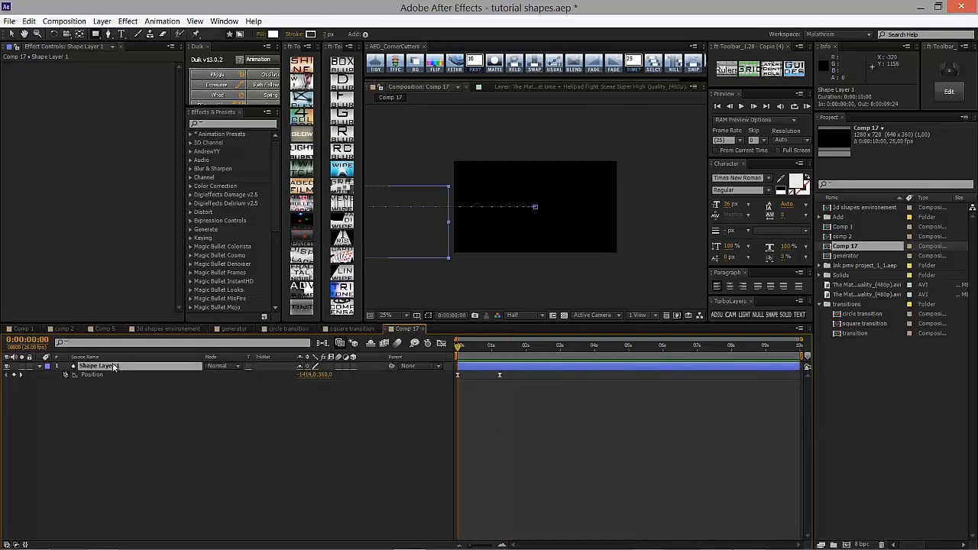
{"action": "key", "text": "ctrl+d"}
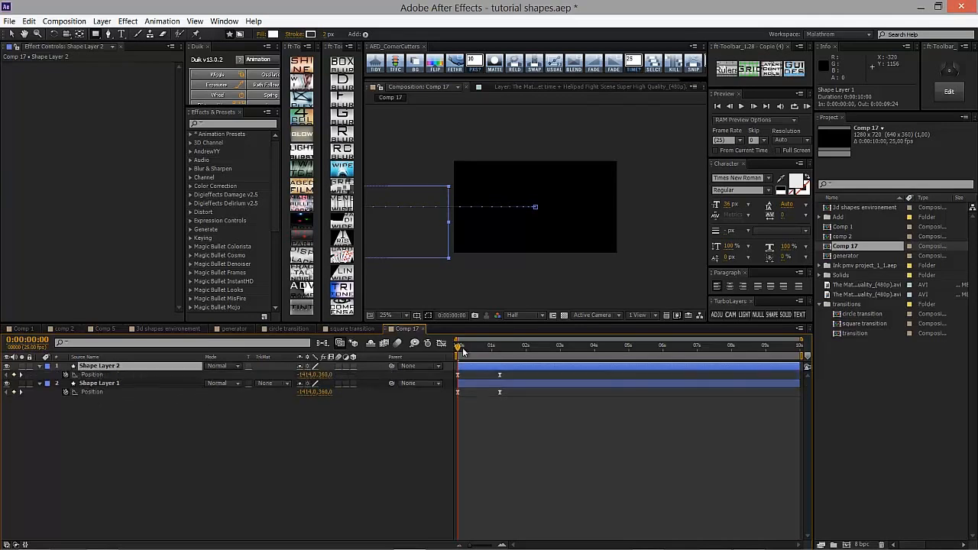
{"action": "key", "text": "space"}
{"action": "key", "text": "alt+shift+s"}
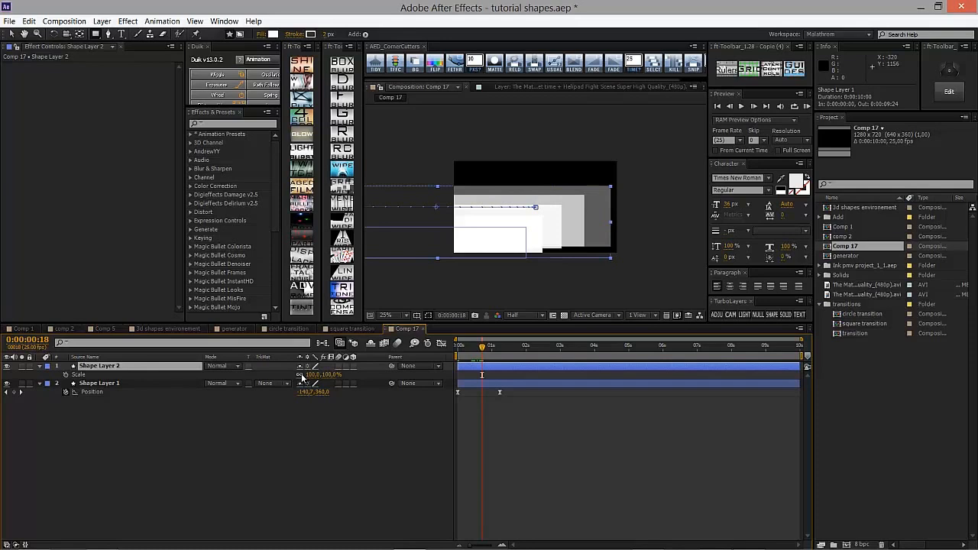
{"action": "left_click", "coordinate": [327, 374]}
{"action": "type", "text": "-100"}
{"action": "key", "text": "Return"}
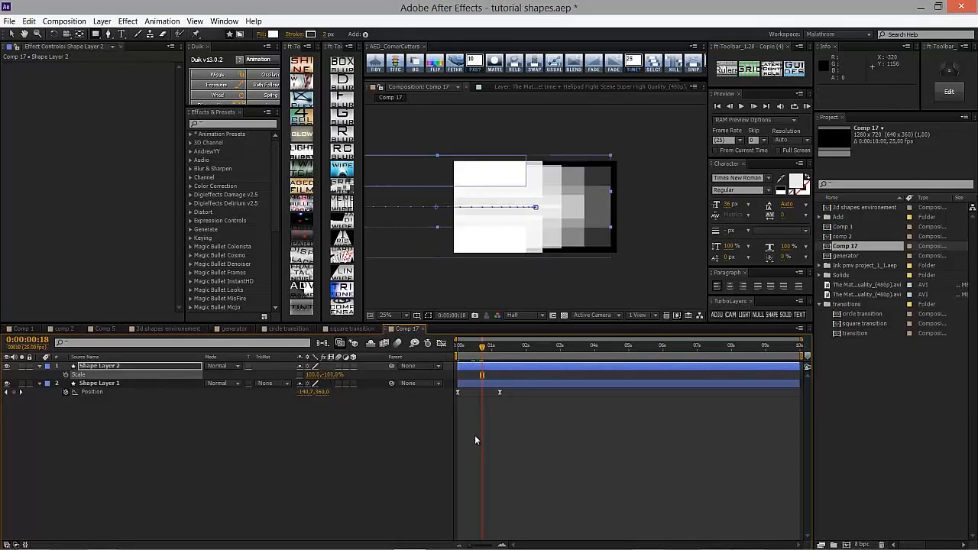
{"action": "left_click_drag", "start_coordinate": [461, 346], "coordinate": [498, 348]}
{"action": "key", "text": "KP_0"}
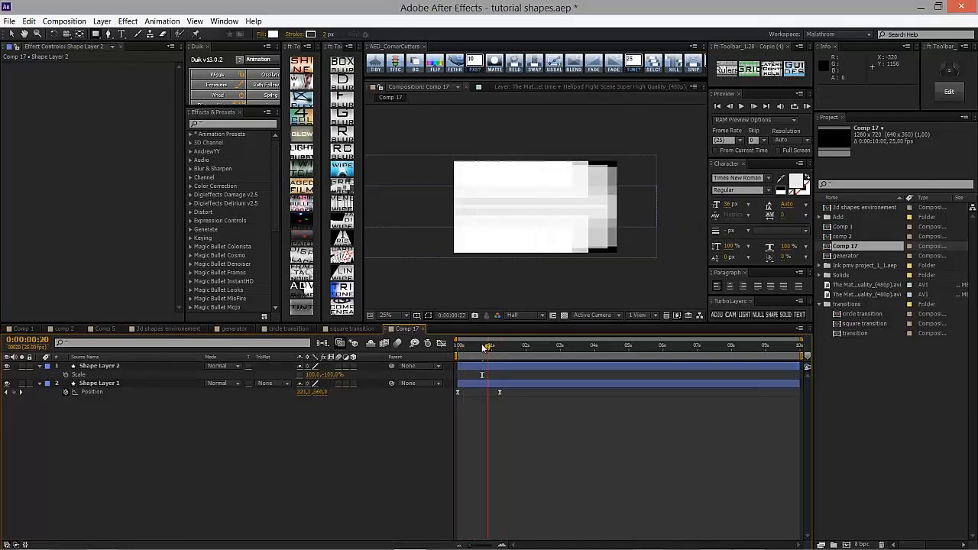
- Show Shape Layer 2's Position keyframes and shift the layer to start at 0:00:00:21
{"action": "key", "text": "p"}
{"action": "left_click", "coordinate": [486, 367]}
{"action": "left_click_drag", "start_coordinate": [495, 370], "coordinate": [465, 353]}
{"action": "left_click", "coordinate": [485, 419]}
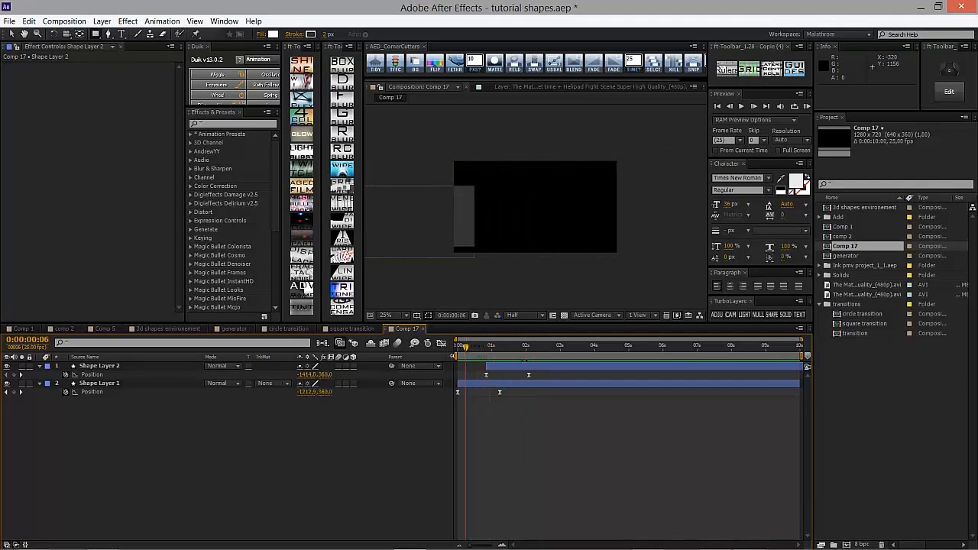
- Duplicate Shape Layer 2 and shift the copy to start at 0:00:00:09
{"action": "left_click", "coordinate": [506, 368]}
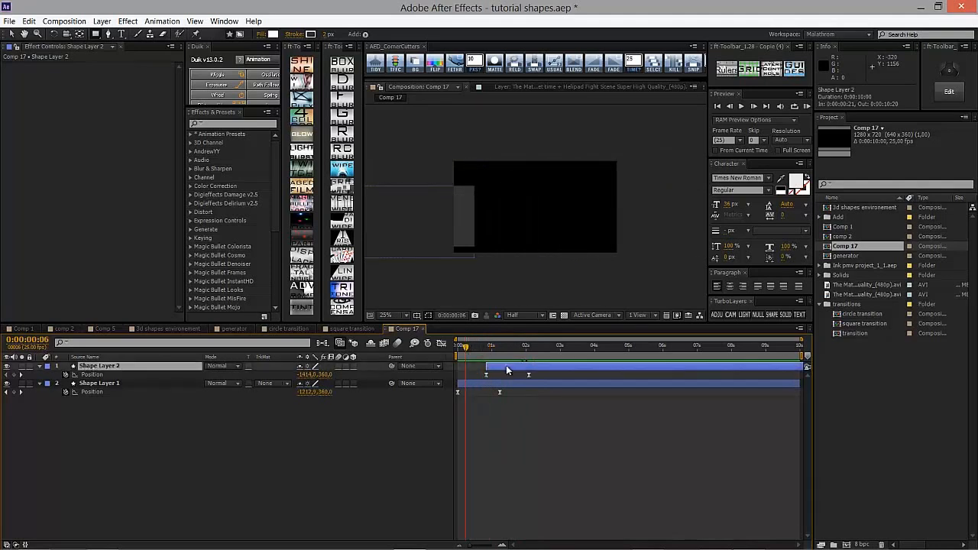
{"action": "key", "text": "ctrl+d"}
{"action": "key", "text": "p"}
{"action": "left_click_drag", "start_coordinate": [514, 367], "coordinate": [479, 348]}
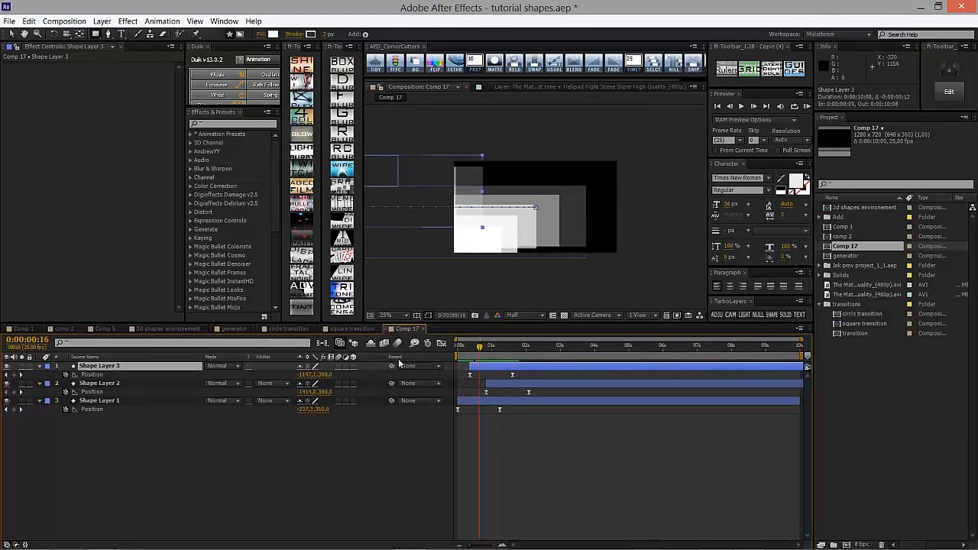
- Solo Shape Layer 3 and set its first Position keyframe at 0:00:00:09 to about 2606, 492, off the opposite side of the frame
{"action": "left_click", "coordinate": [26, 366]}
{"action": "left_click", "coordinate": [23, 366]}
{"action": "mouse_move", "coordinate": [463, 348]}
{"action": "left_mouse_down"}
{"action": "mouse_move", "coordinate": [497, 349]}
{"action": "mouse_move", "coordinate": [470, 348]}
{"action": "left_mouse_up"}
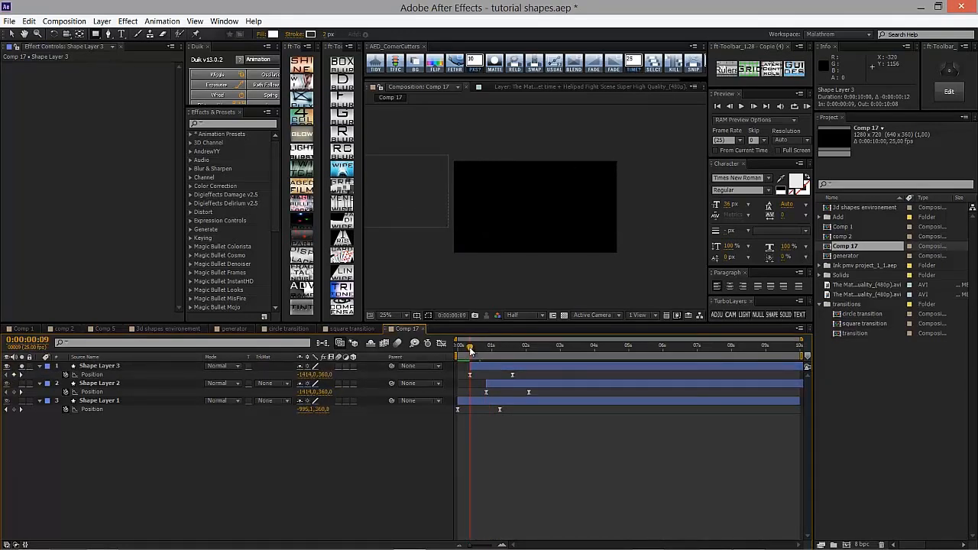
{"action": "left_click_drag", "start_coordinate": [305, 375], "coordinate": [346, 374]}
{"action": "left_click_drag", "start_coordinate": [442, 363], "coordinate": [548, 385]}
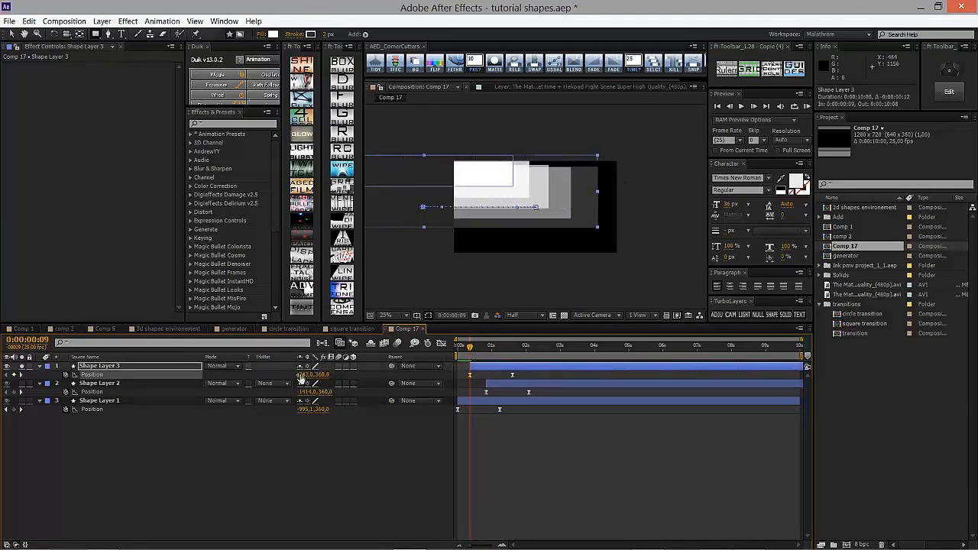
{"action": "left_click_drag", "start_coordinate": [301, 375], "coordinate": [426, 384]}
{"action": "left_click_drag", "start_coordinate": [321, 373], "coordinate": [901, 363]}
{"action": "left_click_drag", "start_coordinate": [305, 376], "coordinate": [713, 350]}
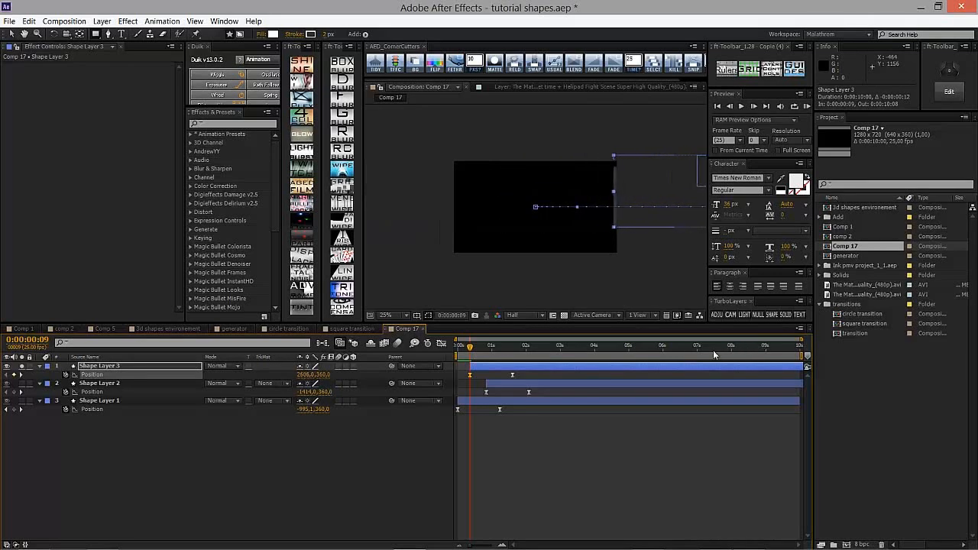
{"action": "left_click_drag", "start_coordinate": [324, 374], "coordinate": [402, 366]}
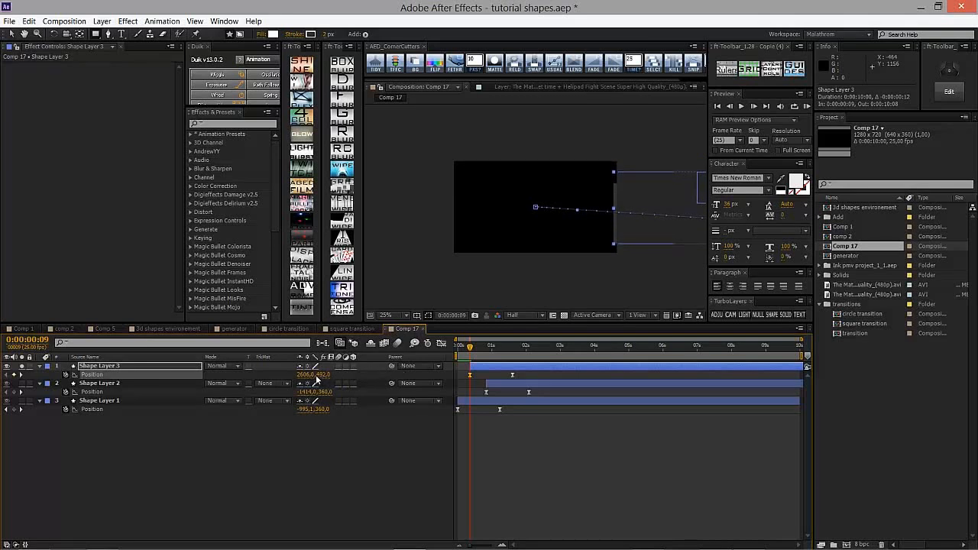
- Match the Y value of Shape Layer 3's ending Position keyframe to its first keyframe, and preview all three layers unsoloed
{"action": "double_click", "coordinate": [511, 374]}
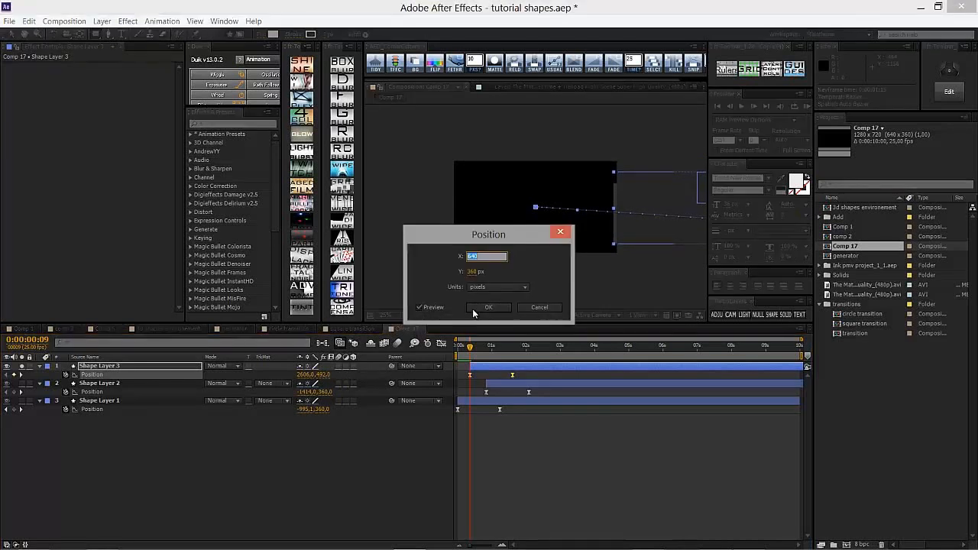
{"action": "left_click", "coordinate": [474, 272]}
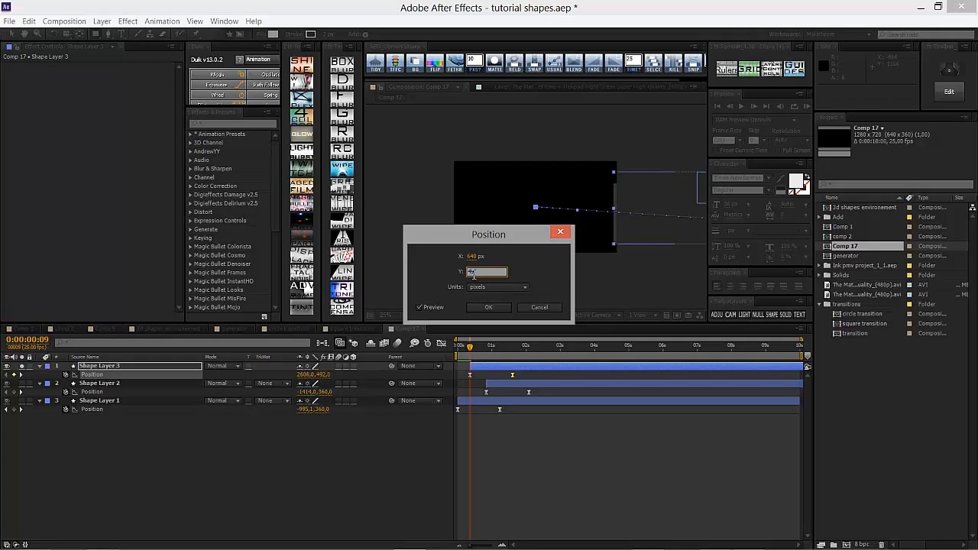
{"action": "key", "text": "Return"}
{"action": "left_click_drag", "start_coordinate": [469, 348], "coordinate": [458, 348]}
{"action": "key", "text": "space"}
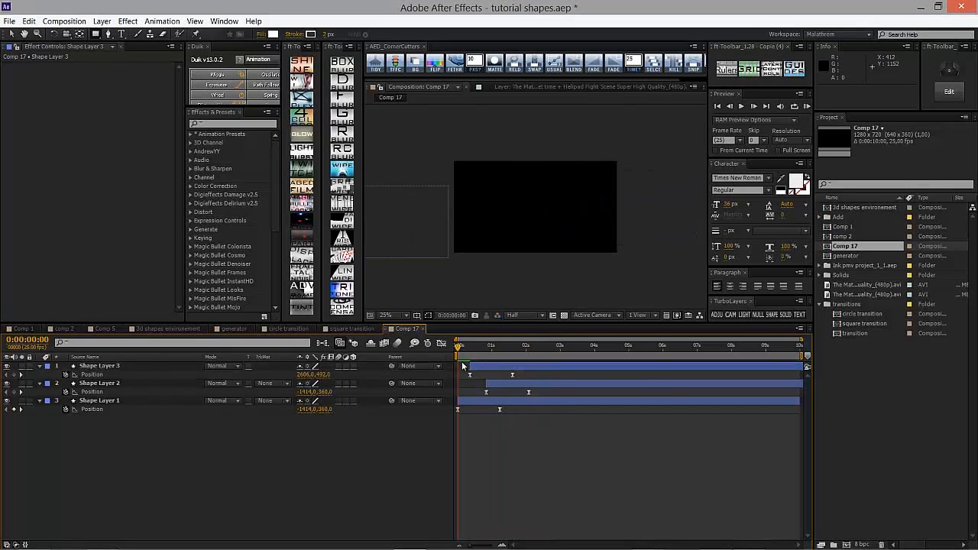
{"action": "mouse_move", "coordinate": [458, 348]}
{"action": "left_mouse_down"}
{"action": "mouse_move", "coordinate": [527, 348]}
{"action": "mouse_move", "coordinate": [443, 345]}
{"action": "left_mouse_up"}
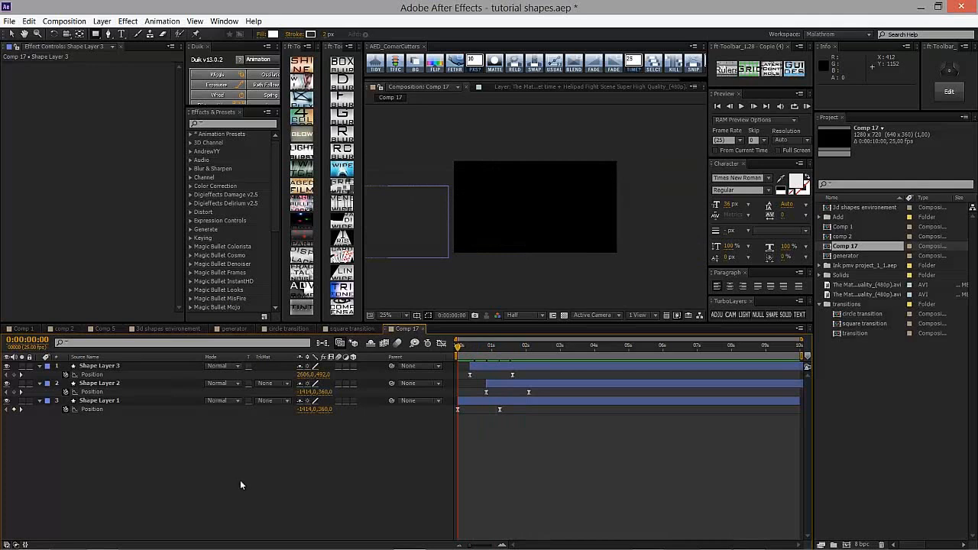
- Duplicate all three shape layers, label the copies Brown, and group them above the originals
{"action": "left_click_drag", "start_coordinate": [162, 486], "coordinate": [59, 308]}
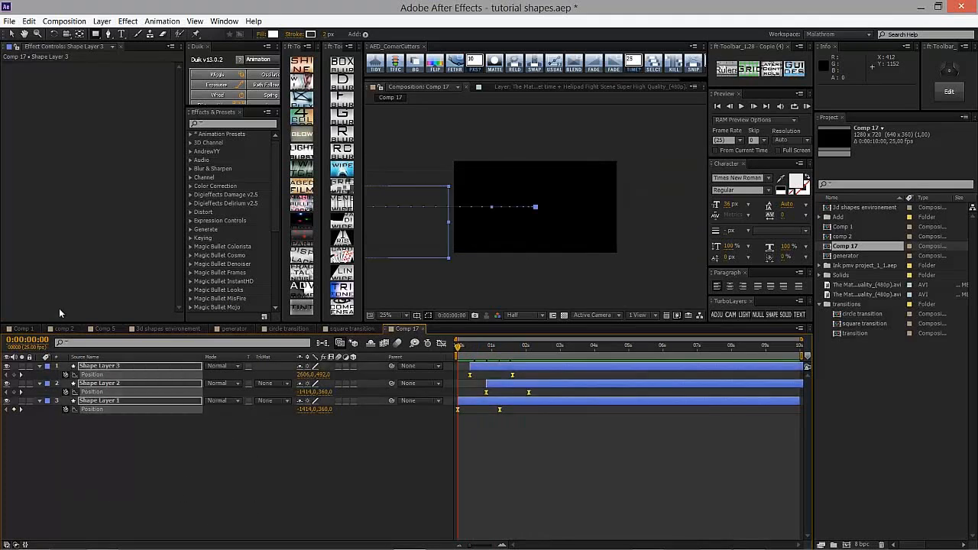
{"action": "key", "text": "ctrl+d"}
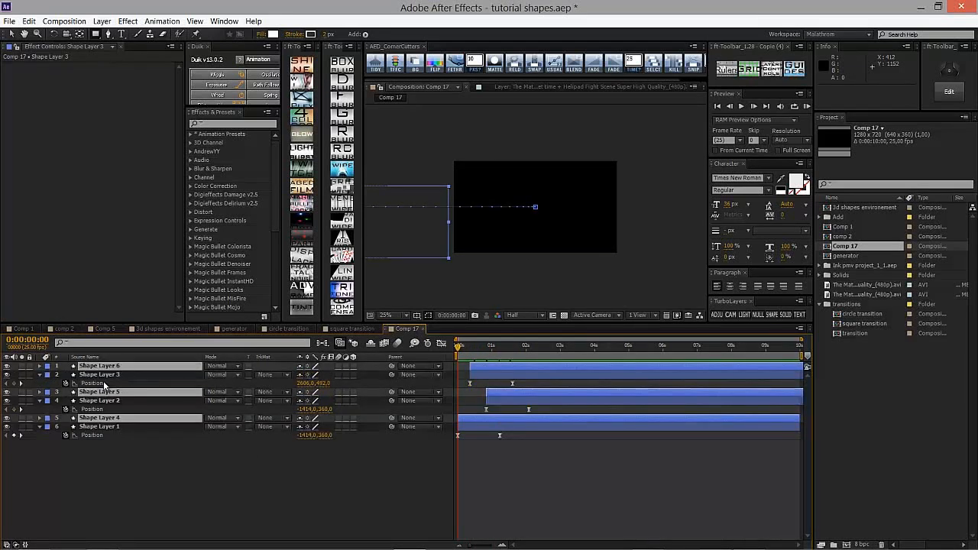
{"action": "left_click", "coordinate": [47, 374]}
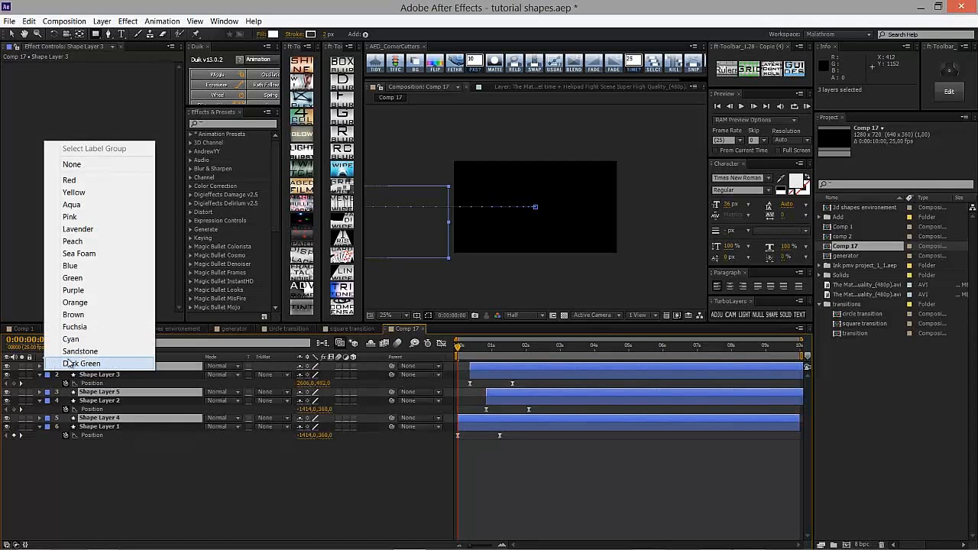
{"action": "left_click", "coordinate": [73, 315]}
{"action": "mouse_move", "coordinate": [120, 368]}
{"action": "left_mouse_down"}
{"action": "mouse_move", "coordinate": [127, 373]}
{"action": "mouse_move", "coordinate": [123, 365]}
{"action": "left_mouse_up"}
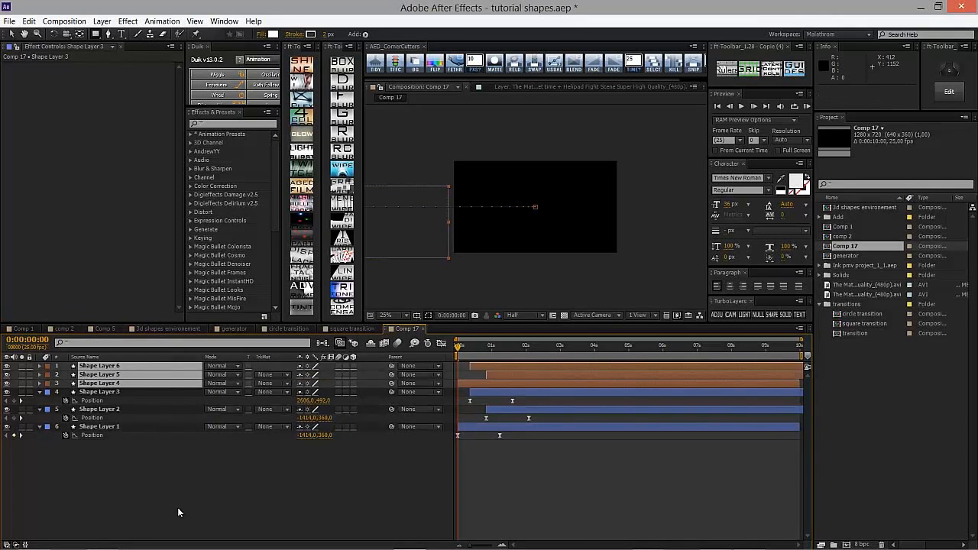
- Add a null object above all the shape layers and turn off its visibility
{"action": "left_click", "coordinate": [177, 505]}
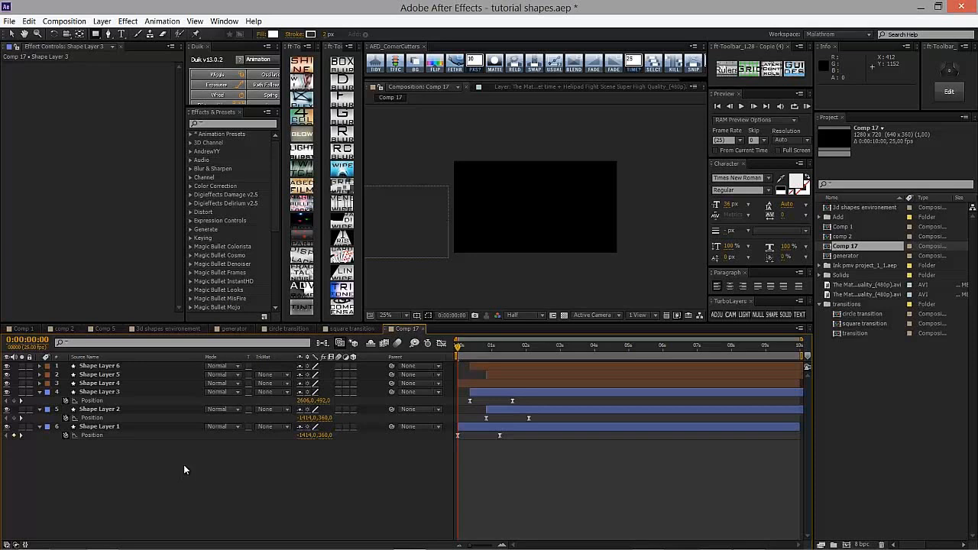
{"action": "key", "text": "ctrl+alt+shift+y"}
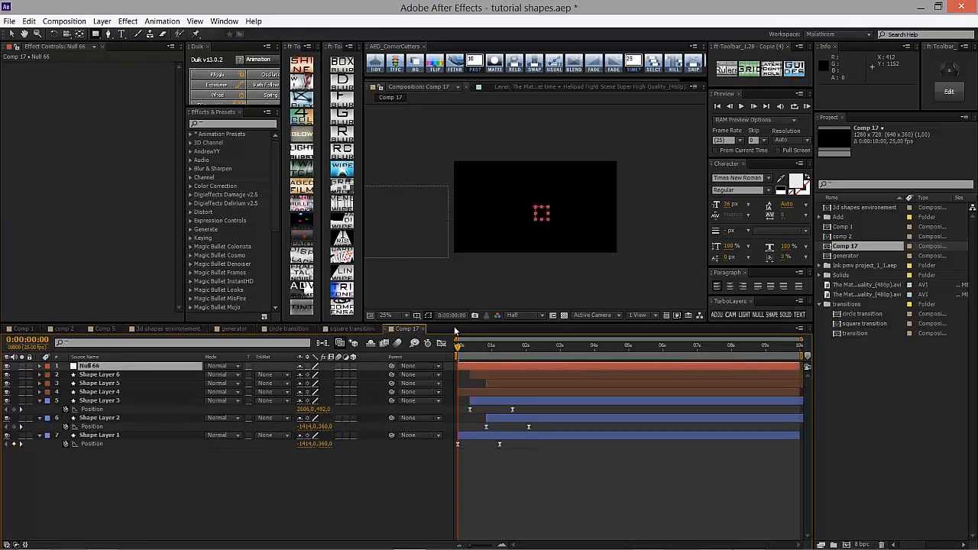
{"action": "left_click", "coordinate": [7, 367]}
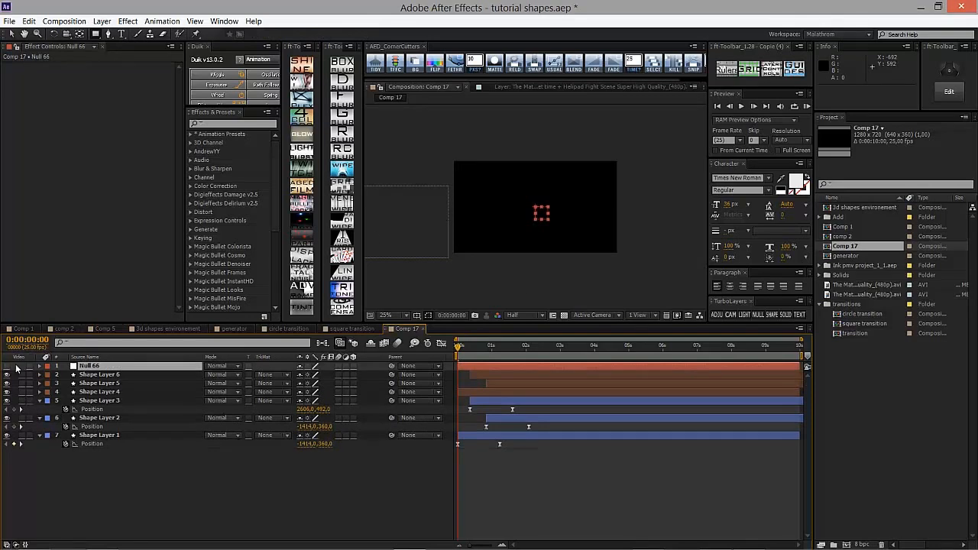
- Parent Shape Layers 4, 5 and 6 to the null object
{"action": "left_click", "coordinate": [126, 394]}
{"action": "left_click", "coordinate": [124, 375], "text": "shift"}
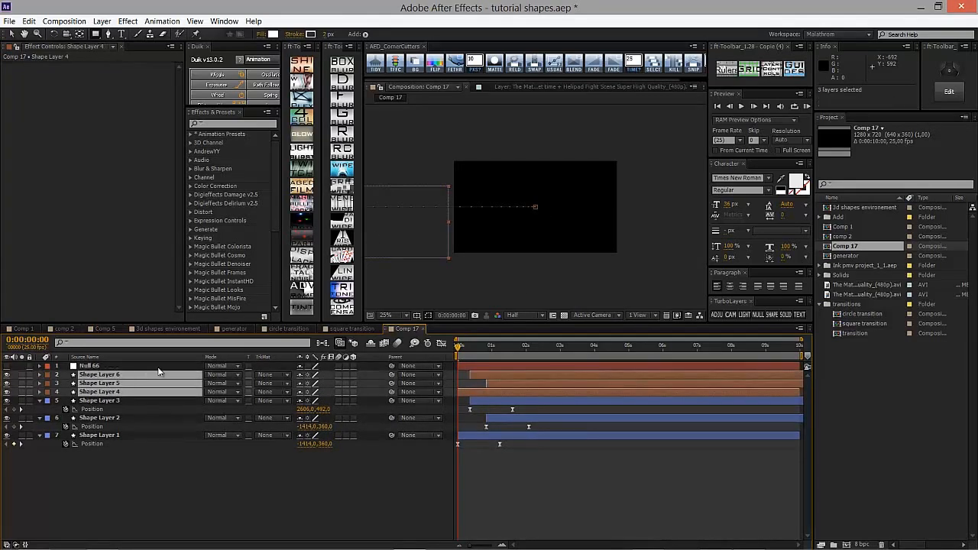
{"action": "left_click_drag", "start_coordinate": [392, 375], "coordinate": [106, 364]}
- Rotate the null by 90 degrees with the current time at 0:00:02:01
{"action": "left_click", "coordinate": [107, 364]}
{"action": "left_click_drag", "start_coordinate": [459, 346], "coordinate": [527, 348]}
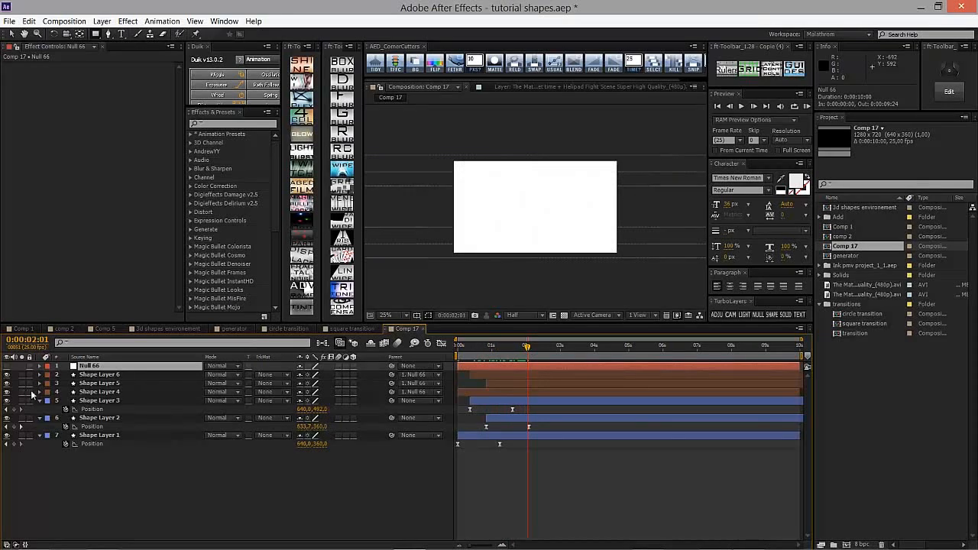
{"action": "key", "text": "r"}
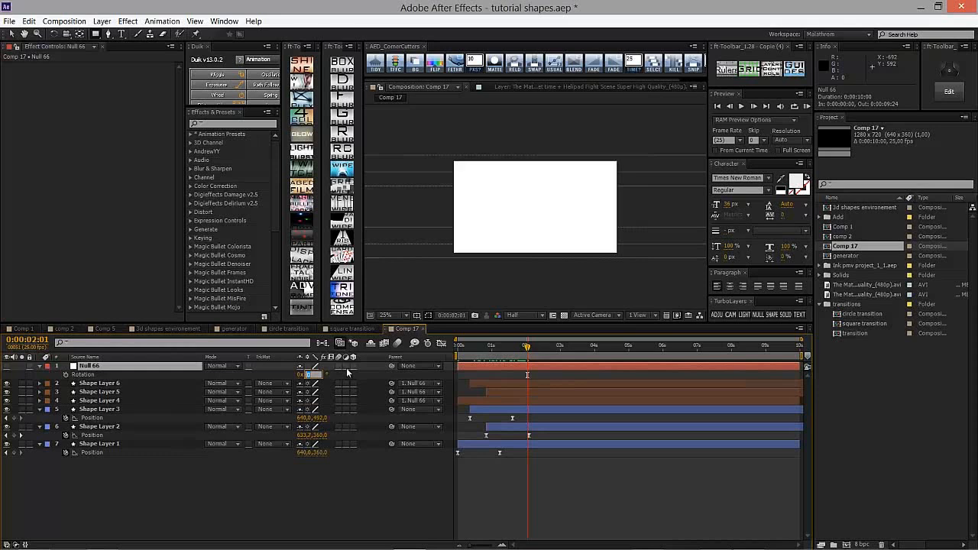
{"action": "key", "text": "Return"}
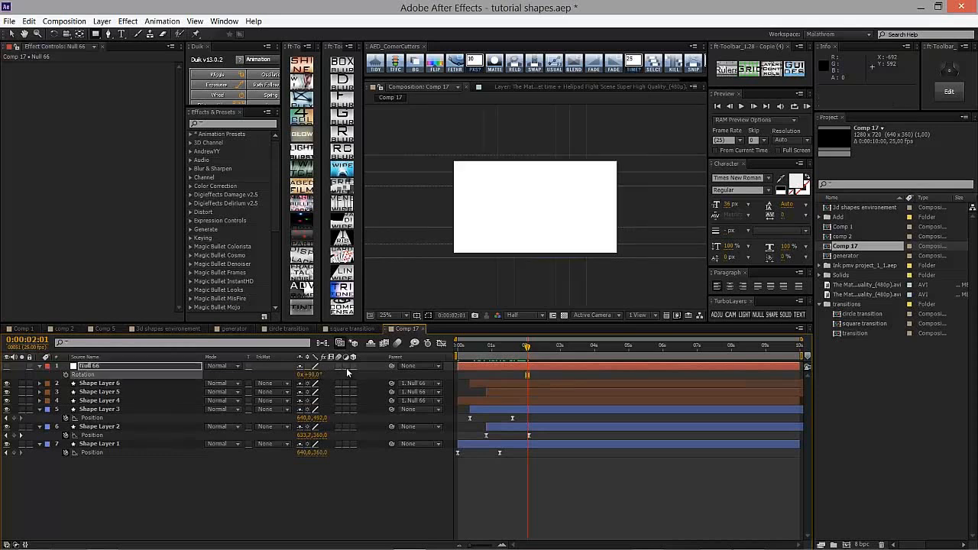
- Solo Shape Layers 4, 5 and 6 and set the null's Scale to 100, 173%
{"action": "left_click_drag", "start_coordinate": [22, 383], "coordinate": [22, 401]}
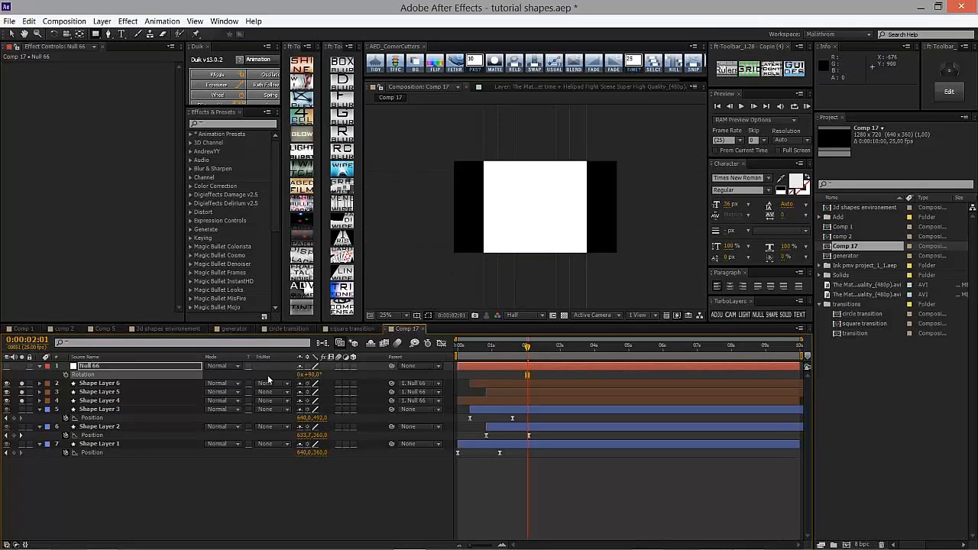
{"action": "key", "text": "s"}
{"action": "left_click_drag", "start_coordinate": [330, 374], "coordinate": [364, 370]}
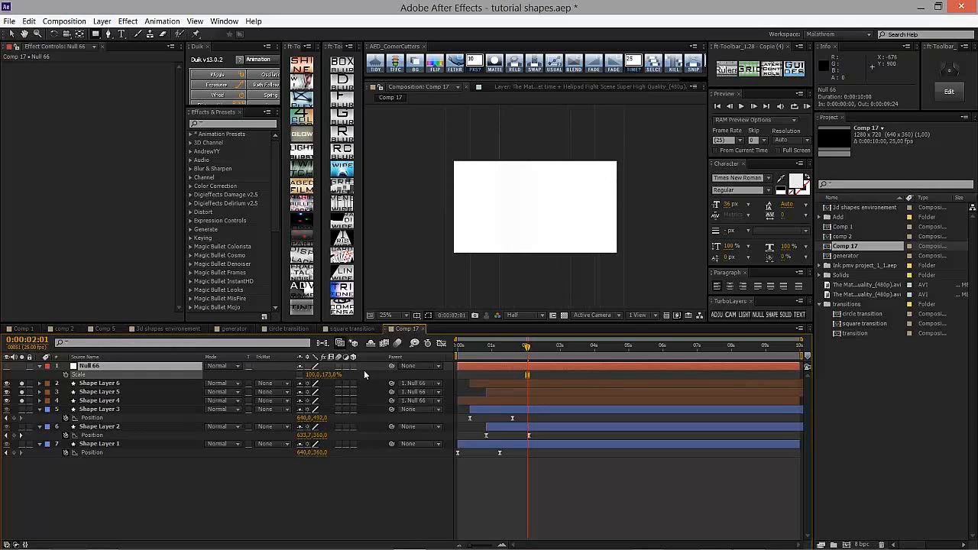
{"action": "left_click", "coordinate": [362, 380]}
- Unsolo the brown layers and set the Opacity of all six shape layers to 33%
{"action": "left_click", "coordinate": [84, 383]}
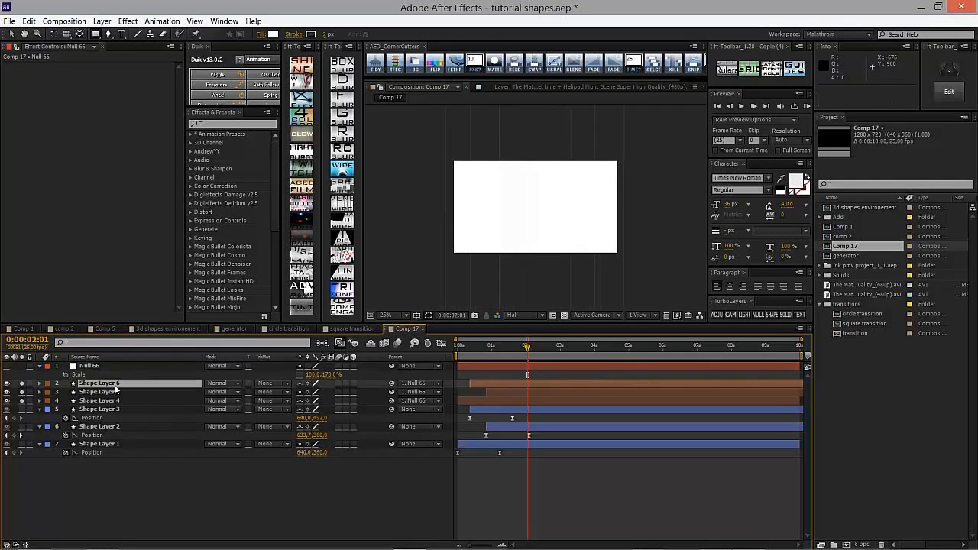
{"action": "left_click", "coordinate": [132, 442], "text": "shift"}
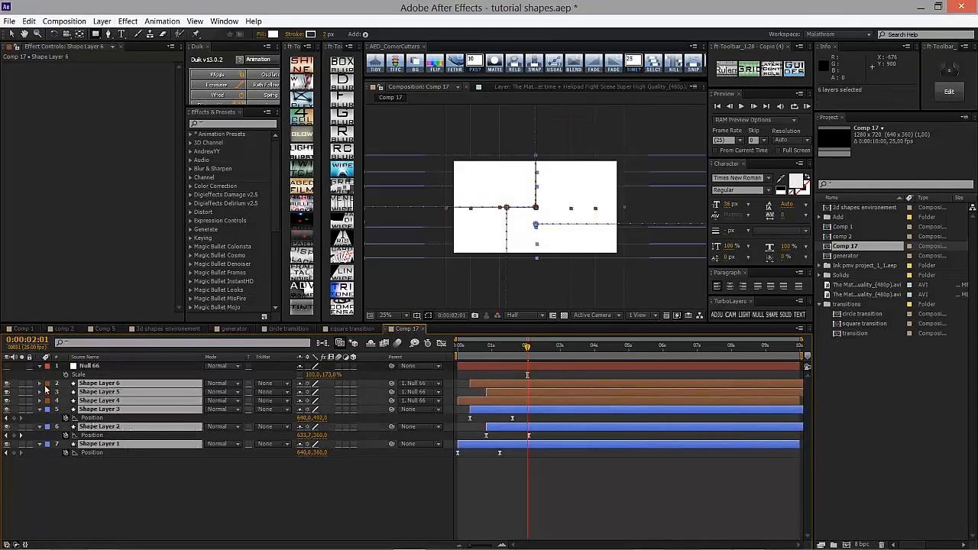
{"action": "key", "text": "t"}
{"action": "left_click_drag", "start_coordinate": [304, 391], "coordinate": [270, 396]}
{"action": "left_click", "coordinate": [455, 385]}
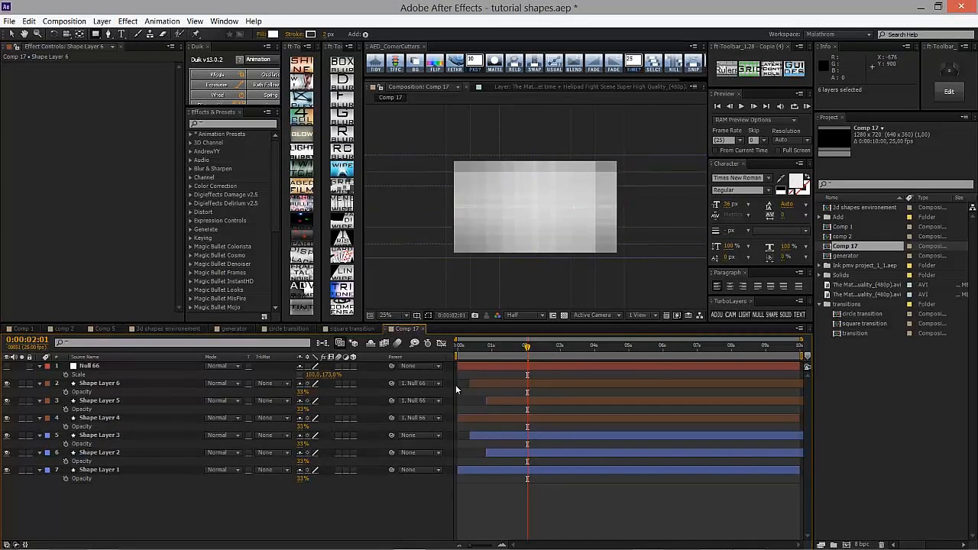
- Shift Shape Layers 4, 5 and 6 together about 0.75 seconds later in the timeline
{"action": "left_click_drag", "start_coordinate": [482, 374], "coordinate": [501, 413]}
{"action": "key", "text": "ctrl+z"}
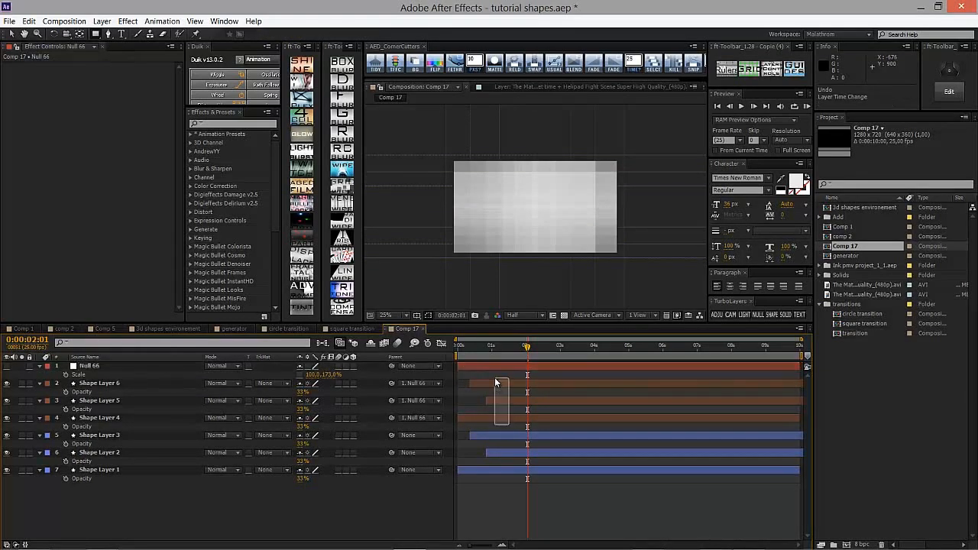
{"action": "left_click", "coordinate": [483, 383]}
{"action": "left_click", "coordinate": [149, 419], "text": "shift"}
{"action": "left_click_drag", "start_coordinate": [494, 384], "coordinate": [521, 390]}
{"action": "left_click", "coordinate": [519, 390]}
- Preview the staggered transition in Comp 17 and compare it with the square transition composition
{"action": "left_click_drag", "start_coordinate": [515, 349], "coordinate": [468, 356]}
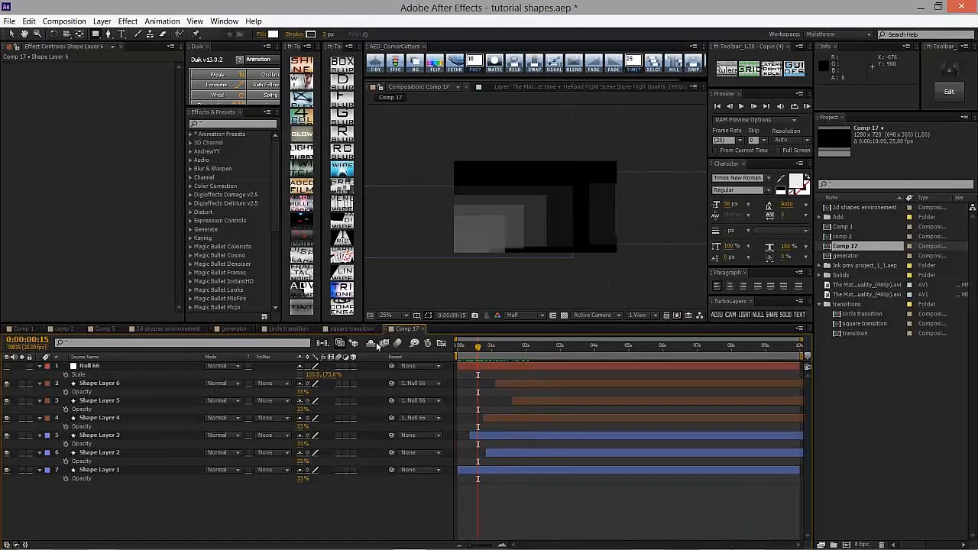
{"action": "left_click", "coordinate": [352, 330]}
{"action": "mouse_move", "coordinate": [544, 354]}
{"action": "left_mouse_down"}
{"action": "mouse_move", "coordinate": [459, 350]}
{"action": "mouse_move", "coordinate": [532, 348]}
{"action": "left_mouse_up"}
{"action": "left_click", "coordinate": [407, 328]}
{"action": "key", "text": "space"}
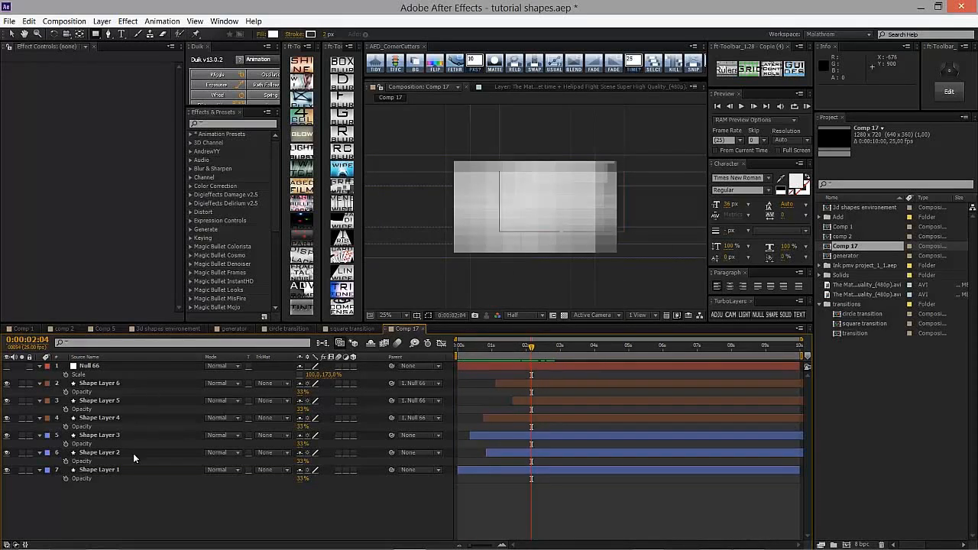
- Raise the Opacity of all six shape layers to 43%
{"action": "left_click_drag", "start_coordinate": [120, 503], "coordinate": [114, 383]}
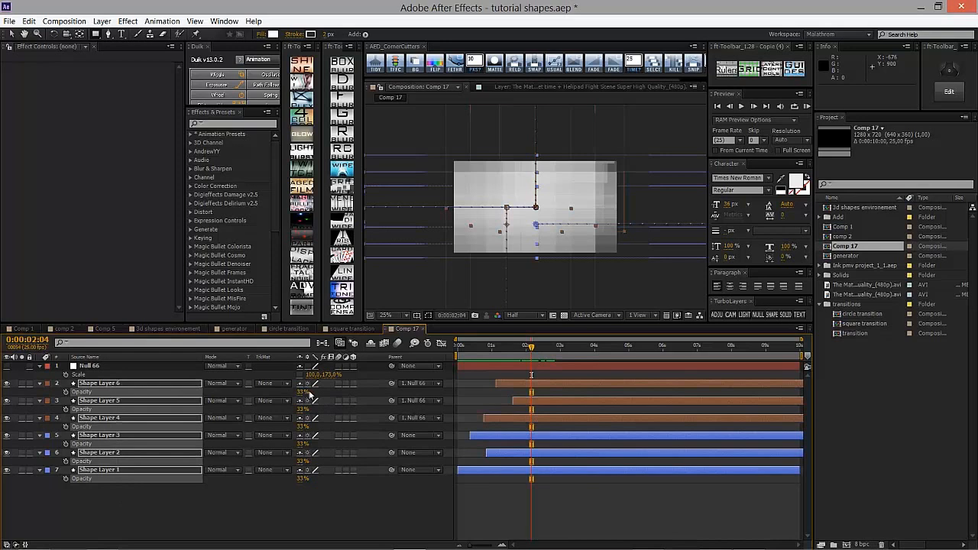
{"action": "left_click", "coordinate": [310, 394]}
{"action": "left_click", "coordinate": [168, 383]}
{"action": "left_click", "coordinate": [148, 463], "text": "shift"}
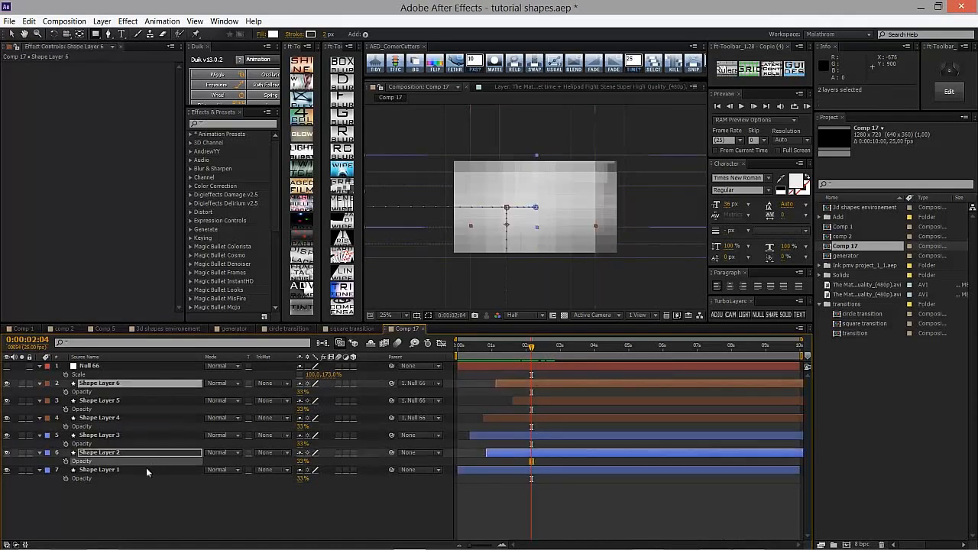
{"action": "left_click", "coordinate": [146, 468], "text": "shift"}
{"action": "left_click_drag", "start_coordinate": [308, 392], "coordinate": [307, 391]}
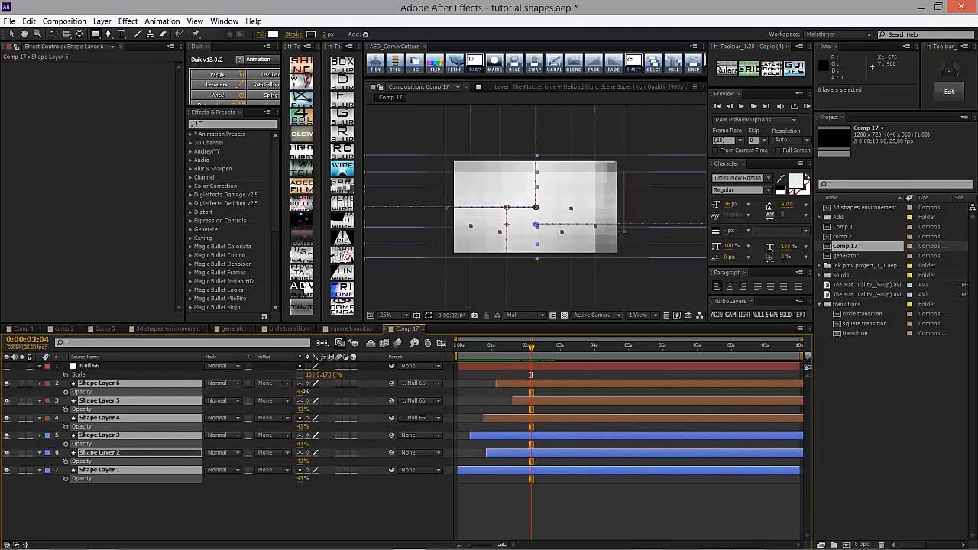
{"action": "left_click", "coordinate": [281, 511]}
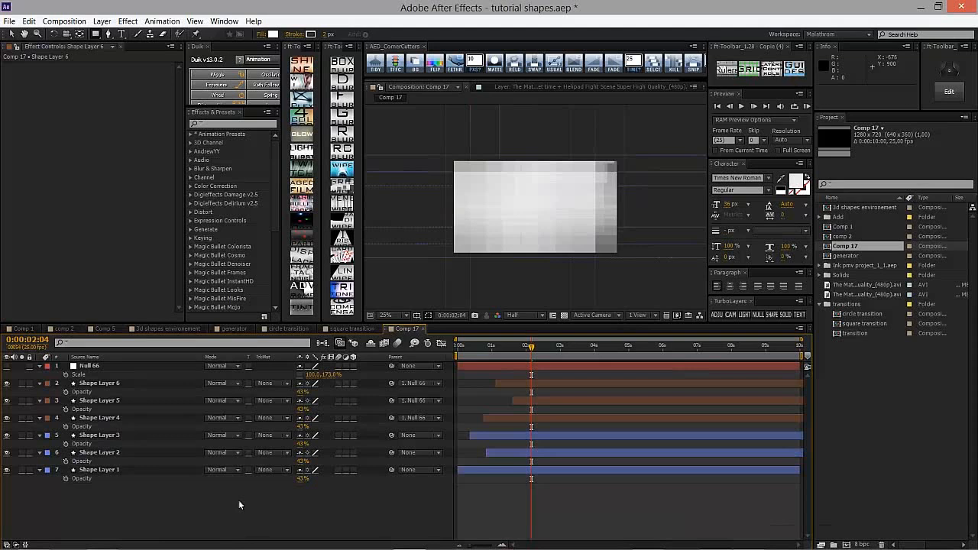
- Pre-compose the null and all six shape layers into a single composition
{"action": "key", "text": "ctrl+a"}
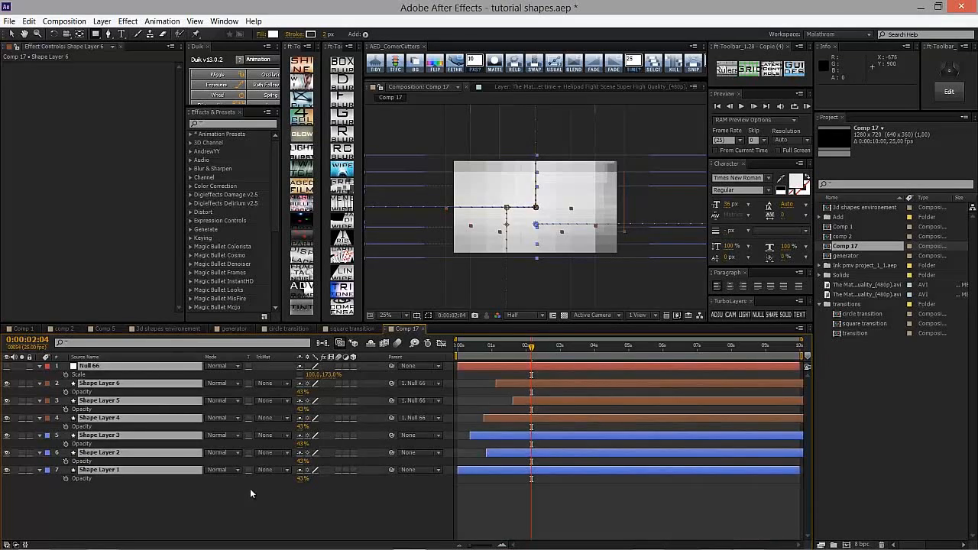
{"action": "key", "text": "ctrl+shift+c"}
{"action": "left_click_drag", "start_coordinate": [498, 222], "coordinate": [426, 311]}
{"action": "left_click", "coordinate": [439, 422]}
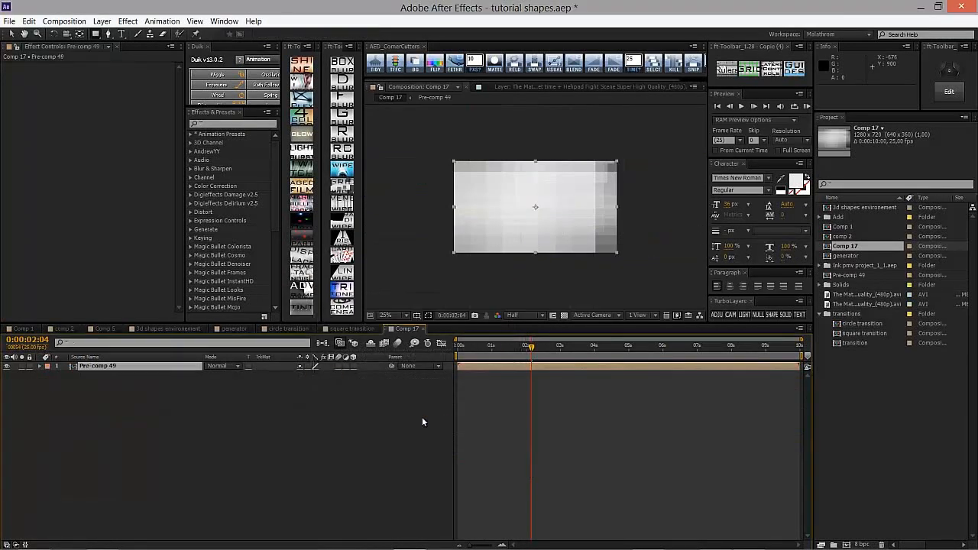
{"action": "left_click", "coordinate": [211, 408]}
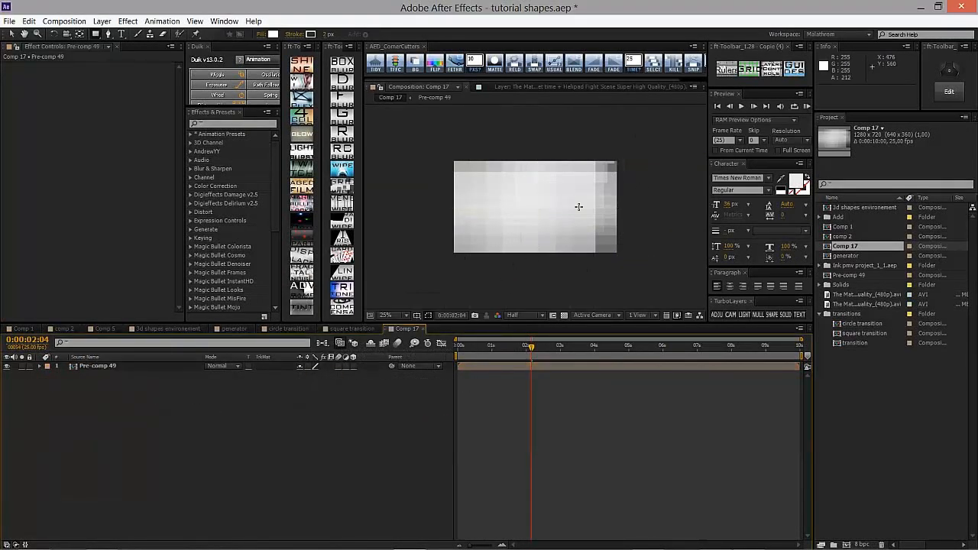
- Add a black solid beneath all layers inside Pre-comp 49 and return to Comp 17
{"action": "double_click", "coordinate": [127, 366]}
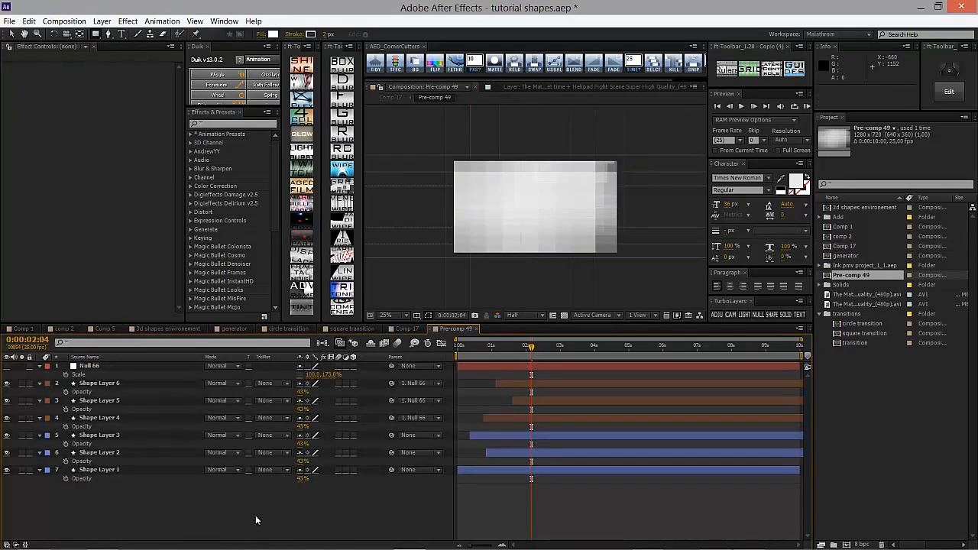
{"action": "key", "text": "ctrl+y"}
{"action": "key", "text": "Return"}
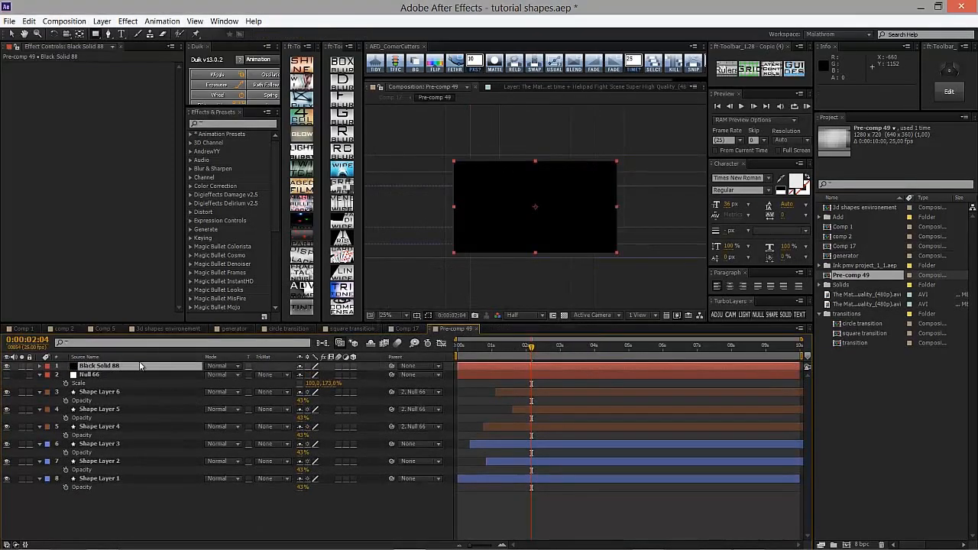
{"action": "left_click_drag", "start_coordinate": [139, 363], "coordinate": [145, 495]}
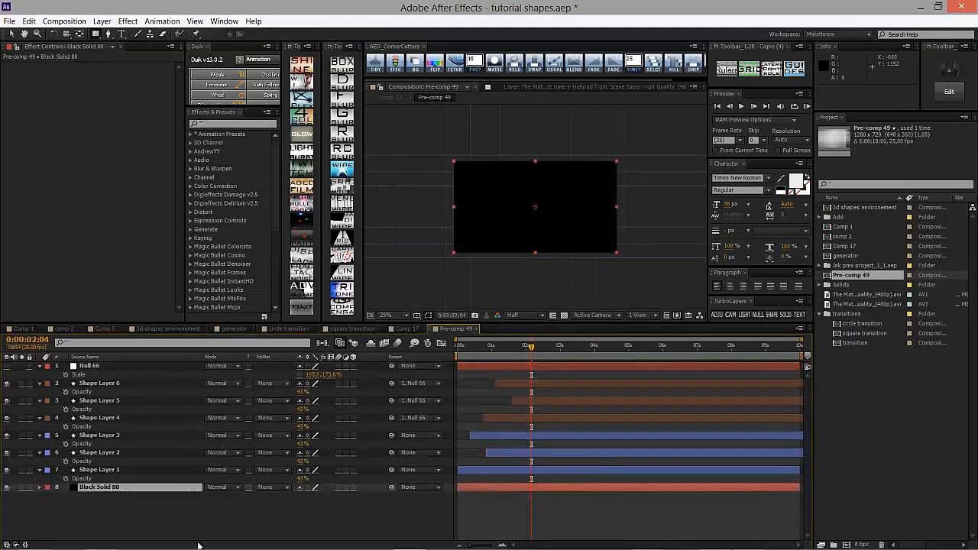
{"action": "left_click", "coordinate": [412, 330]}
{"action": "left_click", "coordinate": [369, 442]}
{"action": "left_click", "coordinate": [482, 366]}
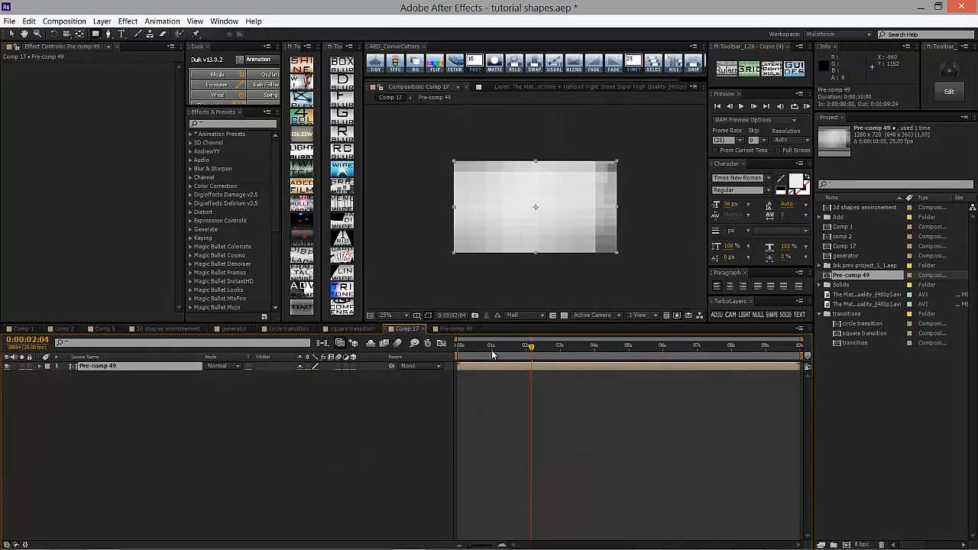
- Add a black comp-size solid above Pre-comp 49 and apply Fractal Noise to it
{"action": "left_click", "coordinate": [279, 449]}
{"action": "key", "text": "q"}
{"action": "key", "text": "v"}
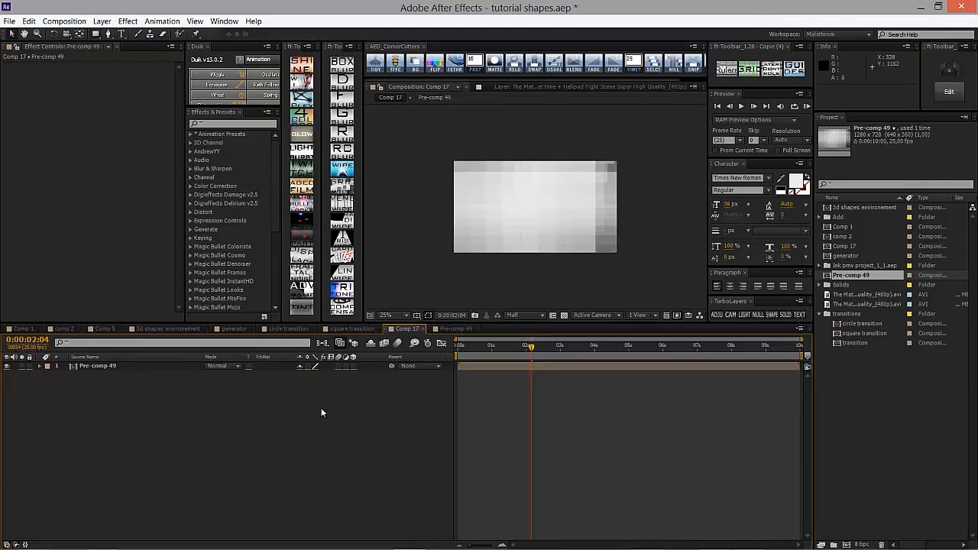
{"action": "key", "text": "ctrl+y"}
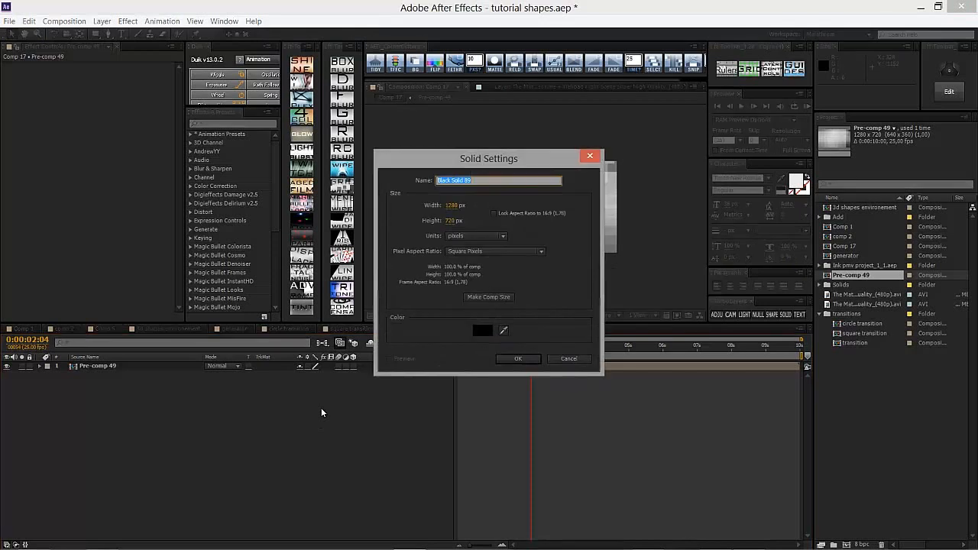
{"action": "key", "text": "Return"}
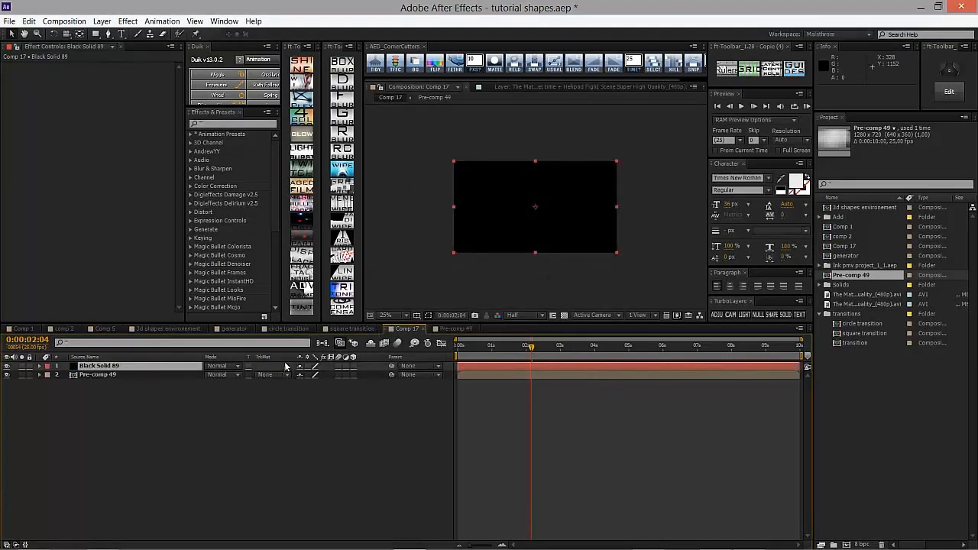
{"action": "left_click", "coordinate": [309, 281]}
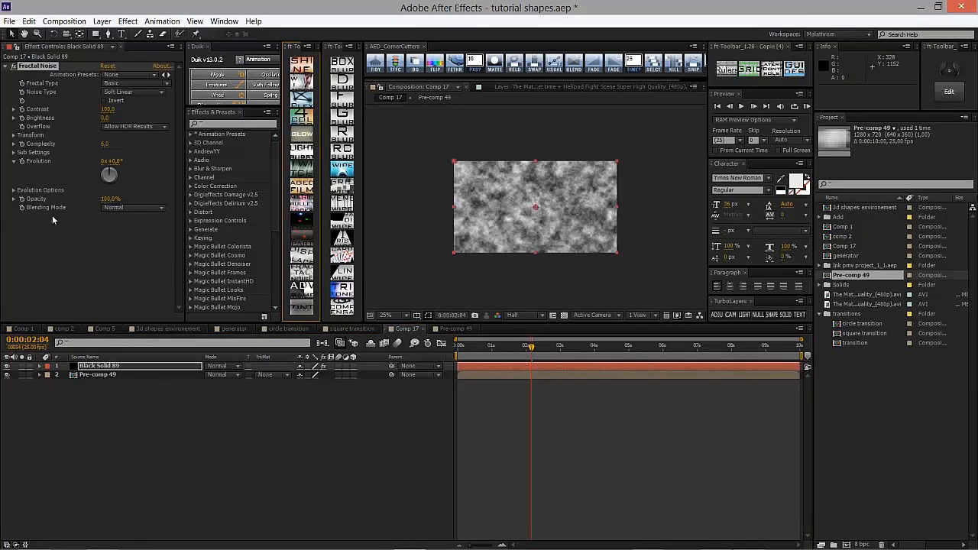
- Set the Fractal Noise to fractal type Cloudy, noise type Block, Brightness -23 and Contrast 117
{"action": "left_click", "coordinate": [118, 84]}
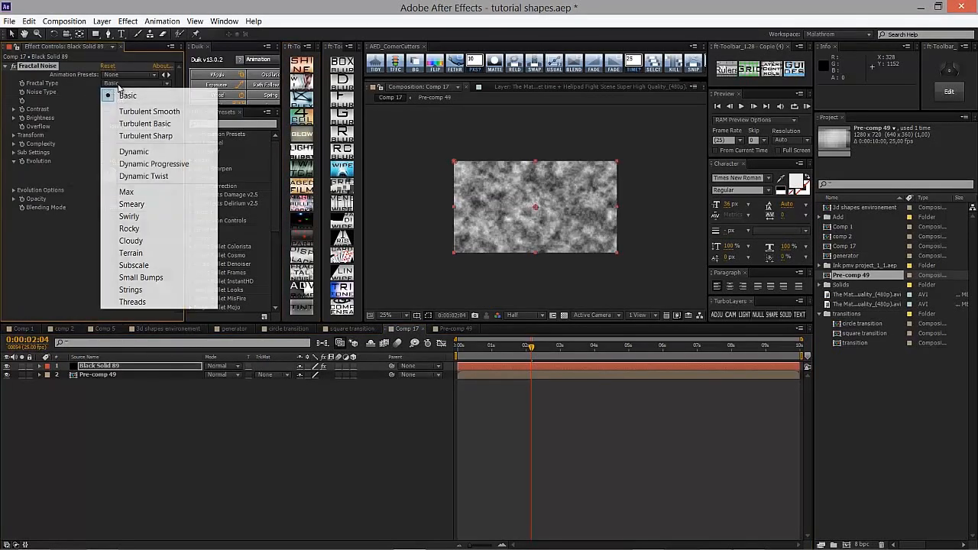
{"action": "left_click", "coordinate": [148, 243]}
{"action": "left_click", "coordinate": [129, 94]}
{"action": "left_click", "coordinate": [135, 107]}
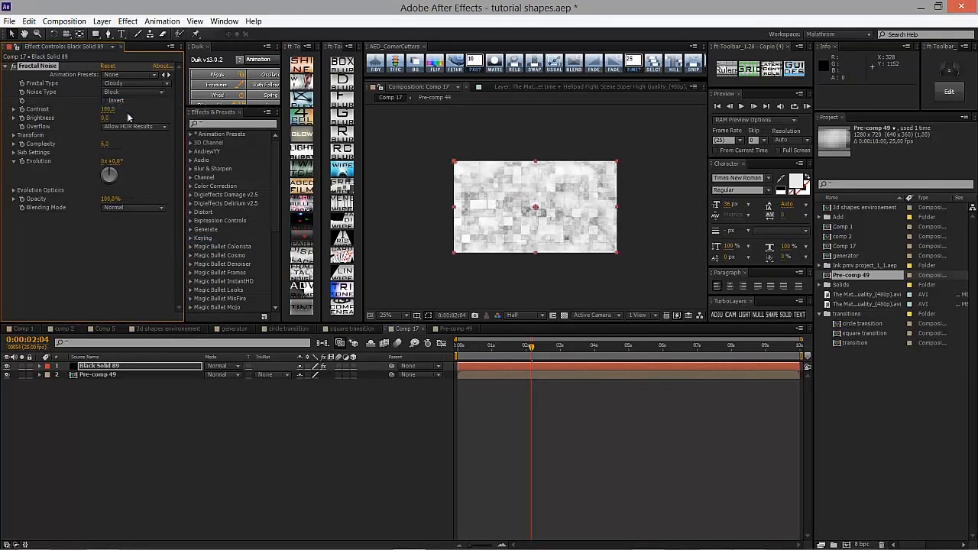
{"action": "left_click_drag", "start_coordinate": [105, 118], "coordinate": [96, 121]}
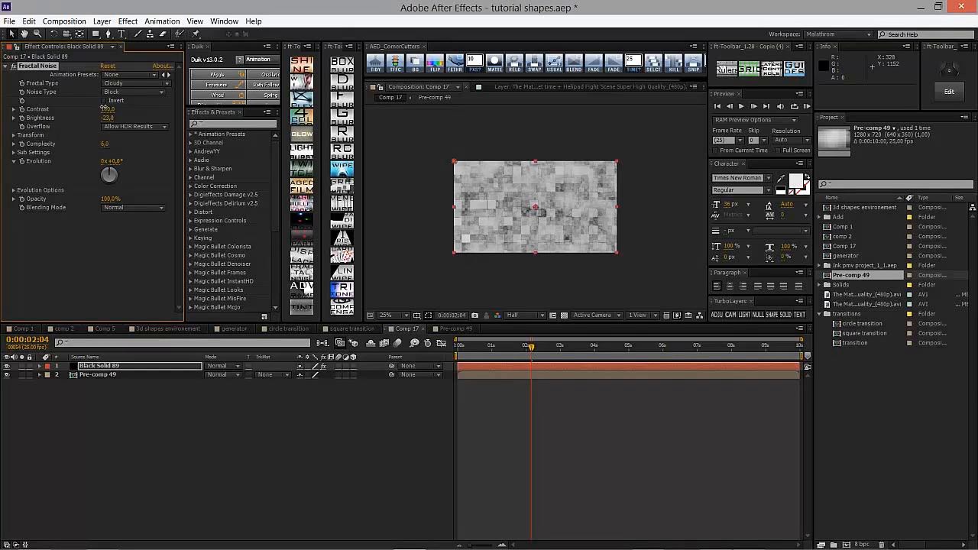
{"action": "mouse_move", "coordinate": [111, 109]}
{"action": "left_mouse_down"}
{"action": "mouse_move", "coordinate": [126, 108]}
{"action": "mouse_move", "coordinate": [116, 111]}
{"action": "left_mouse_up"}
{"action": "key", "text": "period"}
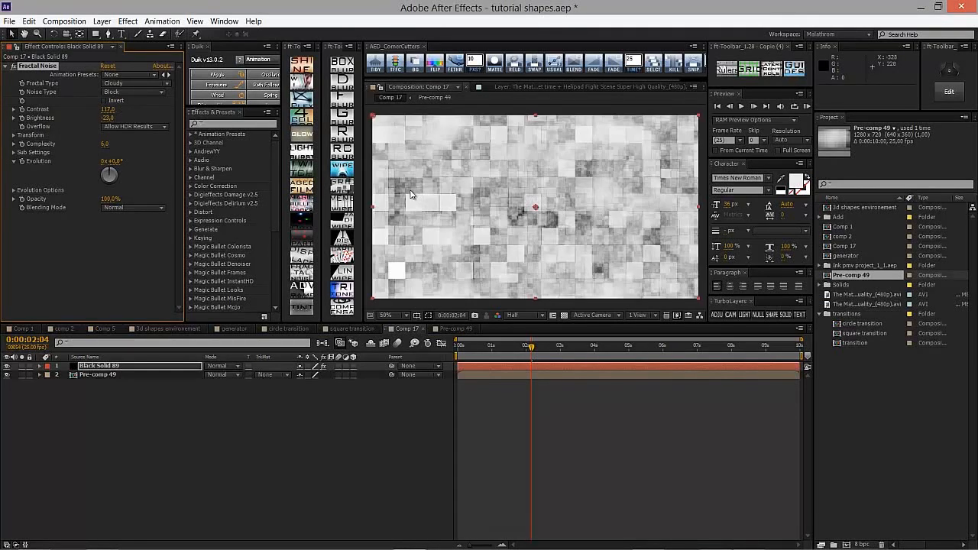
- Set the Fractal Noise Rotation to 13 degrees, Scale to 247 and Sub Rotation to 60 degrees
{"action": "left_click", "coordinate": [16, 135]}
{"action": "mouse_move", "coordinate": [107, 162]}
{"action": "left_mouse_down"}
{"action": "mouse_move", "coordinate": [160, 161]}
{"action": "mouse_move", "coordinate": [119, 145]}
{"action": "mouse_move", "coordinate": [114, 159]}
{"action": "left_mouse_up"}
{"action": "left_click", "coordinate": [113, 158]}
{"action": "left_click", "coordinate": [14, 227]}
{"action": "scroll", "coordinate": [76, 244], "scroll_direction": "down", "scroll_amount": 1}
{"action": "left_click_drag", "start_coordinate": [126, 223], "coordinate": [142, 217]}
{"action": "left_click", "coordinate": [301, 402]}
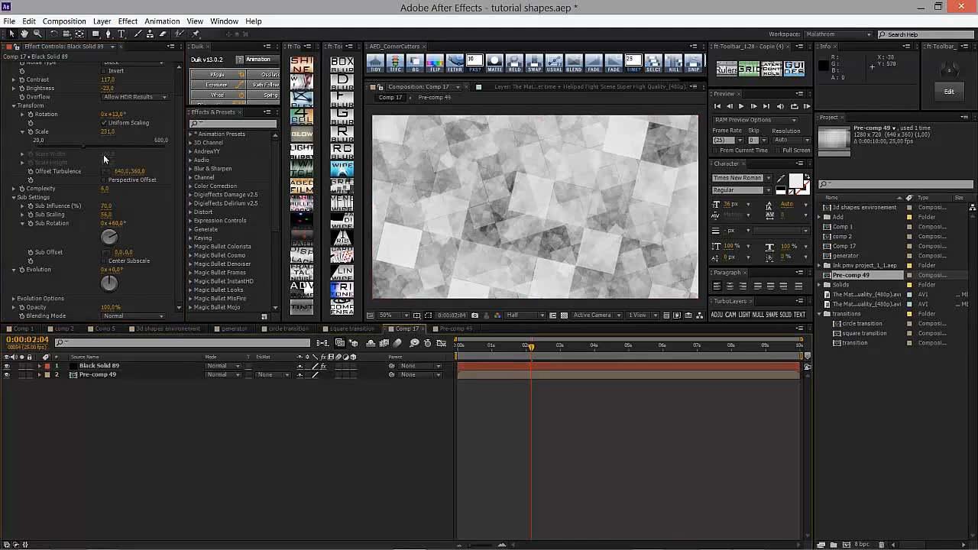
{"action": "left_click_drag", "start_coordinate": [107, 129], "coordinate": [115, 130]}
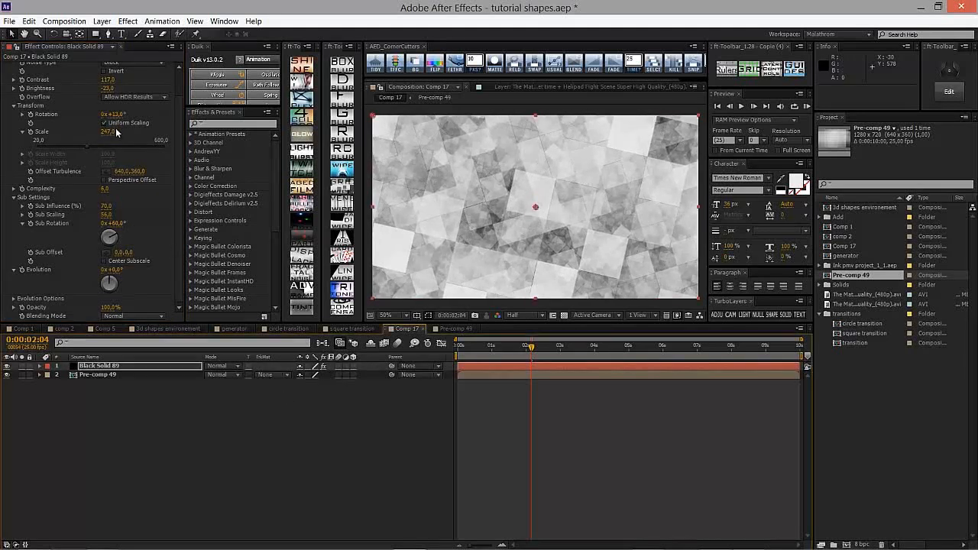
- Try out different Evolution values on the solid's Fractal Noise
{"action": "left_click", "coordinate": [131, 365]}
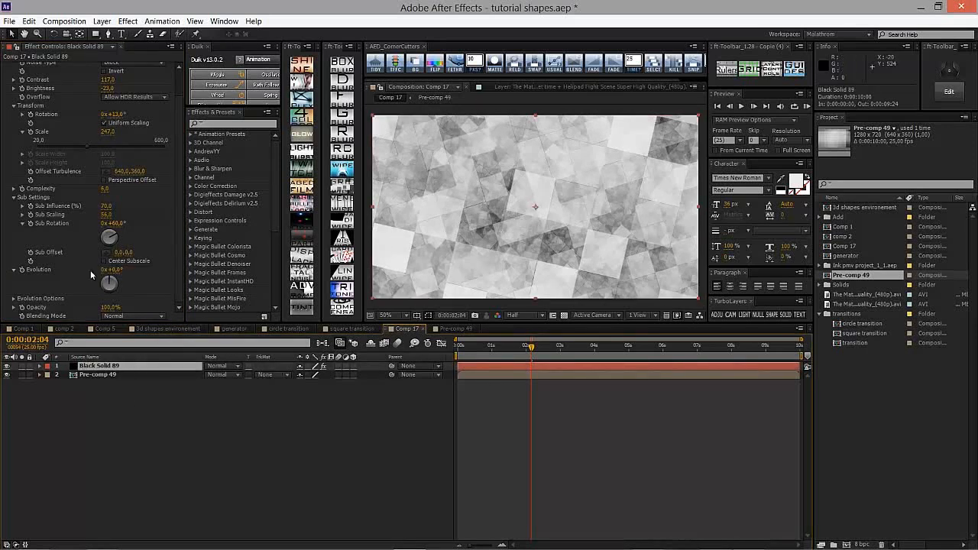
{"action": "mouse_move", "coordinate": [115, 271]}
{"action": "left_mouse_down"}
{"action": "mouse_move", "coordinate": [223, 264]}
{"action": "mouse_move", "coordinate": [113, 262]}
{"action": "left_mouse_up"}
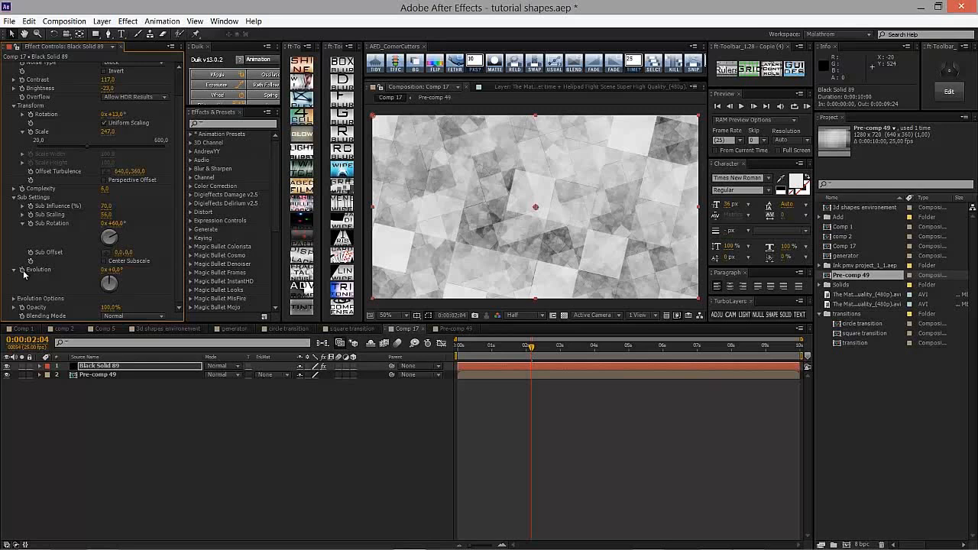
- Animate the solid's Fractal Noise Evolution with the expression time*70 and preview the motion from the beginning
{"action": "left_click", "coordinate": [22, 270], "text": "alt"}
{"action": "type", "text": "time*70"}
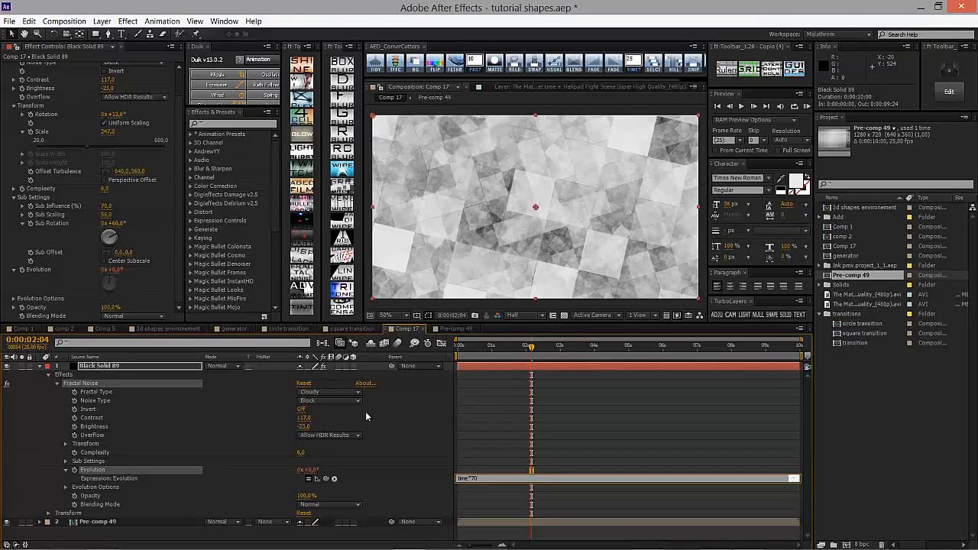
{"action": "left_click", "coordinate": [538, 380]}
{"action": "left_click_drag", "start_coordinate": [533, 347], "coordinate": [453, 349]}
{"action": "key", "text": "space"}
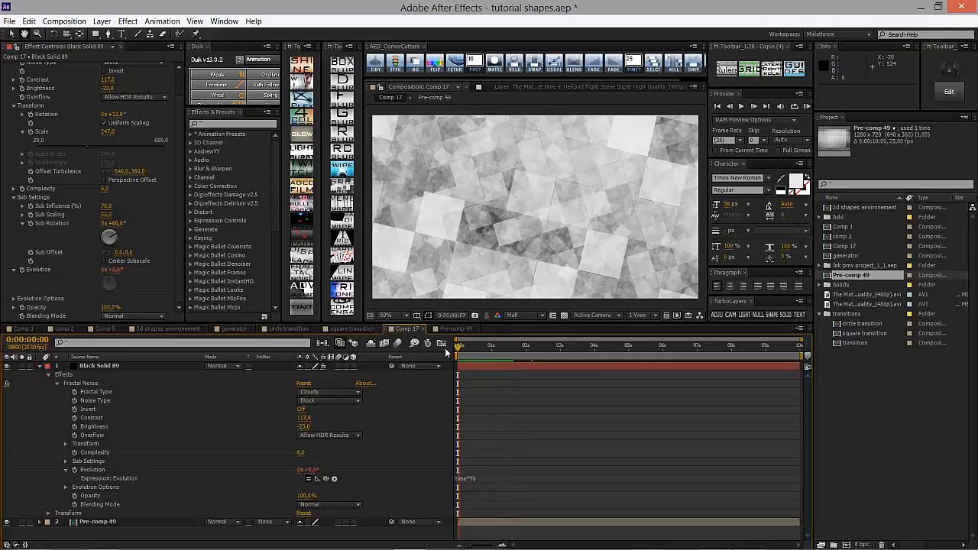
{"action": "left_click_drag", "start_coordinate": [514, 350], "coordinate": [484, 354]}
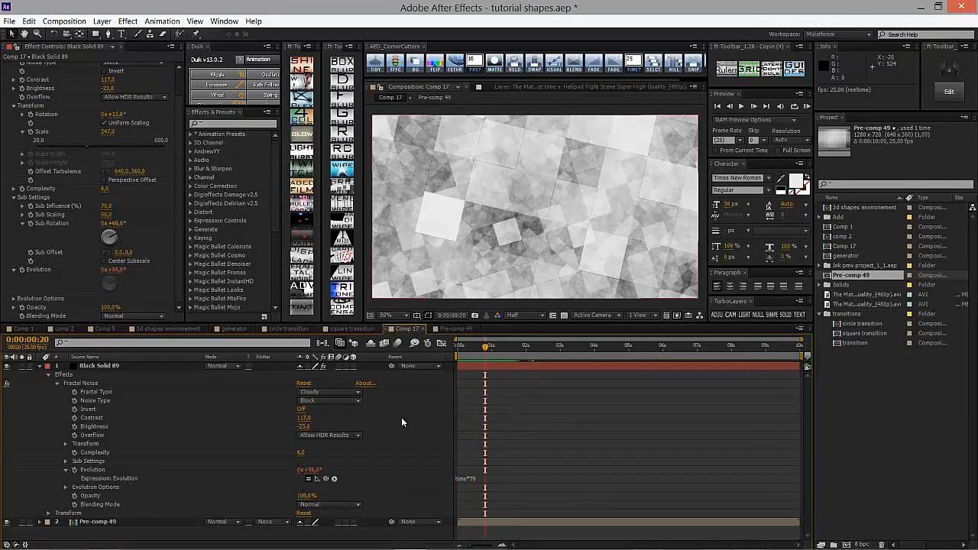
- Move the Fractal Noise solid below Pre-comp 49 and set the pre-comp's blending mode to Linear Light
{"action": "left_click", "coordinate": [108, 364]}
{"action": "left_click_drag", "start_coordinate": [135, 367], "coordinate": [152, 527]}
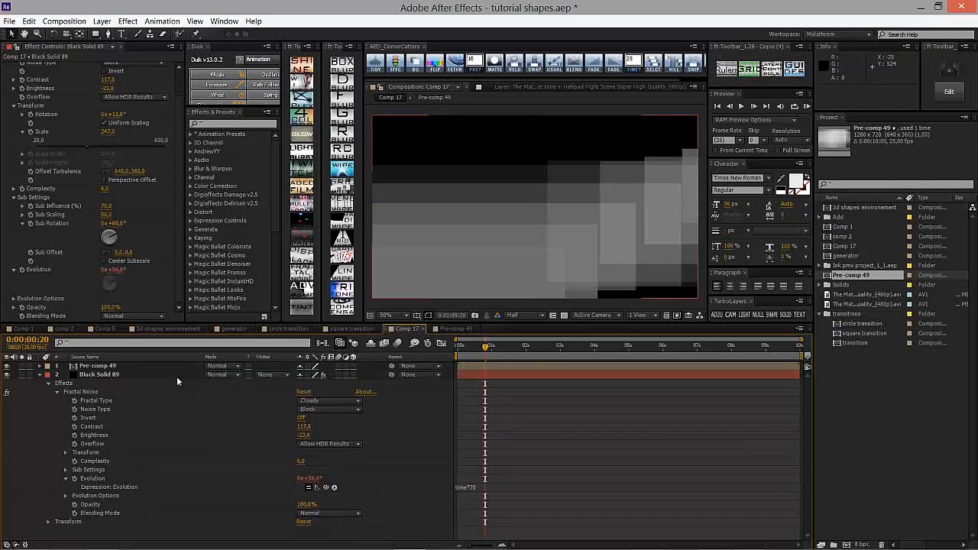
{"action": "left_click", "coordinate": [152, 366]}
{"action": "left_click", "coordinate": [221, 366]}
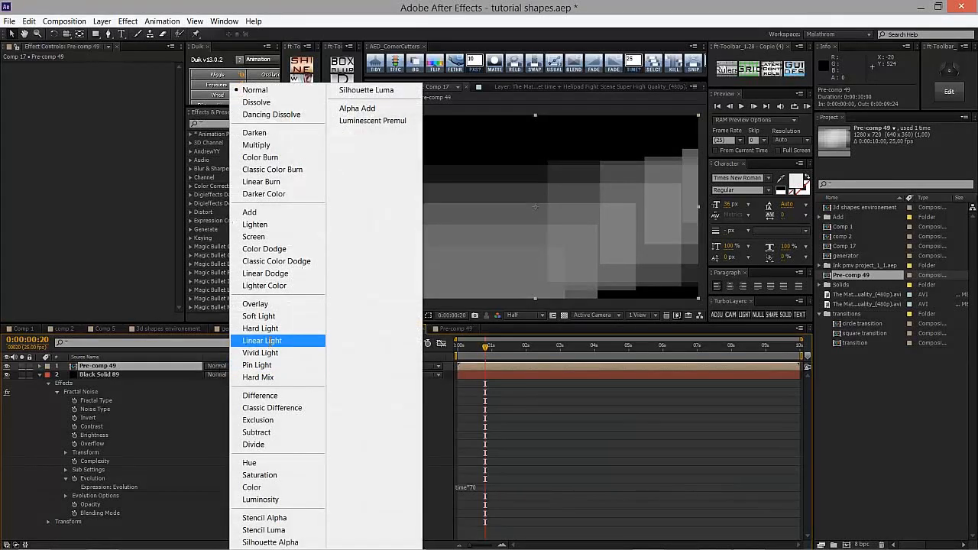
{"action": "left_click", "coordinate": [269, 341]}
- Preview the blended rectangle transition in Comp 17 and compare it with the square transition and circle transition compositions
{"action": "left_click", "coordinate": [458, 349]}
{"action": "mouse_move", "coordinate": [462, 348]}
{"action": "left_mouse_down"}
{"action": "mouse_move", "coordinate": [568, 349]}
{"action": "mouse_move", "coordinate": [459, 349]}
{"action": "left_mouse_up"}
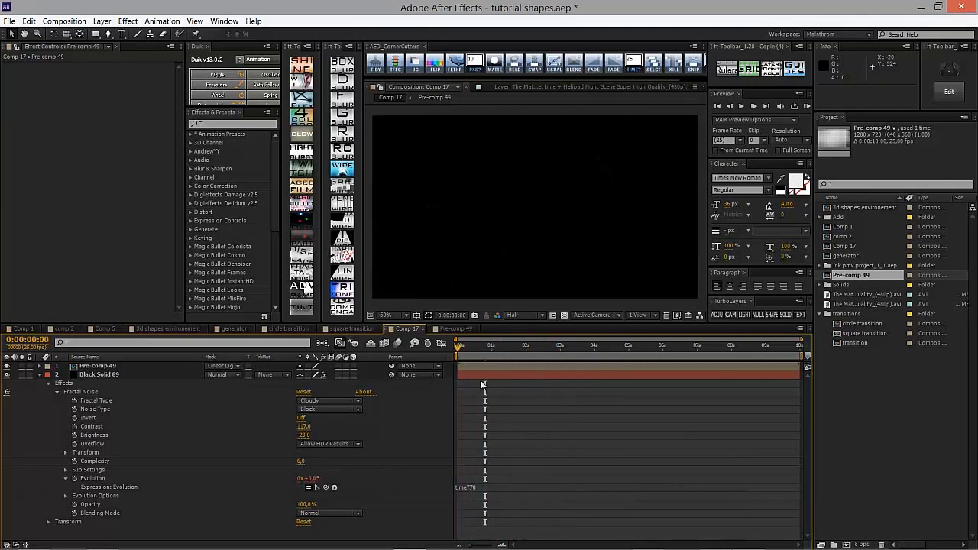
{"action": "key", "text": "e"}
{"action": "key", "text": "e"}
{"action": "key", "text": "space"}
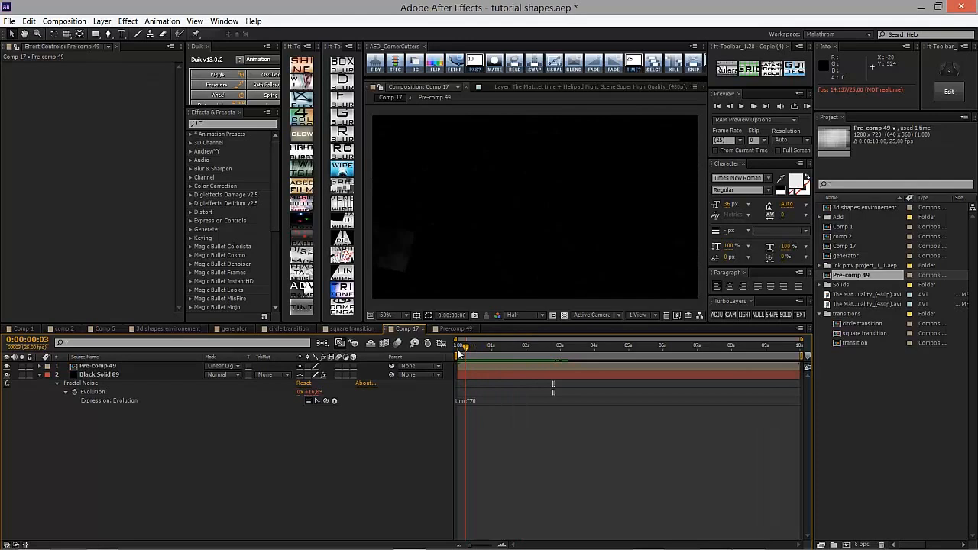
{"action": "left_click", "coordinate": [353, 328]}
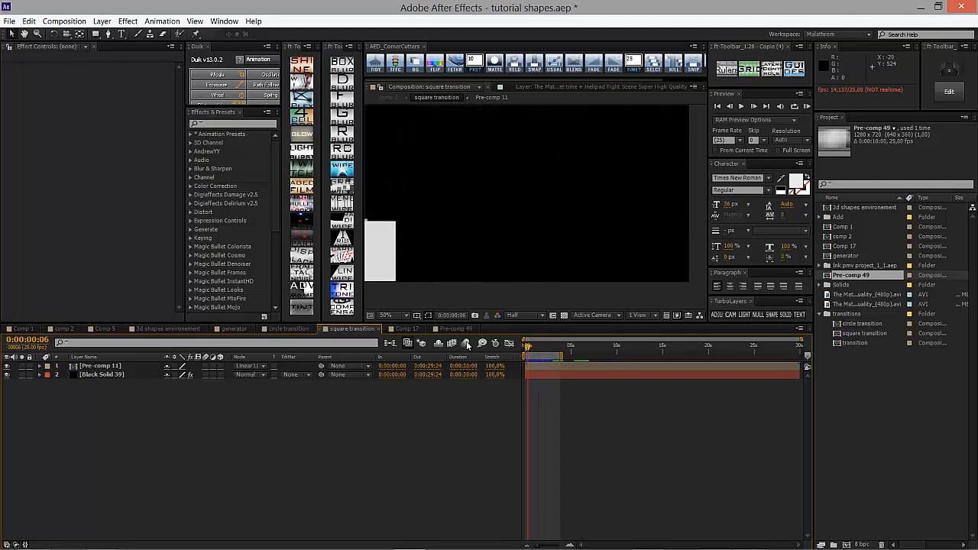
{"action": "left_click", "coordinate": [411, 329]}
{"action": "mouse_move", "coordinate": [480, 348]}
{"action": "left_mouse_down"}
{"action": "mouse_move", "coordinate": [466, 350]}
{"action": "mouse_move", "coordinate": [515, 348]}
{"action": "mouse_move", "coordinate": [469, 349]}
{"action": "mouse_move", "coordinate": [508, 350]}
{"action": "mouse_move", "coordinate": [498, 349]}
{"action": "left_mouse_up"}
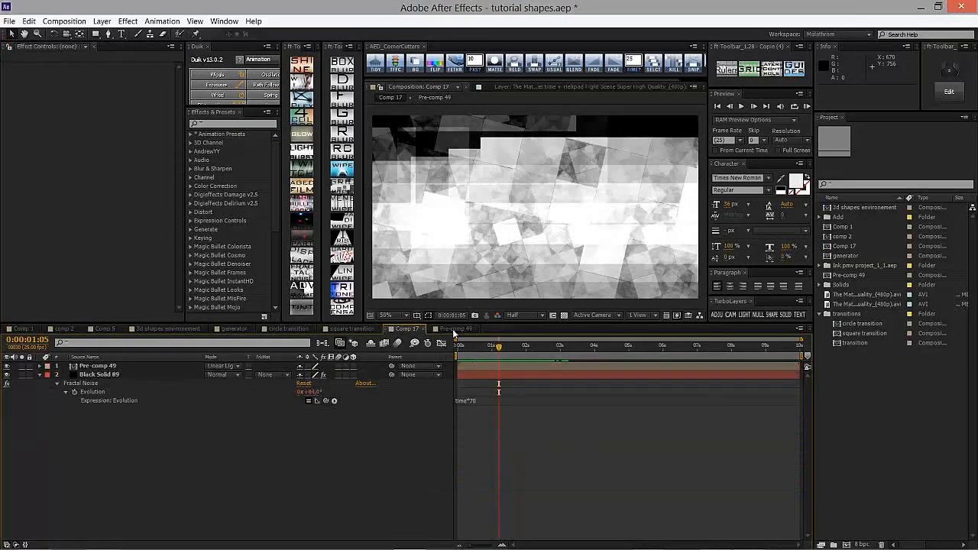
{"action": "left_click_drag", "start_coordinate": [498, 348], "coordinate": [529, 348]}
{"action": "left_click", "coordinate": [288, 330]}
{"action": "left_click", "coordinate": [424, 391]}
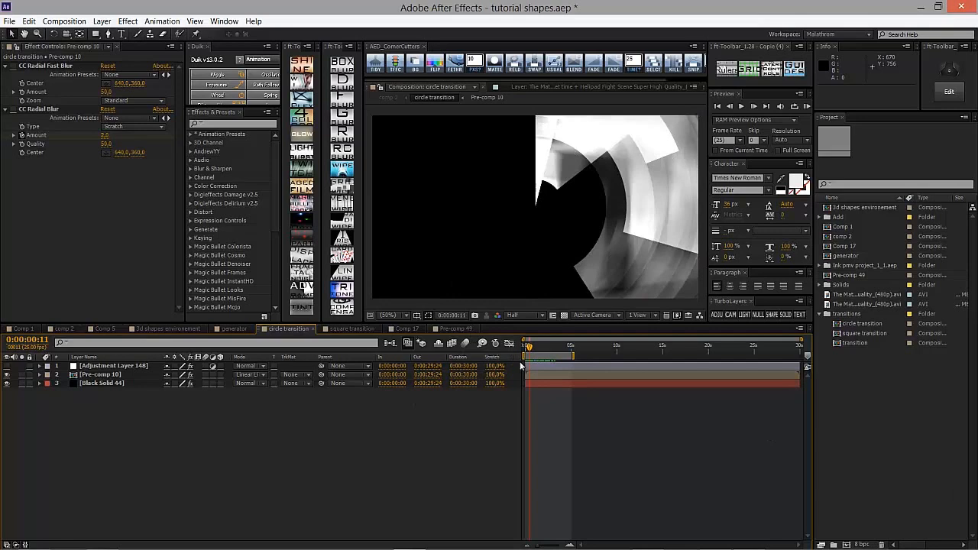
- Create a new 1280 x 720, 25 fps, 10-second composition and add a comp-size white ellipse shape layer
{"action": "key", "text": "ctrl+n"}
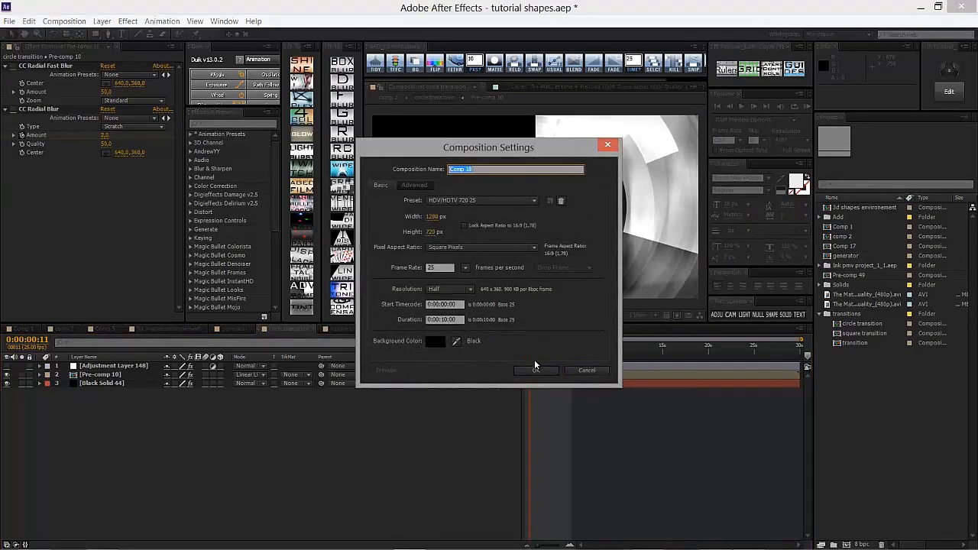
{"action": "left_click", "coordinate": [535, 369]}
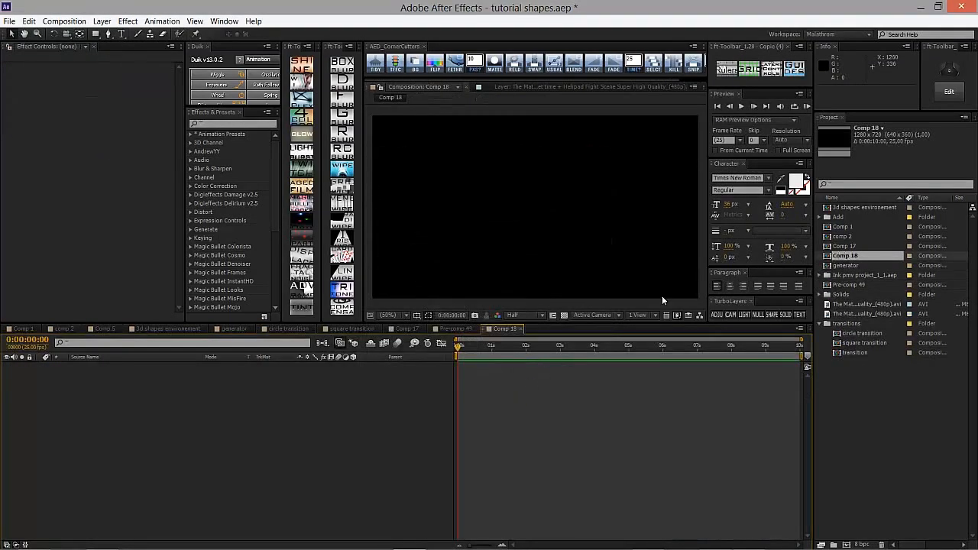
{"action": "left_click_drag", "start_coordinate": [95, 34], "coordinate": [153, 58]}
{"action": "double_click", "coordinate": [95, 35]}
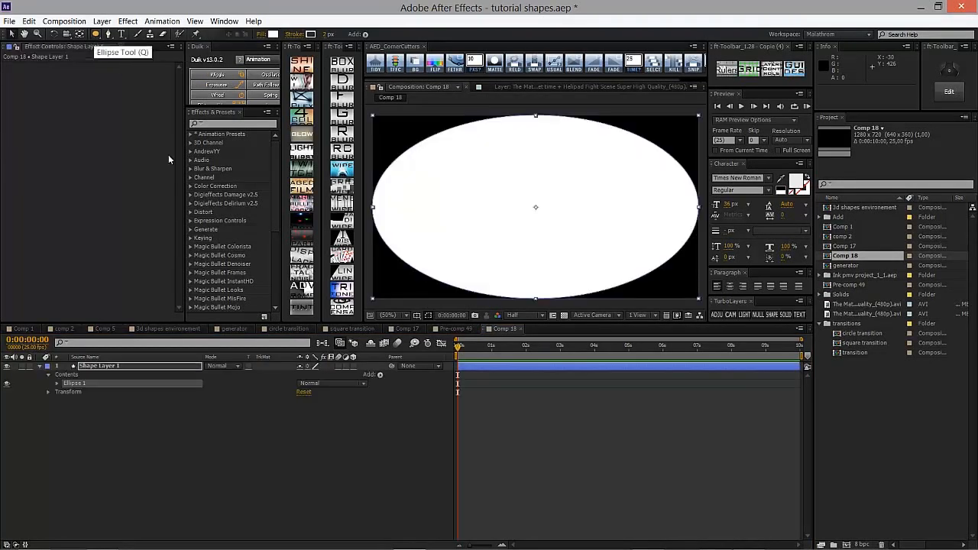
- Make the ellipse path a 720 x 720 circle and enlarge it proportionally to 1559 x 1559
{"action": "left_click", "coordinate": [56, 383]}
{"action": "left_click", "coordinate": [66, 391]}
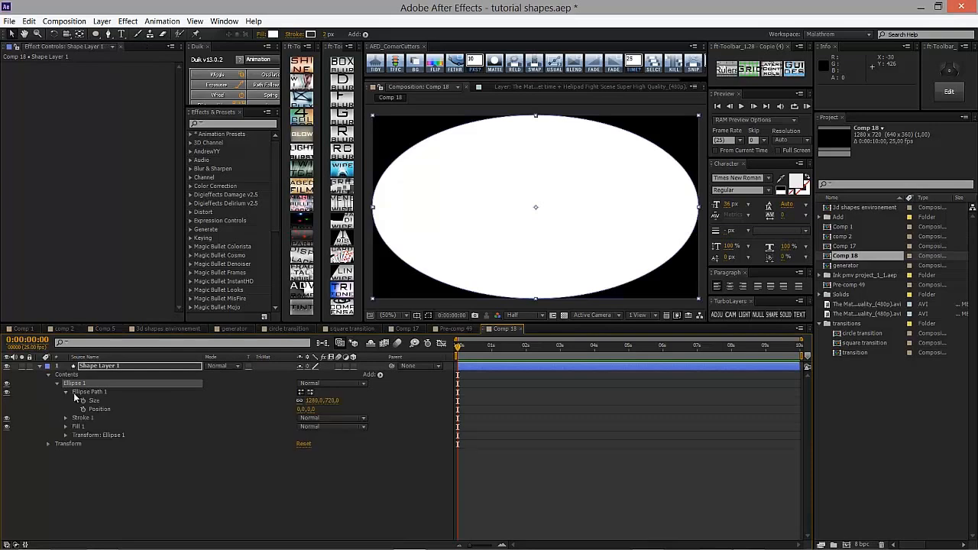
{"action": "left_click", "coordinate": [320, 400]}
{"action": "type", "text": "720"}
{"action": "key", "text": "Return"}
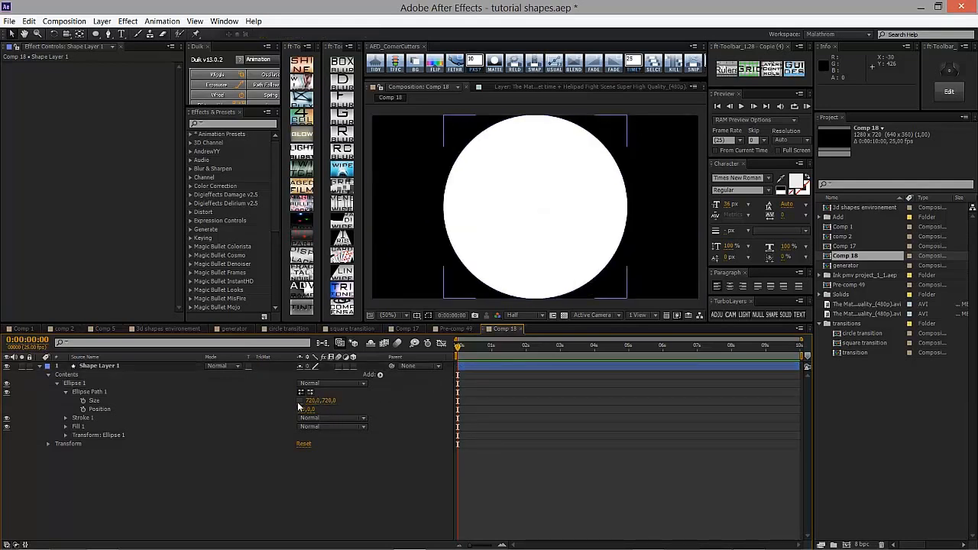
{"action": "left_click_drag", "start_coordinate": [323, 401], "coordinate": [745, 389]}
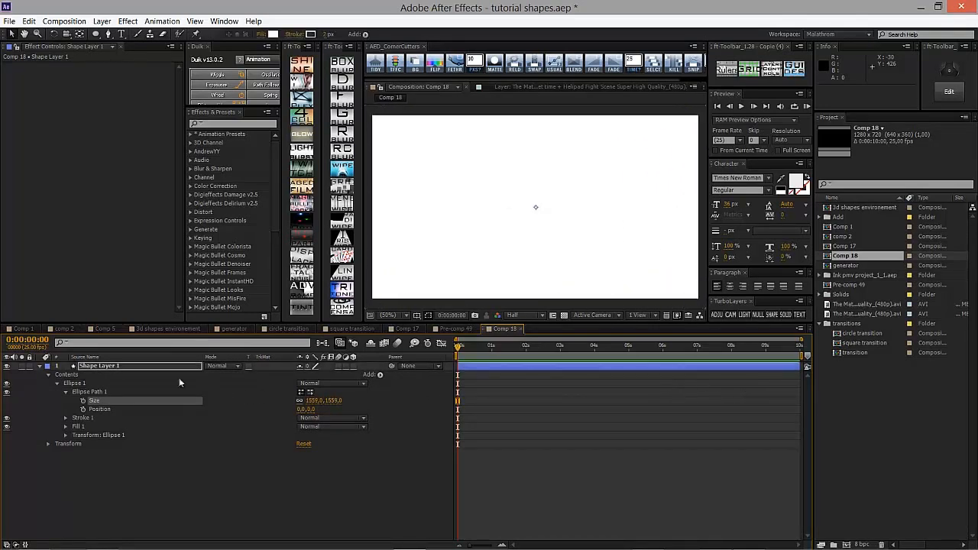
- Draw a circular mask about 690 px wide on the shape layer, outward from the composition's centre
{"action": "left_click", "coordinate": [153, 369]}
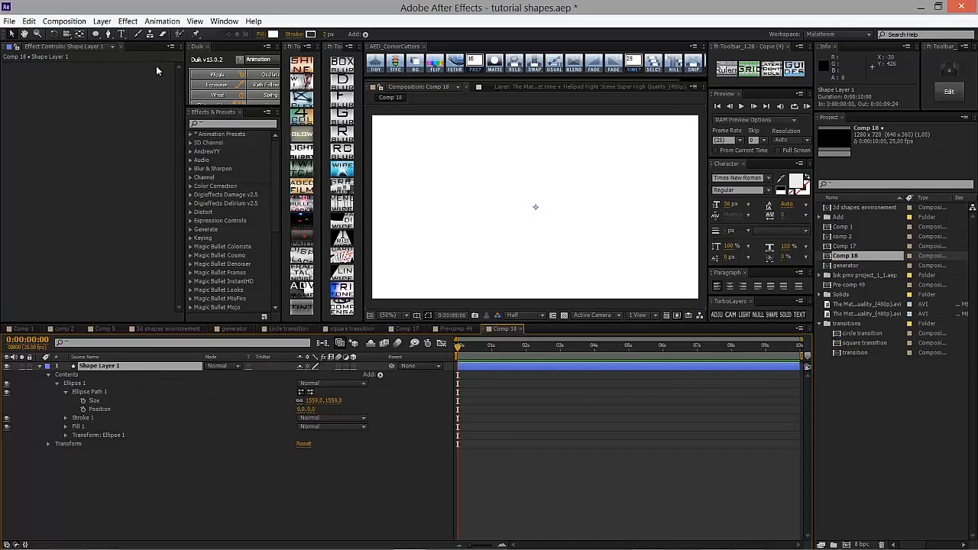
{"action": "left_click", "coordinate": [96, 35]}
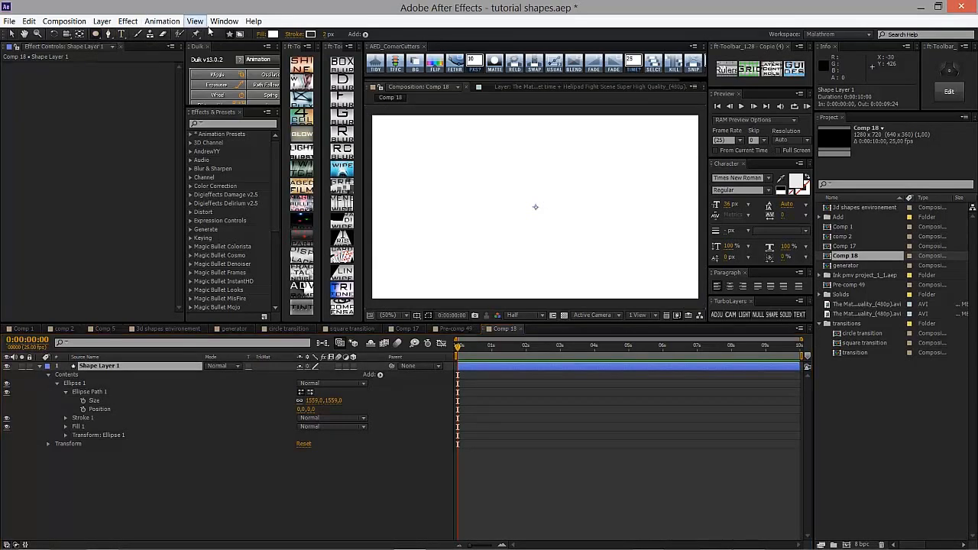
{"action": "left_click", "coordinate": [241, 35]}
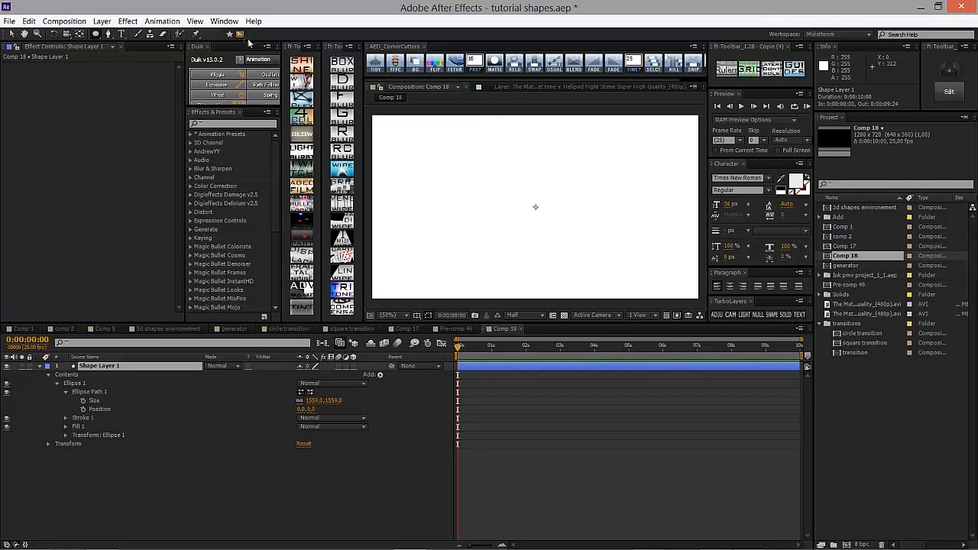
{"action": "left_click_drag", "start_coordinate": [537, 206], "coordinate": [622, 217]}
{"action": "left_click_drag", "start_coordinate": [626, 217], "coordinate": [624, 218]}
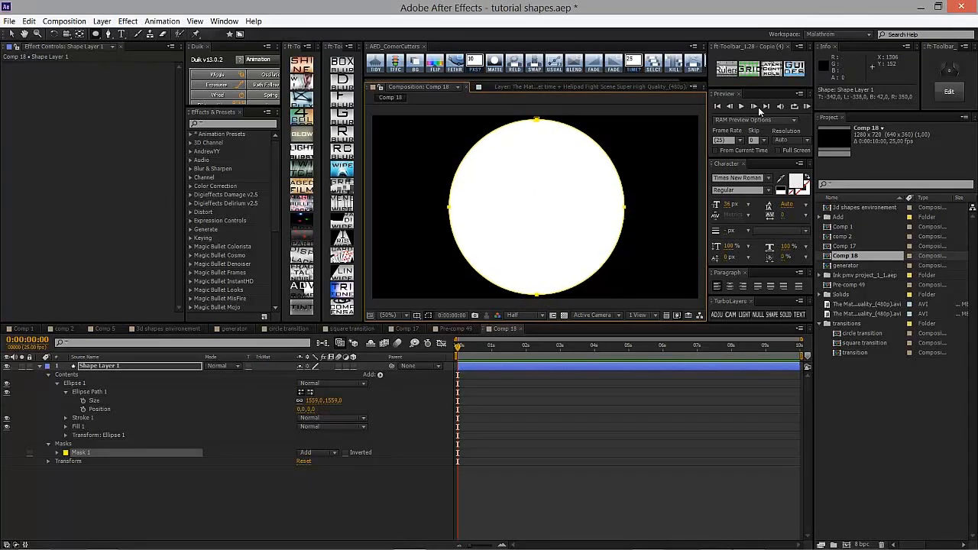
- Align the circular mask to the composition centre with the help of the grid and set its mode to Subtract
{"action": "left_click", "coordinate": [749, 69]}
{"action": "double_click", "coordinate": [625, 207]}
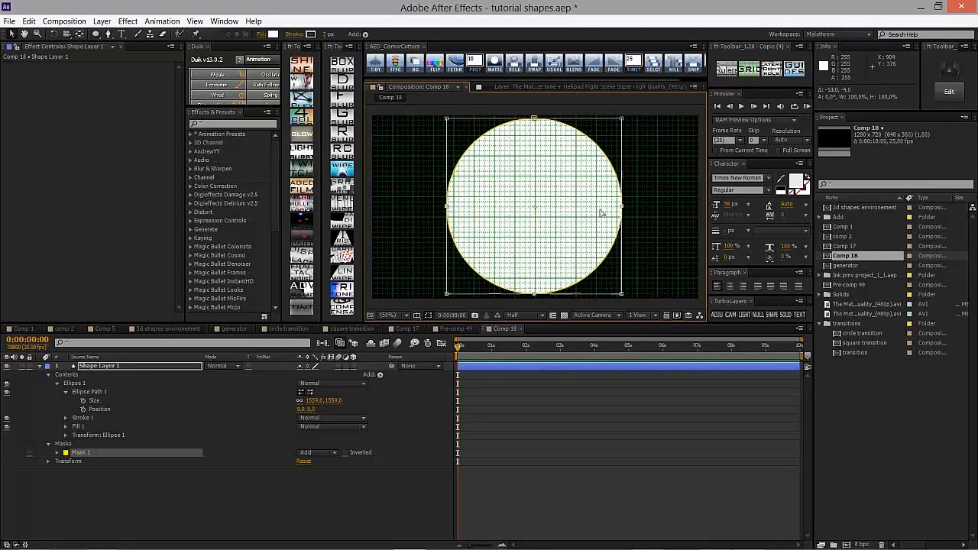
{"action": "left_click_drag", "start_coordinate": [601, 212], "coordinate": [603, 214]}
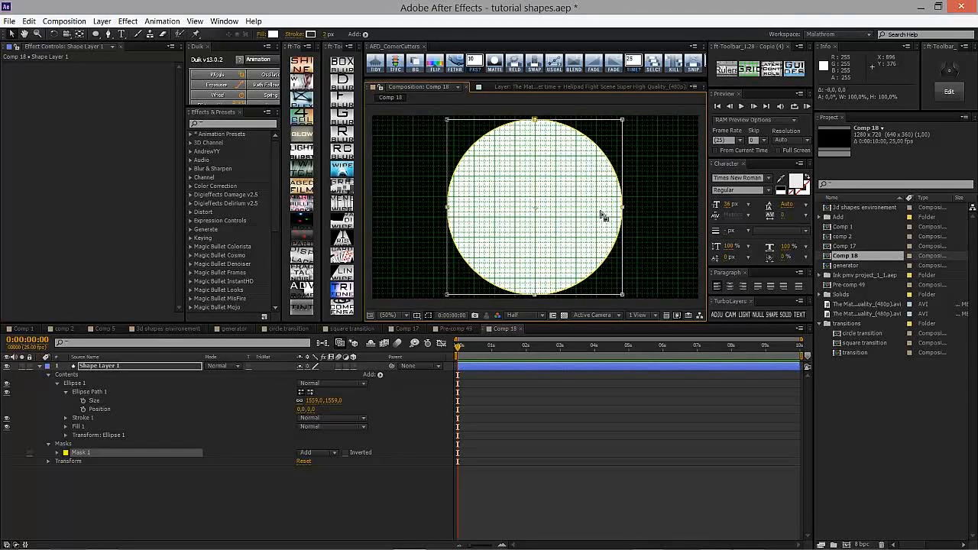
{"action": "left_click", "coordinate": [749, 68]}
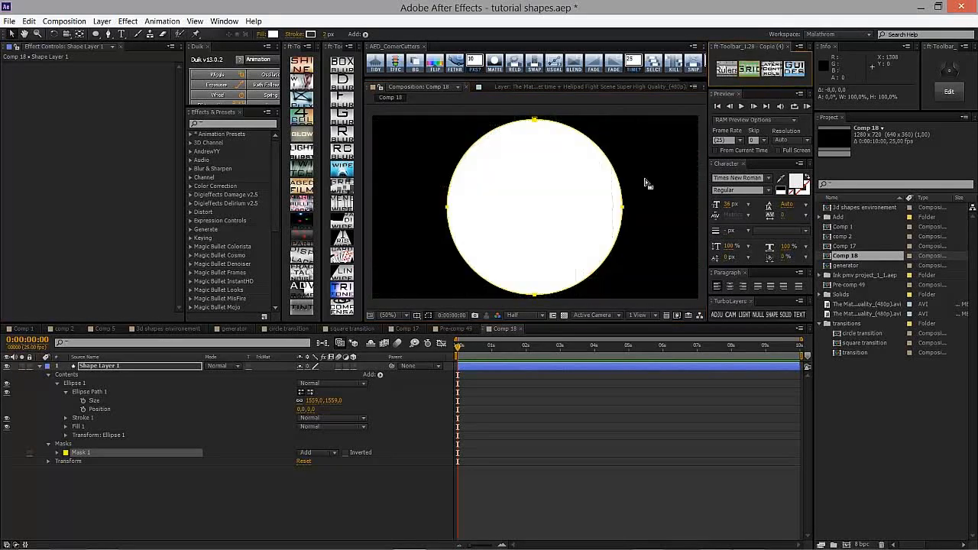
{"action": "left_click", "coordinate": [521, 443]}
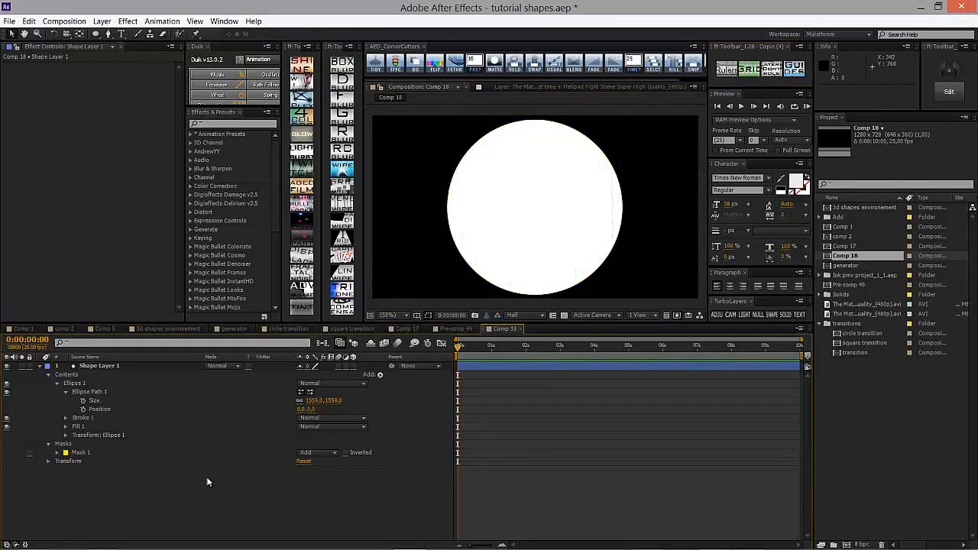
{"action": "left_click", "coordinate": [318, 456]}
{"action": "left_click", "coordinate": [339, 490]}
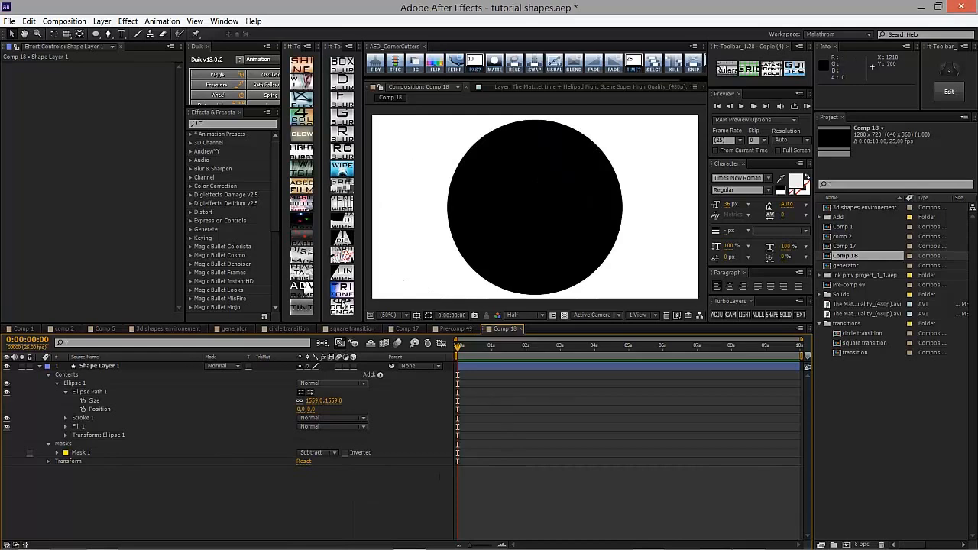
- Scale the masked shape layer down to 36%
{"action": "left_click", "coordinate": [136, 368]}
{"action": "key", "text": "s"}
{"action": "left_click_drag", "start_coordinate": [329, 375], "coordinate": [307, 390]}
{"action": "left_click", "coordinate": [535, 238]}
- Thin the ring by setting the mask's expansion to 286 pixels
{"action": "left_click", "coordinate": [40, 366]}
{"action": "left_click", "coordinate": [41, 366]}
{"action": "left_click", "coordinate": [46, 383]}
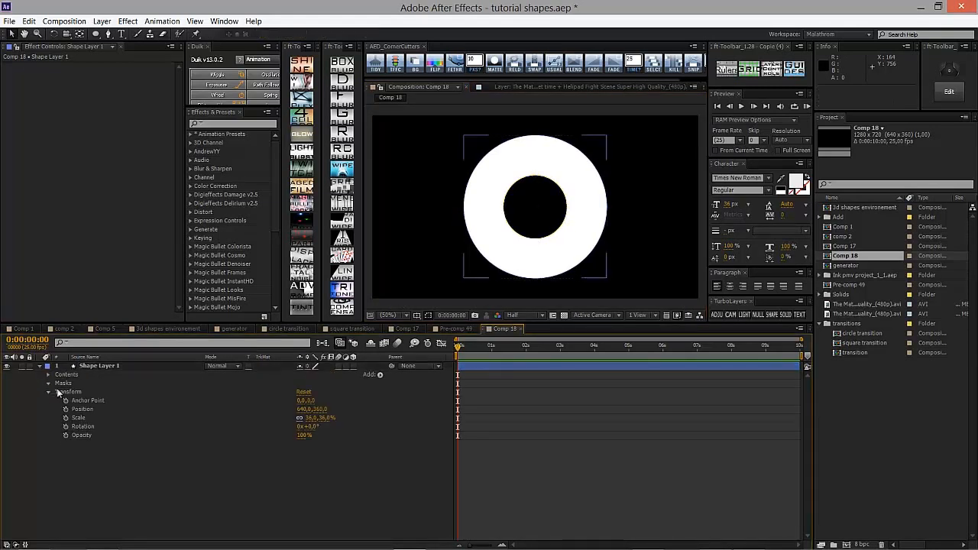
{"action": "left_click", "coordinate": [57, 392]}
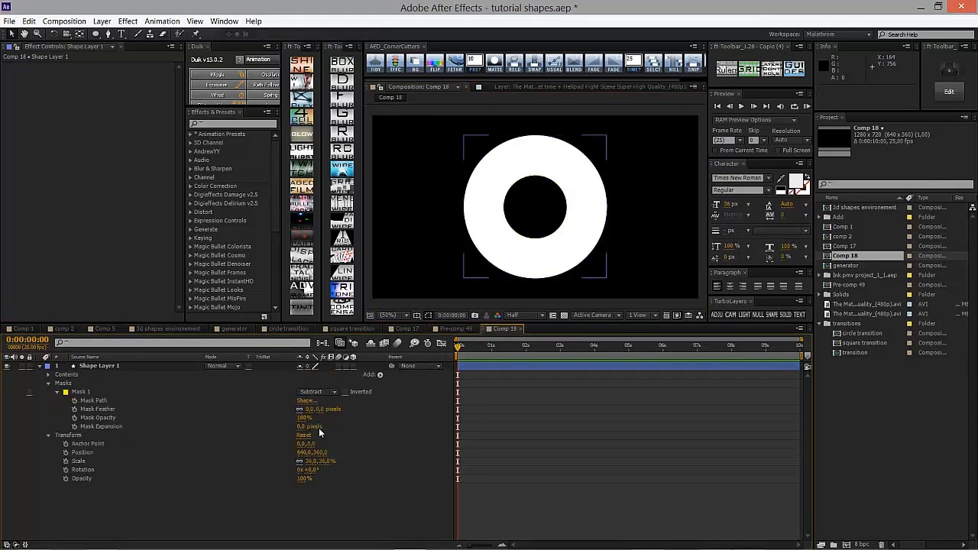
{"action": "left_click_drag", "start_coordinate": [299, 424], "coordinate": [432, 417]}
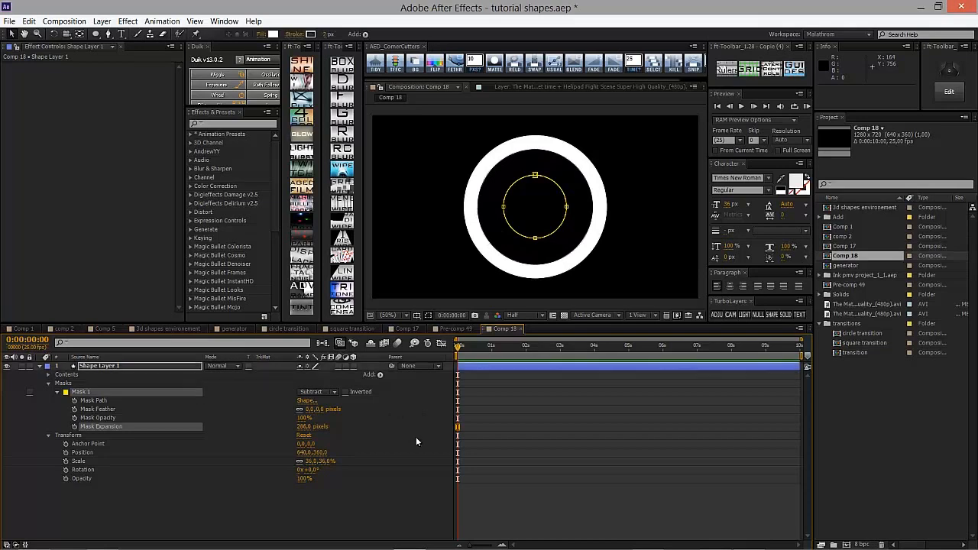
{"action": "left_click", "coordinate": [390, 491]}
- Scale the ring's shape layer up to 73%
{"action": "left_click", "coordinate": [99, 367]}
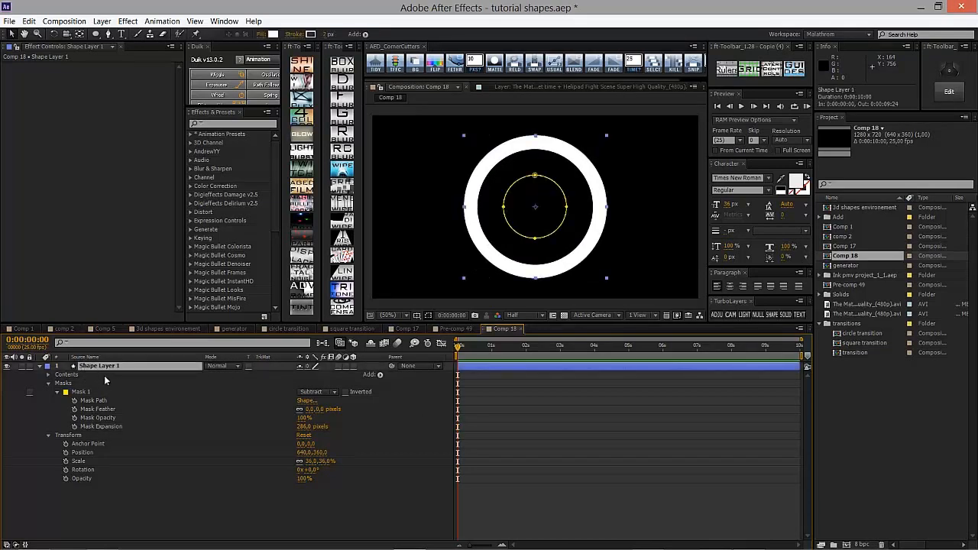
{"action": "key", "text": "s"}
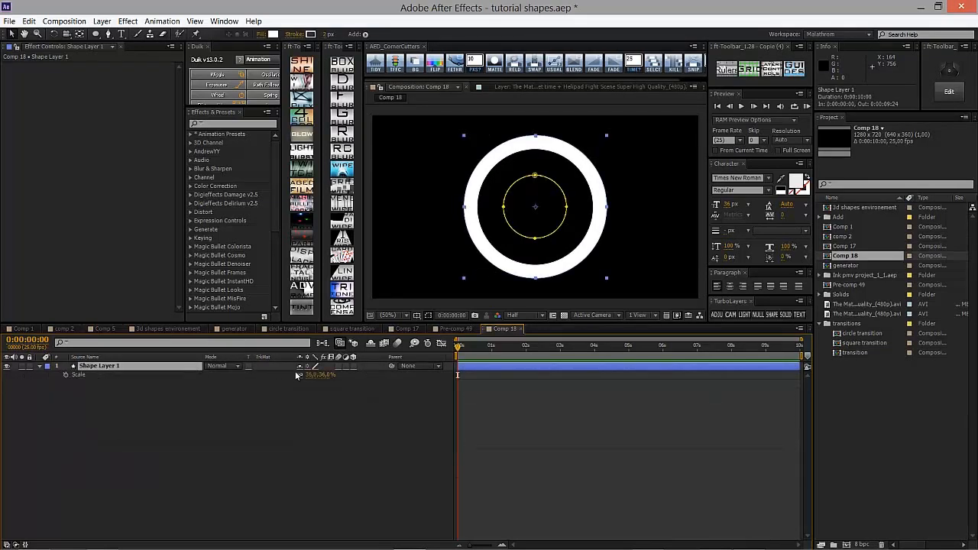
{"action": "left_click_drag", "start_coordinate": [324, 379], "coordinate": [347, 382]}
{"action": "left_click", "coordinate": [322, 441]}
- Add a Repeater to the ring's shape layer and reveal the repeater's transform properties
{"action": "left_click", "coordinate": [118, 366]}
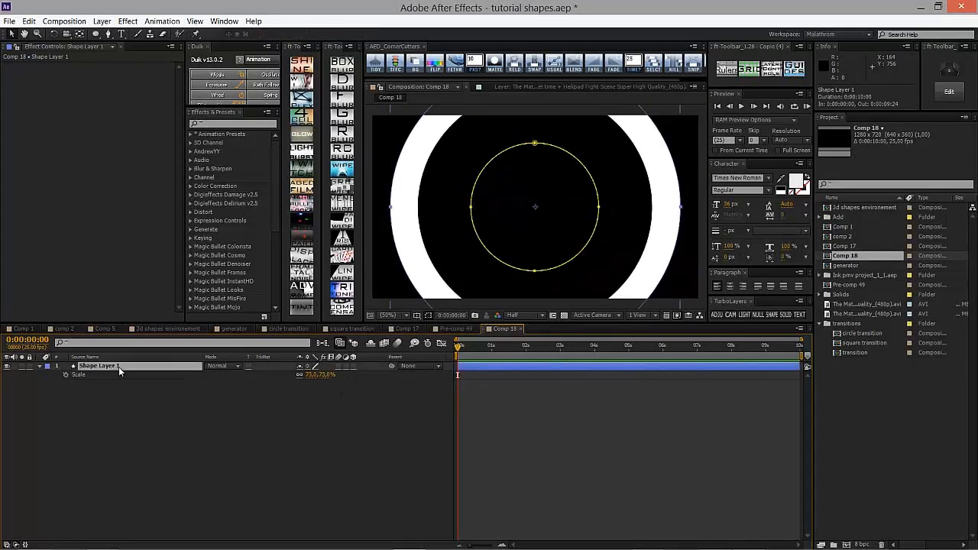
{"action": "left_click", "coordinate": [41, 367]}
{"action": "left_click", "coordinate": [41, 366]}
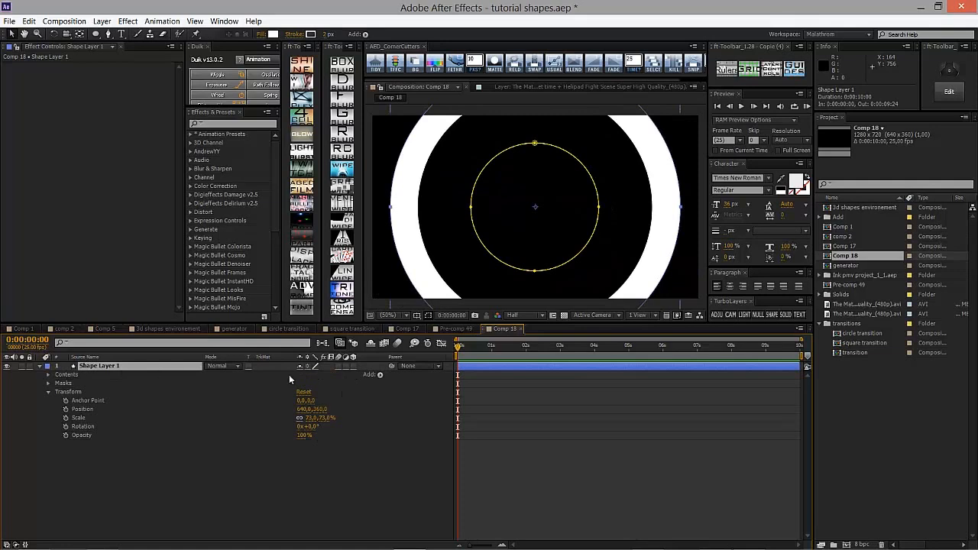
{"action": "left_click", "coordinate": [380, 376]}
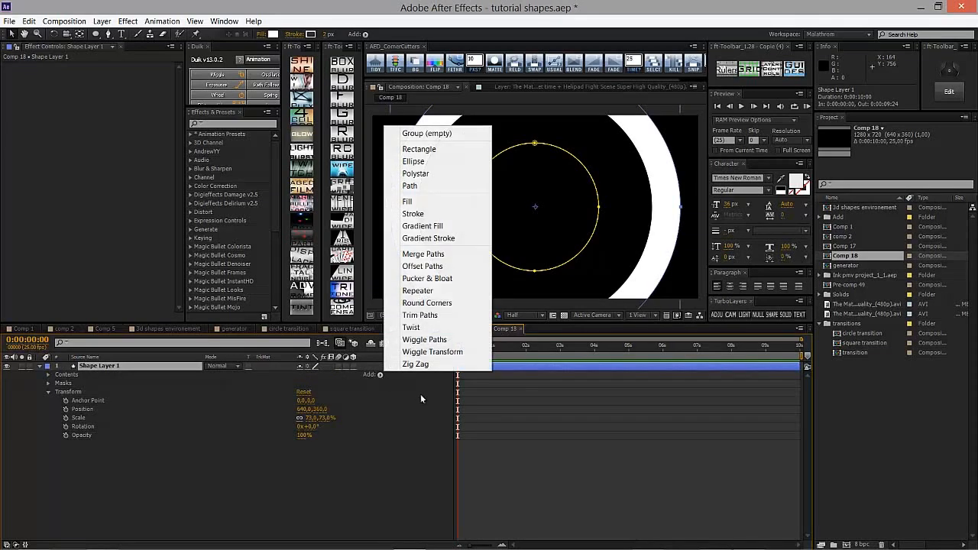
{"action": "left_click", "coordinate": [424, 291]}
{"action": "left_click", "coordinate": [56, 392]}
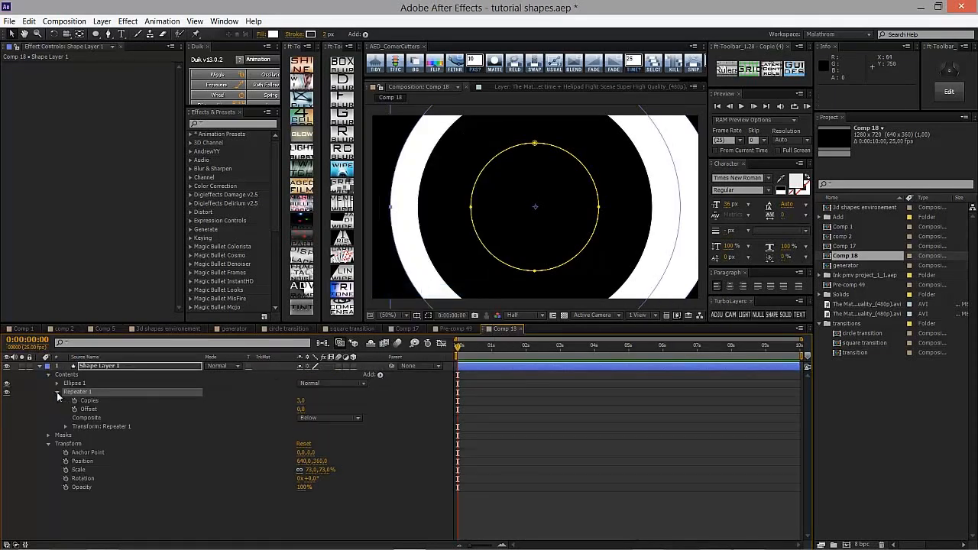
{"action": "left_click", "coordinate": [66, 426]}
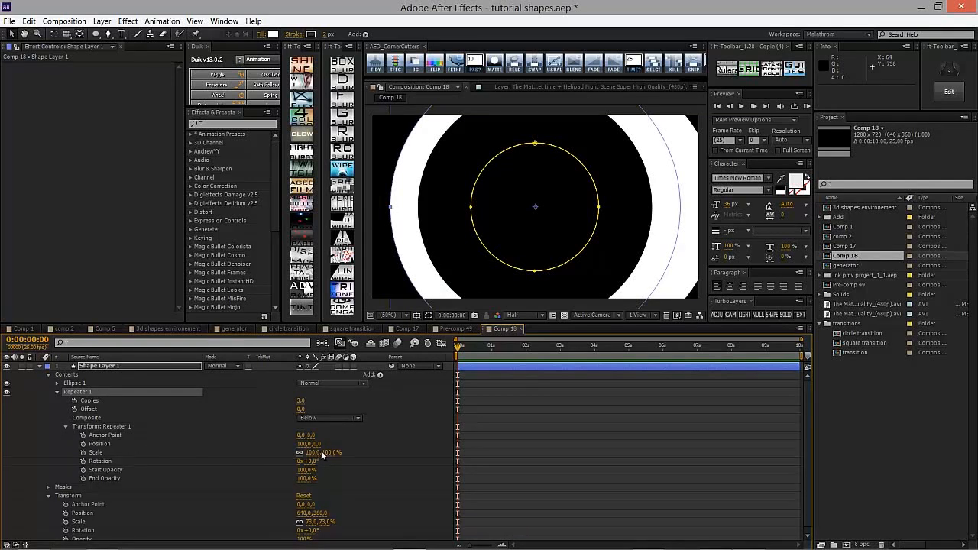
- Set the ring repeater's transform position to 0, 0 and its scale to 119%
{"action": "left_click", "coordinate": [305, 444]}
{"action": "type", "text": "0"}
{"action": "key", "text": "Return"}
{"action": "left_click_drag", "start_coordinate": [327, 452], "coordinate": [342, 455]}
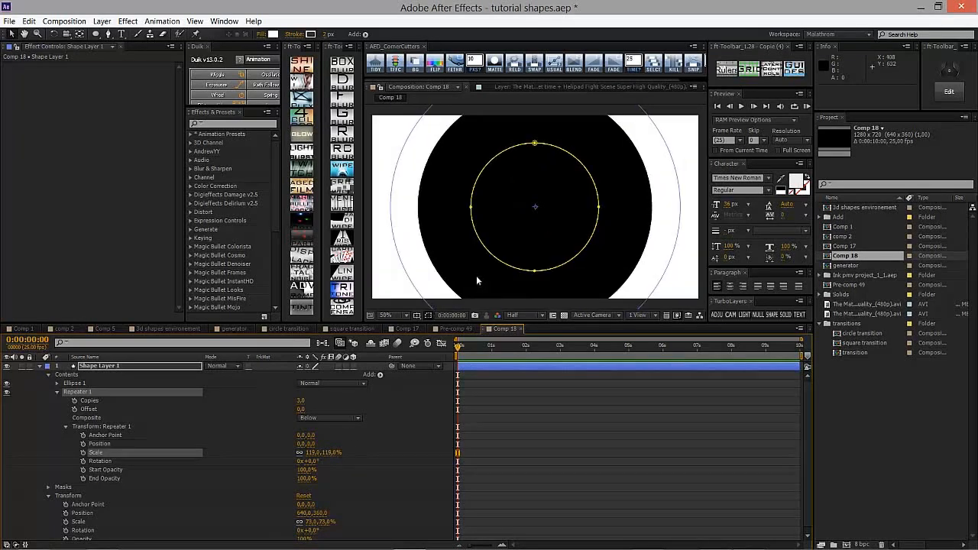
- Scale the ring's shape layer down to 48%
{"action": "left_click", "coordinate": [143, 365]}
{"action": "key", "text": "s"}
{"action": "left_click_drag", "start_coordinate": [330, 379], "coordinate": [181, 374]}
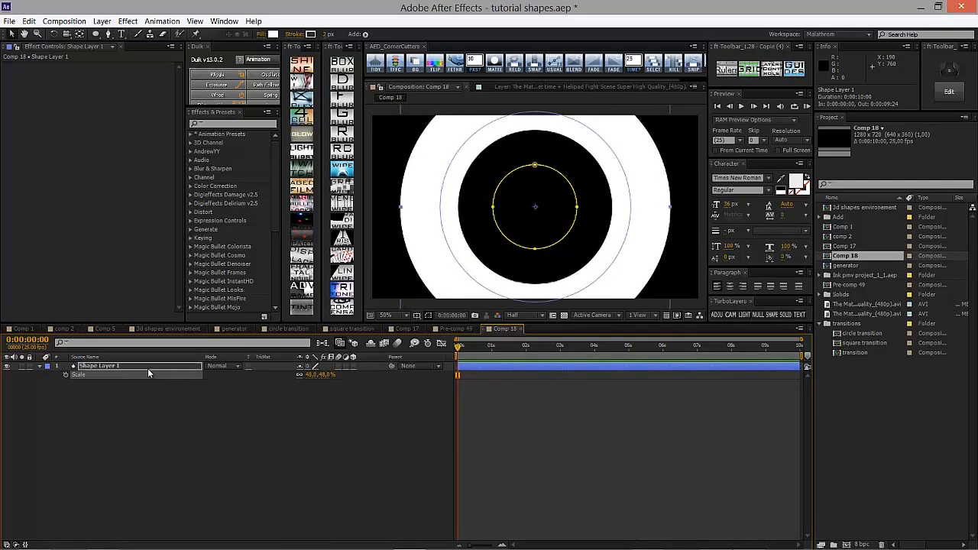
- Fade the outer ring copies by setting the repeater's end opacity to 1%
{"action": "key", "text": "u"}
{"action": "key", "text": "u"}
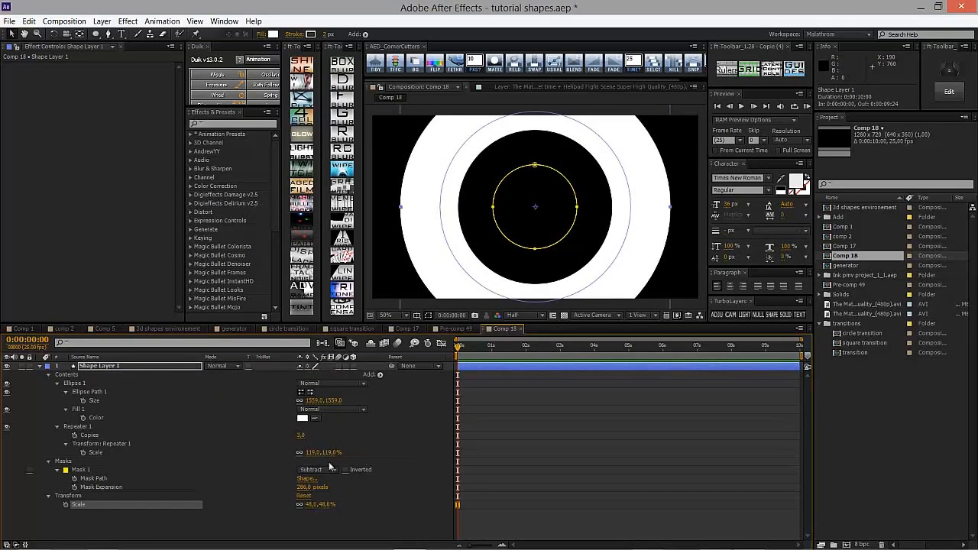
{"action": "left_click", "coordinate": [66, 444]}
{"action": "left_click", "coordinate": [66, 444]}
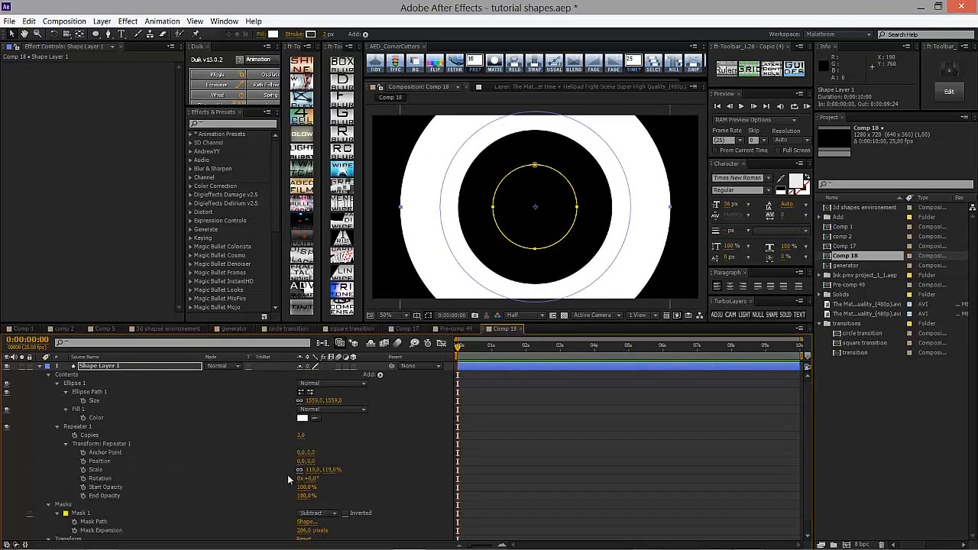
{"action": "left_click_drag", "start_coordinate": [311, 496], "coordinate": [177, 503]}
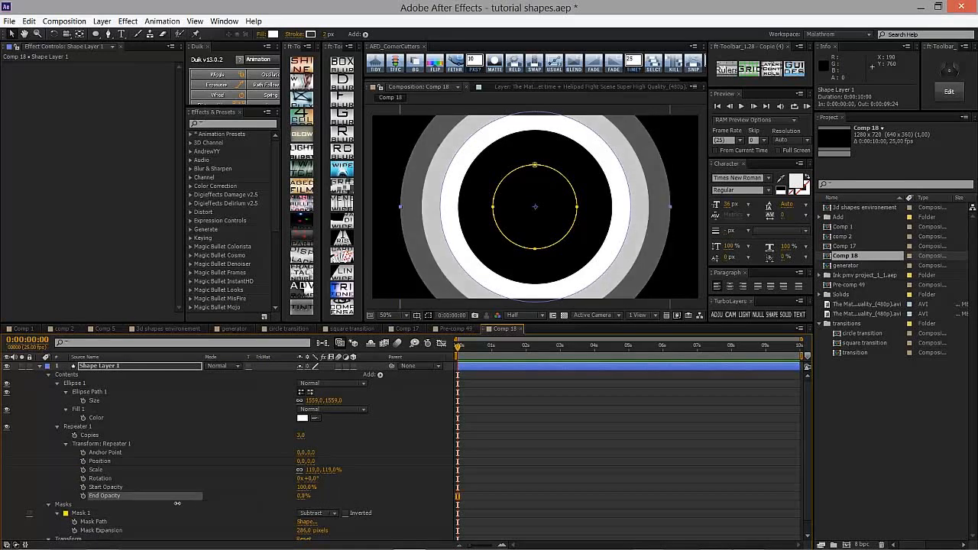
{"action": "left_click", "coordinate": [347, 488]}
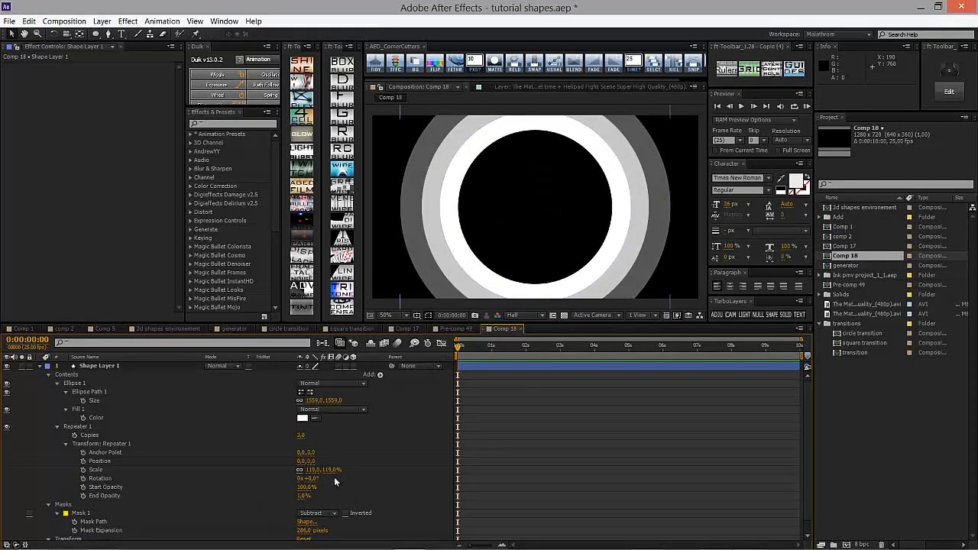
- Set the repeater to 5 copies with scale 108%, position 14, 0 and rotation -38°
{"action": "left_click", "coordinate": [302, 435]}
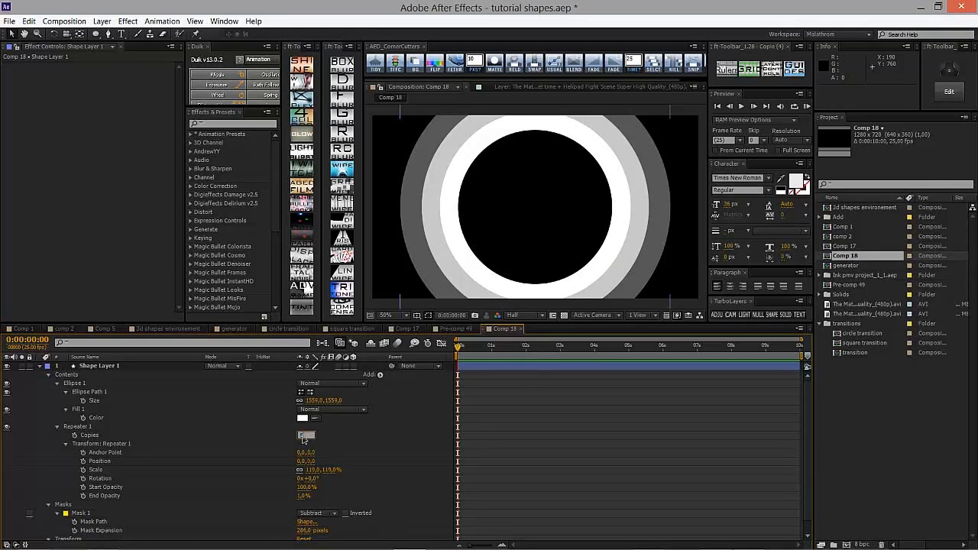
{"action": "type", "text": "5"}
{"action": "key", "text": "Return"}
{"action": "mouse_move", "coordinate": [351, 473]}
{"action": "left_mouse_down"}
{"action": "mouse_move", "coordinate": [303, 462]}
{"action": "mouse_move", "coordinate": [330, 478]}
{"action": "mouse_move", "coordinate": [180, 474]}
{"action": "mouse_move", "coordinate": [331, 470]}
{"action": "left_mouse_up"}
{"action": "left_click", "coordinate": [335, 452]}
{"action": "left_click", "coordinate": [311, 453]}
{"action": "left_click", "coordinate": [349, 483]}
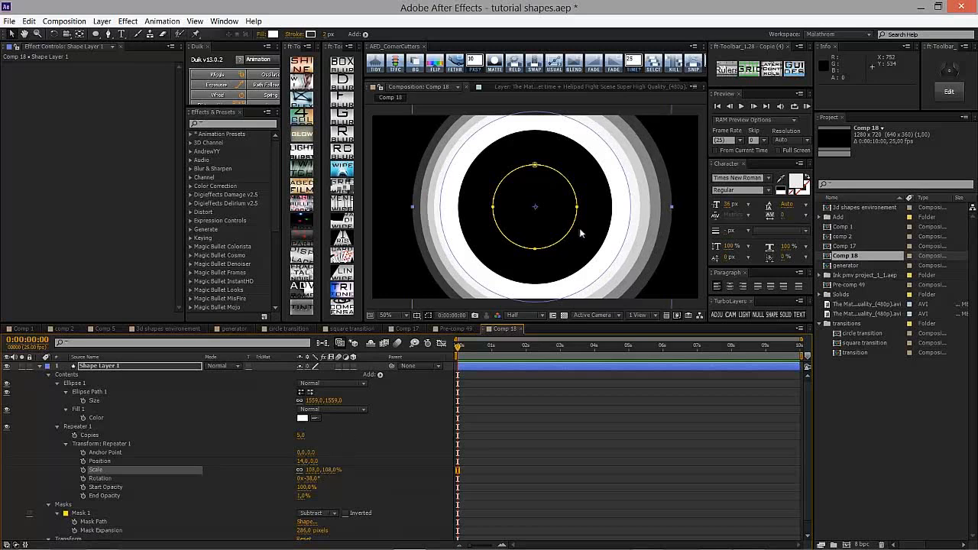
- Apply the Radial Wipe effect to the ring's shape layer with its start angle at 0°
{"action": "left_click", "coordinate": [144, 366]}
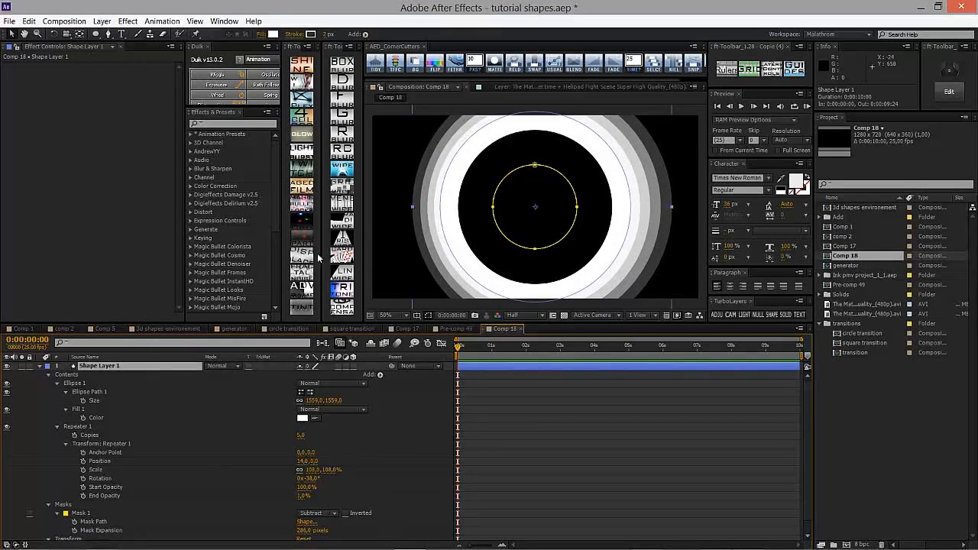
{"action": "left_click", "coordinate": [344, 237]}
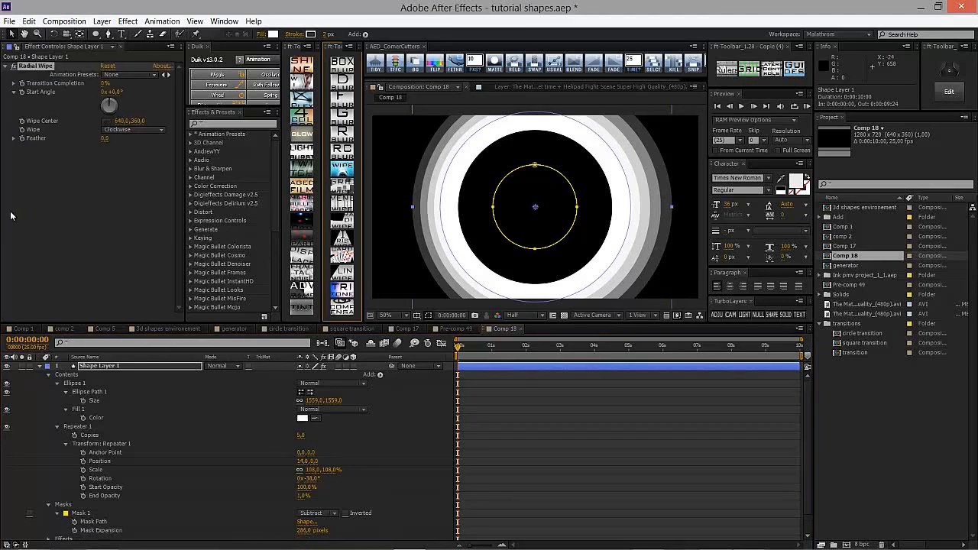
{"action": "mouse_move", "coordinate": [113, 91]}
{"action": "left_mouse_down"}
{"action": "mouse_move", "coordinate": [155, 92]}
{"action": "mouse_move", "coordinate": [53, 93]}
{"action": "mouse_move", "coordinate": [135, 92]}
{"action": "mouse_move", "coordinate": [109, 97]}
{"action": "left_mouse_up"}
{"action": "left_click", "coordinate": [115, 92]}
{"action": "type", "text": "0"}
{"action": "key", "text": "Return"}
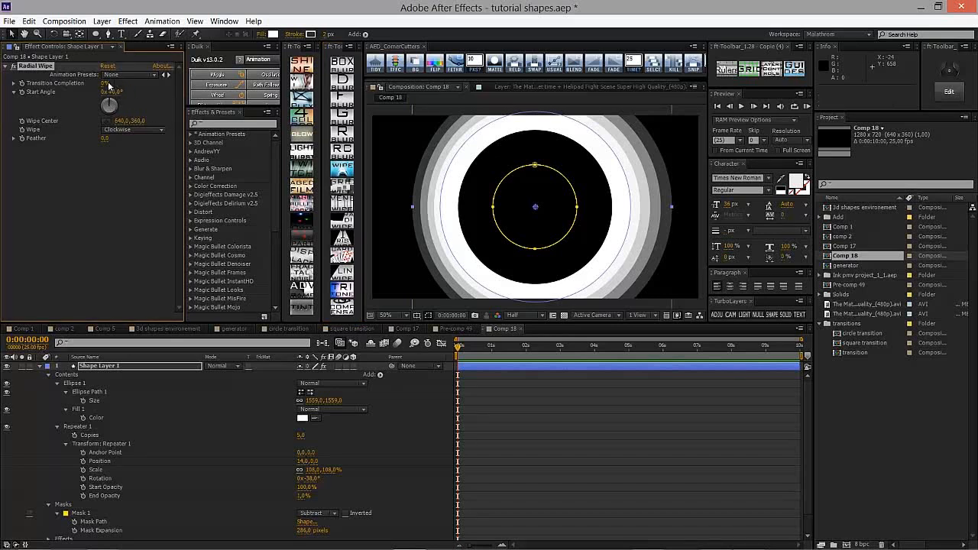
- Animate the Radial Wipe's Transition Completion from 100% at the first frame to 0% at about 1.5 seconds
{"action": "mouse_move", "coordinate": [107, 85]}
{"action": "left_mouse_down"}
{"action": "mouse_move", "coordinate": [131, 80]}
{"action": "mouse_move", "coordinate": [107, 84]}
{"action": "left_mouse_up"}
{"action": "key", "text": "u"}
{"action": "left_click_drag", "start_coordinate": [494, 382], "coordinate": [510, 382]}
{"action": "left_click_drag", "start_coordinate": [104, 83], "coordinate": [312, 90]}
- Time-reverse the Transition Completion keyframes, and undo the reversal
{"action": "left_click", "coordinate": [422, 401]}
{"action": "left_click", "coordinate": [458, 384]}
{"action": "right_click", "coordinate": [458, 384]}
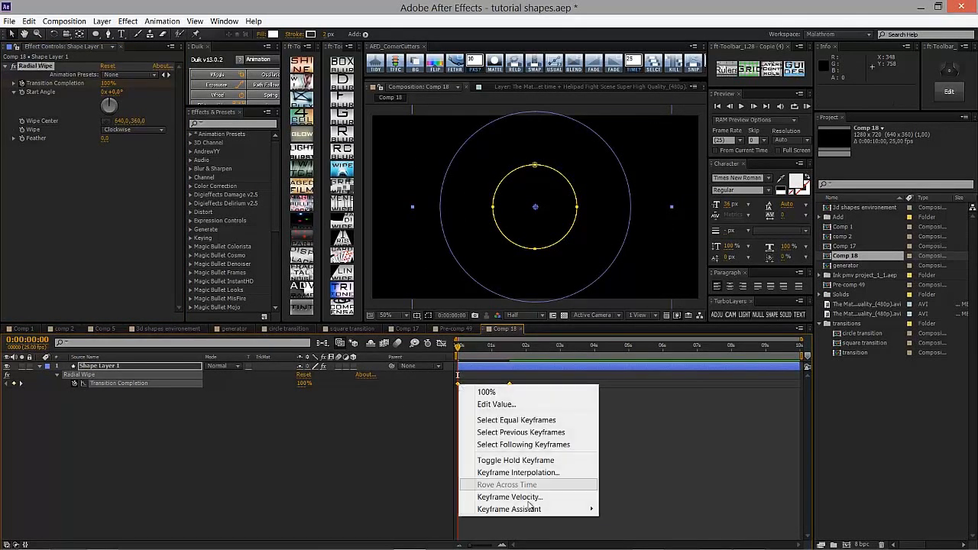
{"action": "mouse_move", "coordinate": [535, 508]}
{"action": "left_click", "coordinate": [656, 508]}
{"action": "mouse_move", "coordinate": [459, 346]}
{"action": "left_mouse_down"}
{"action": "mouse_move", "coordinate": [508, 351]}
{"action": "mouse_move", "coordinate": [458, 348]}
{"action": "left_mouse_up"}
{"action": "left_click_drag", "start_coordinate": [525, 379], "coordinate": [493, 388]}
{"action": "left_click", "coordinate": [471, 429]}
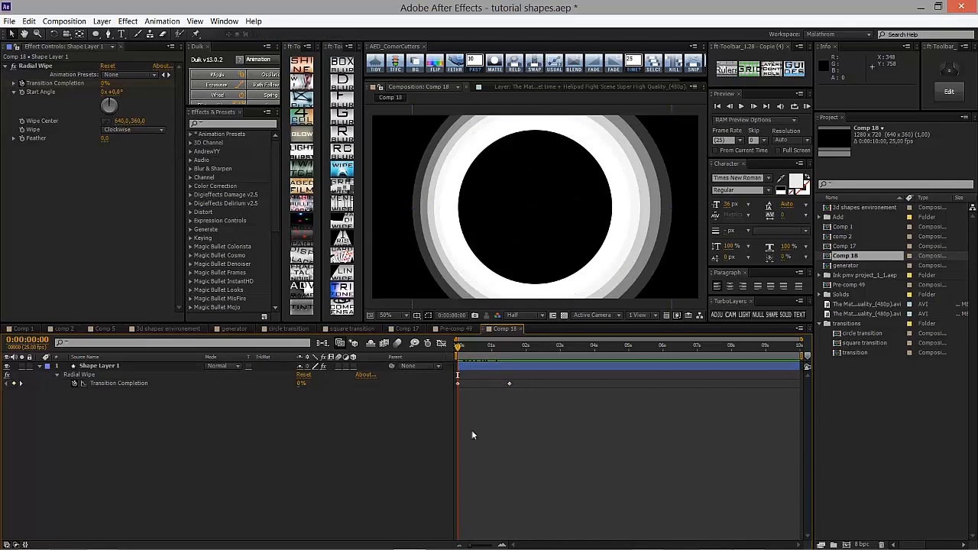
{"action": "key", "text": "ctrl+z"}
- Move the second Transition Completion keyframe to 1 second and apply Easy Ease to both wipe keyframes
{"action": "key", "text": "space"}
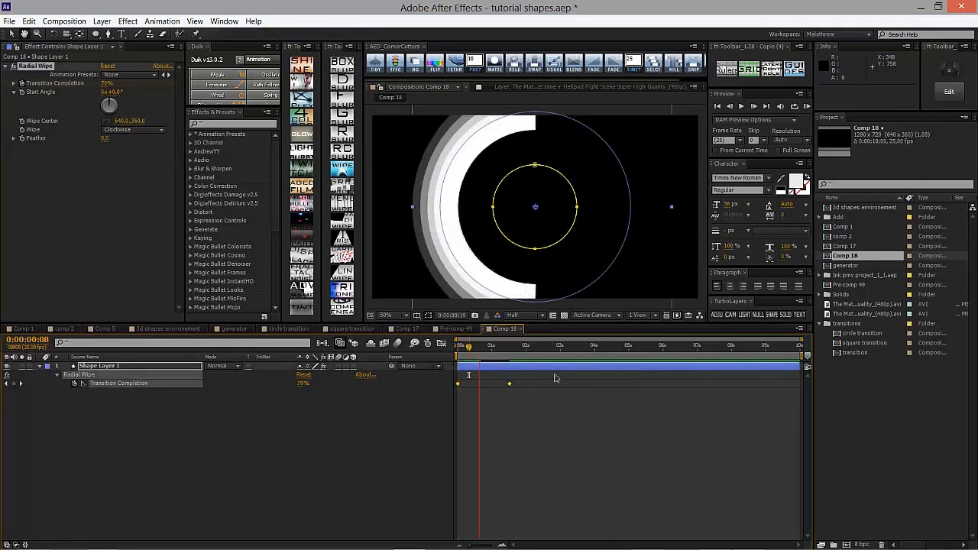
{"action": "left_click", "coordinate": [542, 419]}
{"action": "left_click_drag", "start_coordinate": [476, 348], "coordinate": [446, 352]}
{"action": "left_click_drag", "start_coordinate": [508, 385], "coordinate": [493, 384]}
{"action": "right_click", "coordinate": [493, 385]}
{"action": "mouse_move", "coordinate": [547, 507]}
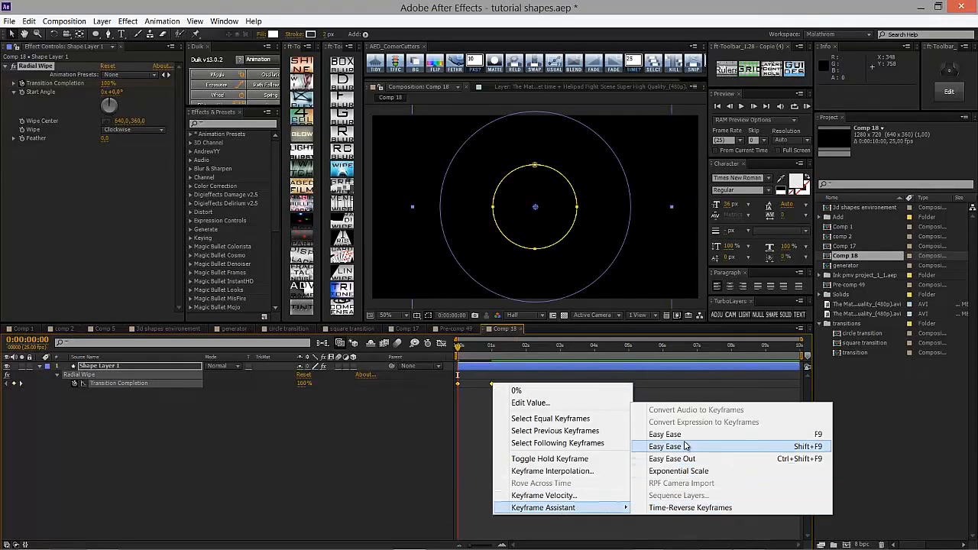
{"action": "left_click", "coordinate": [657, 432]}
{"action": "key", "text": "space"}
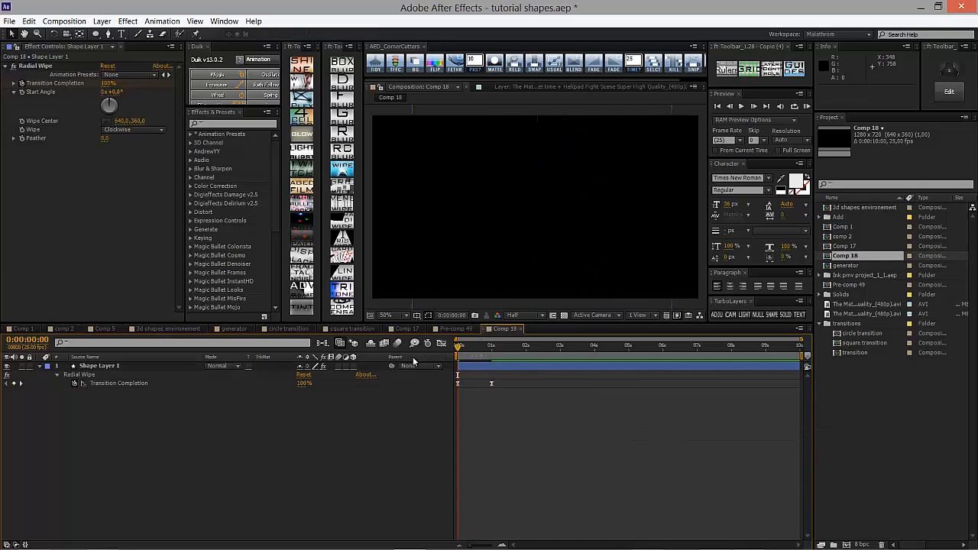
- Slow the radial wipe by moving its end keyframe to about 1.6 seconds, and preview the animation
{"action": "key", "text": "space"}
{"action": "left_click", "coordinate": [462, 350]}
{"action": "left_click_drag", "start_coordinate": [492, 384], "coordinate": [517, 389]}
{"action": "left_click", "coordinate": [504, 415]}
{"action": "key", "text": "space"}
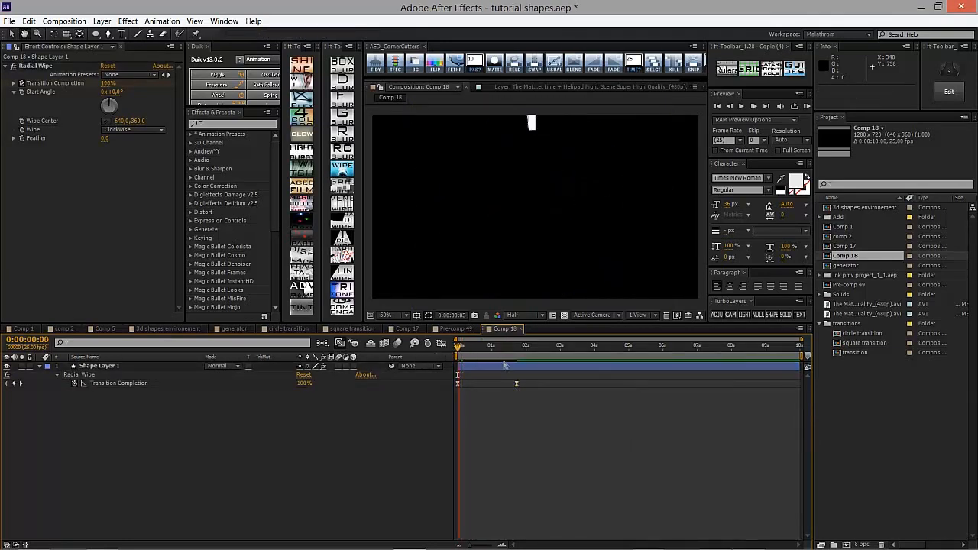
{"action": "key", "text": "space"}
{"action": "left_click_drag", "start_coordinate": [516, 385], "coordinate": [513, 385]}
{"action": "left_click", "coordinate": [497, 421]}
{"action": "key", "text": "space"}
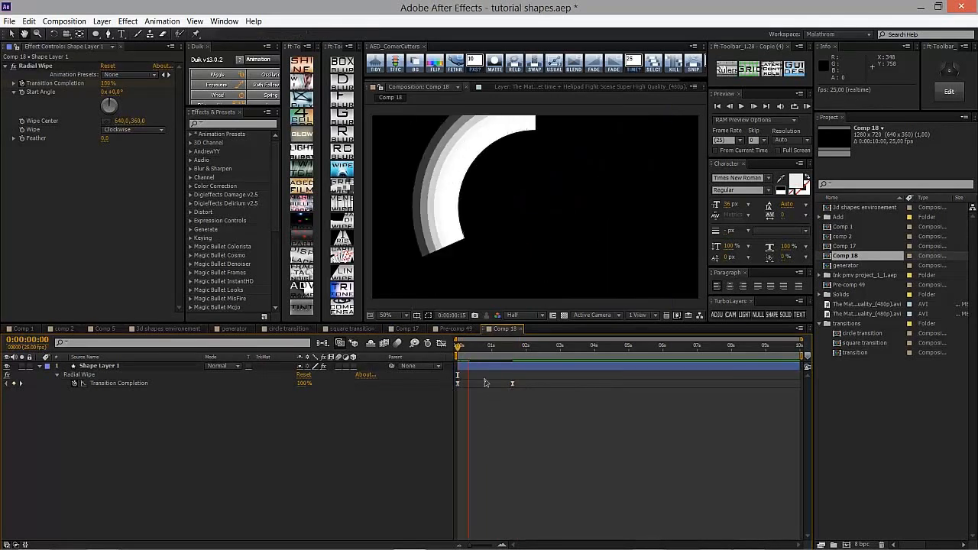
{"action": "key", "text": "space"}
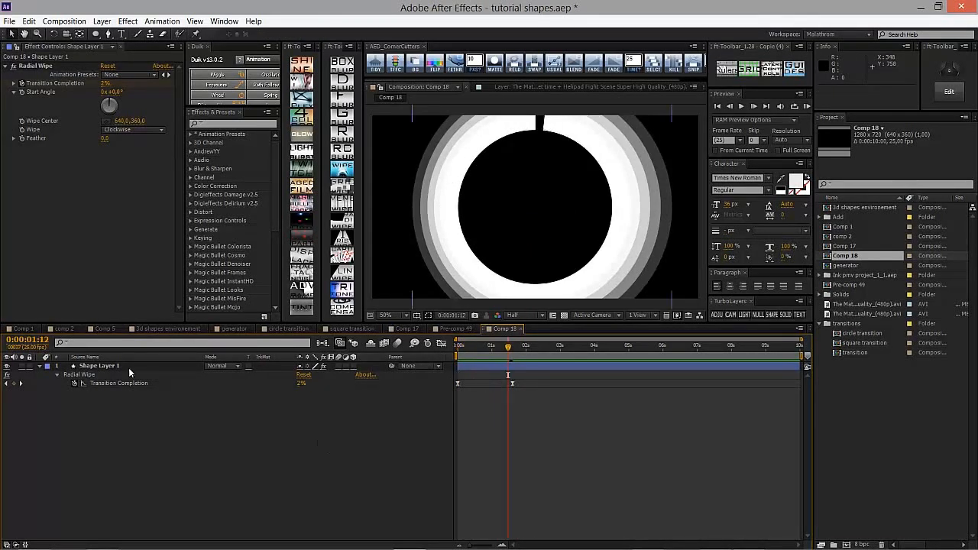
- Duplicate the ring's shape layer and scale the copy up to 98%
{"action": "left_click", "coordinate": [128, 368]}
{"action": "key", "text": "ctrl+d"}
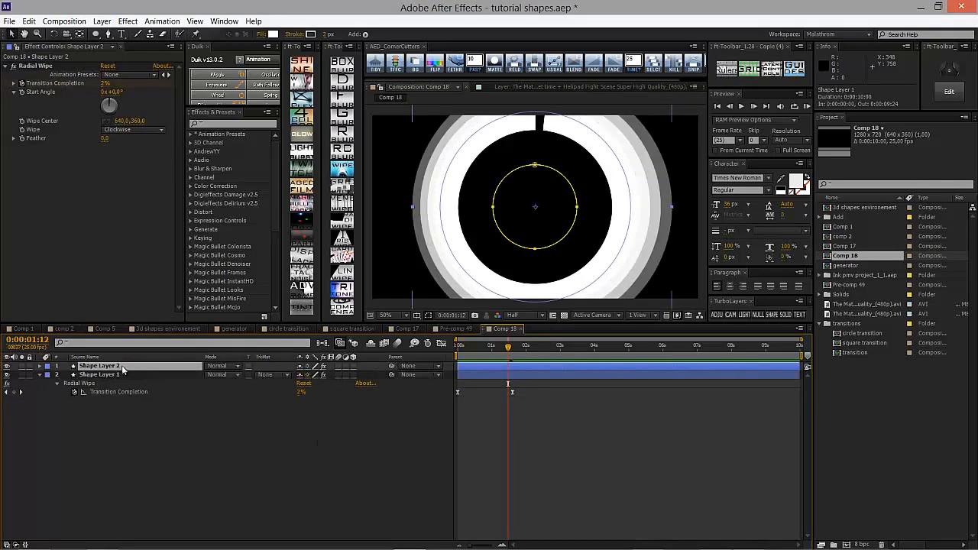
{"action": "left_click", "coordinate": [41, 366]}
{"action": "key", "text": "s"}
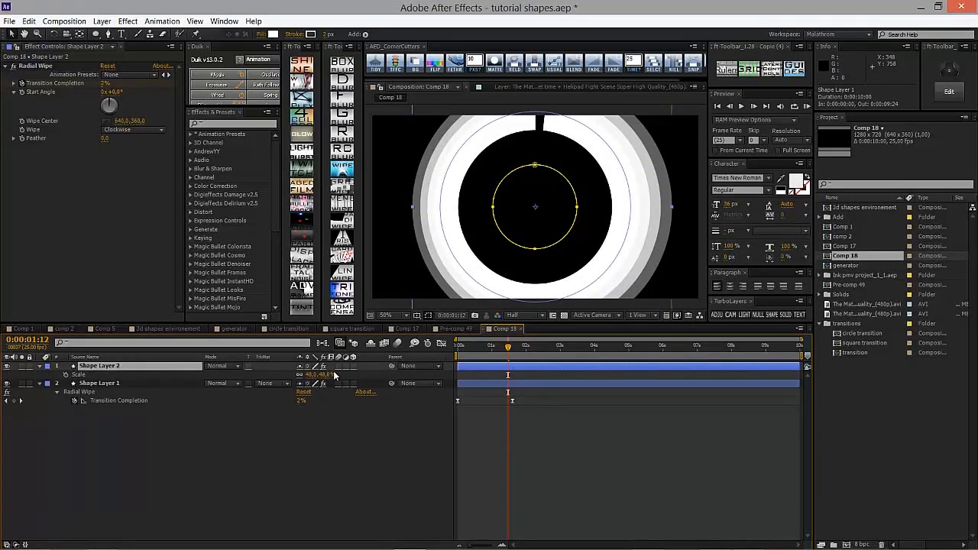
{"action": "left_click_drag", "start_coordinate": [325, 375], "coordinate": [356, 381]}
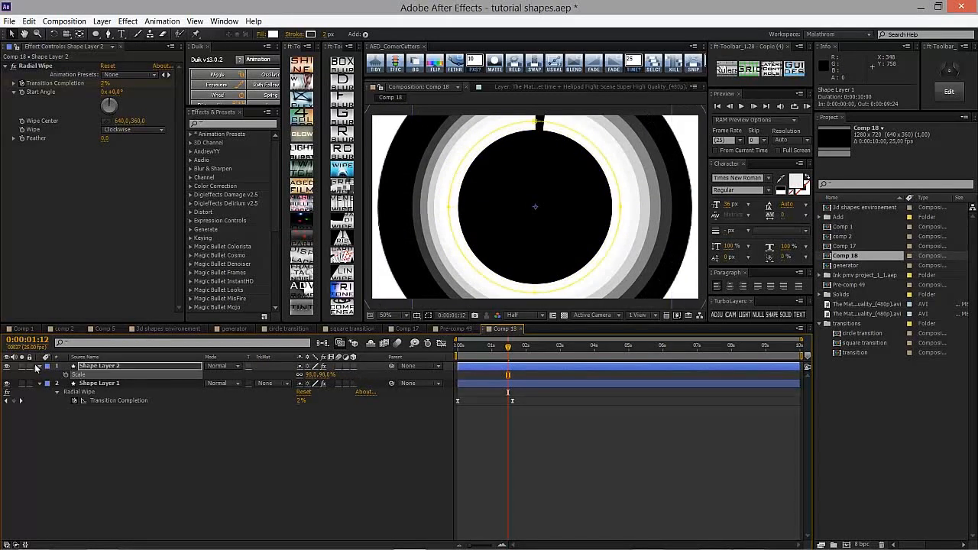
- Set the duplicate layer's repeater scale to 159%
{"action": "left_click", "coordinate": [40, 367]}
{"action": "left_click", "coordinate": [40, 366]}
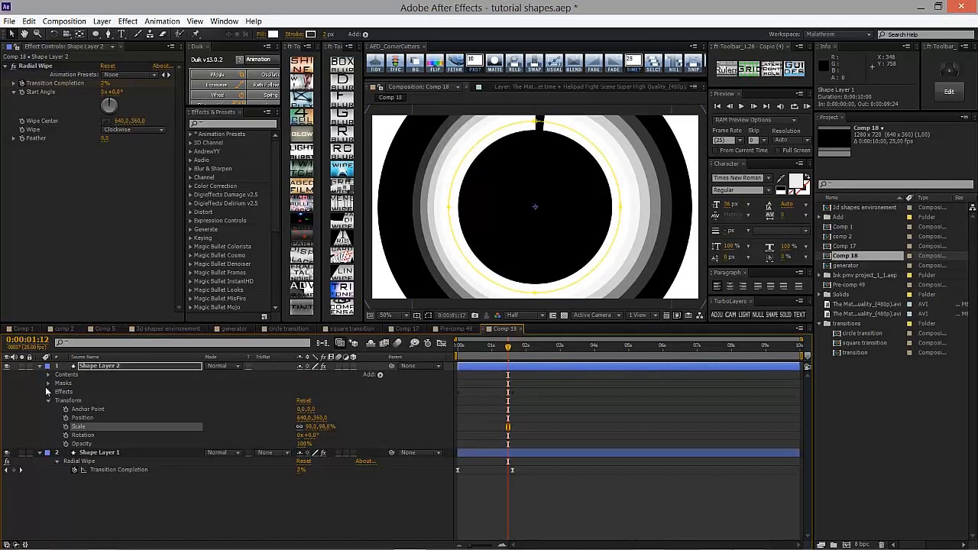
{"action": "left_click", "coordinate": [48, 374]}
{"action": "left_click", "coordinate": [57, 391]}
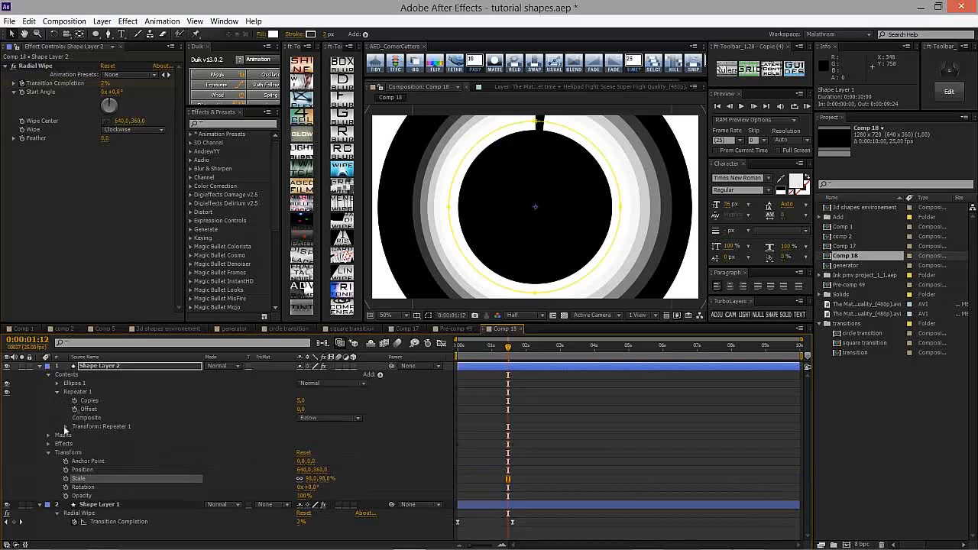
{"action": "left_click", "coordinate": [66, 426]}
{"action": "left_click_drag", "start_coordinate": [334, 457], "coordinate": [433, 443]}
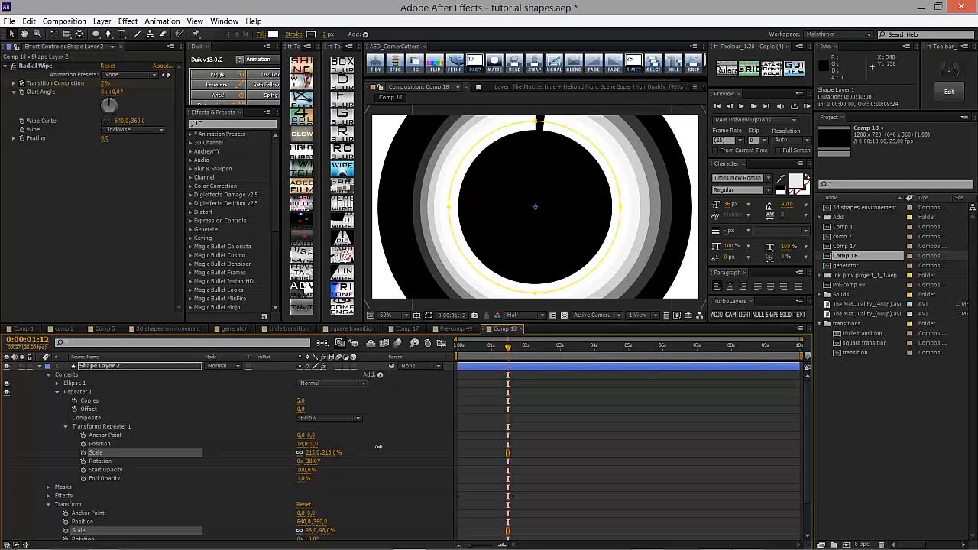
{"action": "left_click", "coordinate": [352, 451]}
- Scale the duplicate ring layer down to 33% and lower its opacity to 66%
{"action": "left_click", "coordinate": [146, 366]}
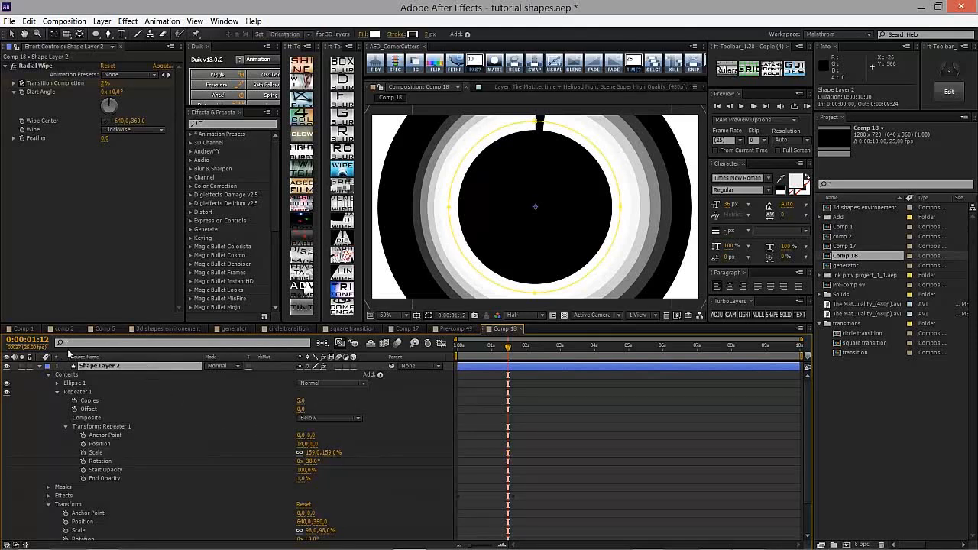
{"action": "key", "text": "s"}
{"action": "left_click_drag", "start_coordinate": [315, 374], "coordinate": [282, 380]}
{"action": "key", "text": "t"}
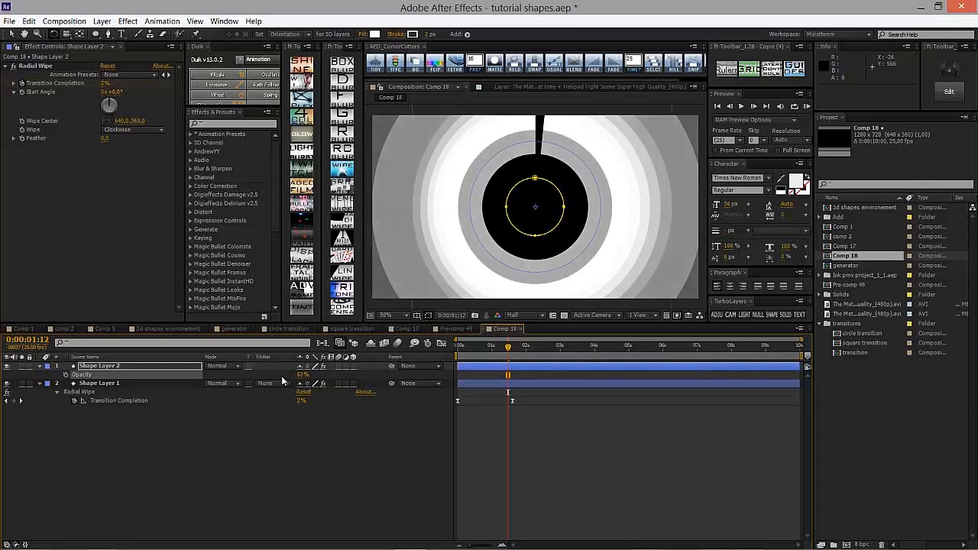
- Scale the duplicate ring layer up to 41% and set its repeater's scale to 117%
{"action": "left_click", "coordinate": [40, 367]}
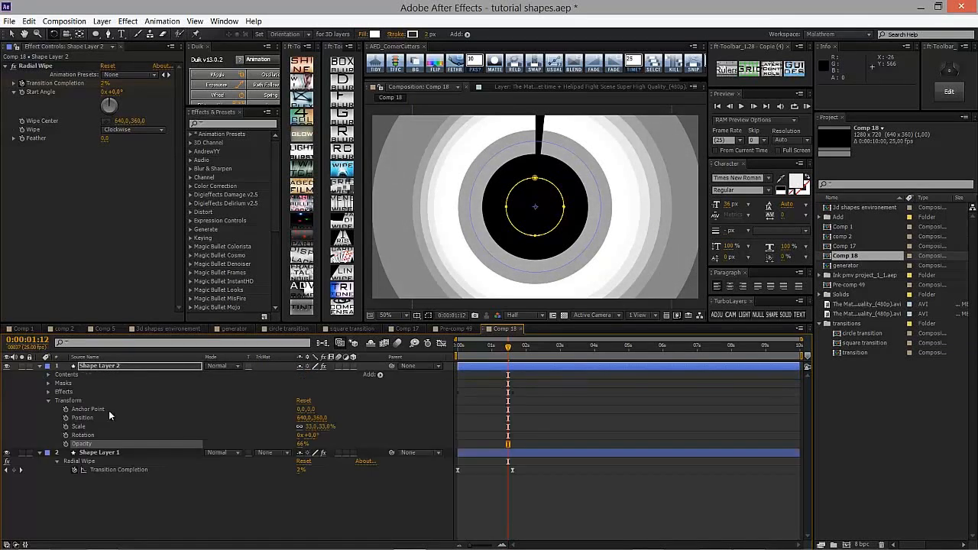
{"action": "mouse_move", "coordinate": [327, 426]}
{"action": "left_mouse_down"}
{"action": "mouse_move", "coordinate": [337, 426]}
{"action": "mouse_move", "coordinate": [329, 425]}
{"action": "left_mouse_up"}
{"action": "left_click_drag", "start_coordinate": [334, 424], "coordinate": [318, 424]}
{"action": "left_click", "coordinate": [48, 391]}
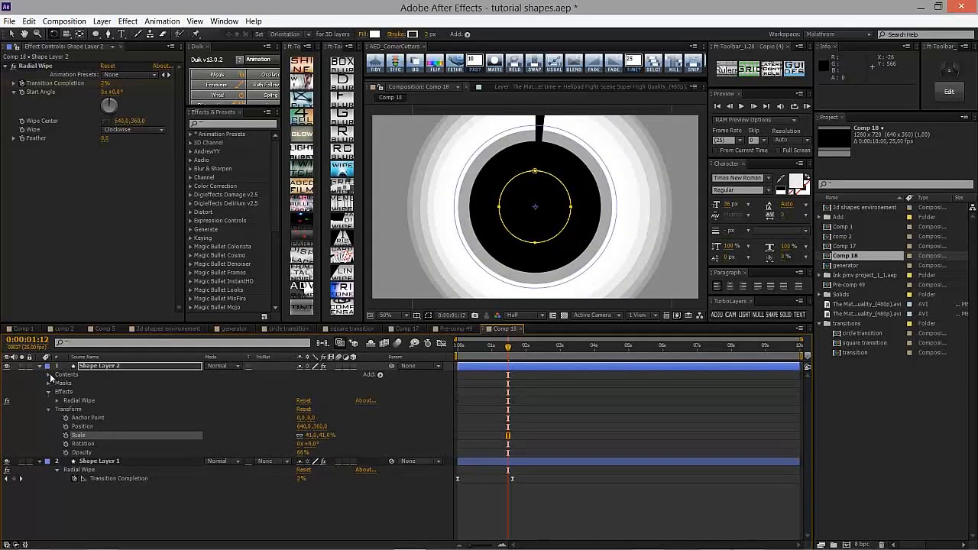
{"action": "left_click", "coordinate": [48, 374]}
{"action": "left_click", "coordinate": [57, 391]}
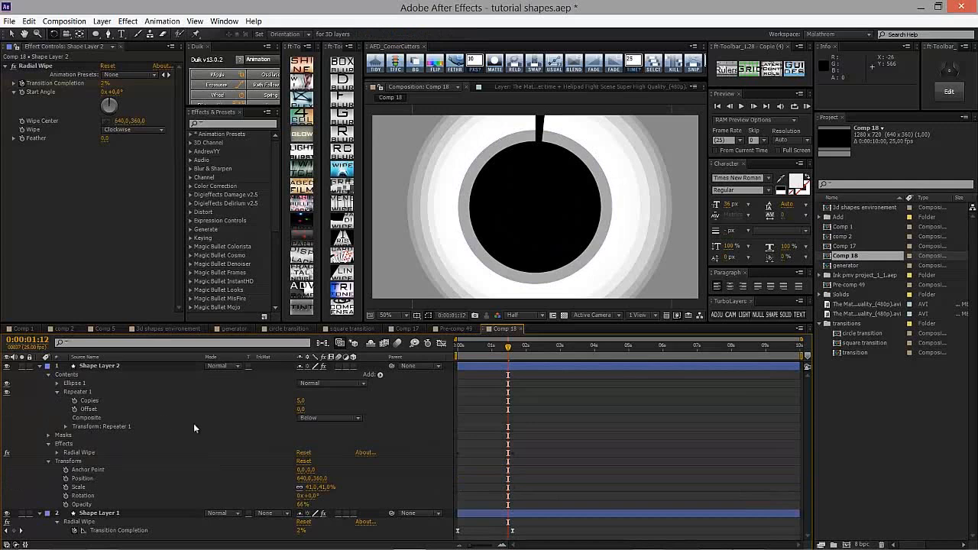
{"action": "left_click", "coordinate": [65, 426]}
{"action": "left_click_drag", "start_coordinate": [329, 452], "coordinate": [307, 456]}
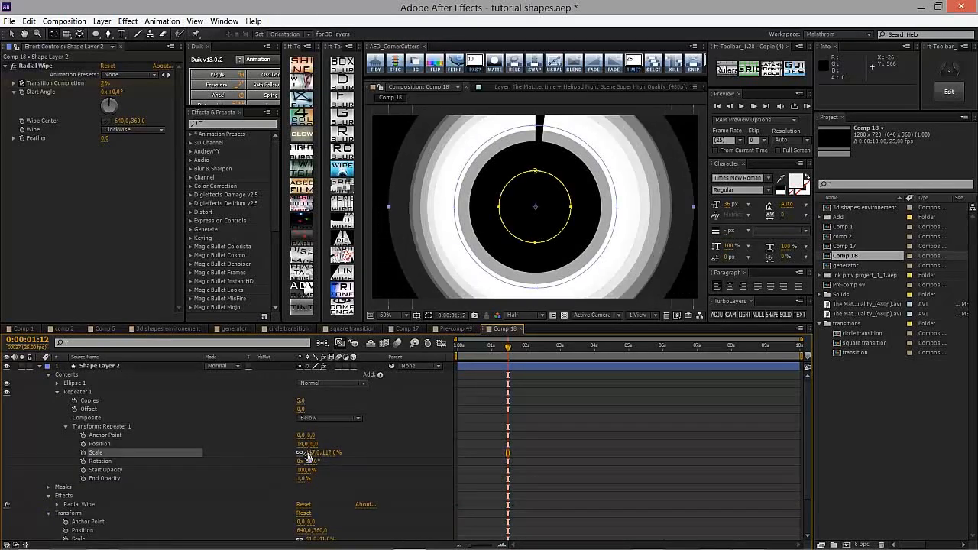
- Enlarge the duplicate ring layer to a scale of 73%
{"action": "key", "text": "u"}
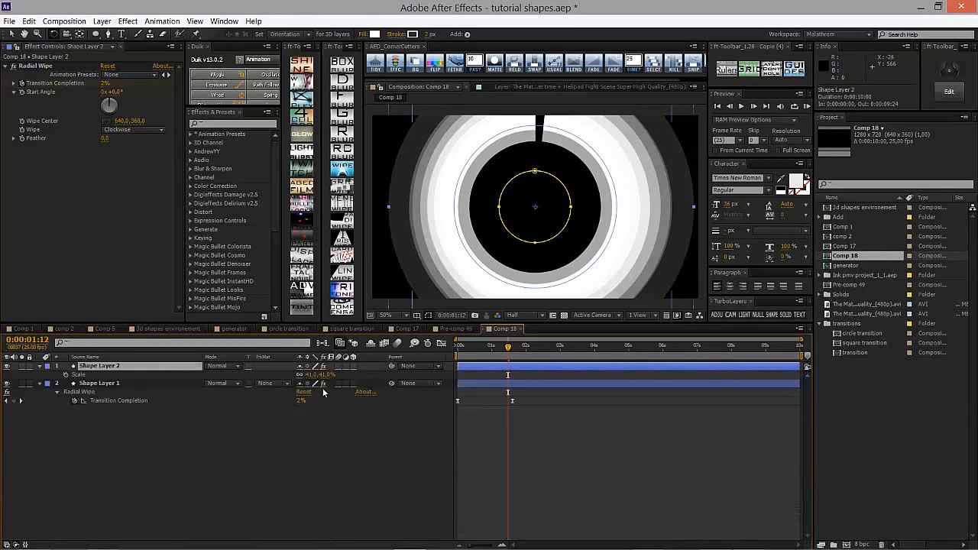
{"action": "left_click_drag", "start_coordinate": [325, 375], "coordinate": [341, 378]}
{"action": "left_click", "coordinate": [326, 467]}
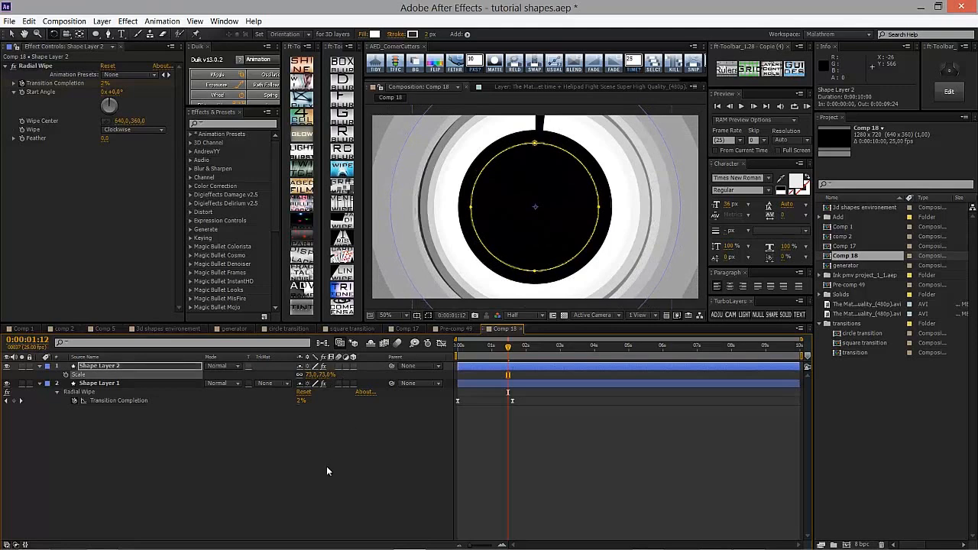
- Mirror the duplicate ring layer horizontally by setting its scale to -73%, 73%
{"action": "left_click", "coordinate": [172, 366]}
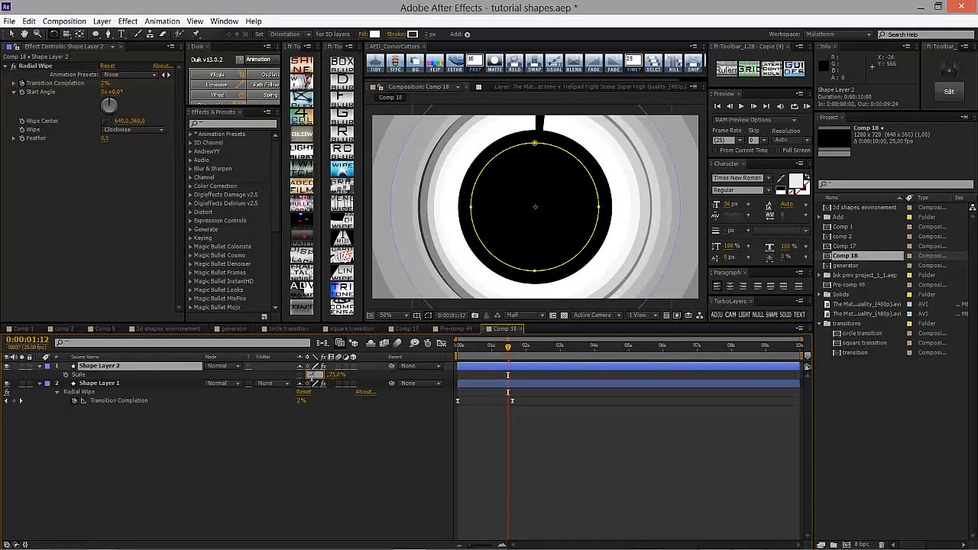
{"action": "left_click", "coordinate": [256, 441]}
{"action": "left_click", "coordinate": [114, 366]}
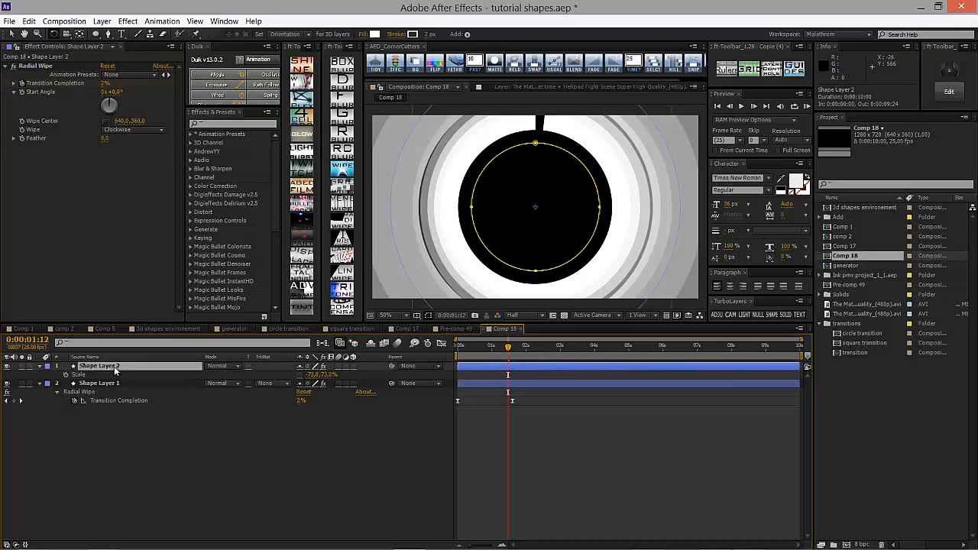
- Duplicate Shape Layer 2, scale the copy to -32%, 32% and set its opacity to 74%
{"action": "key", "text": "ctrl+d"}
{"action": "key", "text": "s"}
{"action": "mouse_move", "coordinate": [327, 376]}
{"action": "left_mouse_down"}
{"action": "mouse_move", "coordinate": [299, 376]}
{"action": "mouse_move", "coordinate": [309, 376]}
{"action": "left_mouse_up"}
{"action": "key", "text": "ctrl+z"}
{"action": "key", "text": "t"}
{"action": "left_click", "coordinate": [131, 425]}
{"action": "left_click", "coordinate": [138, 369]}
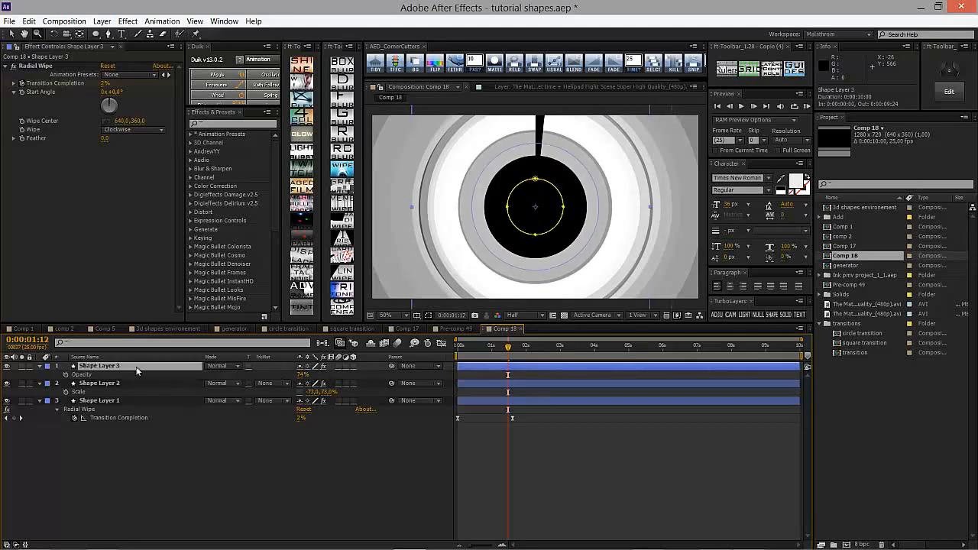
- Set the scale in Shape Layer 3's Repeater 1 transform to 115%
{"action": "left_click", "coordinate": [39, 367]}
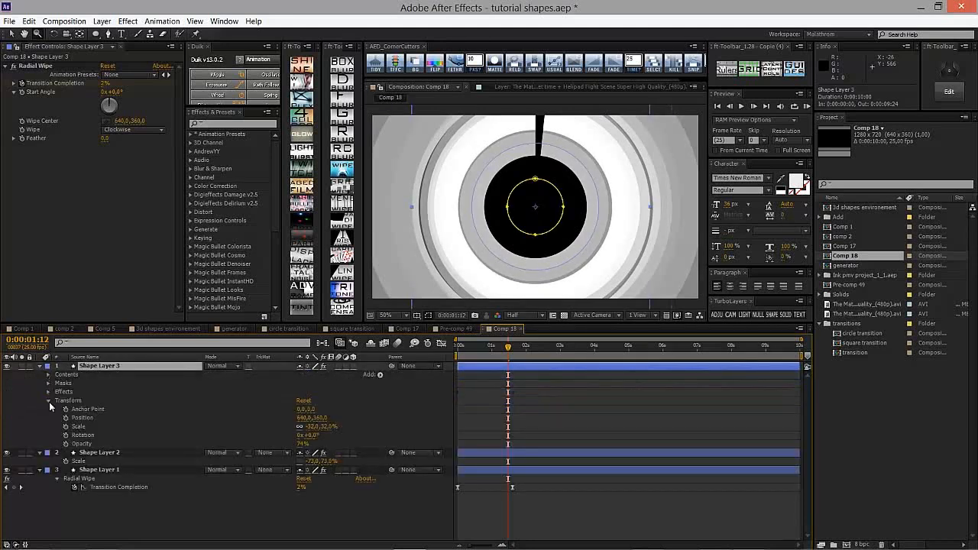
{"action": "left_click", "coordinate": [49, 401]}
{"action": "left_click", "coordinate": [48, 401]}
{"action": "left_click", "coordinate": [50, 386]}
{"action": "left_click", "coordinate": [48, 375]}
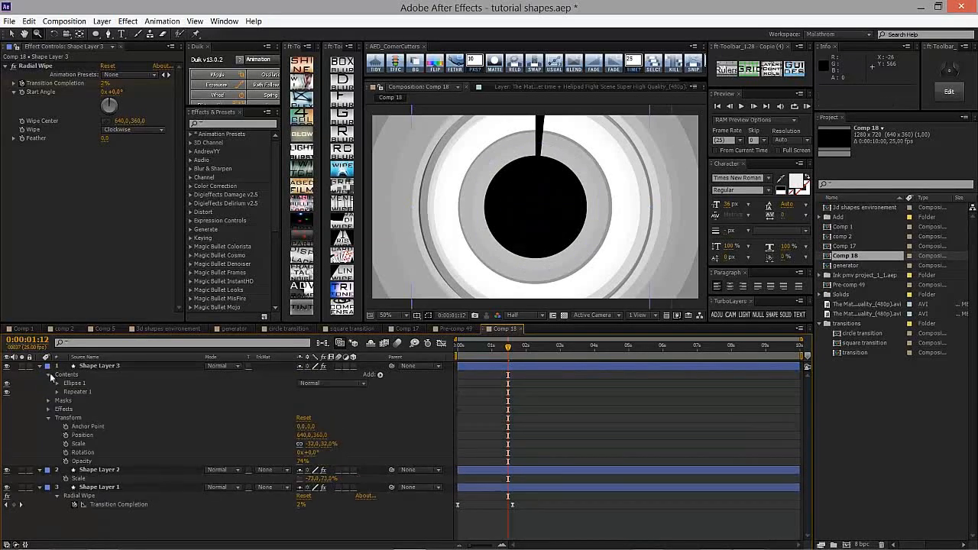
{"action": "left_click", "coordinate": [60, 391]}
{"action": "left_click", "coordinate": [58, 392]}
{"action": "left_click", "coordinate": [64, 428]}
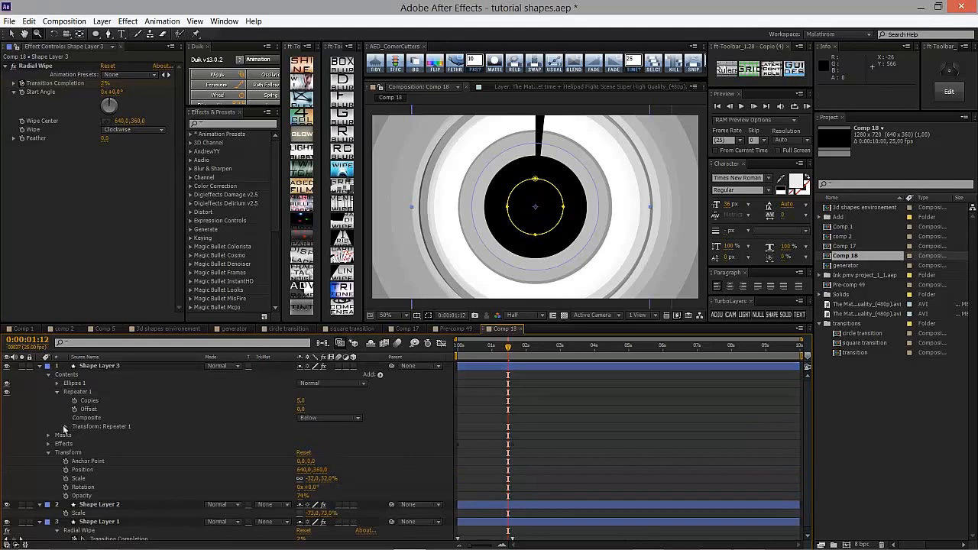
{"action": "left_click", "coordinate": [66, 426]}
{"action": "left_click_drag", "start_coordinate": [333, 452], "coordinate": [332, 452]}
{"action": "left_click", "coordinate": [361, 455]}
- Duplicate Shape Layer 3, scale the copy to -24%, 24% and scrub through the wipe
{"action": "left_click", "coordinate": [108, 368]}
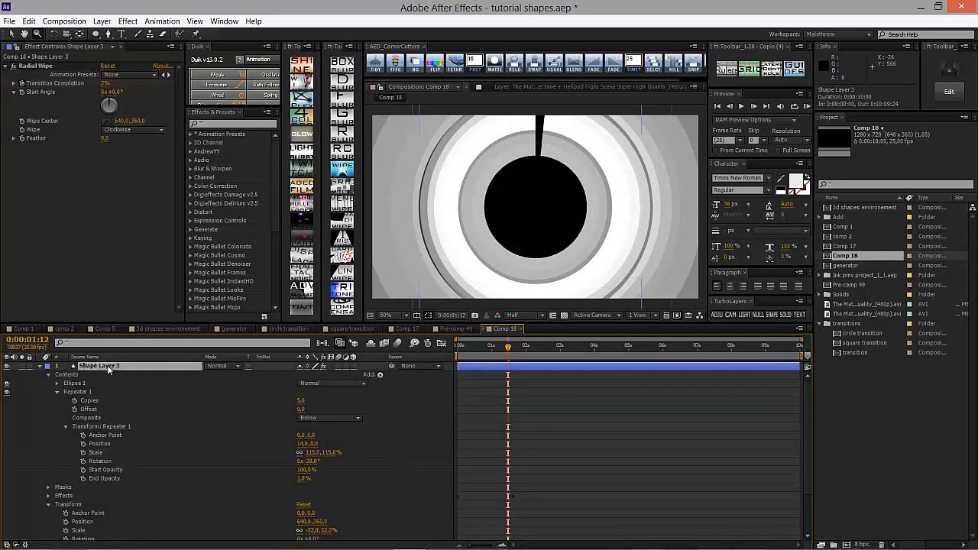
{"action": "key", "text": "ctrl+d"}
{"action": "key", "text": "s"}
{"action": "left_click_drag", "start_coordinate": [330, 375], "coordinate": [330, 376]}
{"action": "left_click", "coordinate": [459, 430]}
{"action": "left_click_drag", "start_coordinate": [477, 348], "coordinate": [504, 357]}
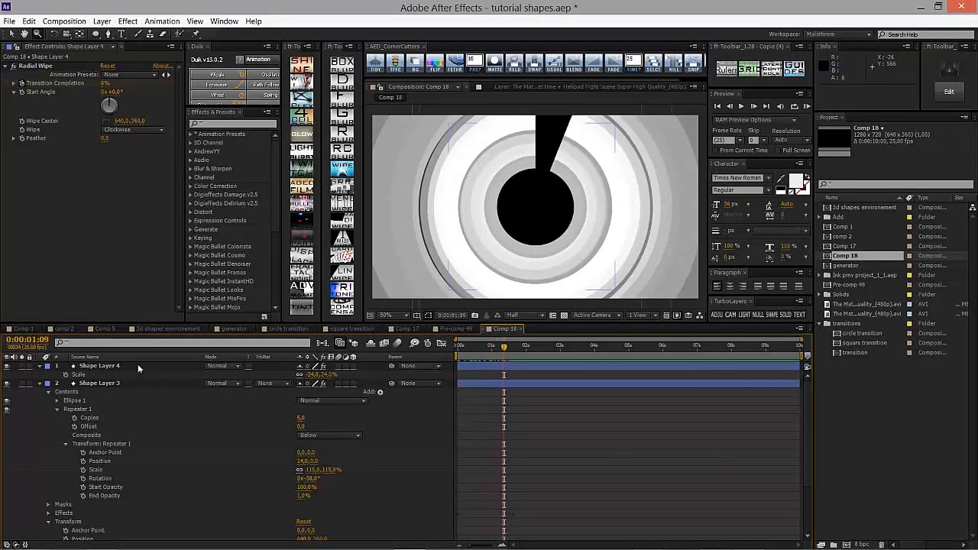
- Duplicate Shape Layer 4 as a smaller innermost ring and delete the copy's mask to fill its centre
{"action": "left_click", "coordinate": [138, 366]}
{"action": "key", "text": "ctrl+d"}
{"action": "key", "text": "s"}
{"action": "left_click_drag", "start_coordinate": [327, 375], "coordinate": [316, 375]}
{"action": "key", "text": "t"}
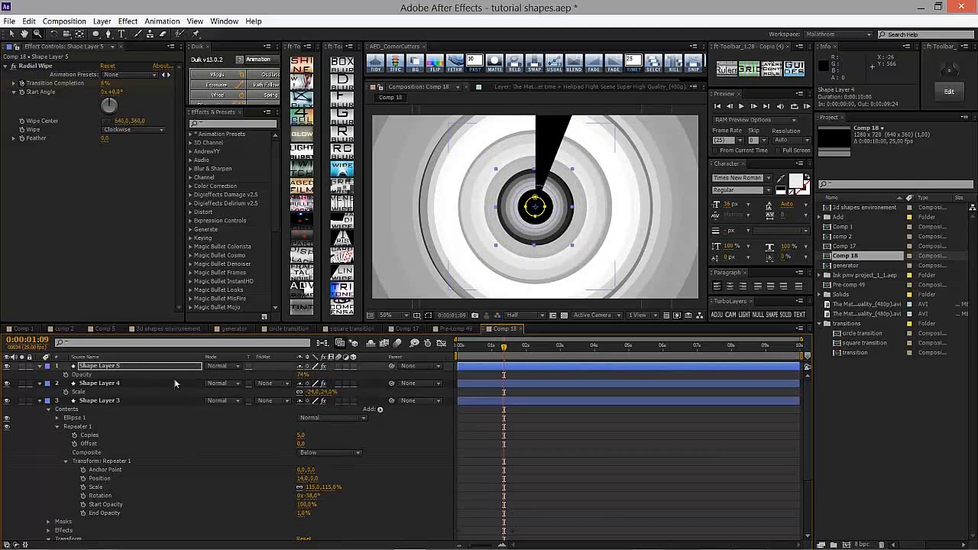
{"action": "key", "text": "ctrl+shift+n"}
{"action": "left_click", "coordinate": [82, 376]}
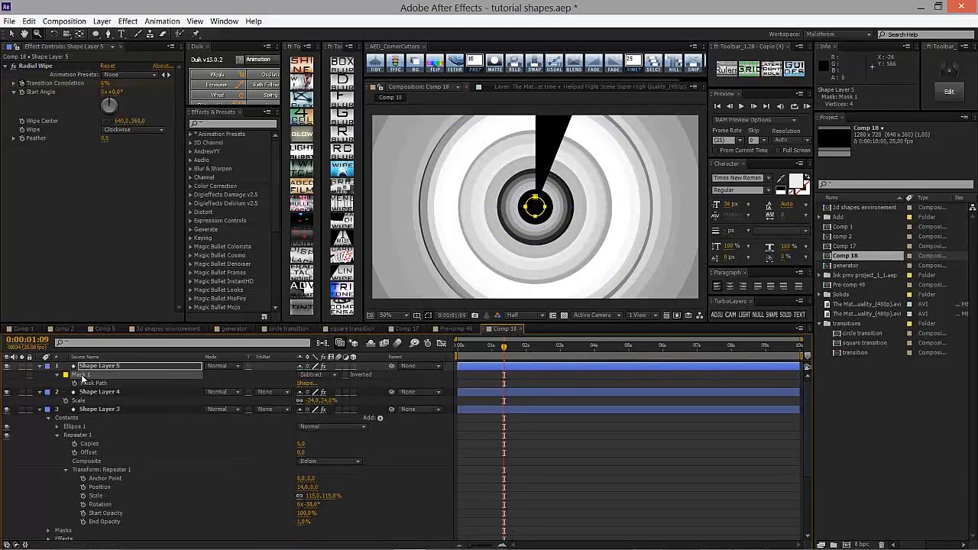
{"action": "key", "text": "Delete"}
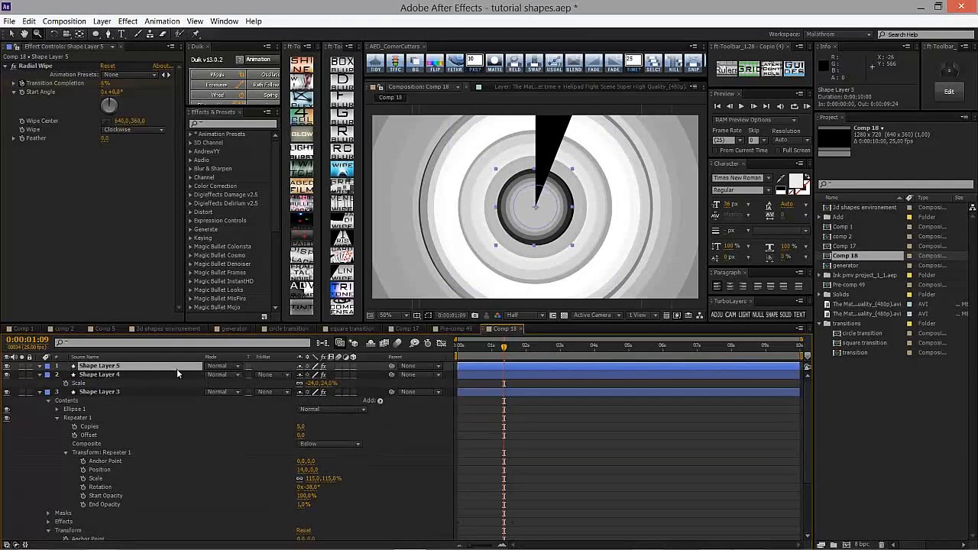
- Scale Shape Layer 5 to -17%, 17%, set its opacity to 88% and save the project
{"action": "key", "text": "s"}
{"action": "mouse_move", "coordinate": [314, 375]}
{"action": "left_mouse_down"}
{"action": "mouse_move", "coordinate": [329, 376]}
{"action": "mouse_move", "coordinate": [307, 382]}
{"action": "mouse_move", "coordinate": [325, 382]}
{"action": "left_mouse_up"}
{"action": "key", "text": "t"}
{"action": "left_click", "coordinate": [473, 441]}
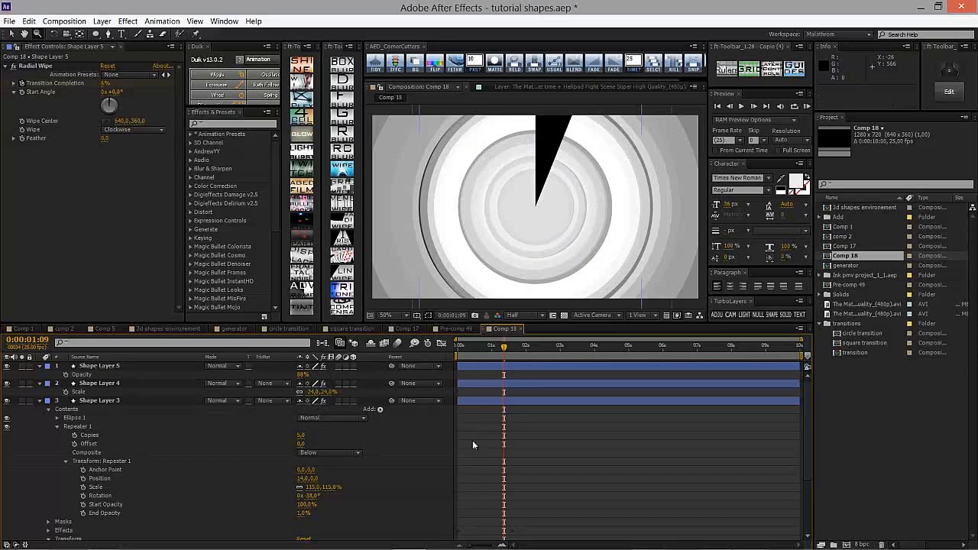
{"action": "key", "text": "ctrl+s"}
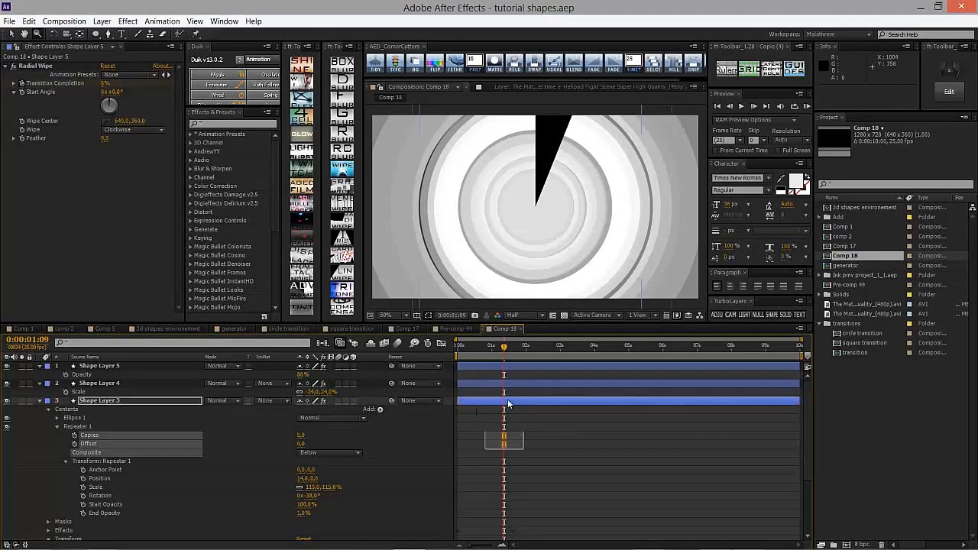
- Collapse the properties of all five shape layers and scrub through the start of the wipe
{"action": "key", "text": "u"}
{"action": "key", "text": "u"}
{"action": "key", "text": "u"}
{"action": "key", "text": "u"}
{"action": "key", "text": "u"}
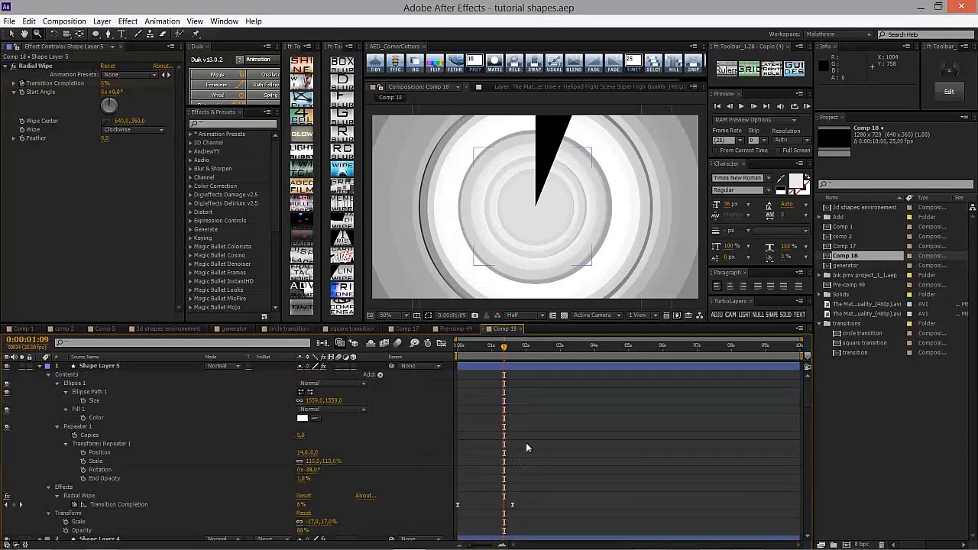
{"action": "scroll", "coordinate": [558, 410], "scroll_direction": "down", "scroll_amount": 3}
{"action": "key", "text": "u"}
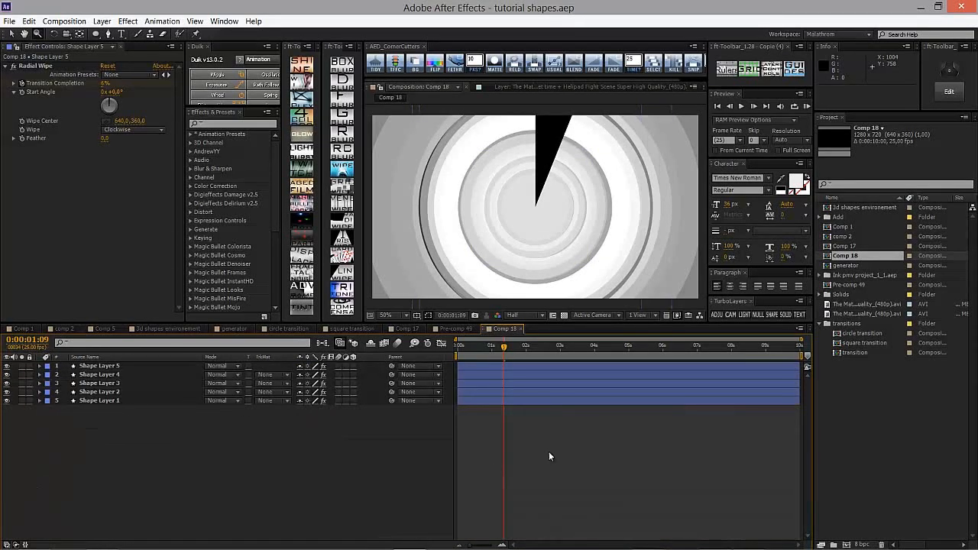
{"action": "left_click_drag", "start_coordinate": [465, 349], "coordinate": [485, 357]}
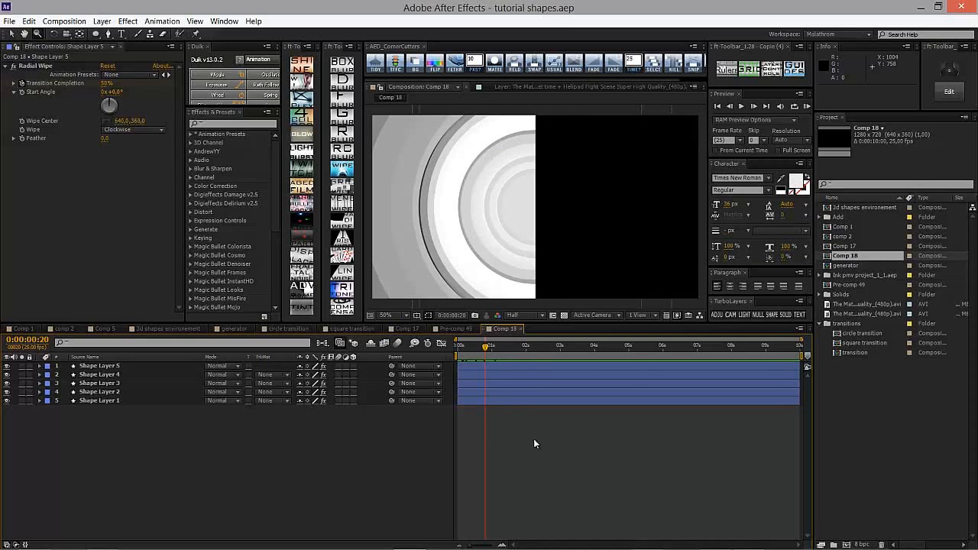
- Give Shape Layers 2 to 5 different Radial Wipe start angles, including -52° for Shape Layer 3 and 150° for Shape Layer 5
{"action": "key", "text": "u"}
{"action": "left_click_drag", "start_coordinate": [472, 349], "coordinate": [491, 349]}
{"action": "left_click", "coordinate": [107, 443]}
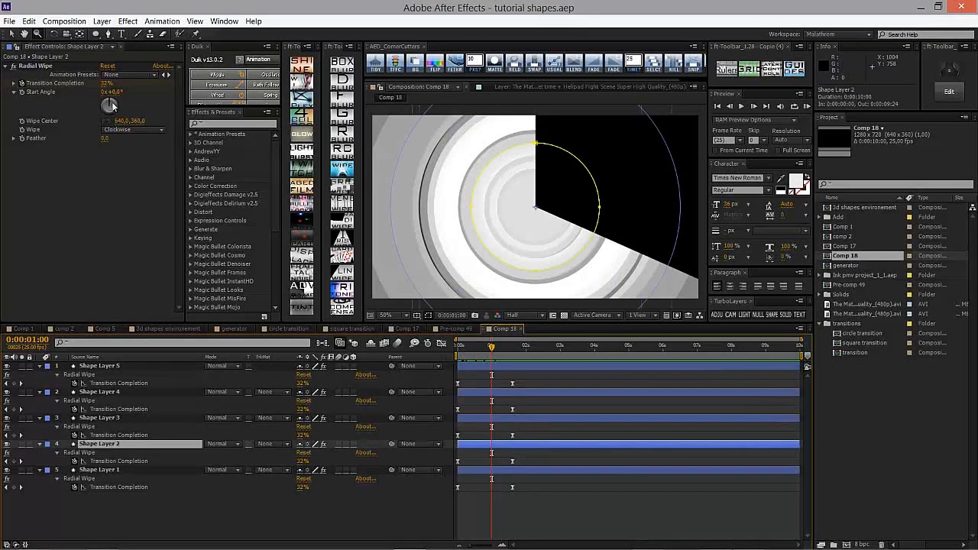
{"action": "left_click_drag", "start_coordinate": [113, 106], "coordinate": [118, 106]}
{"action": "left_click", "coordinate": [107, 417]}
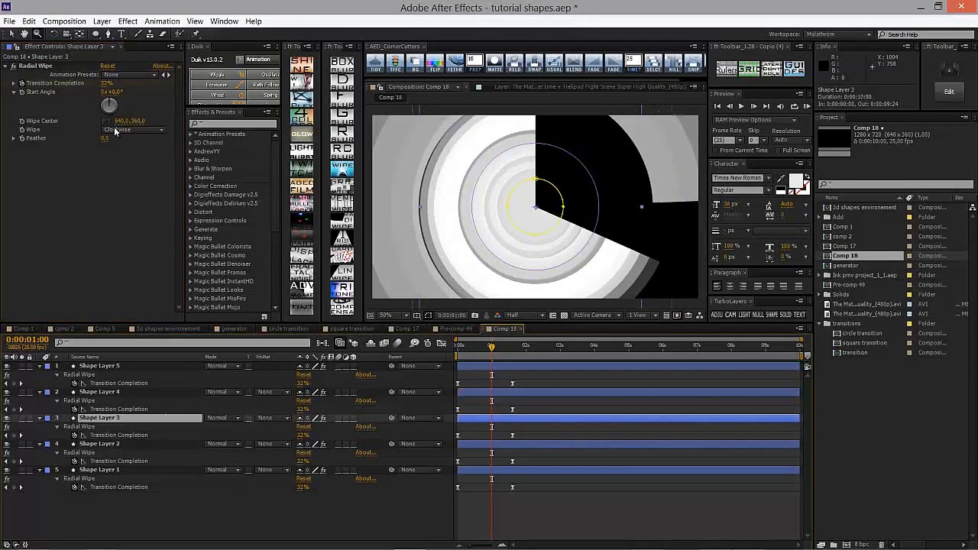
{"action": "left_click", "coordinate": [98, 391]}
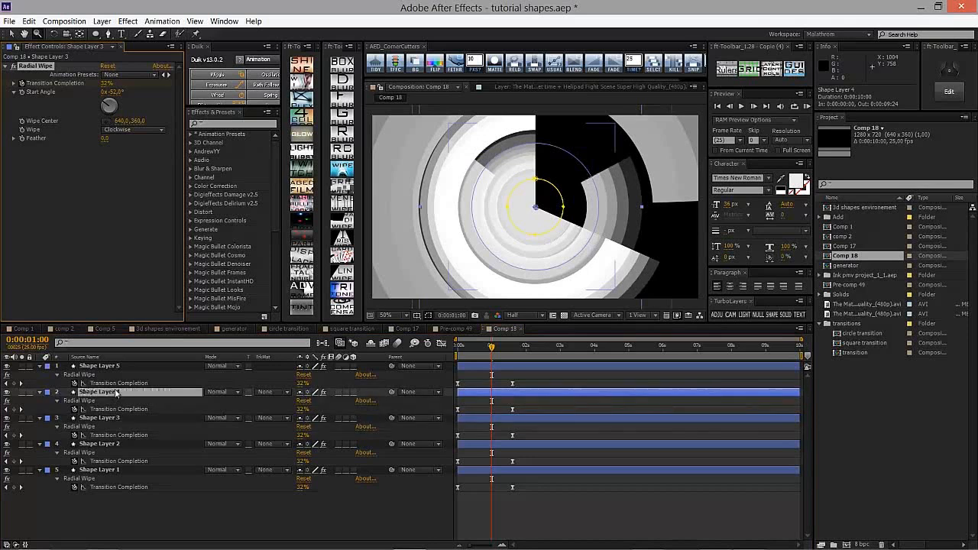
{"action": "mouse_move", "coordinate": [113, 110]}
{"action": "left_mouse_down"}
{"action": "mouse_move", "coordinate": [116, 101]}
{"action": "mouse_move", "coordinate": [113, 114]}
{"action": "left_mouse_up"}
{"action": "left_click", "coordinate": [112, 363]}
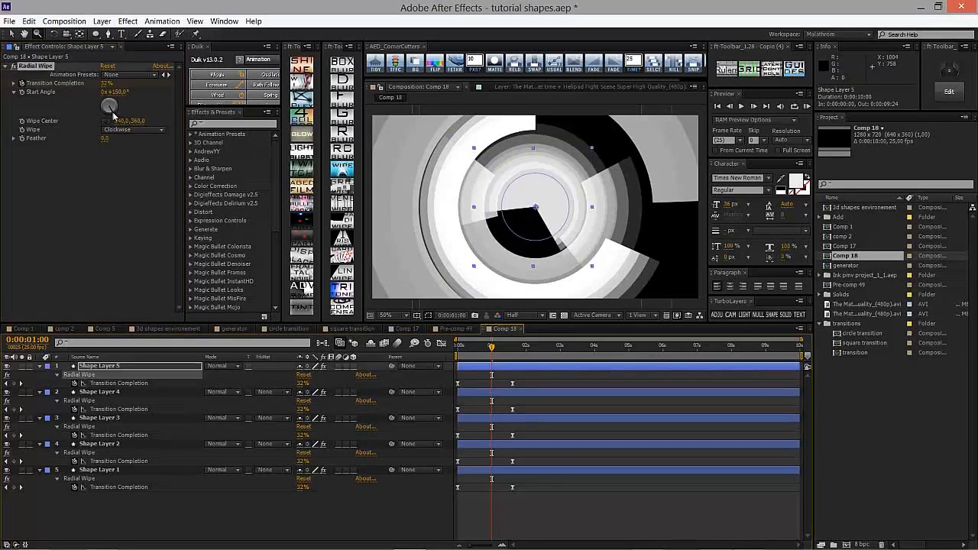
{"action": "left_click_drag", "start_coordinate": [457, 346], "coordinate": [487, 360]}
{"action": "left_click", "coordinate": [583, 481]}
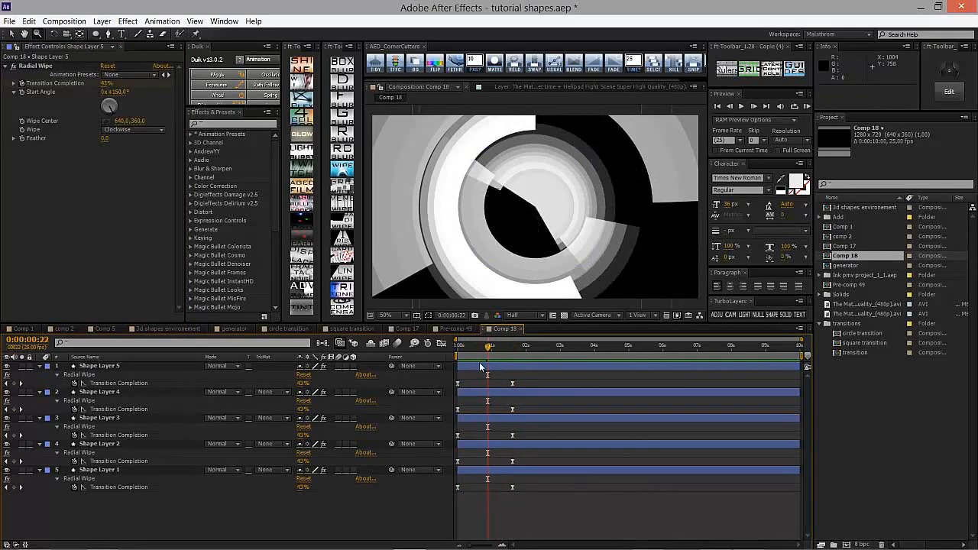
- Stagger the start times of Shape Layers 2 to 5 and vary the timing of their ending Transition Completion keyframes
{"action": "left_click_drag", "start_coordinate": [484, 366], "coordinate": [498, 453]}
{"action": "left_click", "coordinate": [501, 505]}
{"action": "left_click_drag", "start_coordinate": [461, 360], "coordinate": [531, 357]}
{"action": "double_click", "coordinate": [530, 435]}
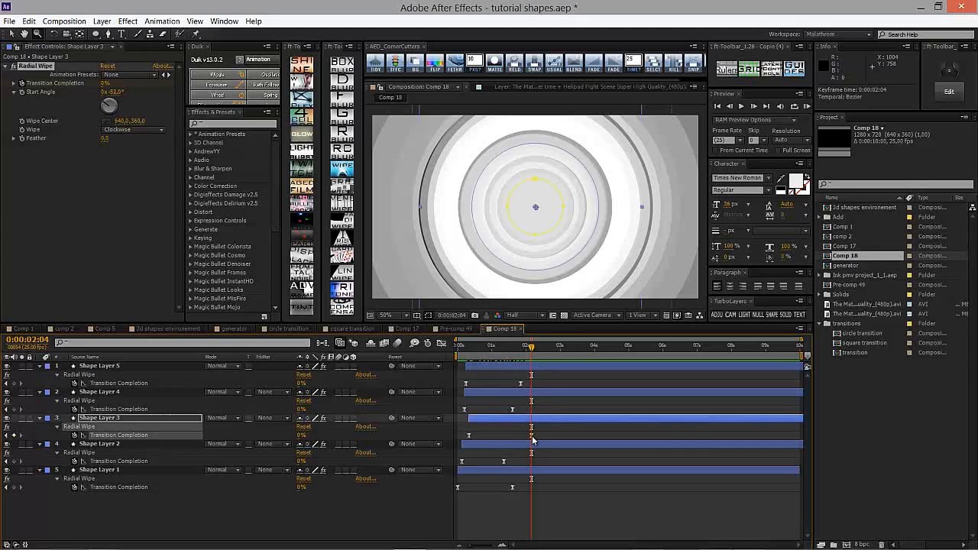
{"action": "left_click", "coordinate": [537, 315]}
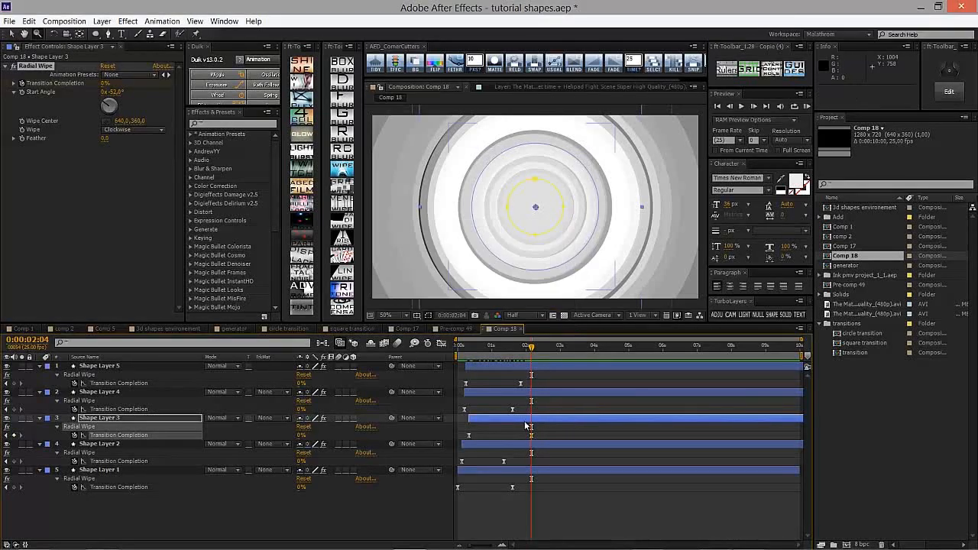
{"action": "left_click_drag", "start_coordinate": [527, 437], "coordinate": [524, 438]}
{"action": "left_click", "coordinate": [525, 438]}
{"action": "left_click_drag", "start_coordinate": [476, 350], "coordinate": [539, 356]}
- Pre-compose all five shape layers, moving all attributes into the new composition
{"action": "key", "text": "ctrl+a"}
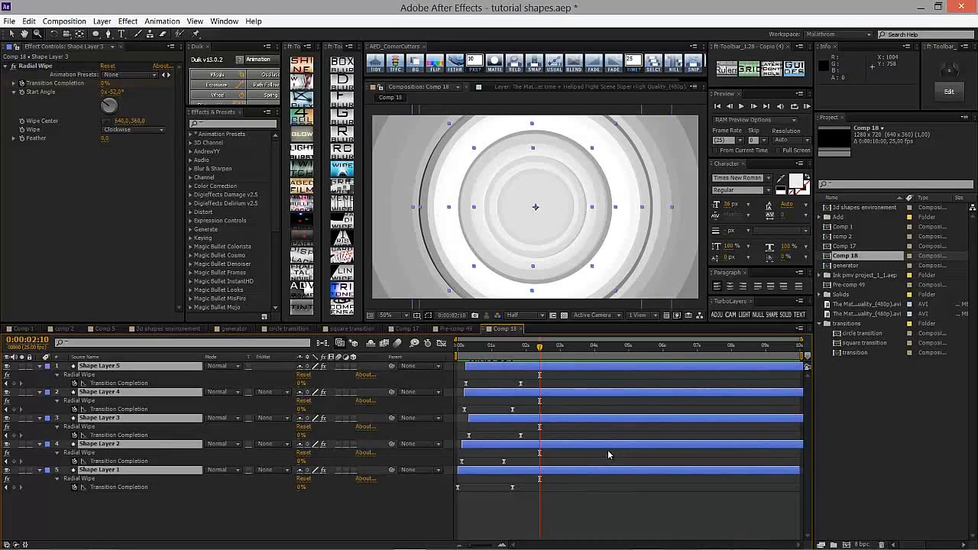
{"action": "key", "text": "ctrl+shift+c"}
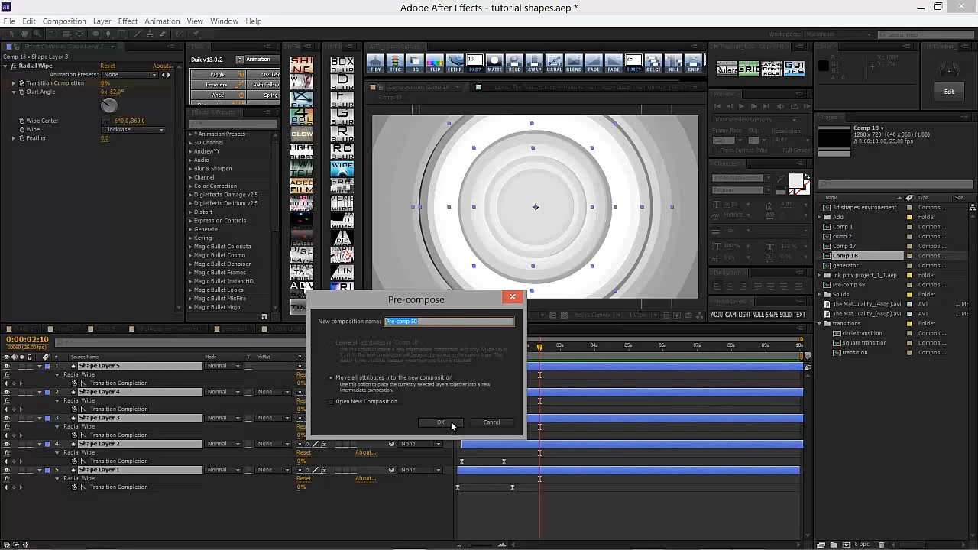
{"action": "left_click", "coordinate": [450, 424]}
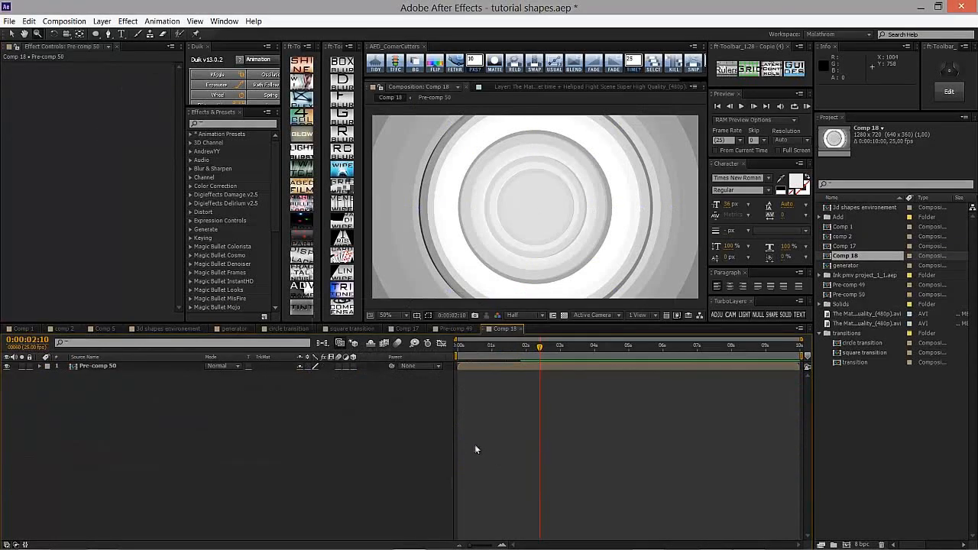
- Copy the Fractal Noise solid, Black Solid 89, from Comp 17 into Comp 18
{"action": "key", "text": "ctrl+y"}
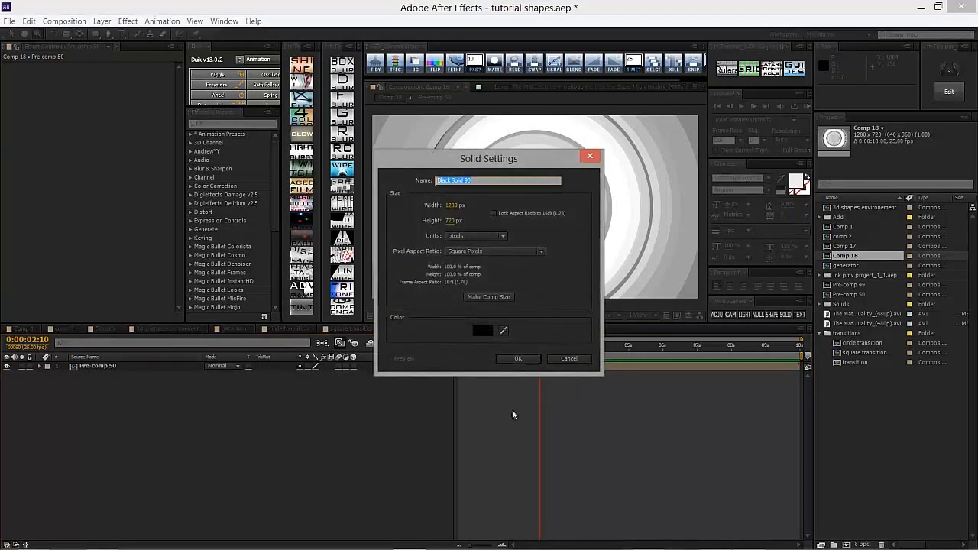
{"action": "left_click", "coordinate": [569, 359]}
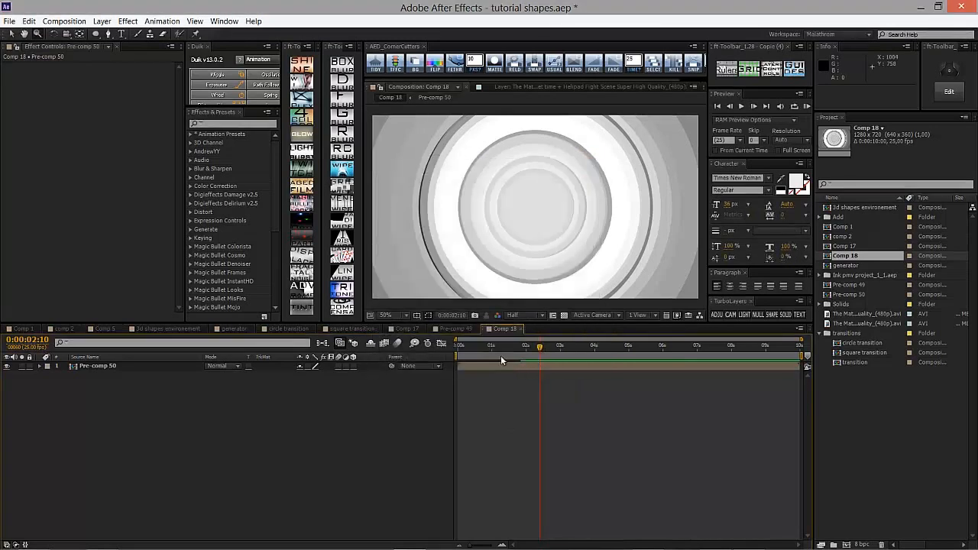
{"action": "left_click", "coordinate": [457, 328]}
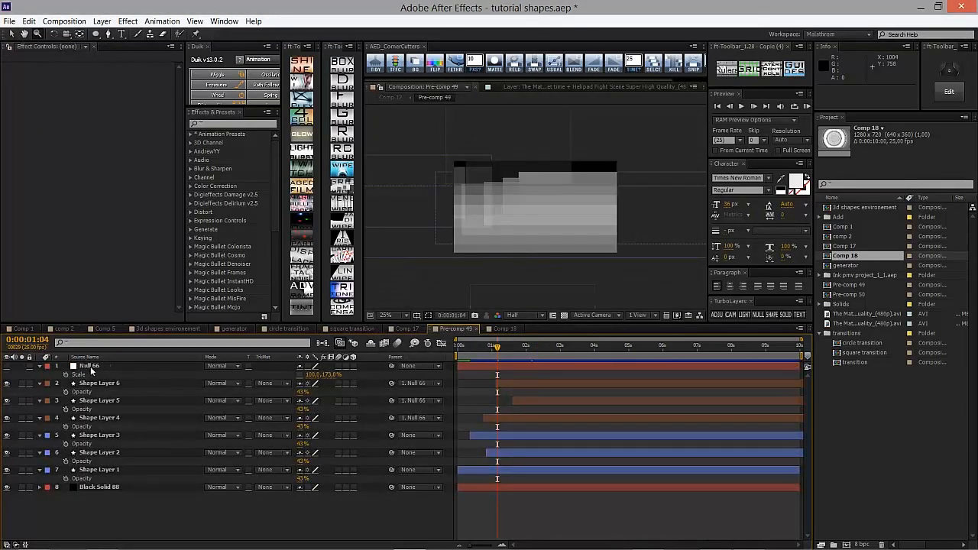
{"action": "left_click", "coordinate": [405, 328]}
{"action": "left_click", "coordinate": [107, 374]}
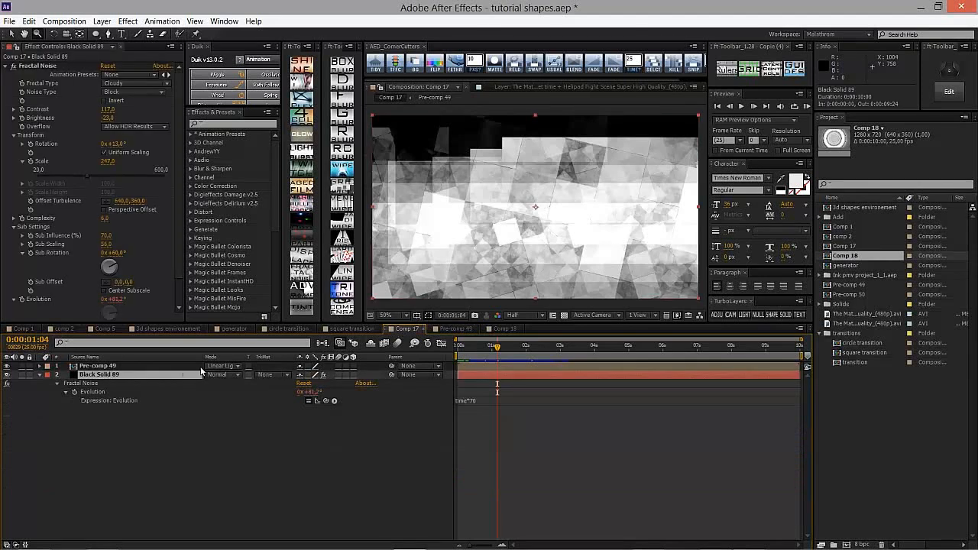
{"action": "left_click", "coordinate": [489, 329]}
{"action": "key", "text": "ctrl+v"}
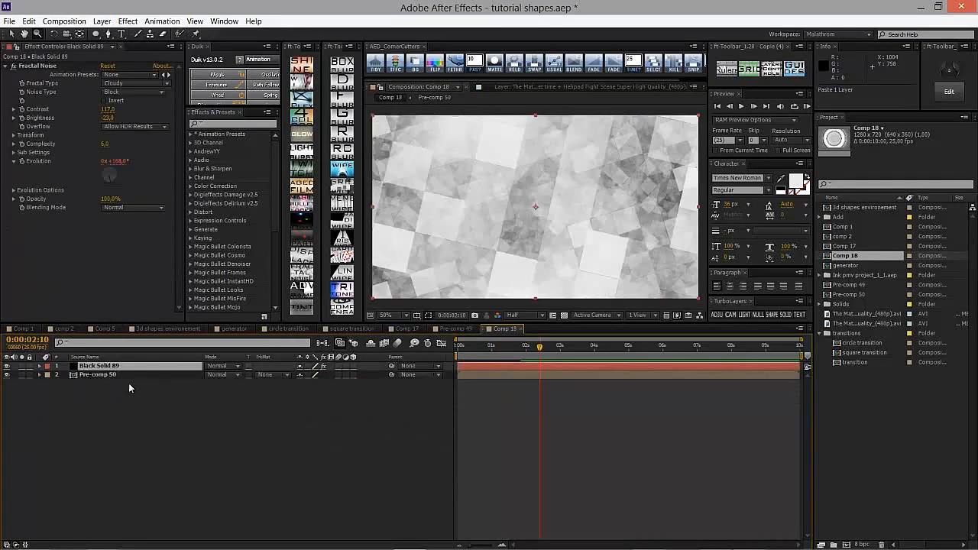
- Place the Fractal Noise solid beneath Pre-comp 50 and set the pre-comp's blending mode to Linear Light
{"action": "left_click_drag", "start_coordinate": [122, 367], "coordinate": [286, 380]}
{"action": "left_click", "coordinate": [220, 366]}
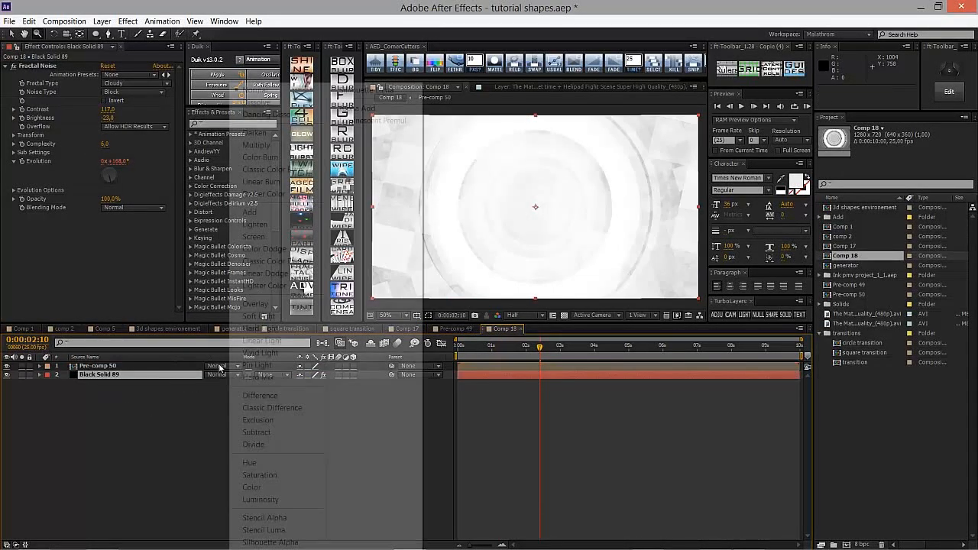
{"action": "left_click", "coordinate": [262, 340]}
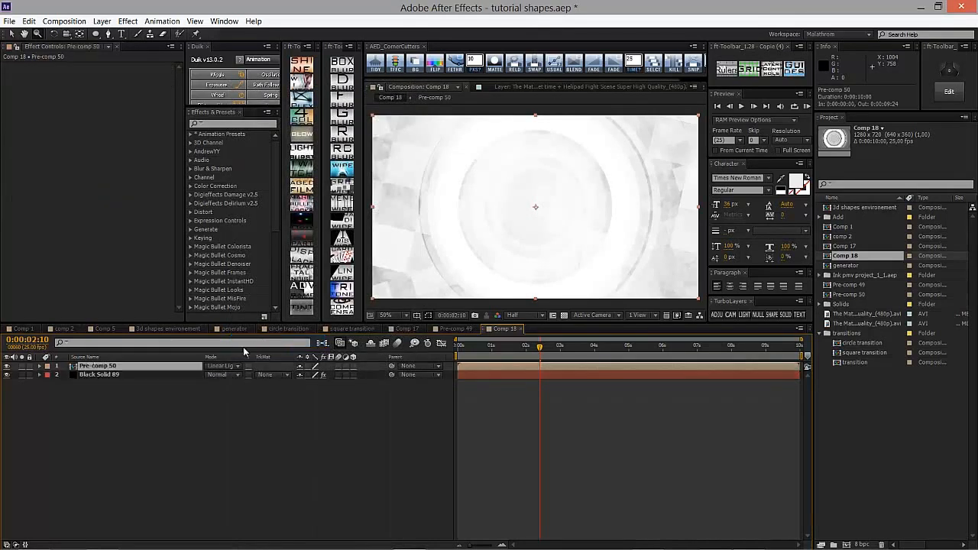
- Add a black solid beneath the rings inside Pre-comp 50 and scrub the result in Comp 18
{"action": "double_click", "coordinate": [146, 366]}
{"action": "key", "text": "ctrl+y"}
{"action": "key", "text": "Return"}
{"action": "left_click_drag", "start_coordinate": [93, 514], "coordinate": [180, 512]}
{"action": "left_click", "coordinate": [505, 328]}
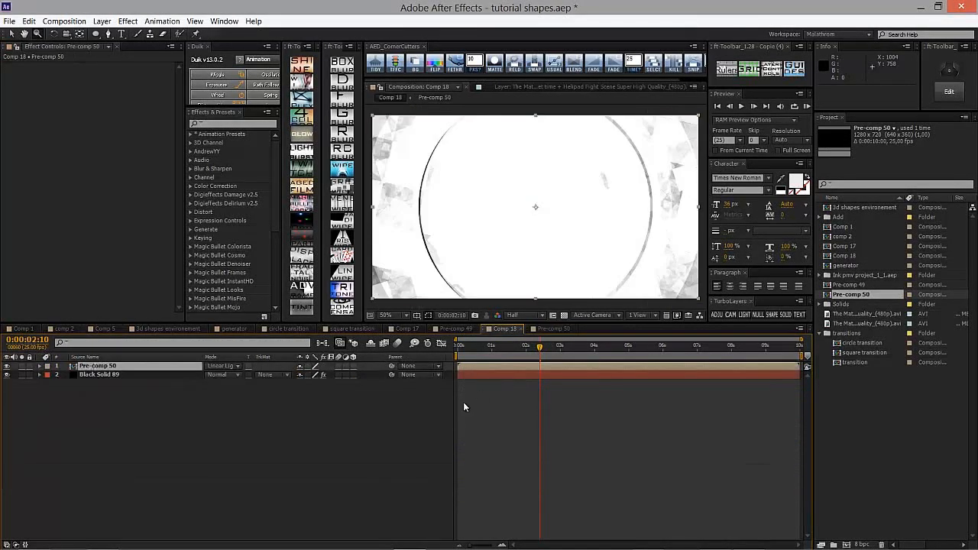
{"action": "left_click_drag", "start_coordinate": [458, 348], "coordinate": [523, 348]}
- Lower the opacity of all five shape layers in Pre-comp 50 together and scrub the blend in Comp 18
{"action": "left_click", "coordinate": [551, 329]}
{"action": "left_click", "coordinate": [514, 331]}
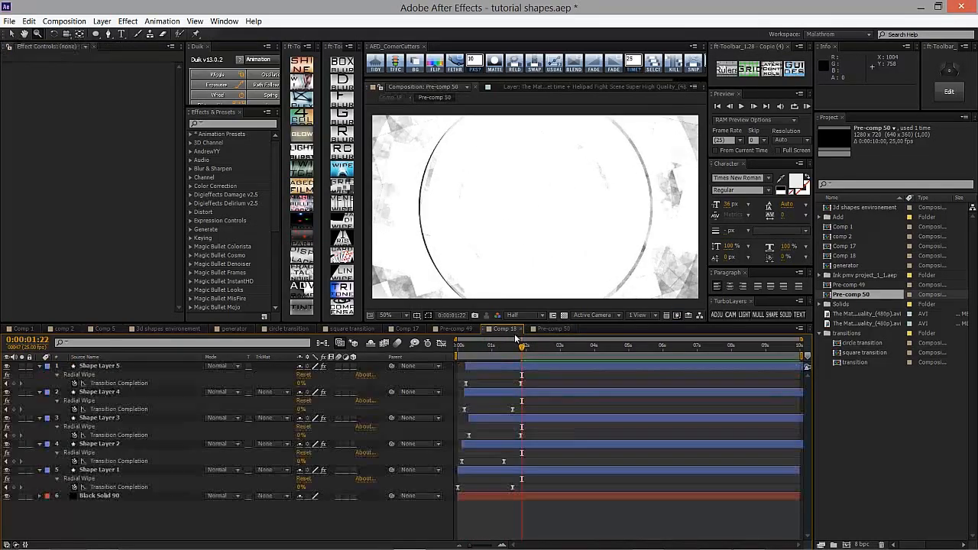
{"action": "left_click", "coordinate": [130, 469]}
{"action": "left_click", "coordinate": [133, 372], "text": "shift"}
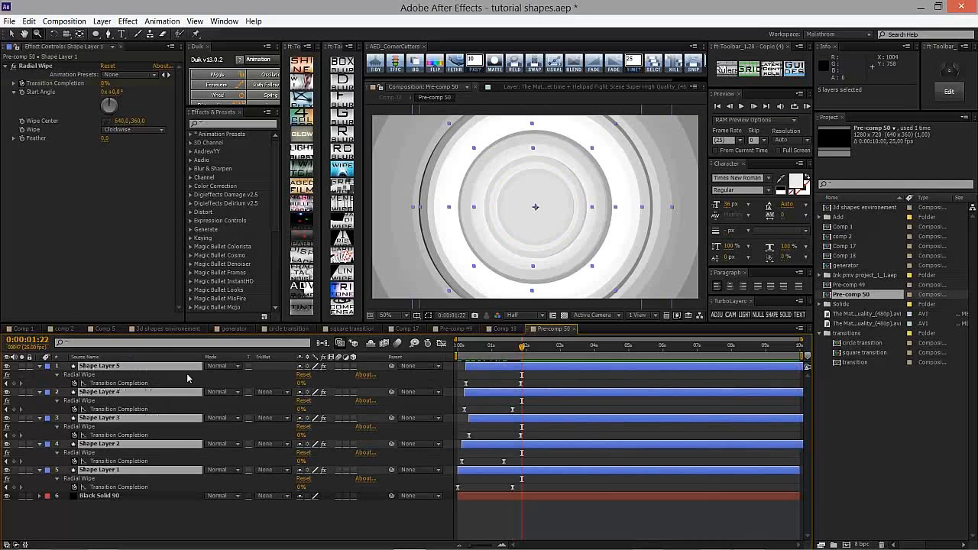
{"action": "key", "text": "t"}
{"action": "left_click_drag", "start_coordinate": [301, 375], "coordinate": [289, 375]}
{"action": "left_click", "coordinate": [503, 328]}
{"action": "left_click_drag", "start_coordinate": [463, 345], "coordinate": [528, 347]}
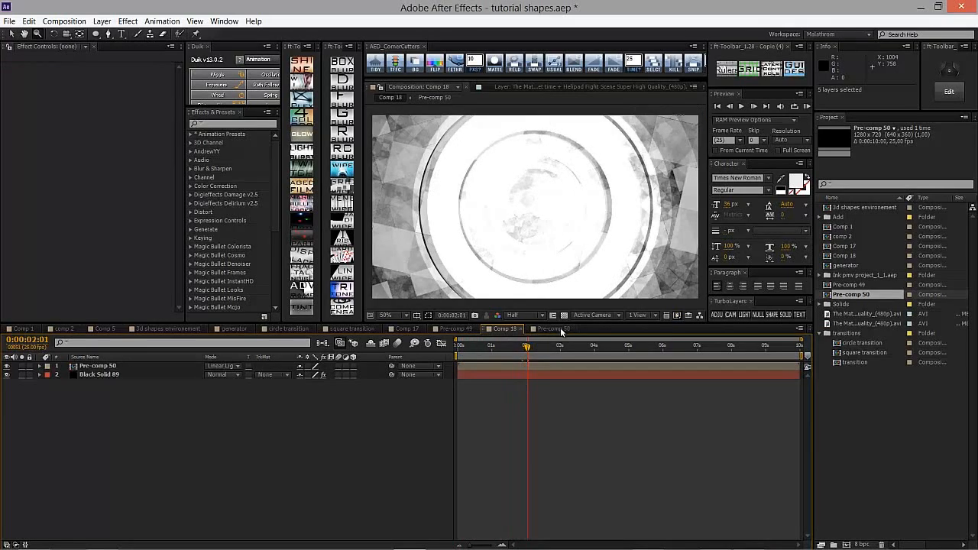
- Raise the opacity of Pre-comp 50's five shape layers together to 85, 71, 71, 63 and 97%, and check the blend in Comp 18
{"action": "left_click", "coordinate": [556, 329]}
{"action": "left_click_drag", "start_coordinate": [302, 378], "coordinate": [309, 373]}
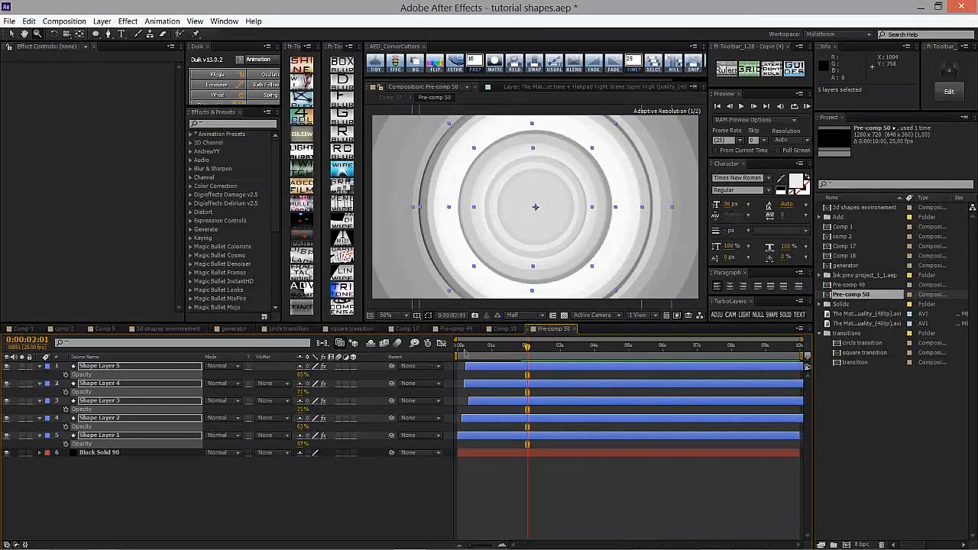
{"action": "left_click", "coordinate": [506, 329]}
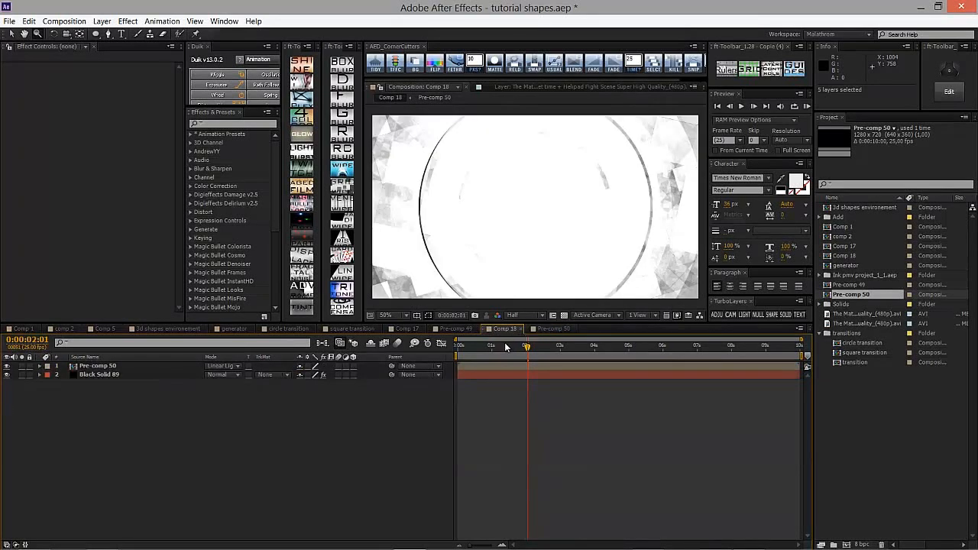
- Set the scale of Shape Layer 2 in Pre-comp 50 to -70, 70% and scrub the result in Comp 18
{"action": "left_click", "coordinate": [553, 329]}
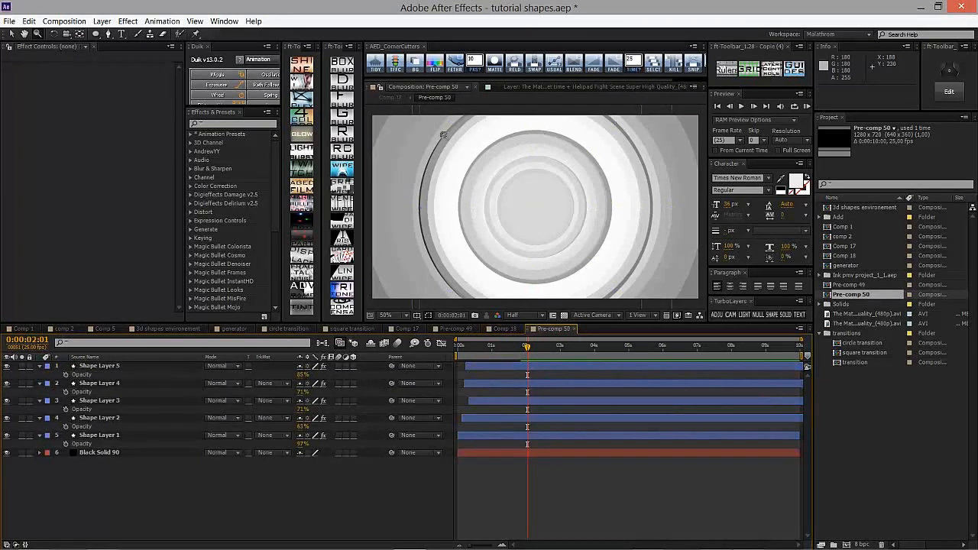
{"action": "left_click", "coordinate": [117, 401]}
{"action": "key", "text": "s"}
{"action": "mouse_move", "coordinate": [322, 412]}
{"action": "left_mouse_down"}
{"action": "mouse_move", "coordinate": [330, 413]}
{"action": "mouse_move", "coordinate": [316, 412]}
{"action": "mouse_move", "coordinate": [329, 413]}
{"action": "mouse_move", "coordinate": [321, 432]}
{"action": "left_mouse_up"}
{"action": "left_click", "coordinate": [156, 417]}
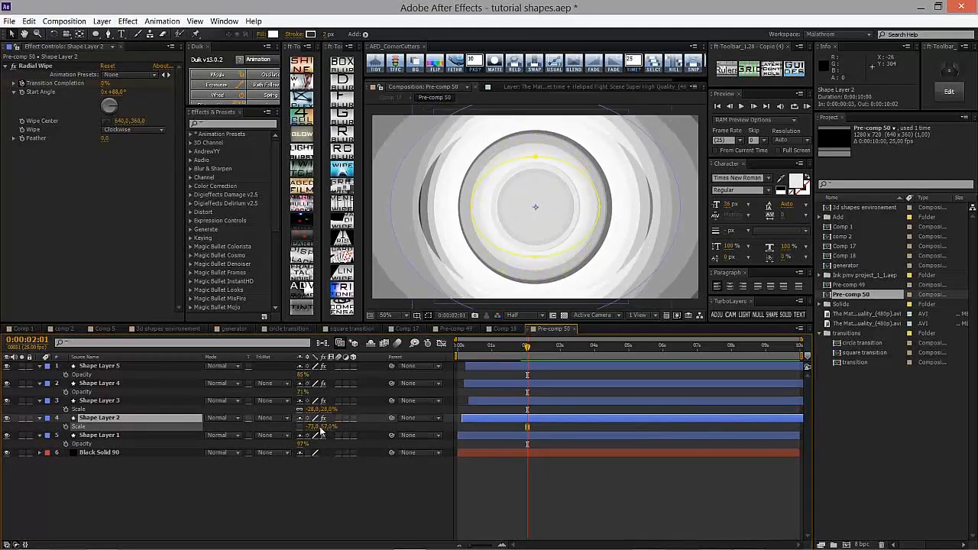
{"action": "key", "text": "ctrl+z"}
{"action": "key", "text": "s"}
{"action": "key", "text": "s"}
{"action": "left_click_drag", "start_coordinate": [322, 426], "coordinate": [319, 427]}
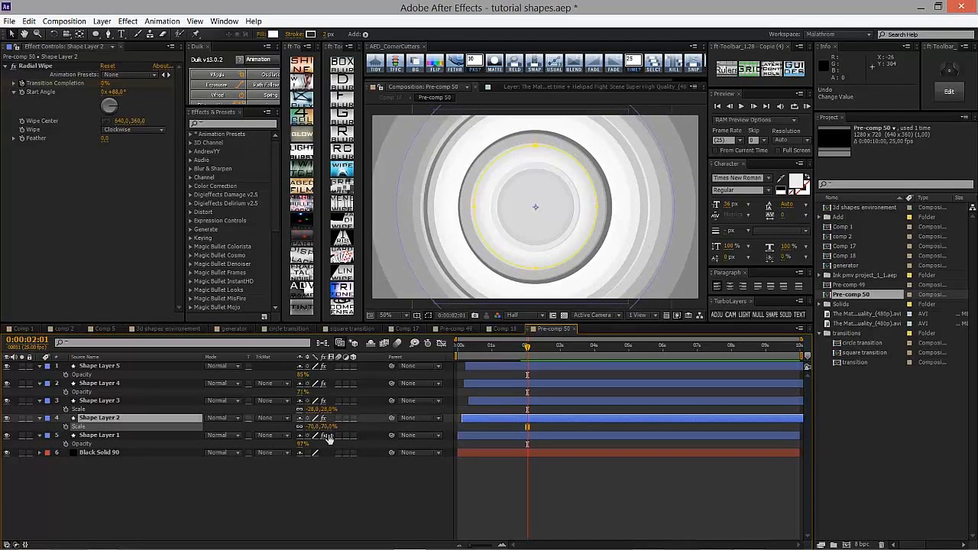
{"action": "left_click", "coordinate": [455, 460]}
{"action": "left_click", "coordinate": [508, 329]}
{"action": "mouse_move", "coordinate": [490, 350]}
{"action": "left_mouse_down"}
{"action": "mouse_move", "coordinate": [462, 352]}
{"action": "mouse_move", "coordinate": [533, 352]}
{"action": "mouse_move", "coordinate": [470, 353]}
{"action": "mouse_move", "coordinate": [492, 353]}
{"action": "left_mouse_up"}
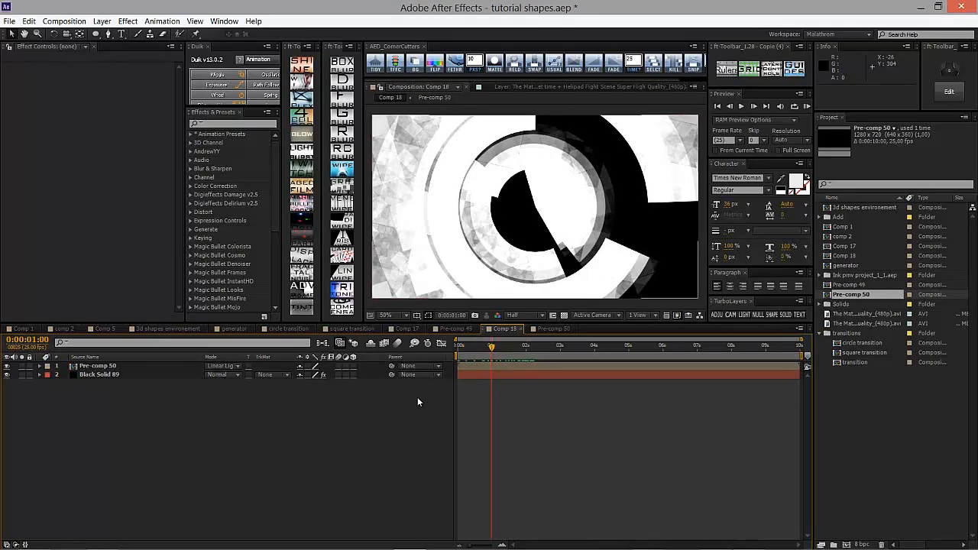
{"action": "left_click", "coordinate": [553, 329]}
{"action": "left_click", "coordinate": [115, 367]}
{"action": "left_click", "coordinate": [133, 435], "text": "shift"}
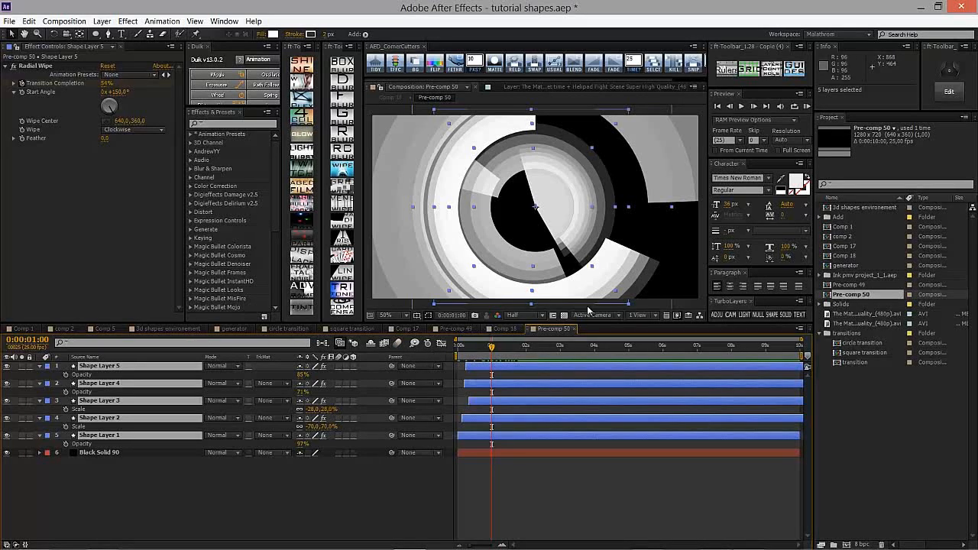
{"action": "left_click", "coordinate": [504, 328]}
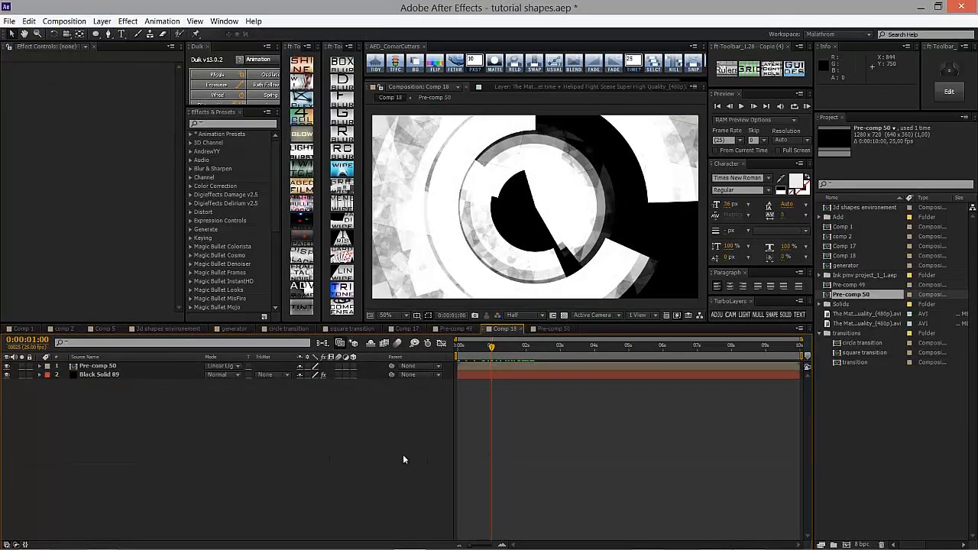
- Add an adjustment layer with CC Force Motion Blur above Pre-comp 50 in Comp 18 and scrub through the blurred ring wipes
{"action": "key", "text": "ctrl+alt+y"}
{"action": "left_click", "coordinate": [215, 123]}
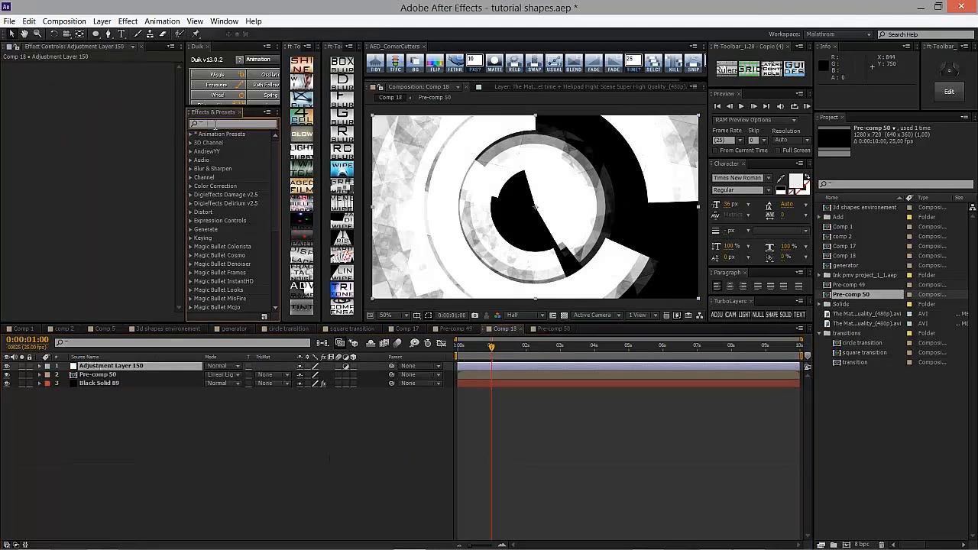
{"action": "type", "text": "cc li"}
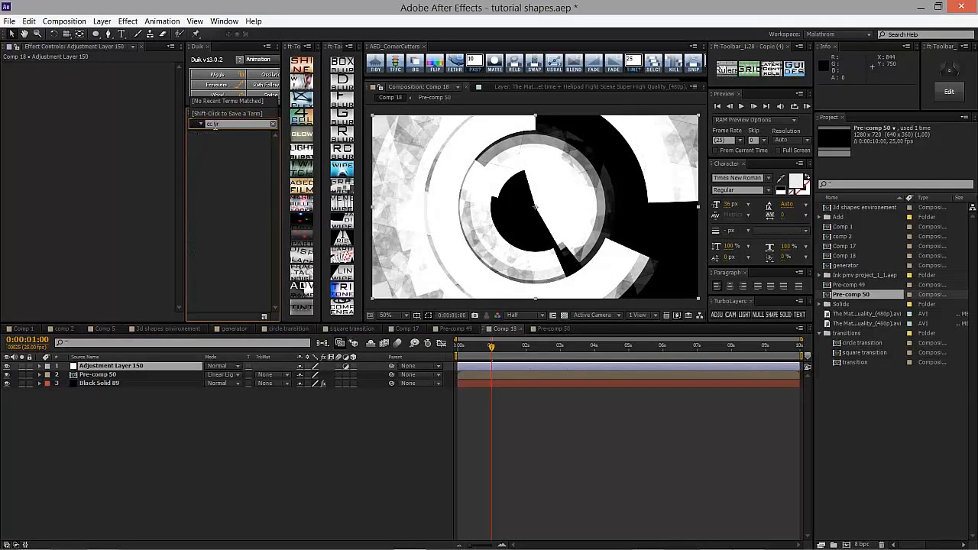
{"action": "key", "text": "BackSpace"}
{"action": "key", "text": "BackSpace"}
{"action": "type", "text": "f"}
{"action": "left_click_drag", "start_coordinate": [229, 160], "coordinate": [120, 146]}
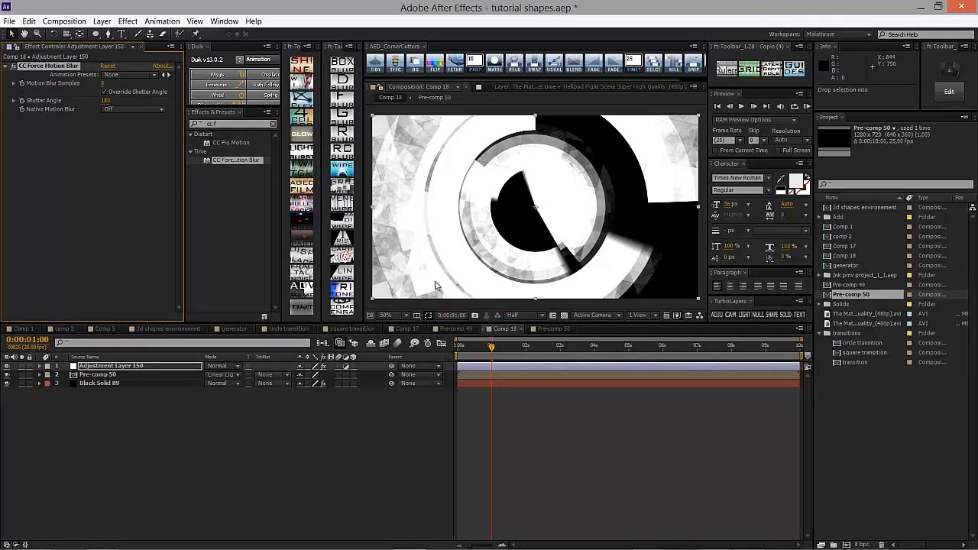
{"action": "left_click", "coordinate": [462, 408]}
{"action": "left_click_drag", "start_coordinate": [492, 345], "coordinate": [467, 348]}
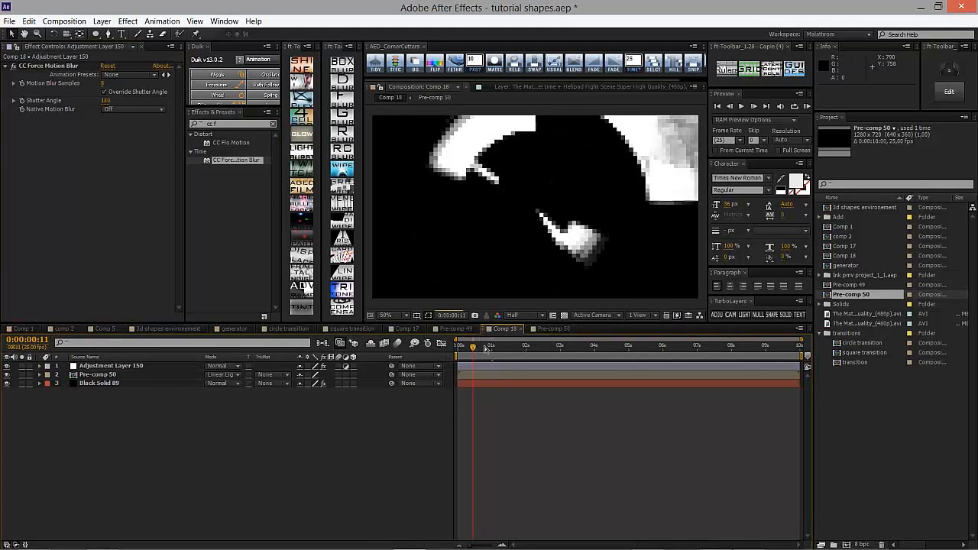
{"action": "left_click", "coordinate": [487, 349]}
{"action": "left_click_drag", "start_coordinate": [495, 348], "coordinate": [512, 348]}
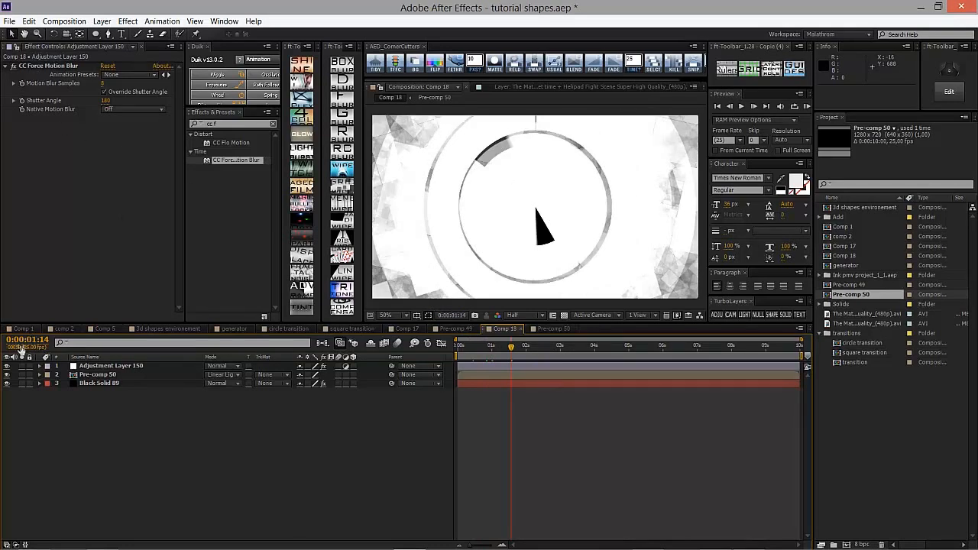
- Review the Comp 18 and Comp 17 animations and the track matte options on the second layer in Comp 1
{"action": "left_click_drag", "start_coordinate": [459, 347], "coordinate": [489, 348]}
{"action": "left_click", "coordinate": [418, 328]}
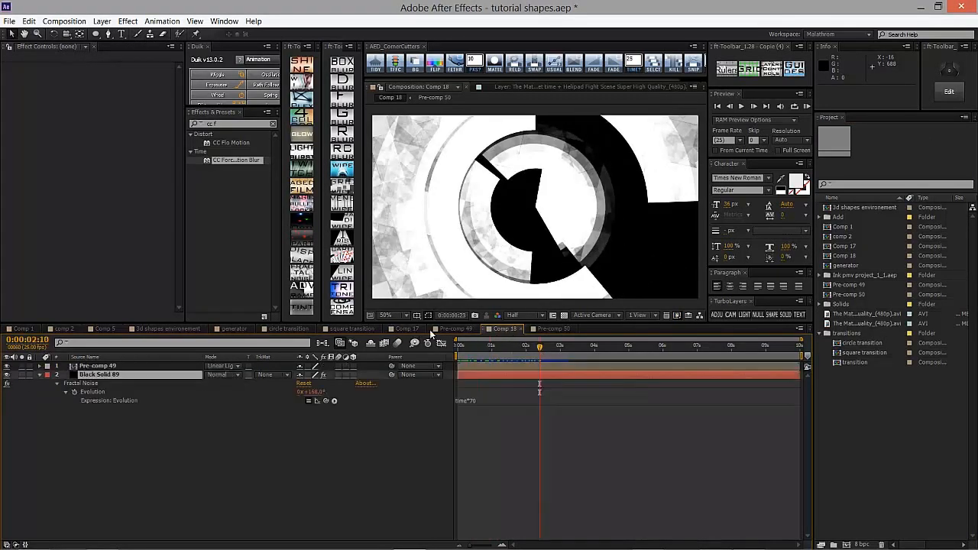
{"action": "left_click", "coordinate": [505, 328]}
{"action": "left_click", "coordinate": [416, 329]}
{"action": "left_click", "coordinate": [477, 351]}
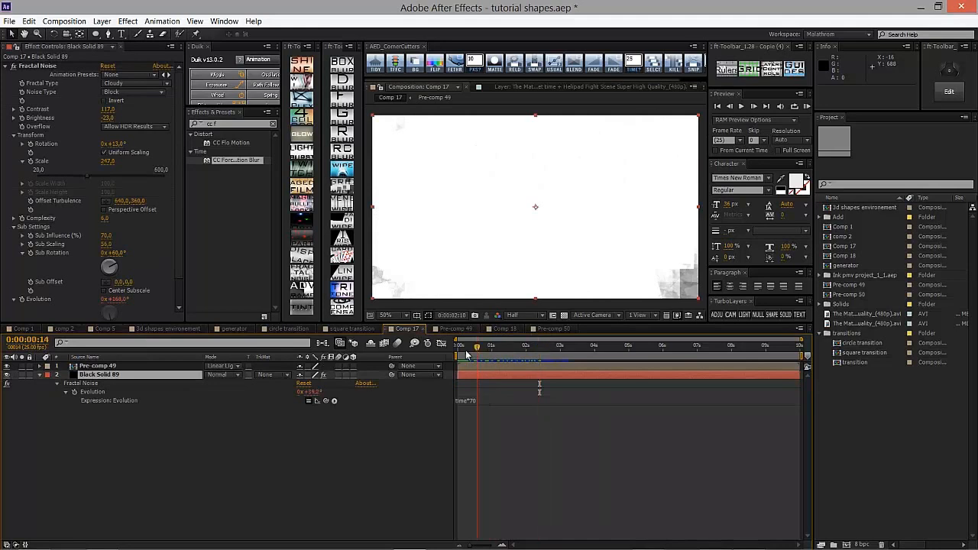
{"action": "left_click", "coordinate": [20, 328]}
{"action": "left_click", "coordinate": [288, 375]}
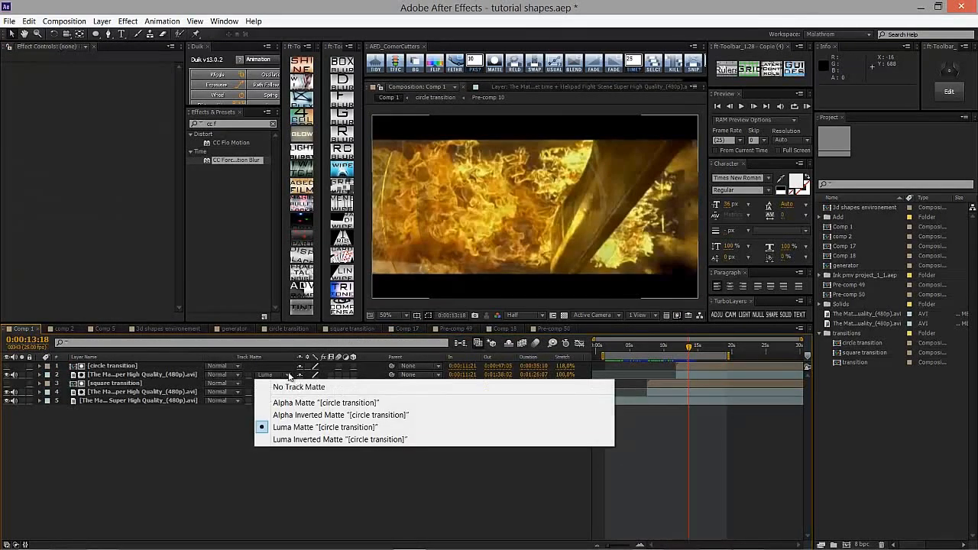
{"action": "left_click", "coordinate": [504, 329]}
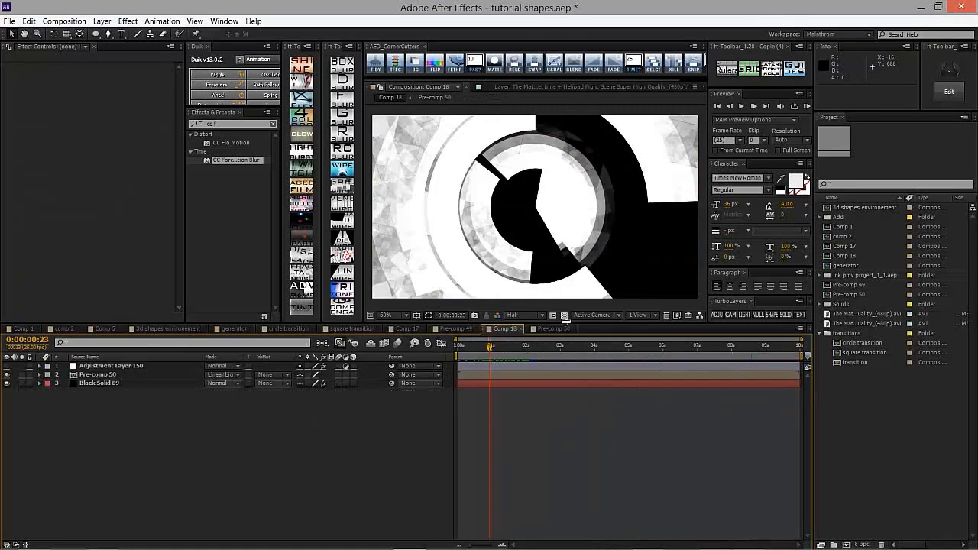
- Import MLP.FiM.S01E22.A.Bird.in.the.Hoof.mp4 as footage from the season 1 folder under Editing > MLP Episodes on the DATA (D:) drive
{"action": "double_click", "coordinate": [908, 402]}
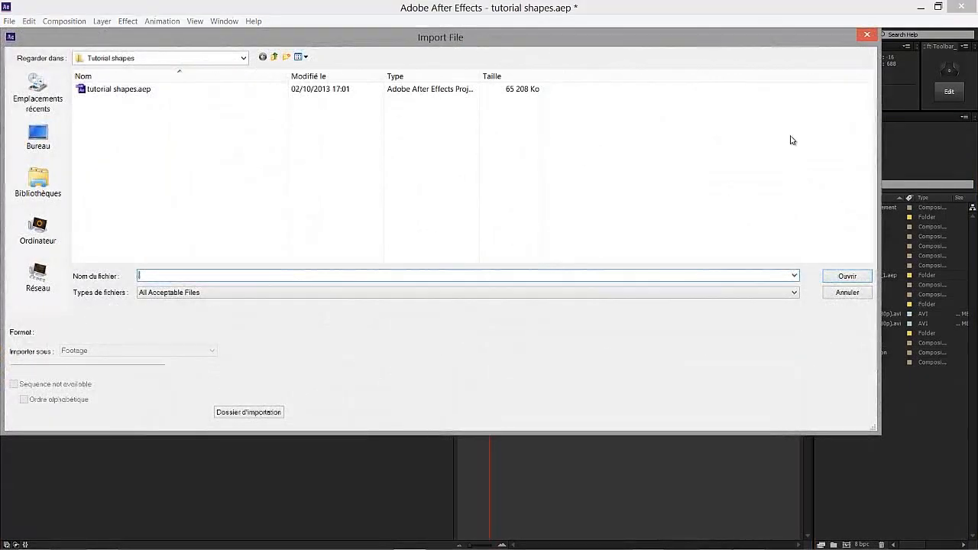
{"action": "left_click", "coordinate": [40, 185]}
{"action": "left_click", "coordinate": [45, 234]}
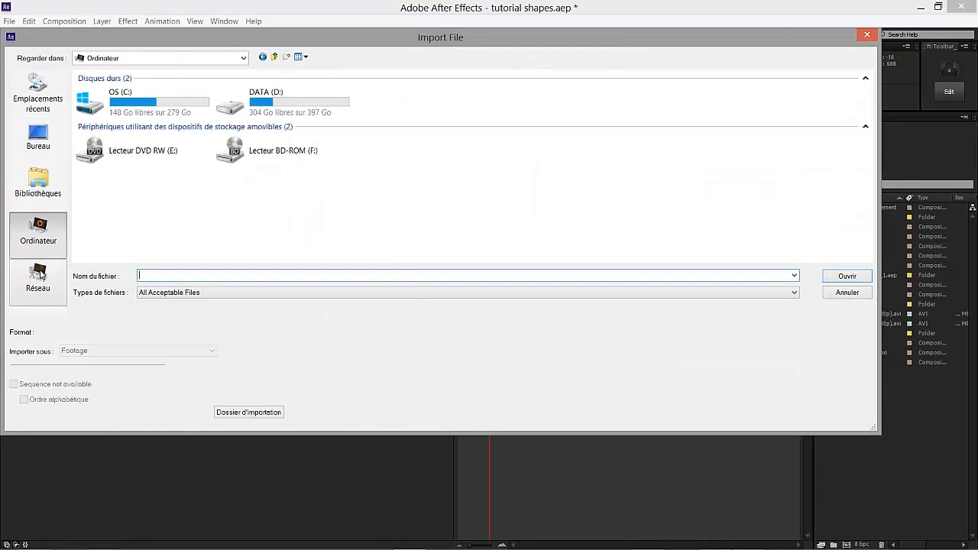
{"action": "left_click", "coordinate": [39, 275]}
{"action": "left_click", "coordinate": [57, 233]}
{"action": "double_click", "coordinate": [310, 114]}
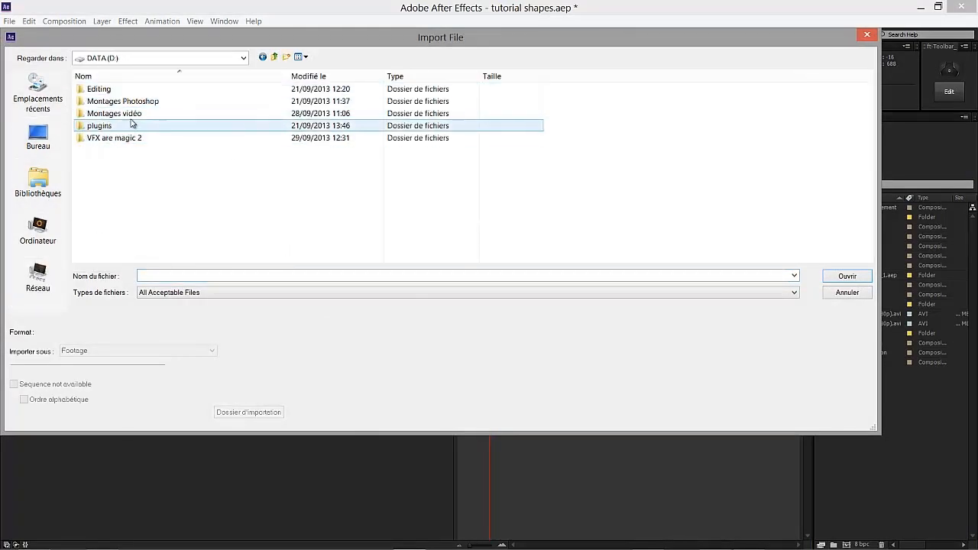
{"action": "double_click", "coordinate": [97, 89]}
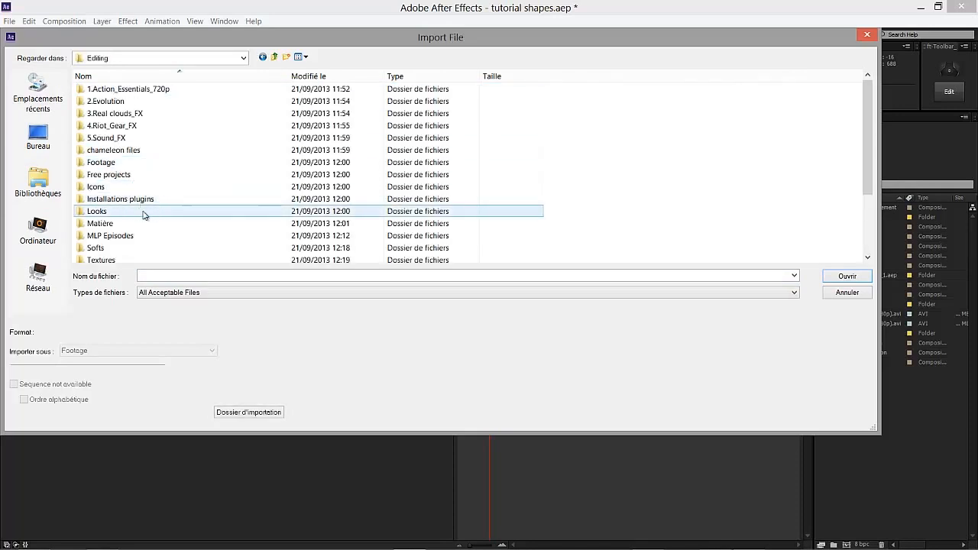
{"action": "double_click", "coordinate": [111, 236]}
{"action": "double_click", "coordinate": [101, 122]}
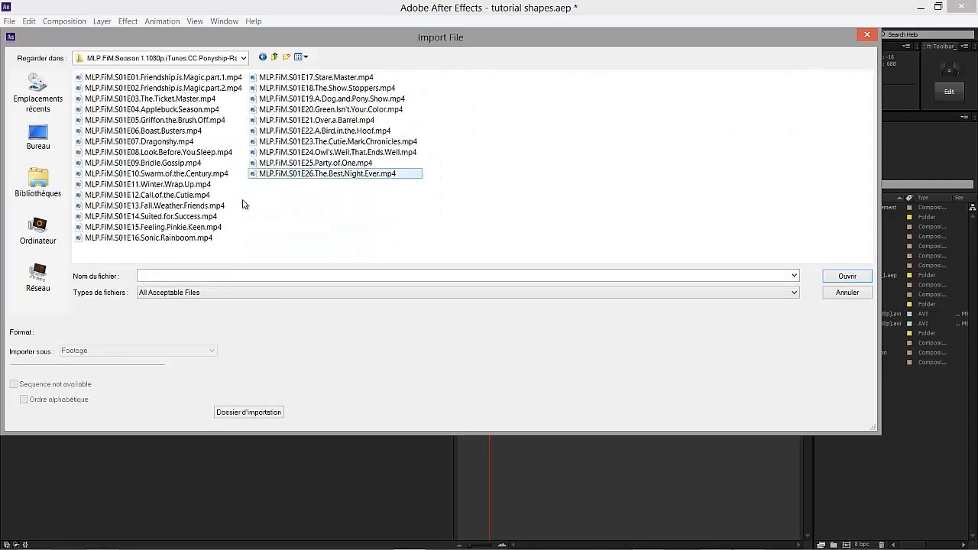
{"action": "left_click", "coordinate": [325, 130]}
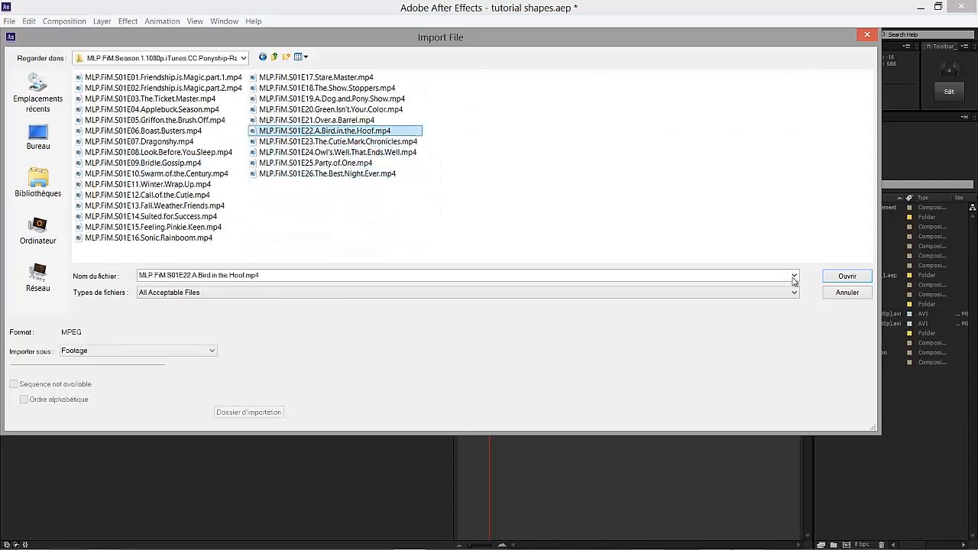
{"action": "left_click", "coordinate": [847, 280]}
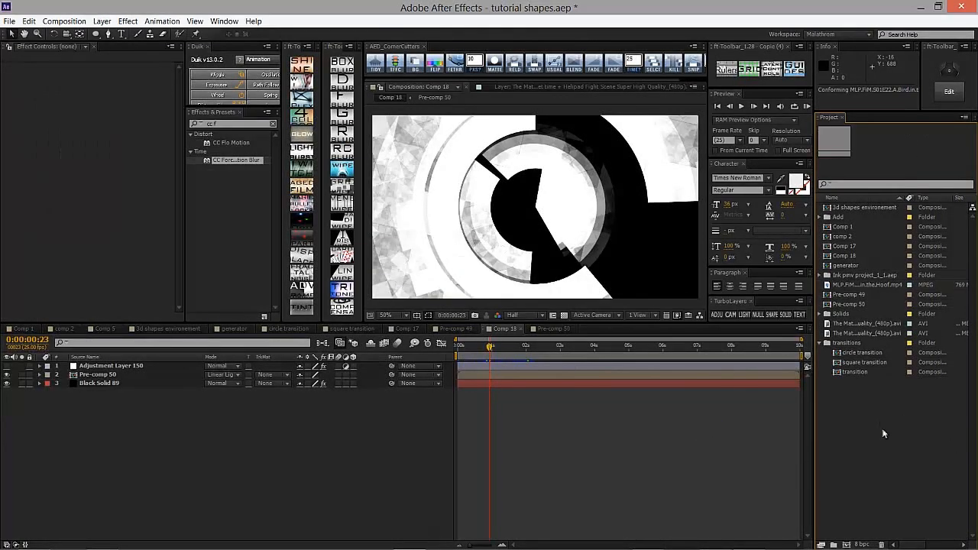
- Create a new composition with a duration of 30 seconds
{"action": "key", "text": "ctrl+n"}
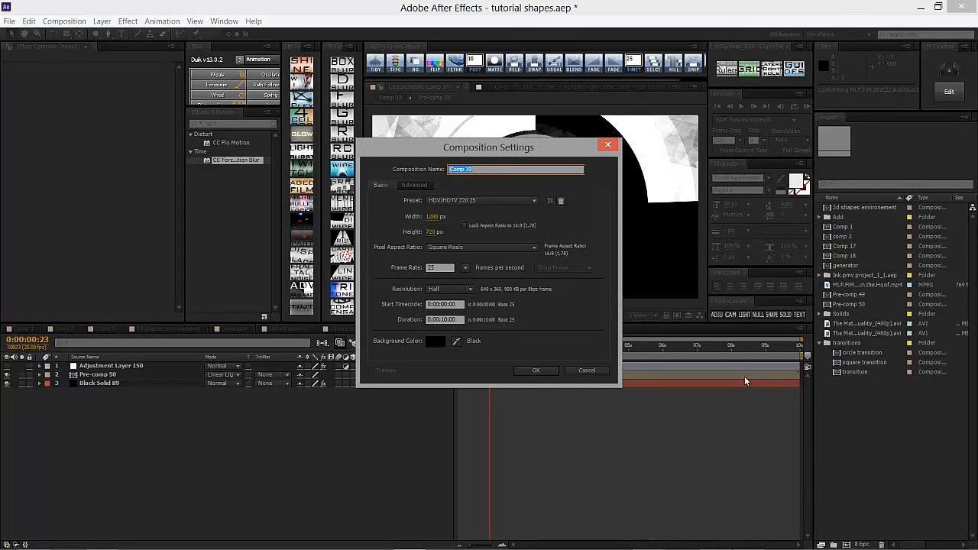
{"action": "left_click", "coordinate": [430, 320]}
{"action": "type", "text": "3000"}
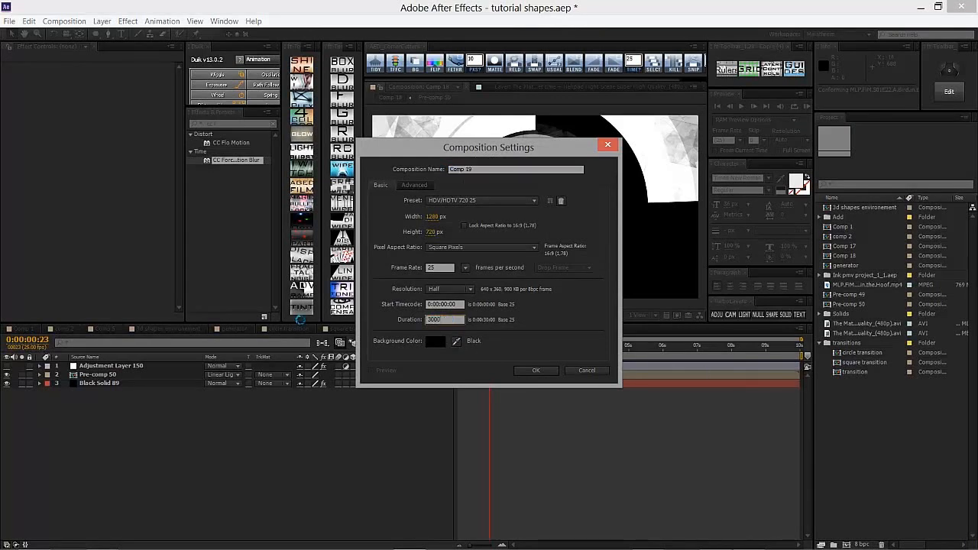
{"action": "key", "text": "Return"}
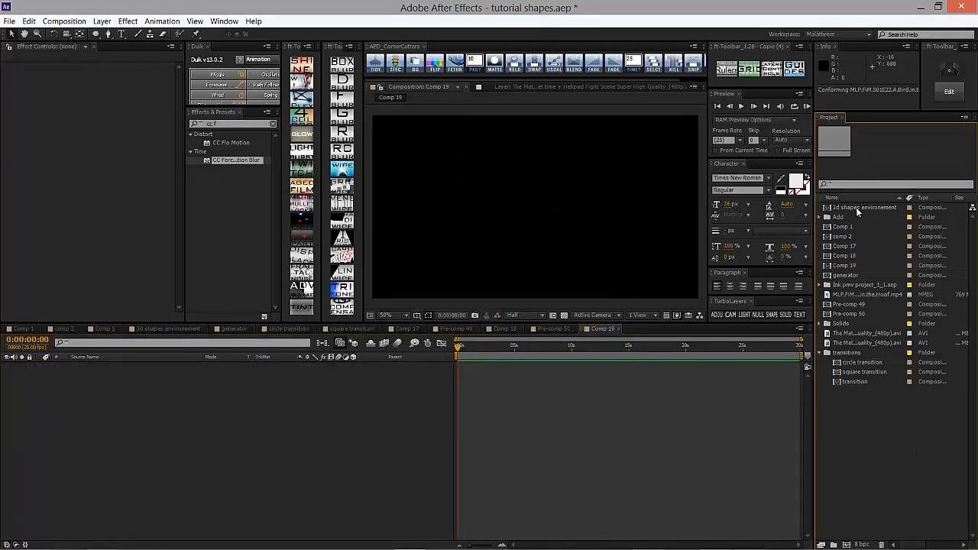
- Add the Bird in the Hoof video to Comp 19 and slide it earlier so the composition opens on the cottage interior scene
{"action": "left_click", "coordinate": [857, 207]}
{"action": "left_click_drag", "start_coordinate": [873, 296], "coordinate": [511, 394]}
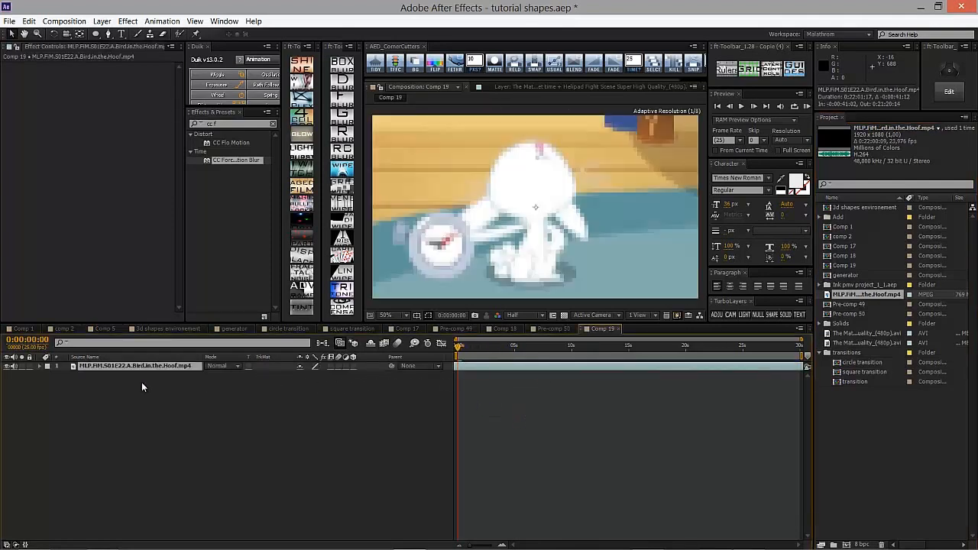
{"action": "left_click_drag", "start_coordinate": [457, 370], "coordinate": [498, 368]}
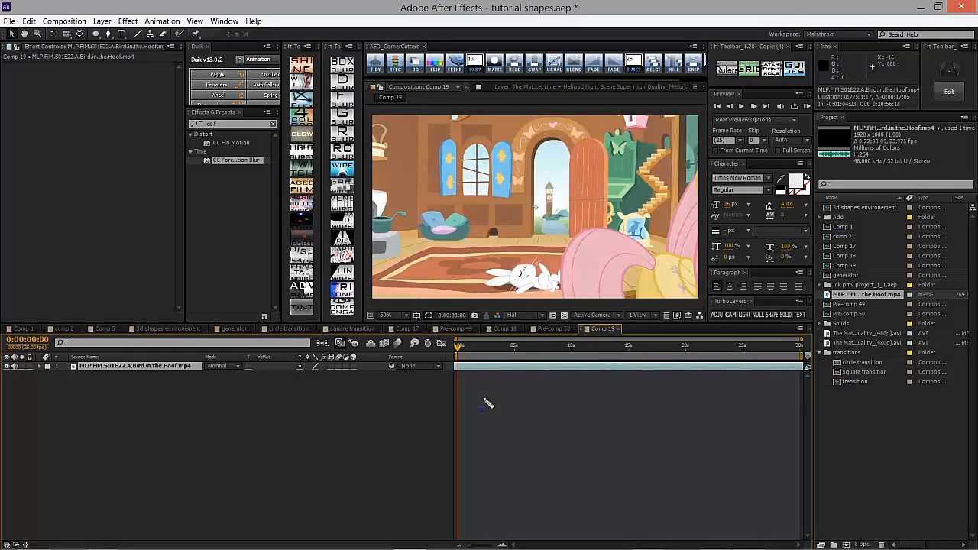
{"action": "left_click_drag", "start_coordinate": [489, 395], "coordinate": [540, 426]}
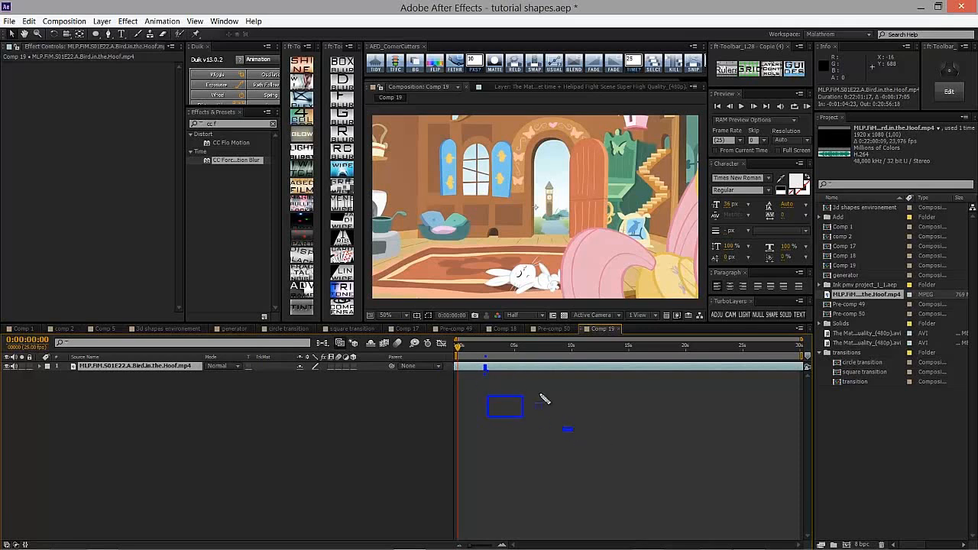
{"action": "key", "text": "Escape"}
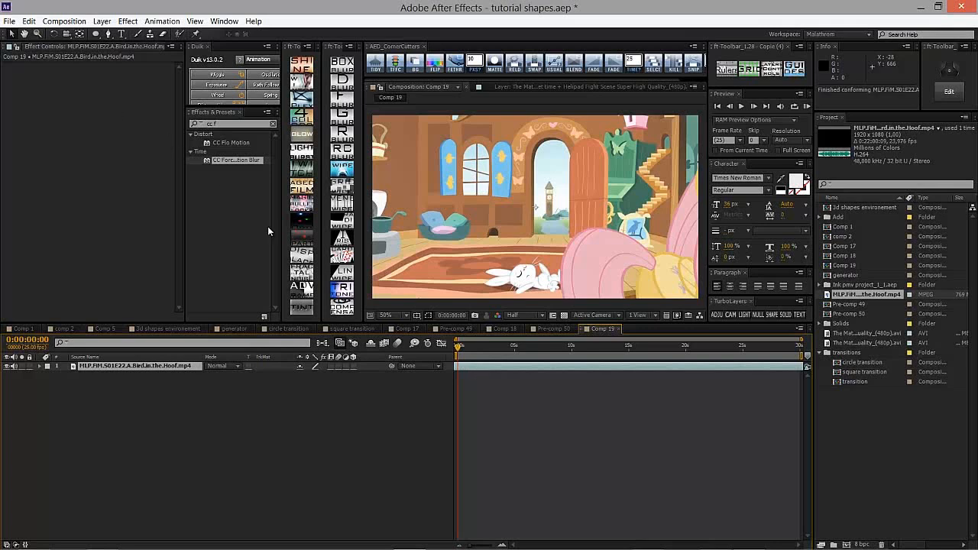
- Split the video layer at 0:00:00:00 and delete the part before the composition start
{"action": "left_click", "coordinate": [76, 23]}
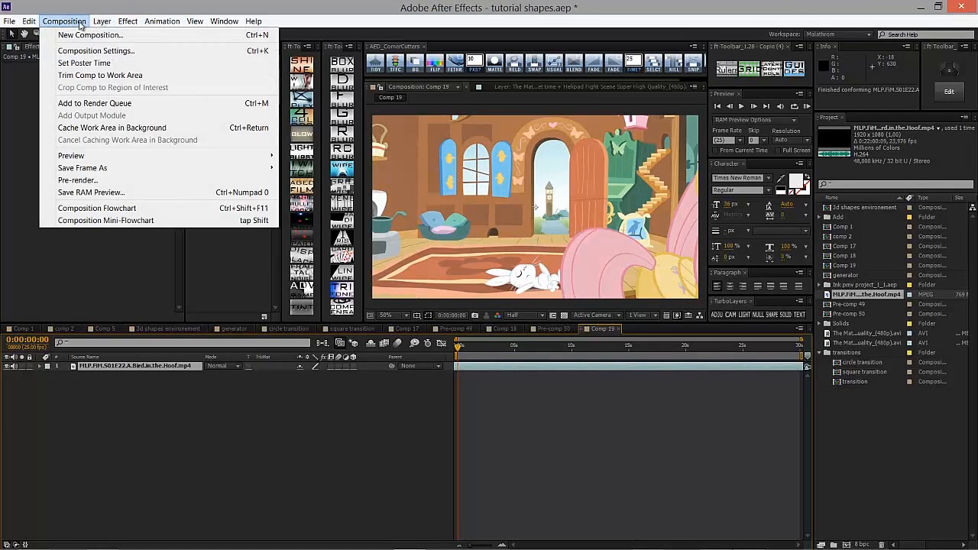
{"action": "mouse_move", "coordinate": [103, 25]}
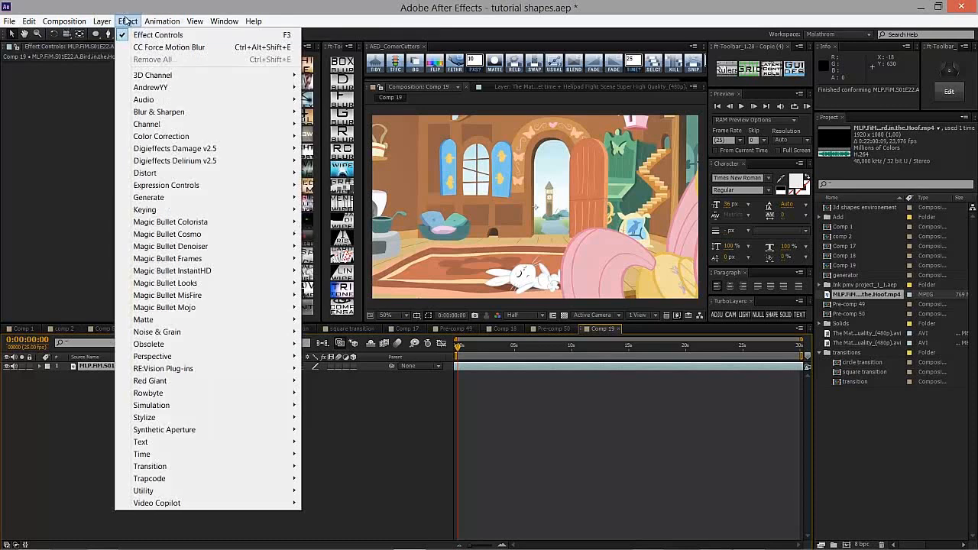
{"action": "mouse_move", "coordinate": [30, 23]}
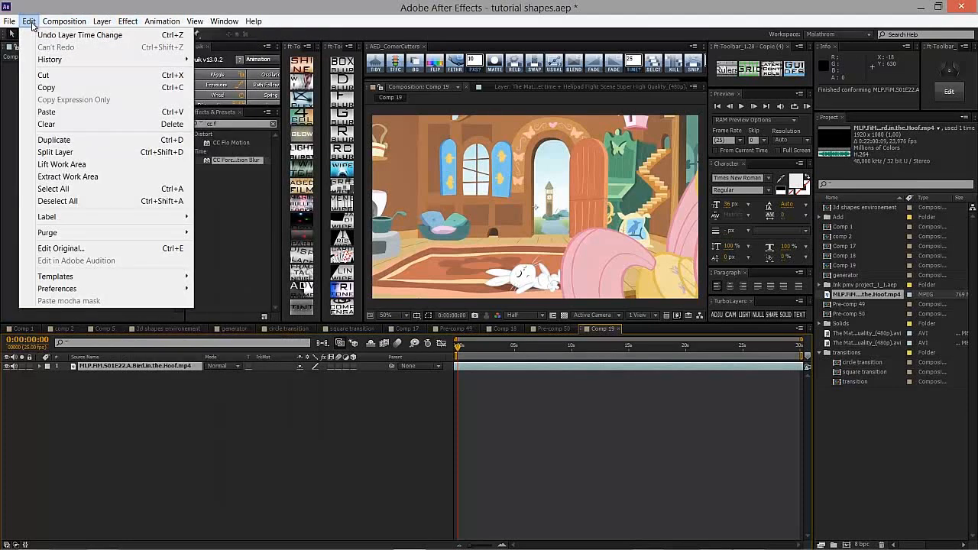
{"action": "left_click", "coordinate": [77, 152]}
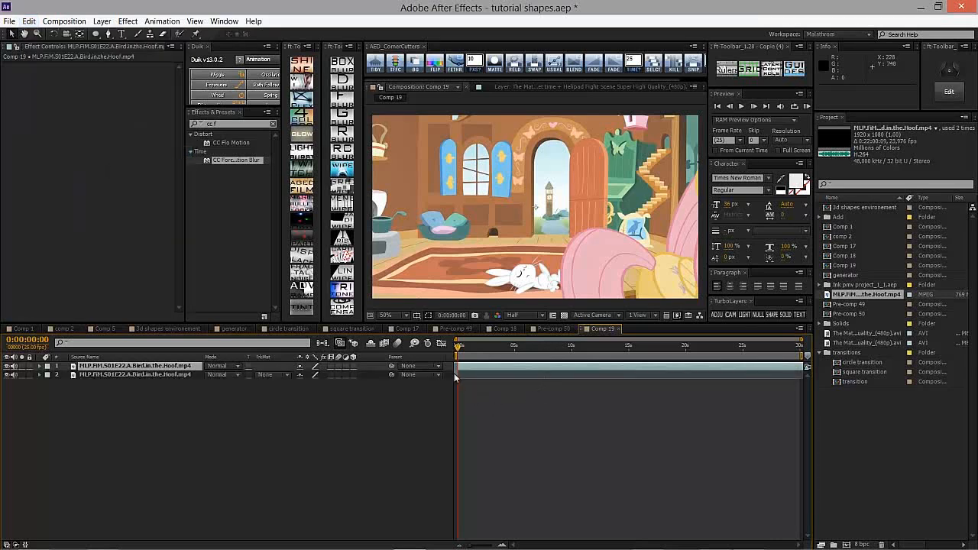
{"action": "left_click", "coordinate": [456, 374]}
{"action": "key", "text": "Delete"}
{"action": "left_click", "coordinate": [466, 367]}
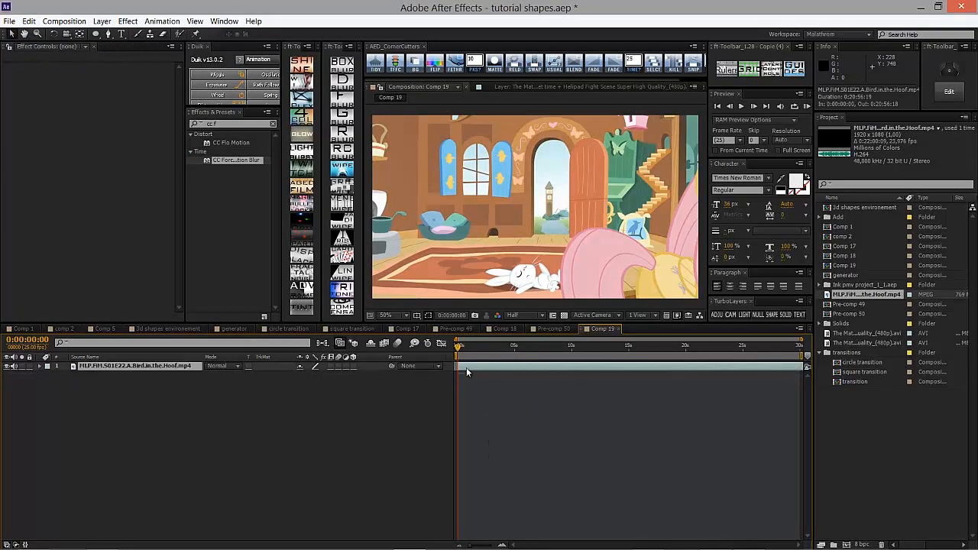
- Split the video layer at 0:00:08:13 and move the second part earlier to about 0:00:04:15, overlapping the first part
{"action": "left_click", "coordinate": [488, 347]}
{"action": "mouse_move", "coordinate": [536, 348]}
{"action": "left_mouse_down"}
{"action": "mouse_move", "coordinate": [527, 348]}
{"action": "mouse_move", "coordinate": [579, 348]}
{"action": "mouse_move", "coordinate": [554, 348]}
{"action": "left_mouse_up"}
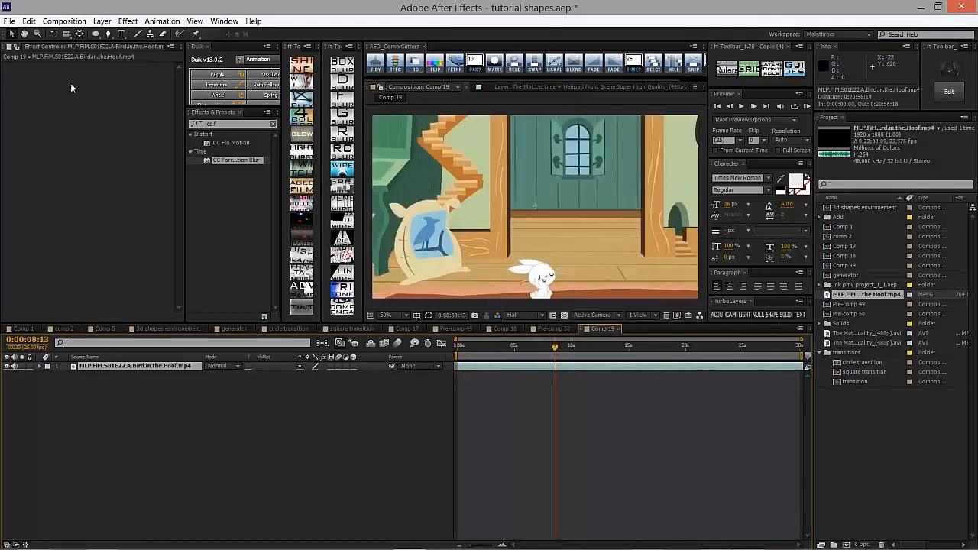
{"action": "key", "text": "ctrl+d"}
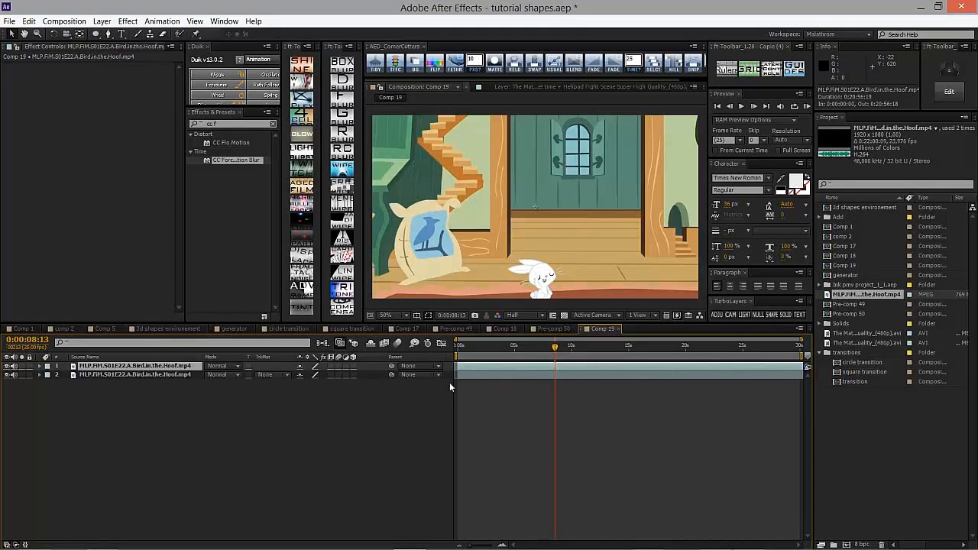
{"action": "key", "text": "Delete"}
{"action": "left_click", "coordinate": [108, 370]}
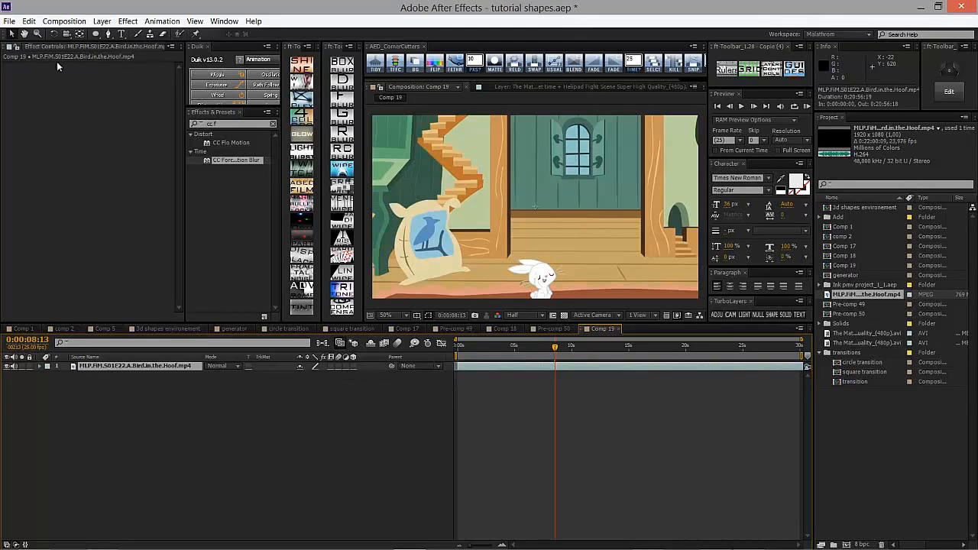
{"action": "left_click", "coordinate": [29, 21]}
{"action": "left_click", "coordinate": [55, 152]}
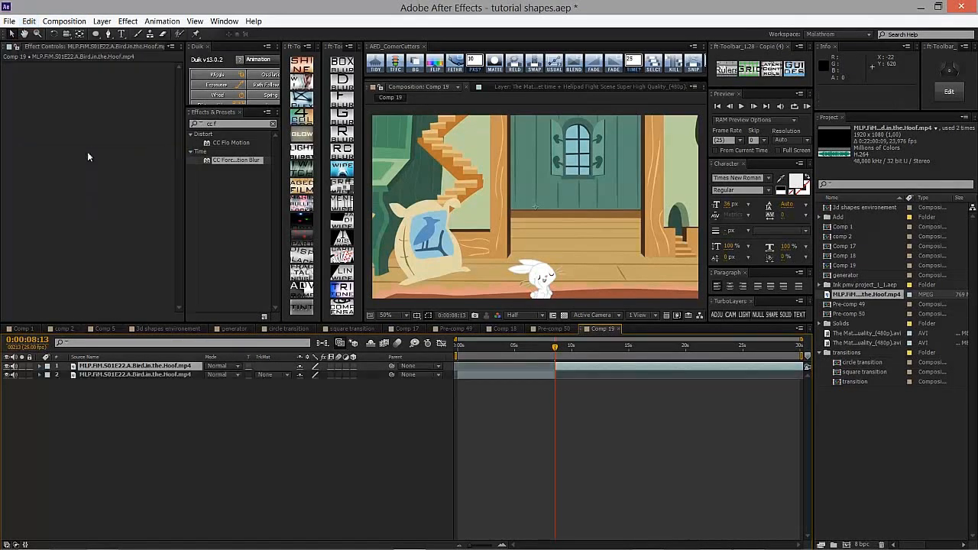
{"action": "left_click_drag", "start_coordinate": [550, 349], "coordinate": [498, 348]}
{"action": "left_click_drag", "start_coordinate": [583, 365], "coordinate": [512, 349]}
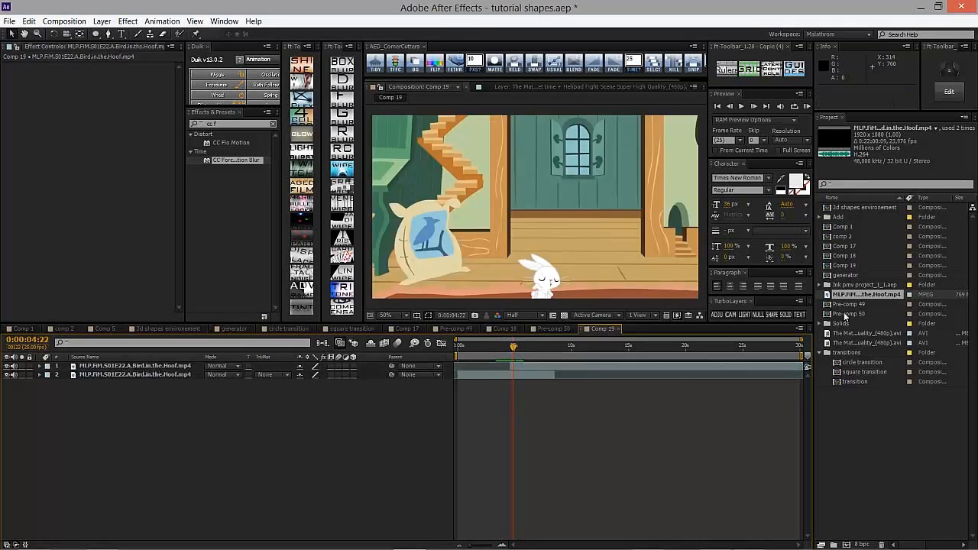
- Add Comp 17 to the timeline above both video layers, starting at 0:00:04:15 with the second part
{"action": "left_click", "coordinate": [849, 246]}
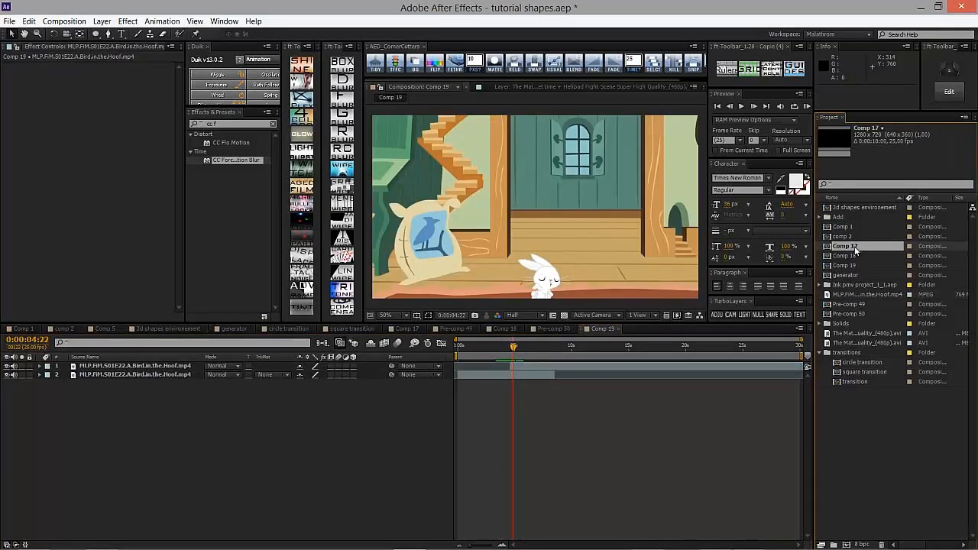
{"action": "left_click_drag", "start_coordinate": [853, 254], "coordinate": [511, 372]}
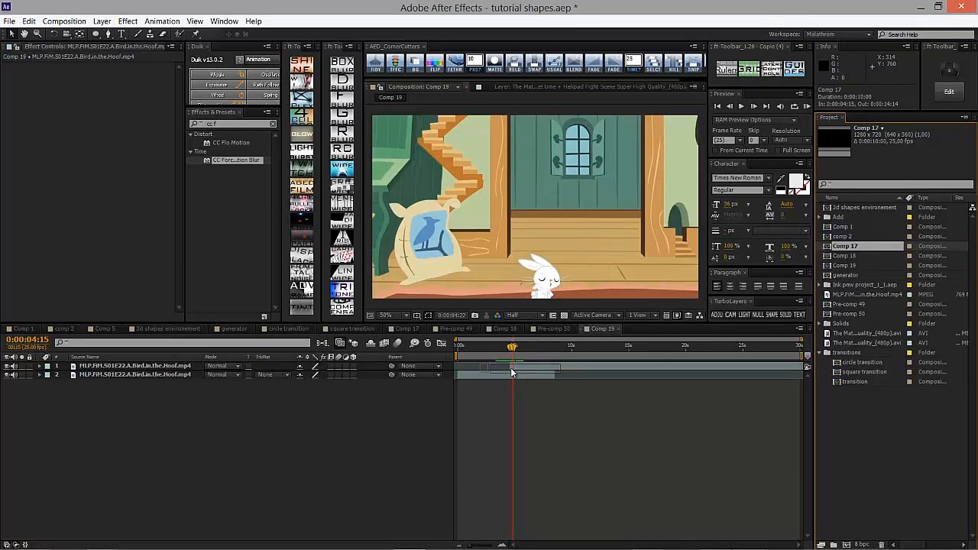
{"action": "left_click_drag", "start_coordinate": [512, 372], "coordinate": [511, 373]}
{"action": "left_click_drag", "start_coordinate": [175, 375], "coordinate": [174, 363]}
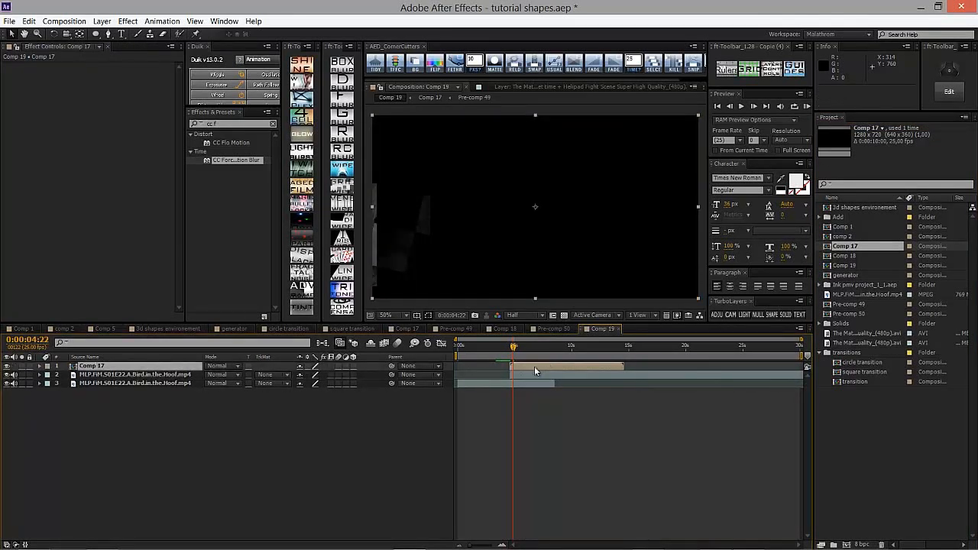
- Set the upper video layer's track matte to Luma Matte "Comp 17" and preview the transition
{"action": "left_click", "coordinate": [282, 375]}
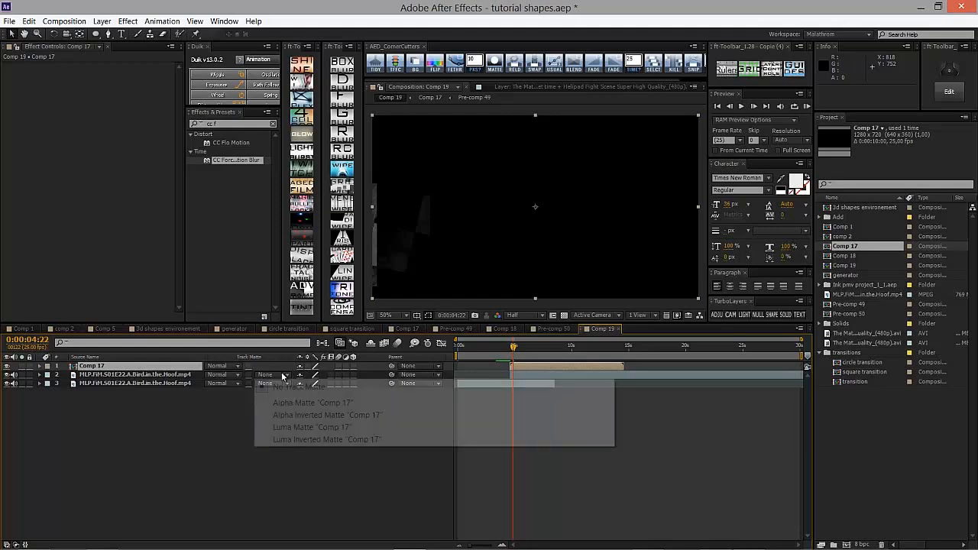
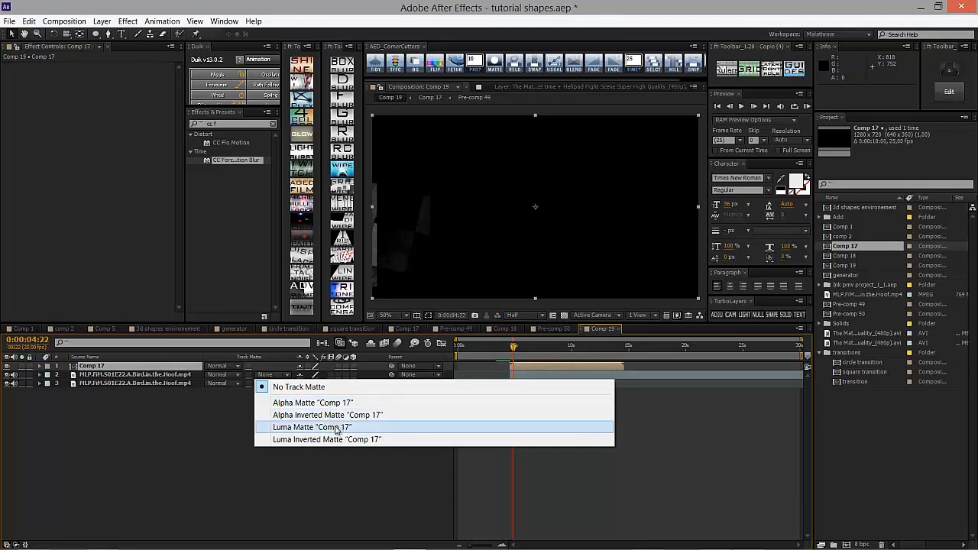
{"action": "left_click", "coordinate": [336, 428]}
{"action": "mouse_move", "coordinate": [511, 350]}
{"action": "left_mouse_down"}
{"action": "mouse_move", "coordinate": [542, 349]}
{"action": "mouse_move", "coordinate": [515, 352]}
{"action": "left_mouse_up"}
{"action": "key", "text": "space"}
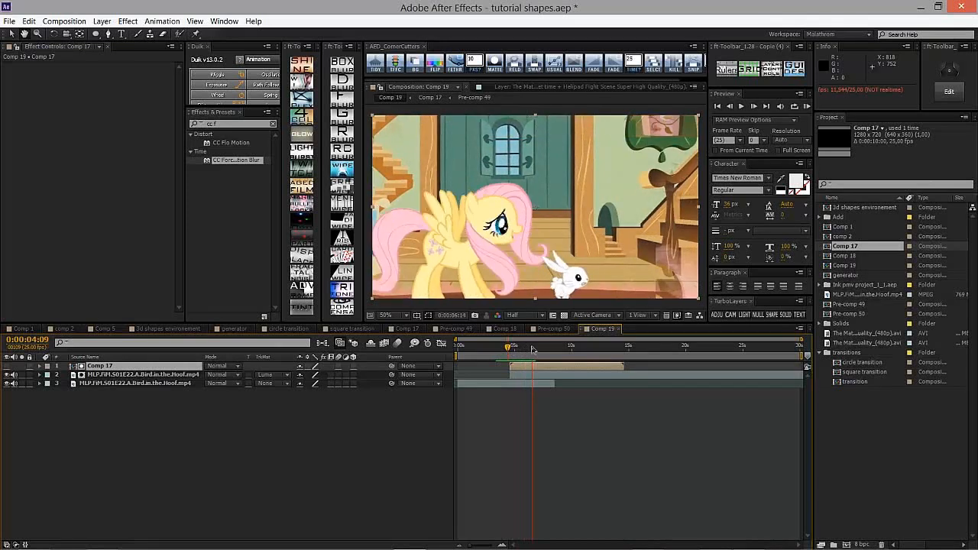
{"action": "left_click_drag", "start_coordinate": [508, 350], "coordinate": [535, 351]}
{"action": "left_click", "coordinate": [144, 369]}
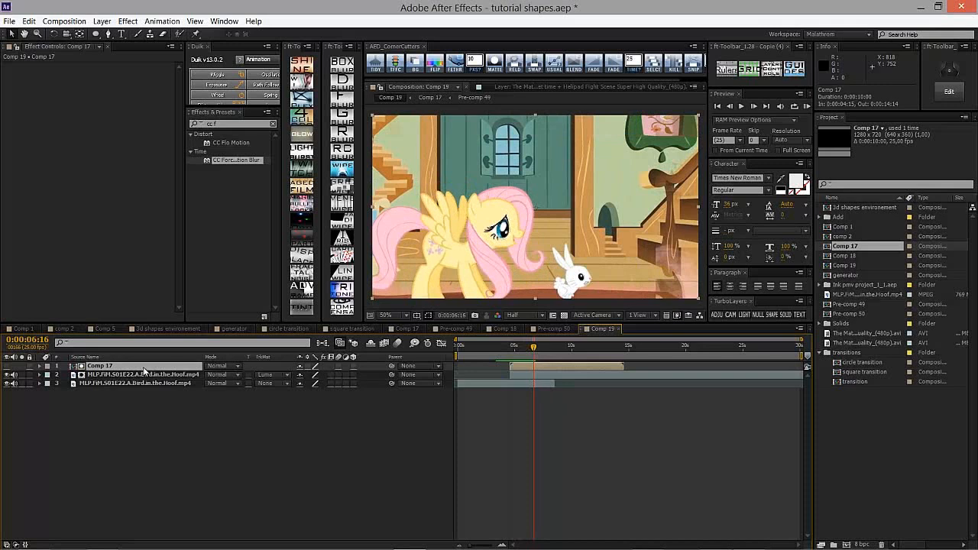
- Replace Comp 17 with Comp 18 above both videos, starting at 0:00:04:15, and set the upper video's track matte to Luma Matte "Comp 18"
{"action": "key", "text": "Delete"}
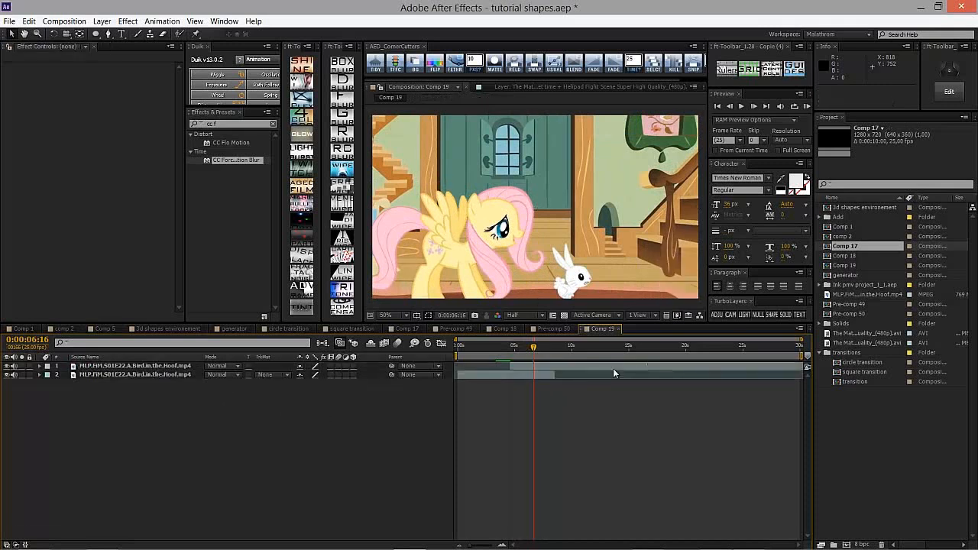
{"action": "left_click_drag", "start_coordinate": [857, 256], "coordinate": [178, 367]}
{"action": "left_click_drag", "start_coordinate": [491, 367], "coordinate": [514, 348]}
{"action": "left_click", "coordinate": [265, 374]}
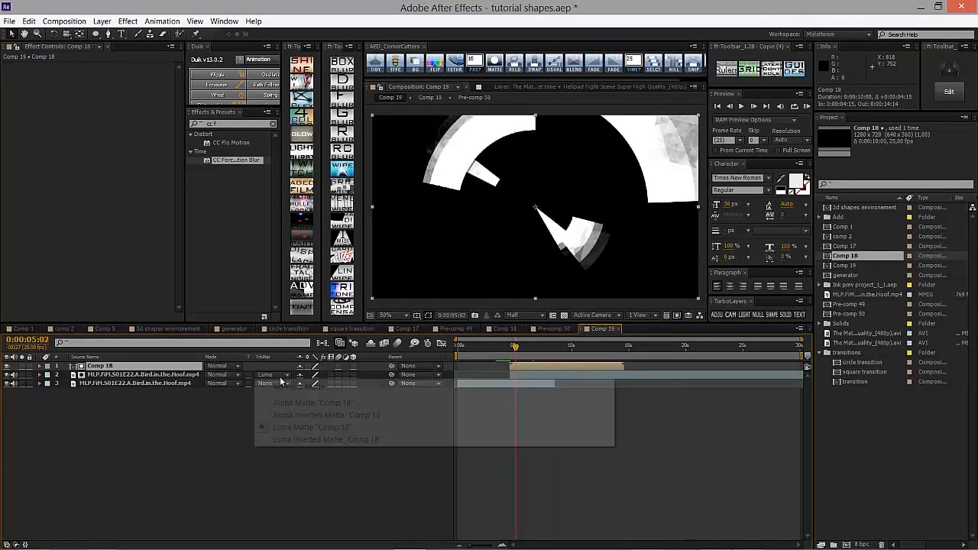
- Preview the Comp 18 transition up to about 0:00:06:21 and save the project
{"action": "left_click", "coordinate": [168, 461]}
{"action": "left_click_drag", "start_coordinate": [505, 349], "coordinate": [535, 347]}
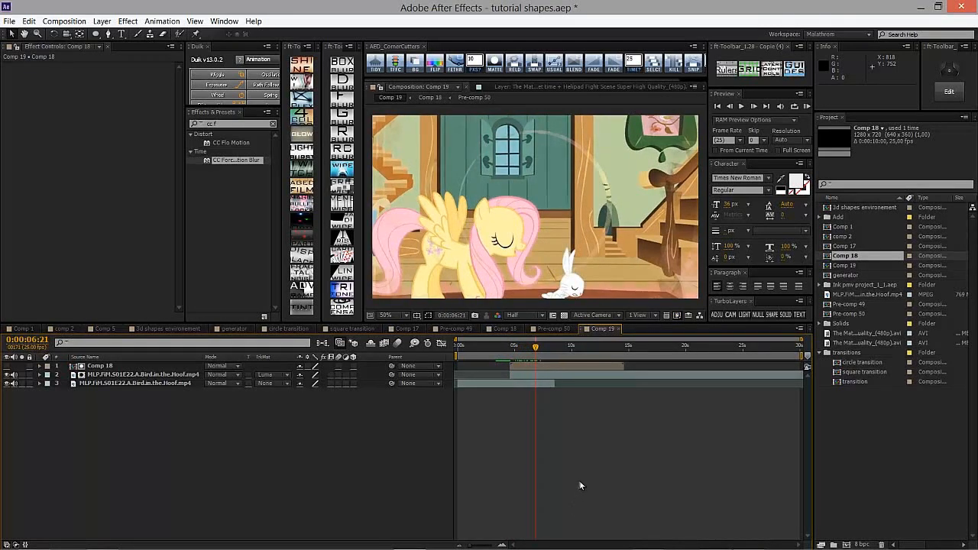
{"action": "key", "text": "ctrl+s"}
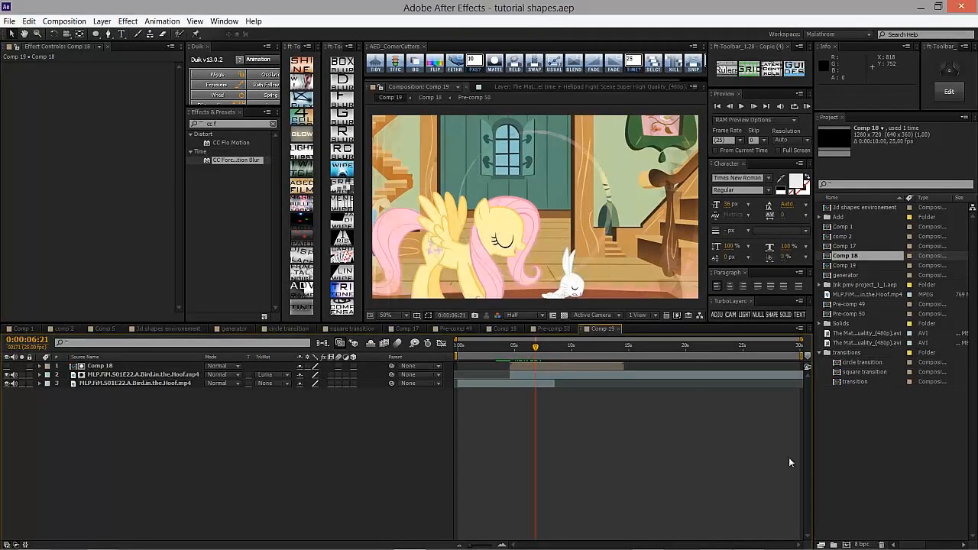
- Open the 3d shapes environment composition, preview its particles, and examine the Particular emitter settings on Black Solid 85
{"action": "left_click", "coordinate": [176, 329]}
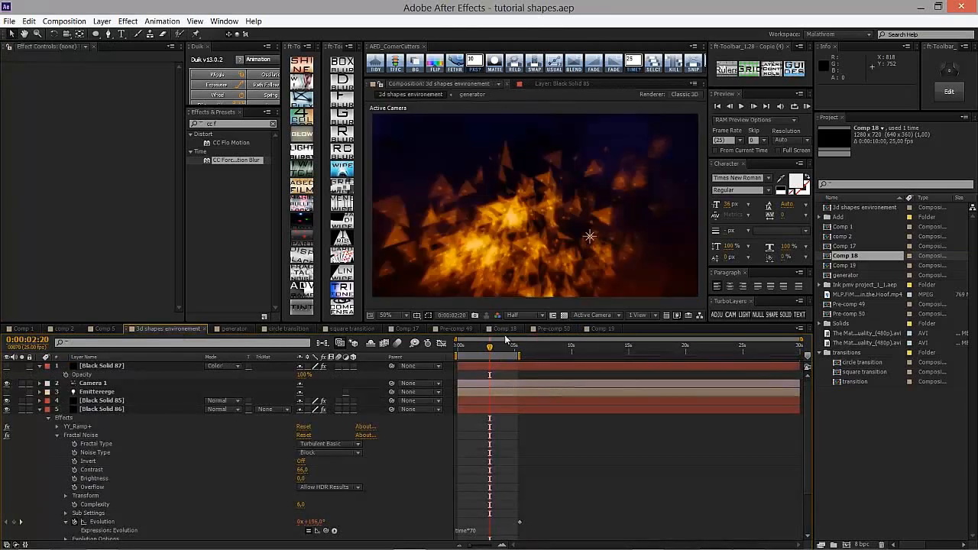
{"action": "left_click", "coordinate": [471, 348]}
{"action": "left_click_drag", "start_coordinate": [471, 350], "coordinate": [498, 351]}
{"action": "left_click", "coordinate": [113, 402]}
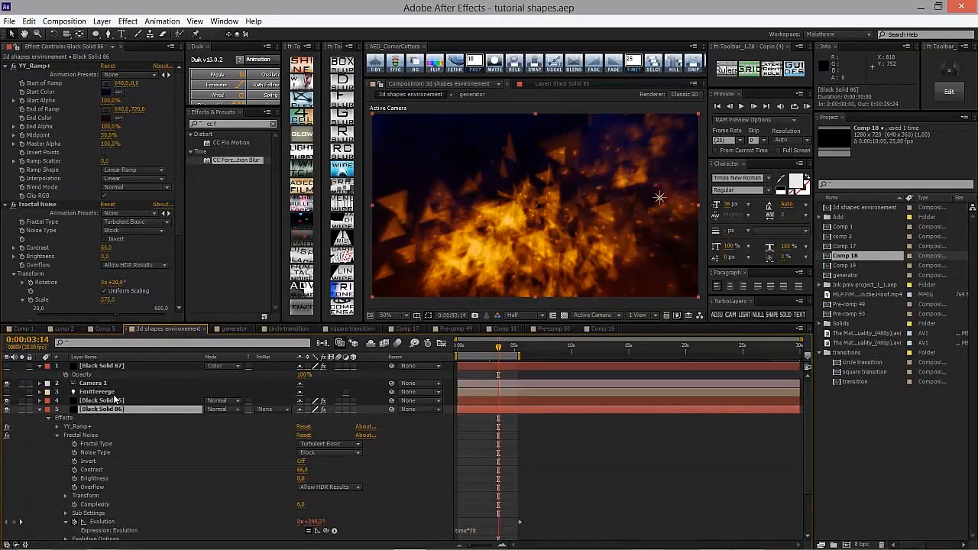
{"action": "mouse_move", "coordinate": [181, 108]}
{"action": "left_mouse_down"}
{"action": "mouse_move", "coordinate": [181, 283]}
{"action": "mouse_move", "coordinate": [181, 104]}
{"action": "left_mouse_up"}
{"action": "left_click", "coordinate": [32, 174]}
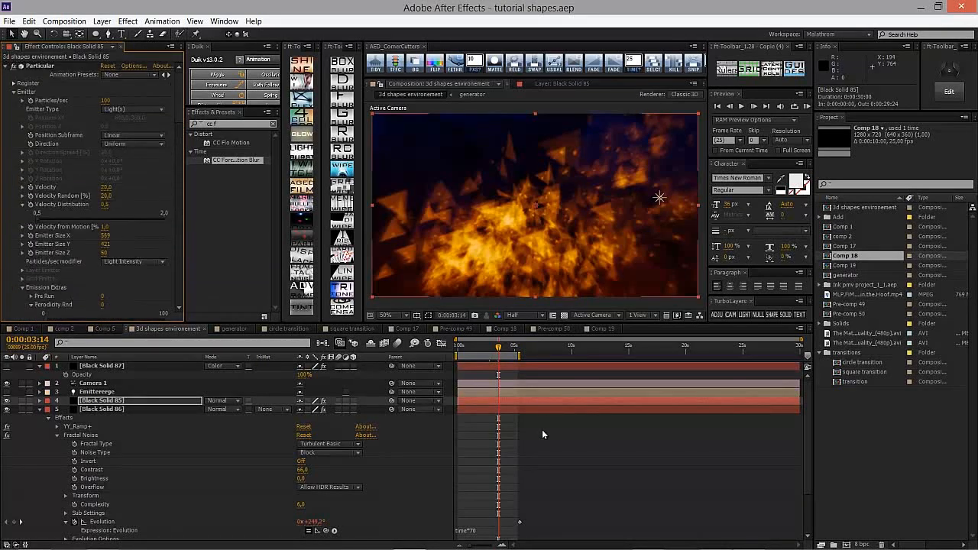
- Return to Comp 19 and check the start of the transition around 0:00:04:10
{"action": "left_click", "coordinate": [599, 328]}
{"action": "mouse_move", "coordinate": [516, 351]}
{"action": "left_mouse_down"}
{"action": "mouse_move", "coordinate": [485, 351]}
{"action": "mouse_move", "coordinate": [515, 350]}
{"action": "left_mouse_up"}
{"action": "mouse_move", "coordinate": [149, 542]}
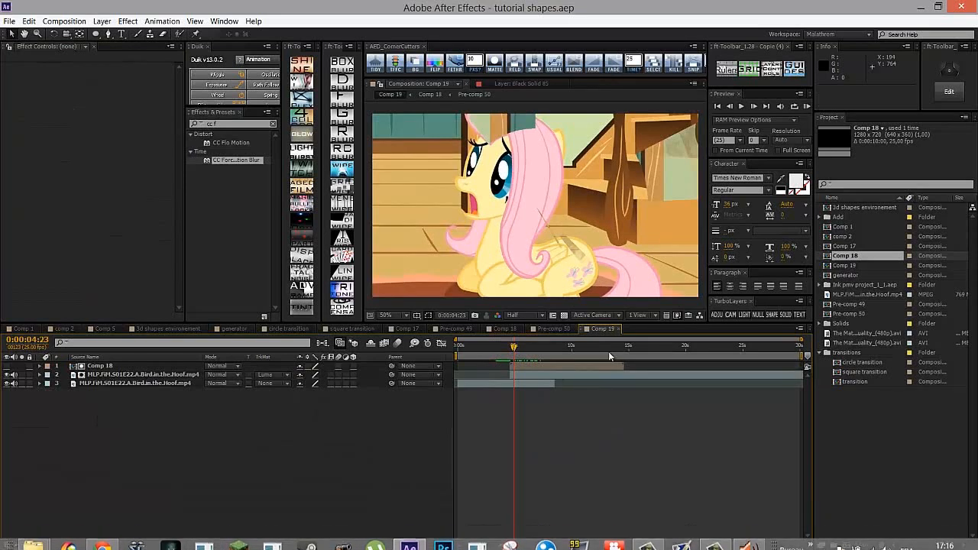
{"action": "mouse_move", "coordinate": [520, 352]}
{"action": "left_mouse_down"}
{"action": "mouse_move", "coordinate": [500, 354]}
{"action": "mouse_move", "coordinate": [597, 356]}
{"action": "mouse_move", "coordinate": [508, 354]}
{"action": "left_mouse_up"}
- Create a 1280 x 720, 25 fps, 30-second composition named Comp 20 and add a black solid to it
{"action": "left_click", "coordinate": [887, 443]}
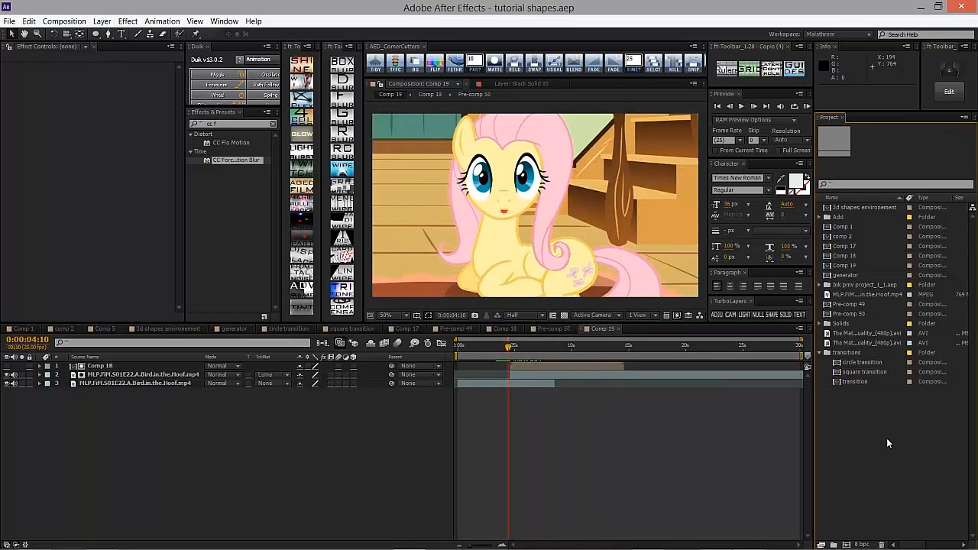
{"action": "left_click", "coordinate": [844, 542]}
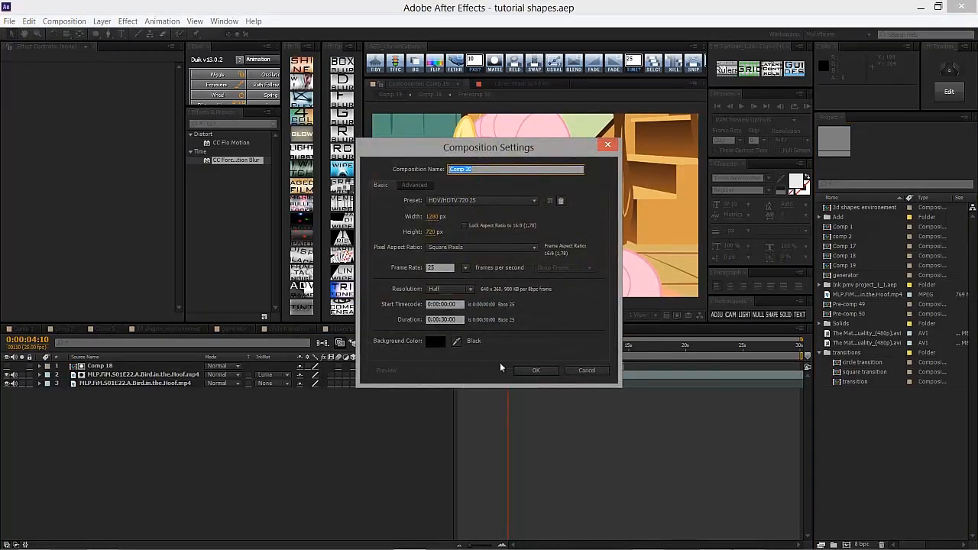
{"action": "left_click", "coordinate": [536, 370]}
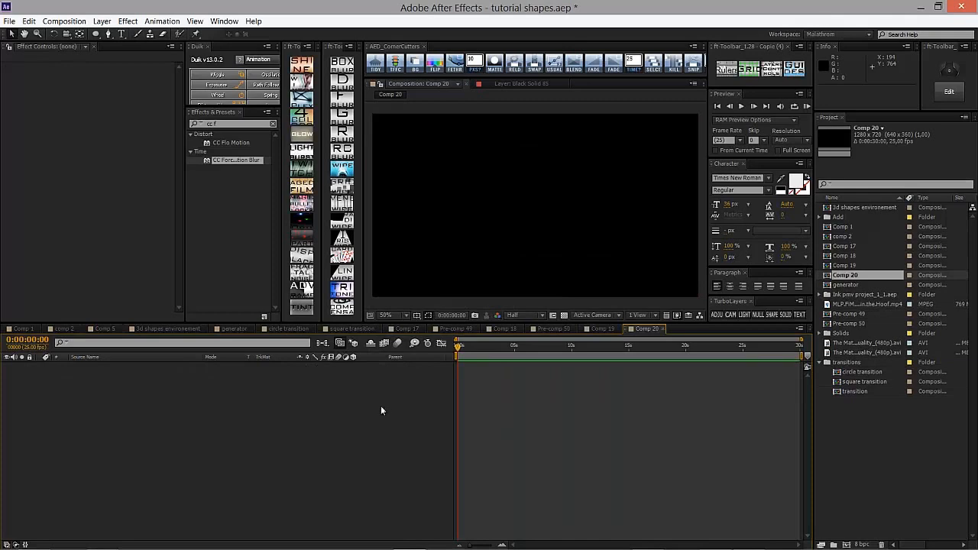
{"action": "key", "text": "ctrl+y"}
{"action": "key", "text": "Return"}
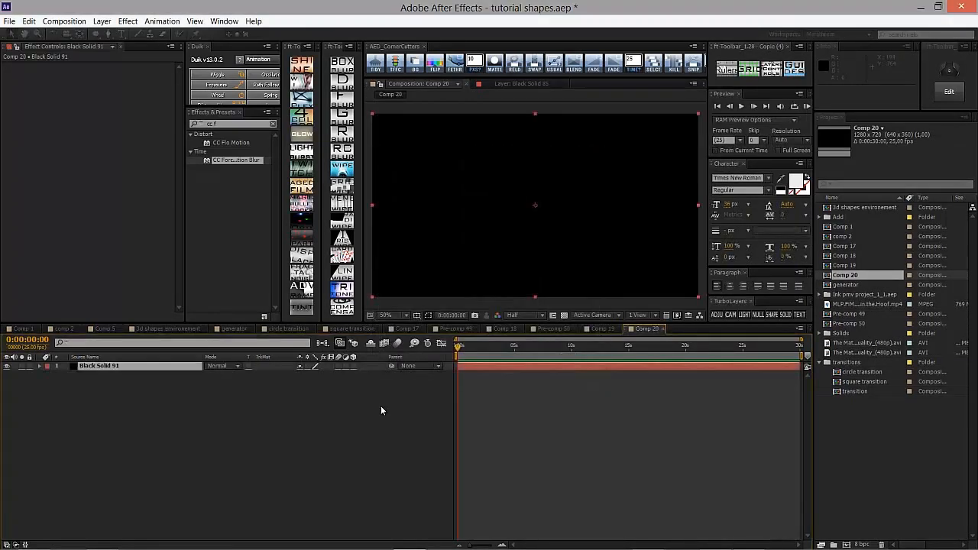
- Apply Particular to the black solid, expand its Emitter settings and preview the particles at 0:00:05:00
{"action": "left_click", "coordinate": [308, 239]}
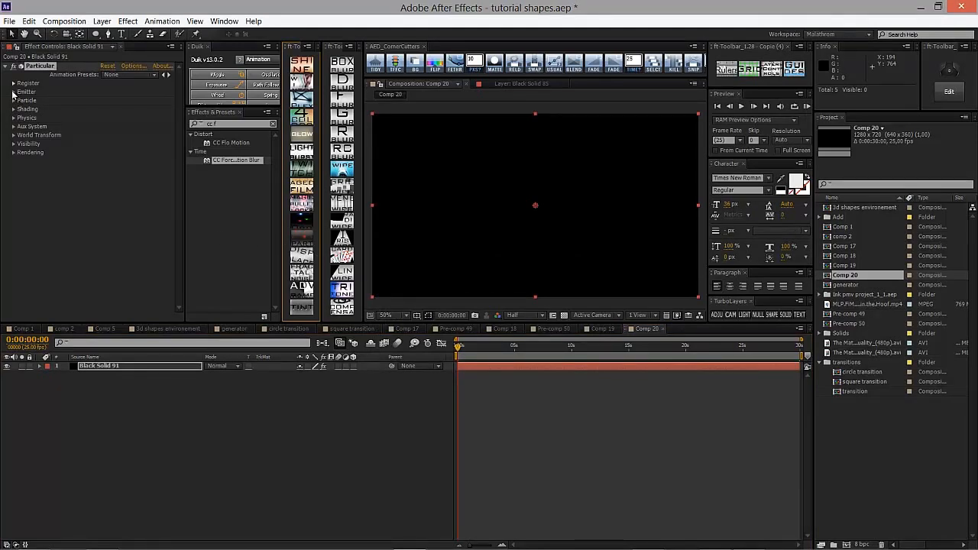
{"action": "left_click", "coordinate": [13, 92]}
{"action": "left_click_drag", "start_coordinate": [481, 352], "coordinate": [514, 349]}
{"action": "scroll", "coordinate": [85, 246], "scroll_direction": "down", "scroll_amount": 2}
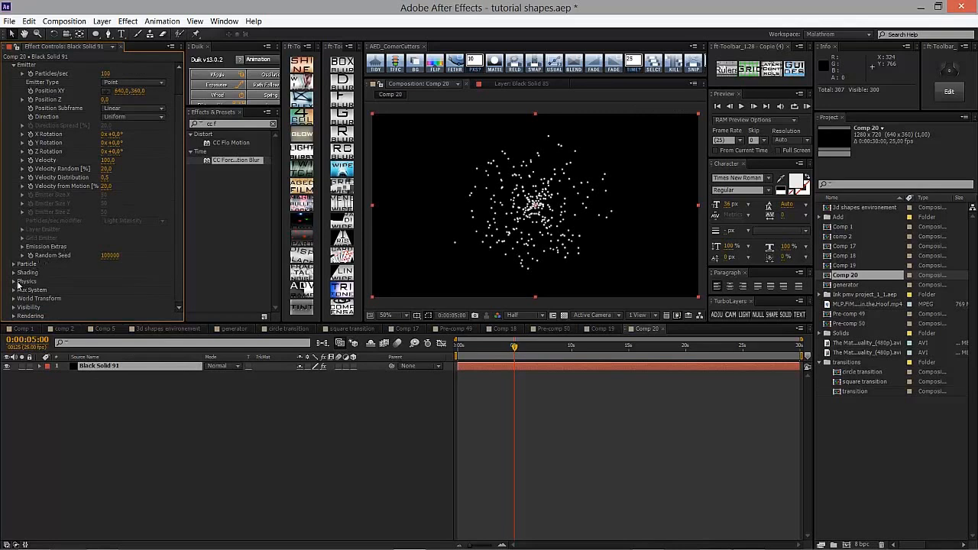
- Examine the 3d shapes environment composition for comparison and the particle types Particular offers in Comp 20
{"action": "left_click", "coordinate": [169, 329]}
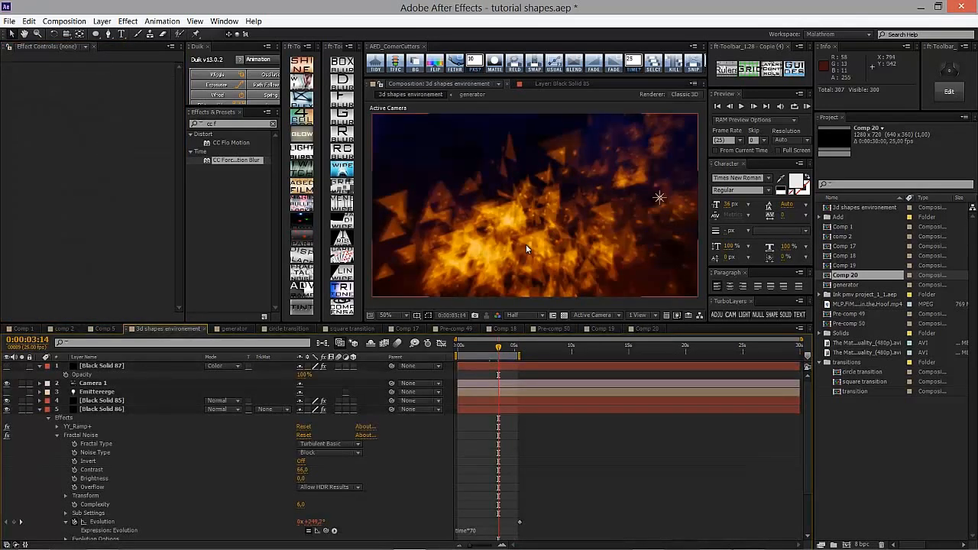
{"action": "left_click", "coordinate": [642, 329]}
{"action": "scroll", "coordinate": [46, 283], "scroll_direction": "down", "scroll_amount": 2}
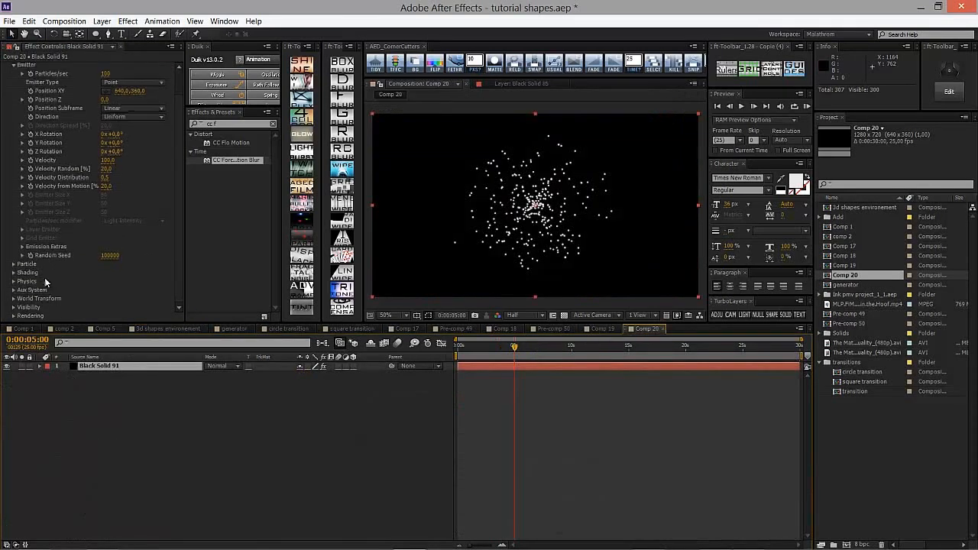
{"action": "left_click", "coordinate": [14, 264]}
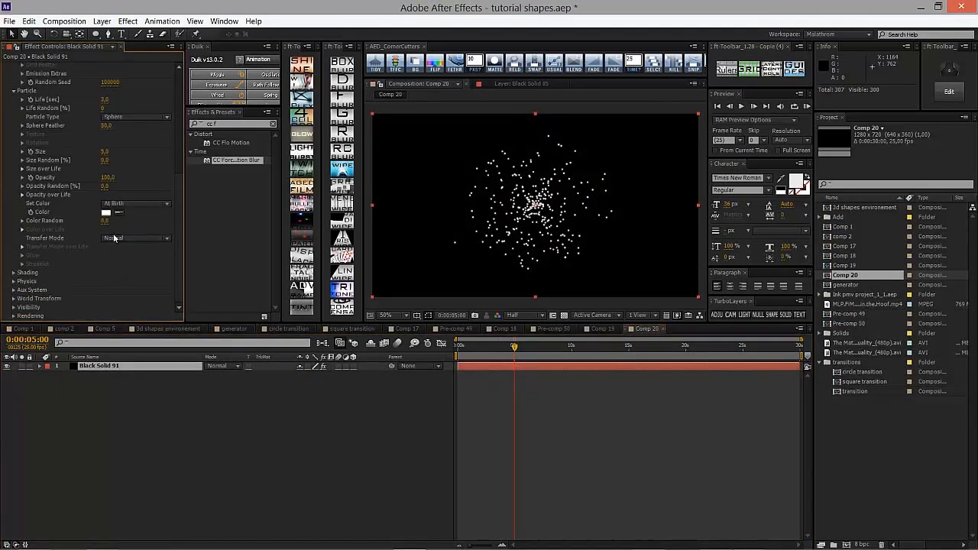
{"action": "left_click", "coordinate": [131, 117]}
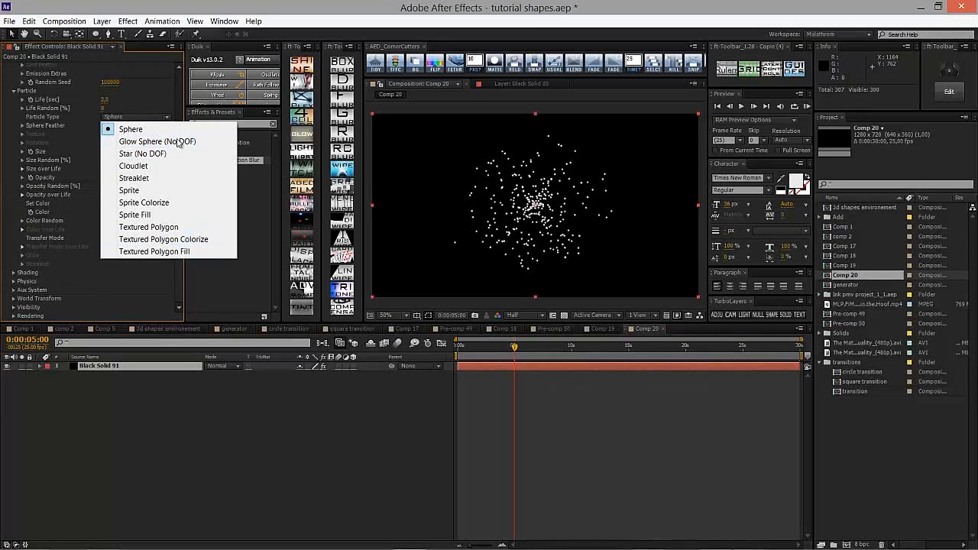
{"action": "left_click", "coordinate": [129, 117]}
{"action": "left_click", "coordinate": [221, 388]}
{"action": "left_click", "coordinate": [500, 368]}
{"action": "left_click", "coordinate": [428, 443]}
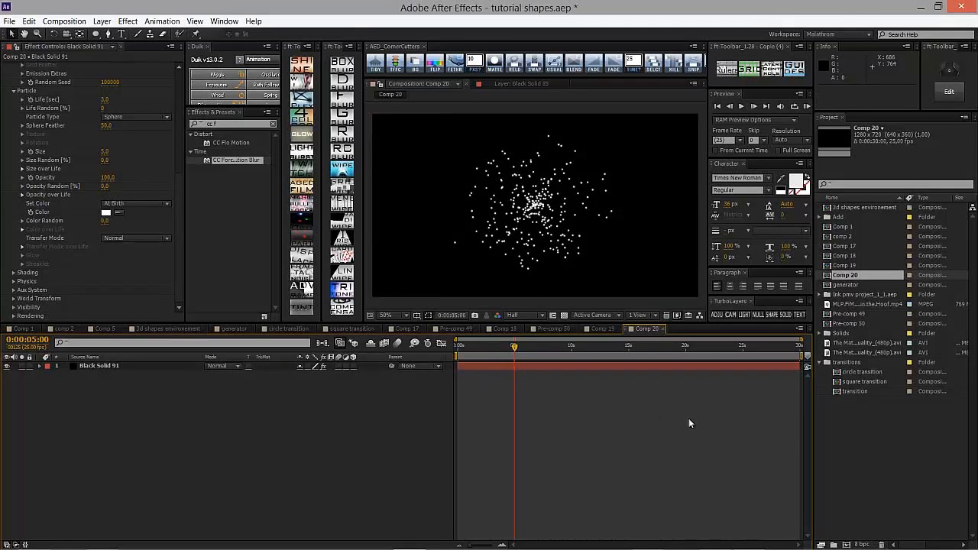
- Create a new composition named "triangle generator" and set its width and height to 150 px
{"action": "left_click", "coordinate": [848, 543]}
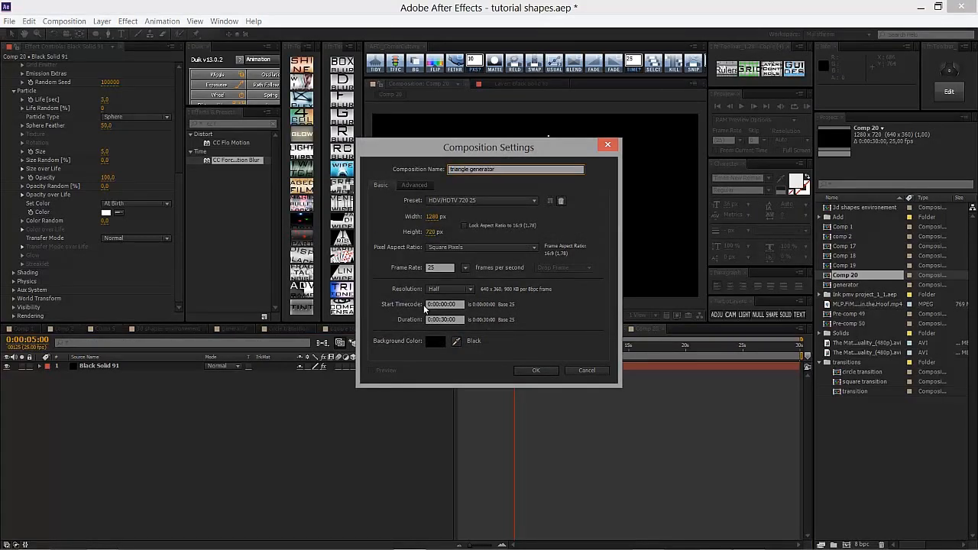
{"action": "key", "text": "Return"}
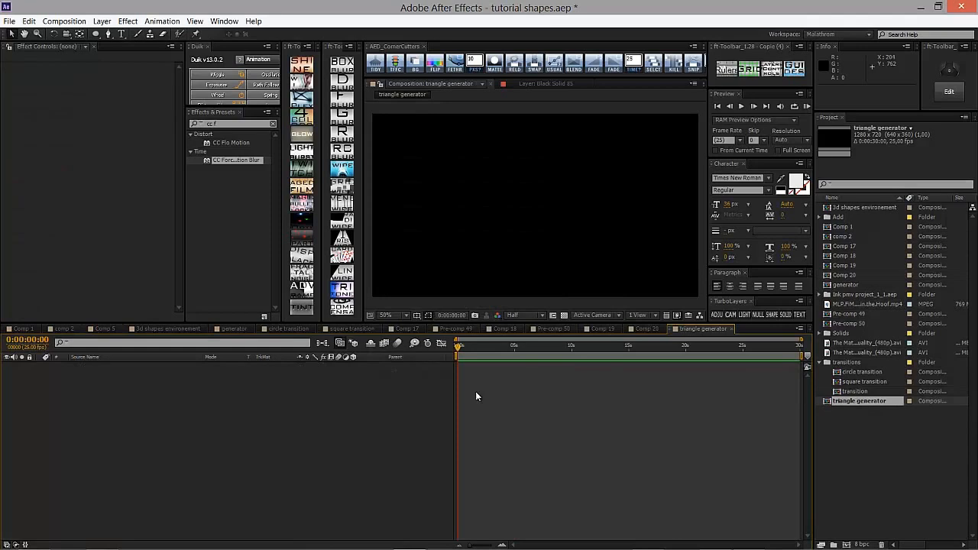
{"action": "right_click", "coordinate": [865, 400]}
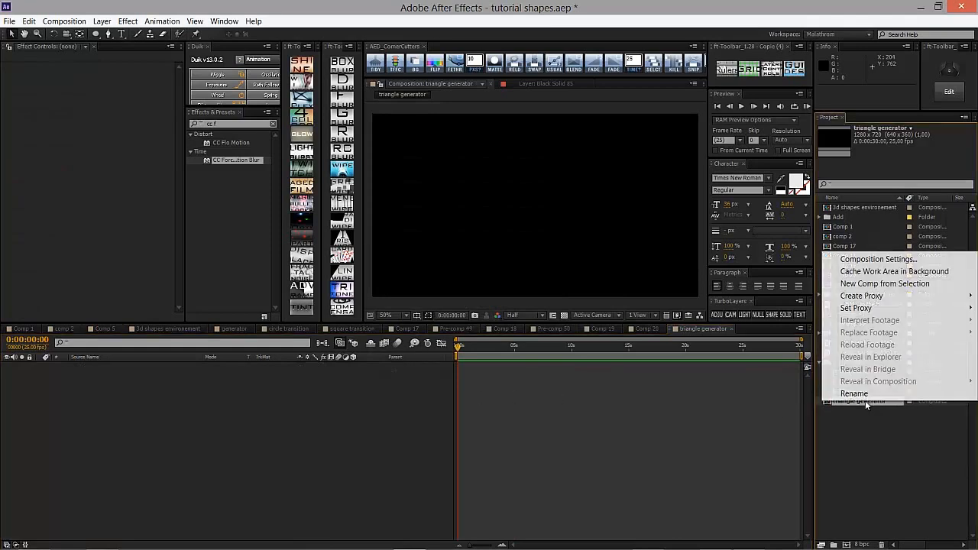
{"action": "left_click", "coordinate": [868, 262]}
{"action": "left_click", "coordinate": [432, 220]}
{"action": "type", "text": "150"}
{"action": "left_click", "coordinate": [430, 231]}
{"action": "type", "text": "150"}
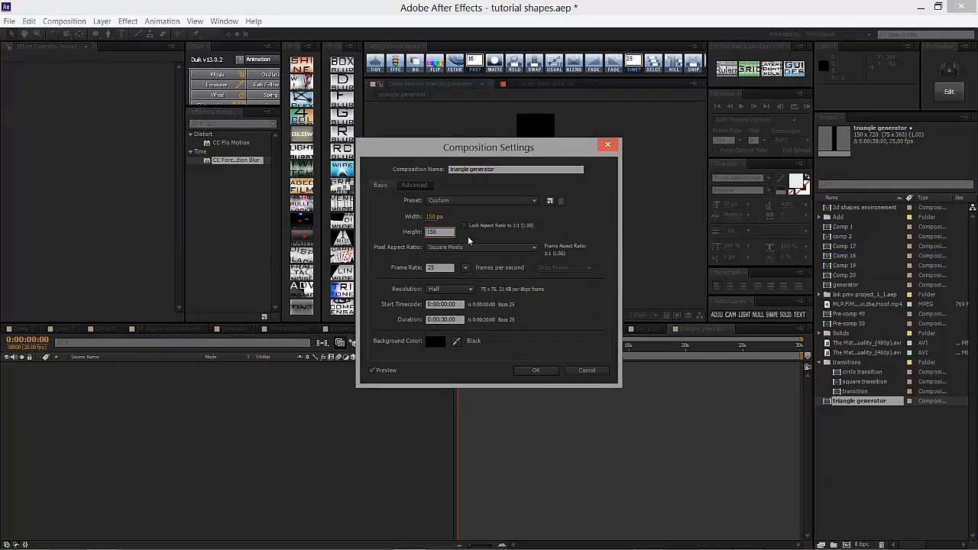
{"action": "key", "text": "Return"}
- Set the triangle generator composition's duration to 5 frames and return to its first frame
{"action": "left_click", "coordinate": [462, 319]}
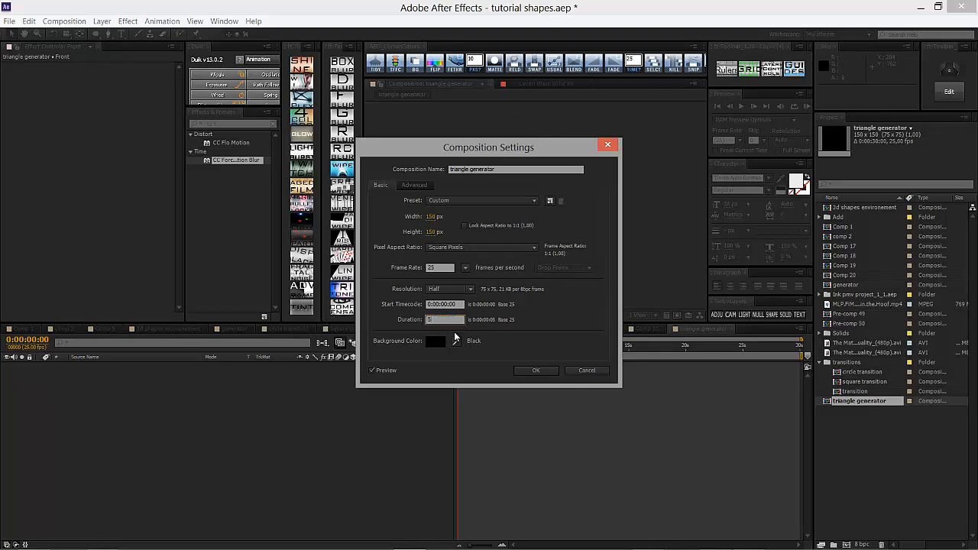
{"action": "left_click", "coordinate": [535, 370]}
{"action": "left_click_drag", "start_coordinate": [460, 347], "coordinate": [384, 367]}
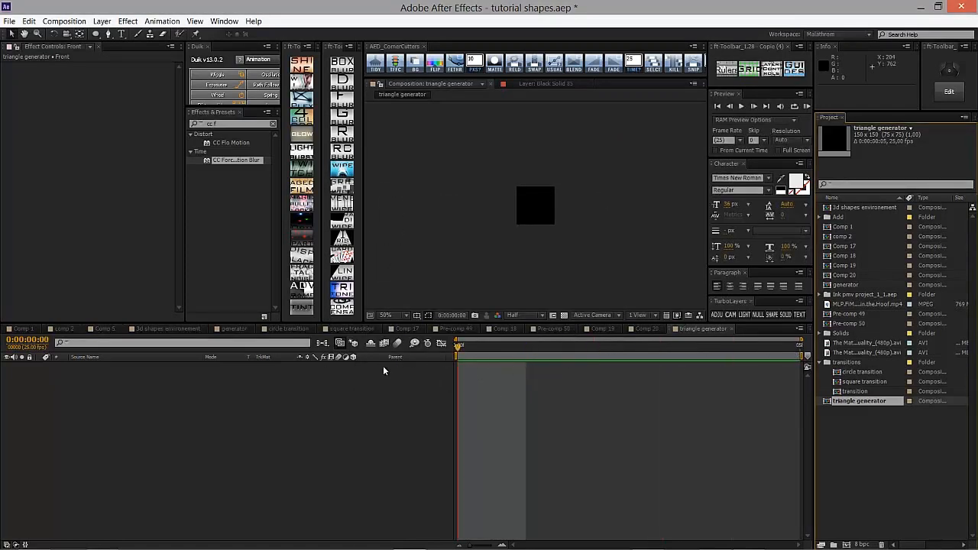
- Draw a large white triangle with the Pen tool at frame 0 and trim its shape layer to that single frame
{"action": "left_click", "coordinate": [108, 33]}
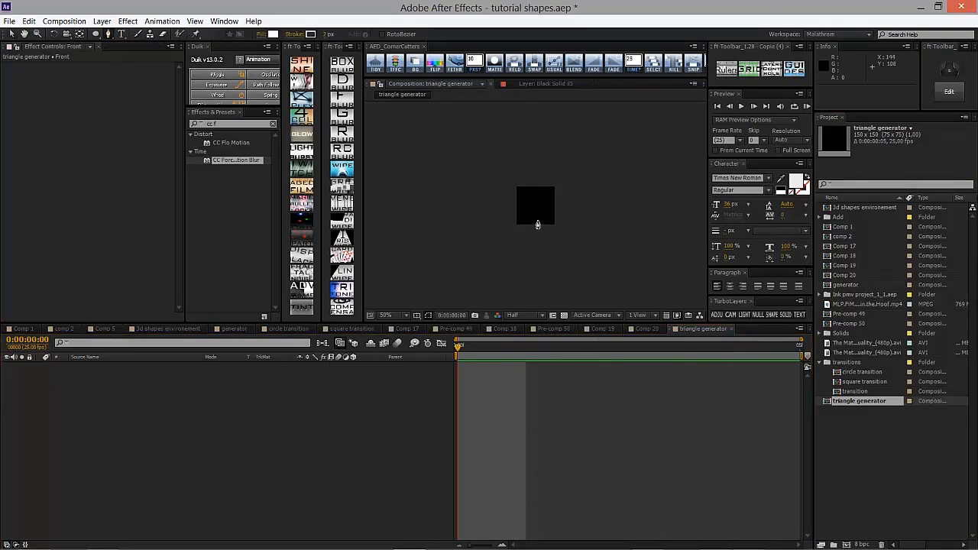
{"action": "scroll", "coordinate": [537, 224], "scroll_direction": "up", "scroll_amount": 4}
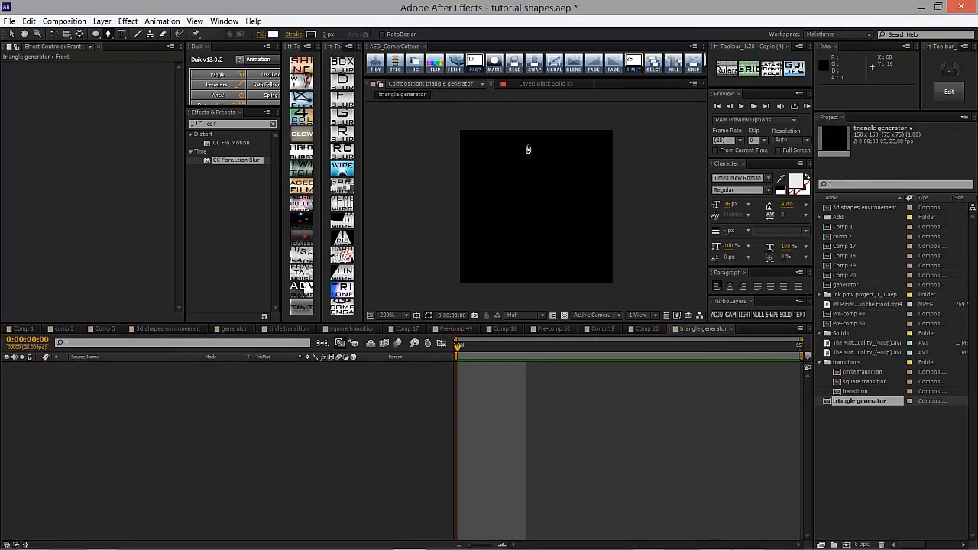
{"action": "left_click", "coordinate": [527, 146]}
{"action": "left_click", "coordinate": [482, 267]}
{"action": "left_click", "coordinate": [590, 221]}
{"action": "left_click", "coordinate": [528, 146]}
{"action": "left_click", "coordinate": [542, 408]}
{"action": "left_click_drag", "start_coordinate": [792, 365], "coordinate": [524, 351]}
- Draw a second, differently shaped triangle on its own shape layer at 0:00:00:01 and trim that layer to the one frame
{"action": "left_click", "coordinate": [525, 346]}
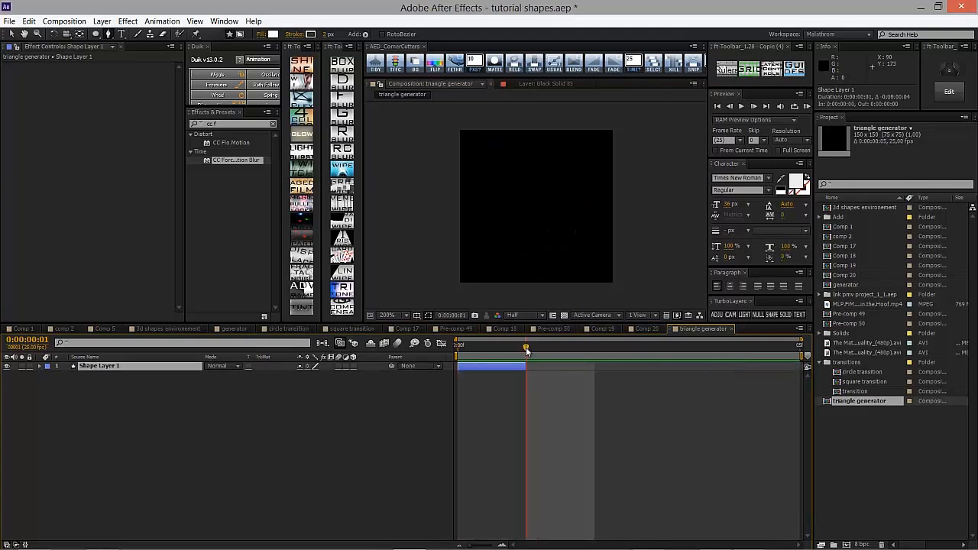
{"action": "left_click", "coordinate": [501, 143]}
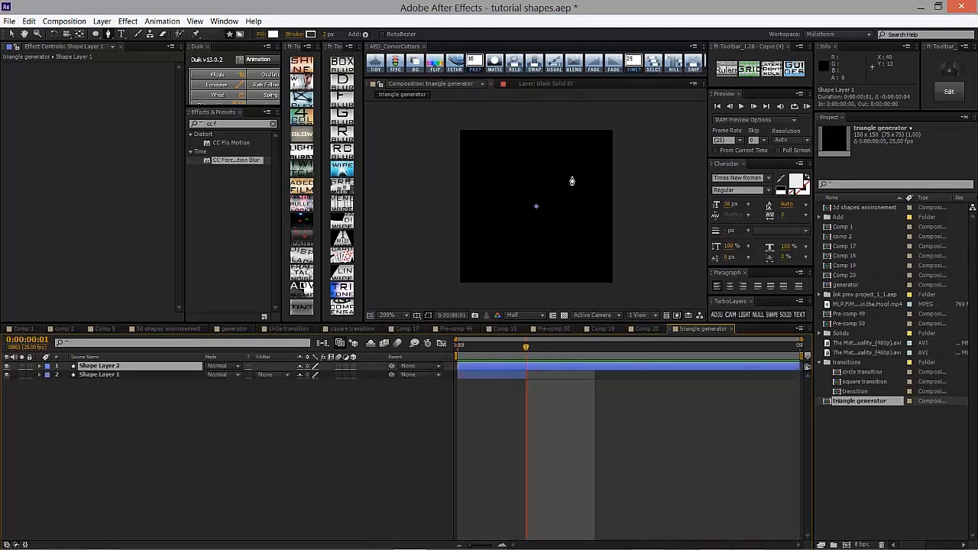
{"action": "left_click", "coordinate": [601, 179]}
{"action": "left_click", "coordinate": [520, 268]}
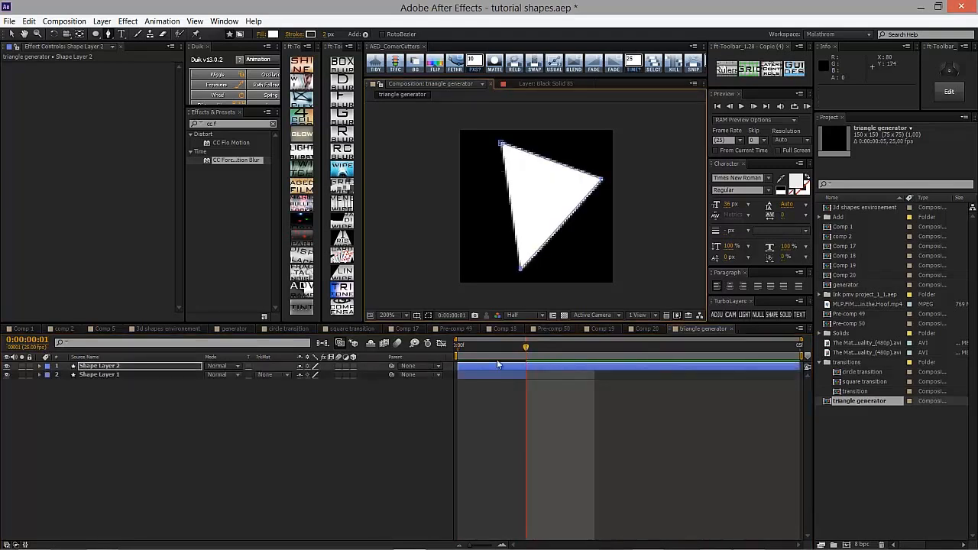
{"action": "left_click_drag", "start_coordinate": [458, 366], "coordinate": [526, 366]}
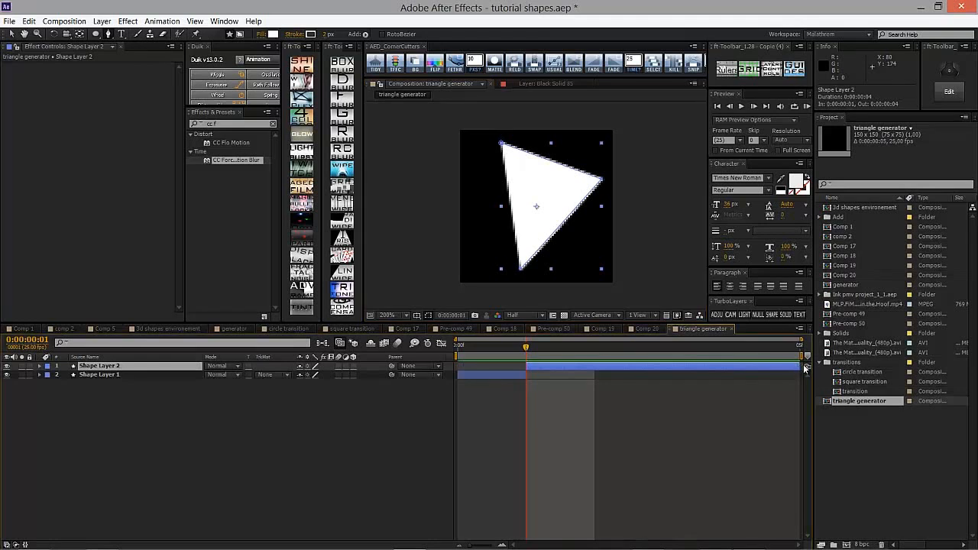
{"action": "left_click_drag", "start_coordinate": [805, 366], "coordinate": [594, 366]}
- Draw a third, smaller triangle in the upper right of the composition at 0:00:00:02 and trim its new layer to that frame
{"action": "left_click", "coordinate": [594, 345]}
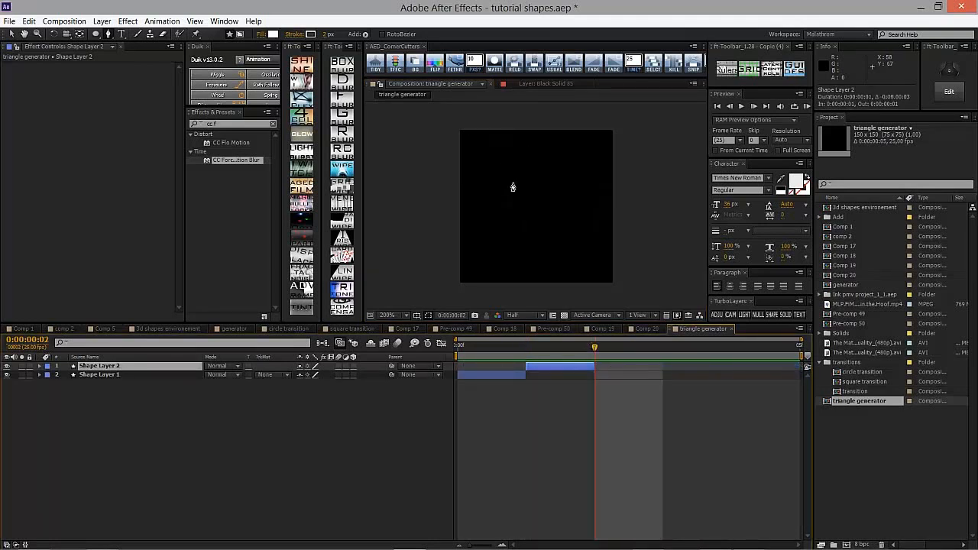
{"action": "left_click", "coordinate": [519, 150]}
{"action": "left_click", "coordinate": [594, 148]}
{"action": "left_click", "coordinate": [599, 211]}
{"action": "left_click", "coordinate": [518, 151]}
{"action": "key", "text": "alt+bracketleft"}
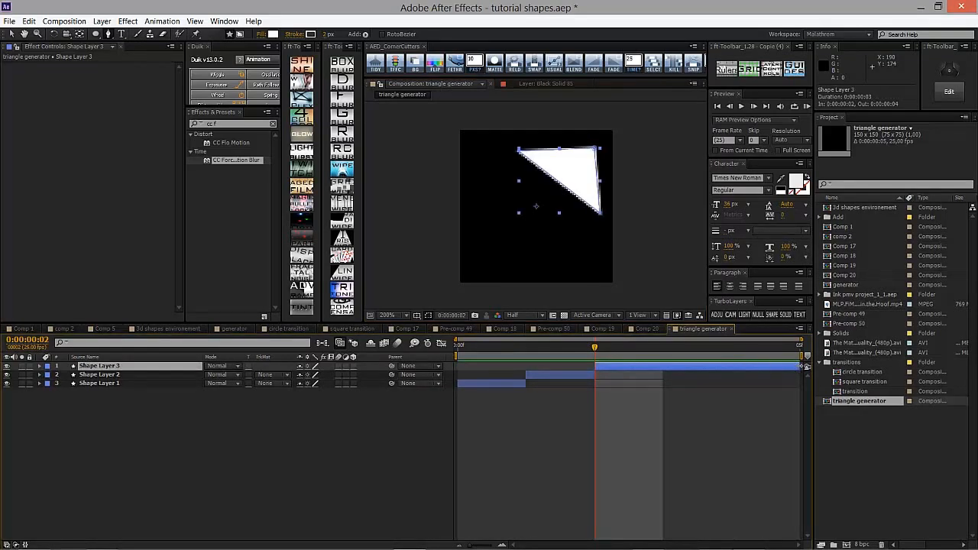
{"action": "left_click_drag", "start_coordinate": [805, 367], "coordinate": [662, 361]}
- Draw a fourth, narrow triangle on a new layer at 0:00:00:03, trim it to that frame and move to 0:00:00:04
{"action": "key", "text": "Page_Down"}
{"action": "left_click", "coordinate": [481, 185]}
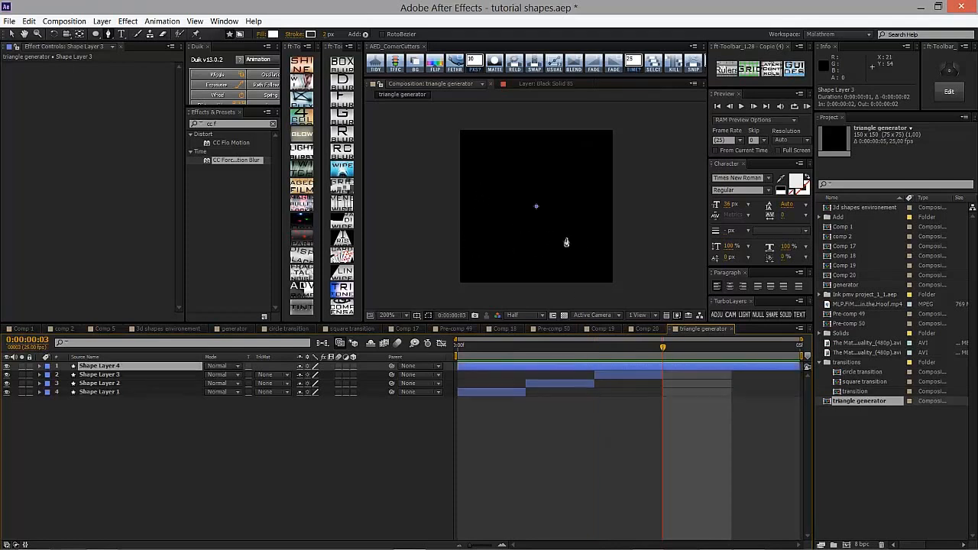
{"action": "left_click", "coordinate": [584, 254]}
{"action": "left_click", "coordinate": [559, 266]}
{"action": "left_click", "coordinate": [481, 185]}
{"action": "left_click_drag", "start_coordinate": [801, 364], "coordinate": [731, 364]}
{"action": "left_click_drag", "start_coordinate": [457, 366], "coordinate": [663, 366]}
{"action": "left_click", "coordinate": [731, 346]}
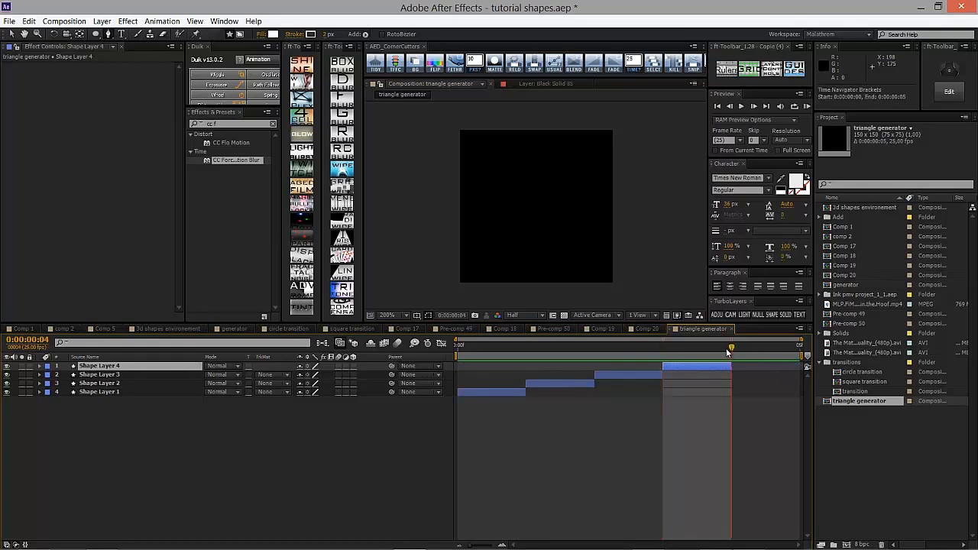
- Draw a fifth small triangle near the lower right of the composition at 0:00:00:04 and trim its shape layer to start there
{"action": "left_click", "coordinate": [550, 227]}
{"action": "left_click", "coordinate": [544, 258]}
{"action": "left_click", "coordinate": [579, 244]}
{"action": "left_click", "coordinate": [550, 227]}
{"action": "left_click", "coordinate": [700, 433]}
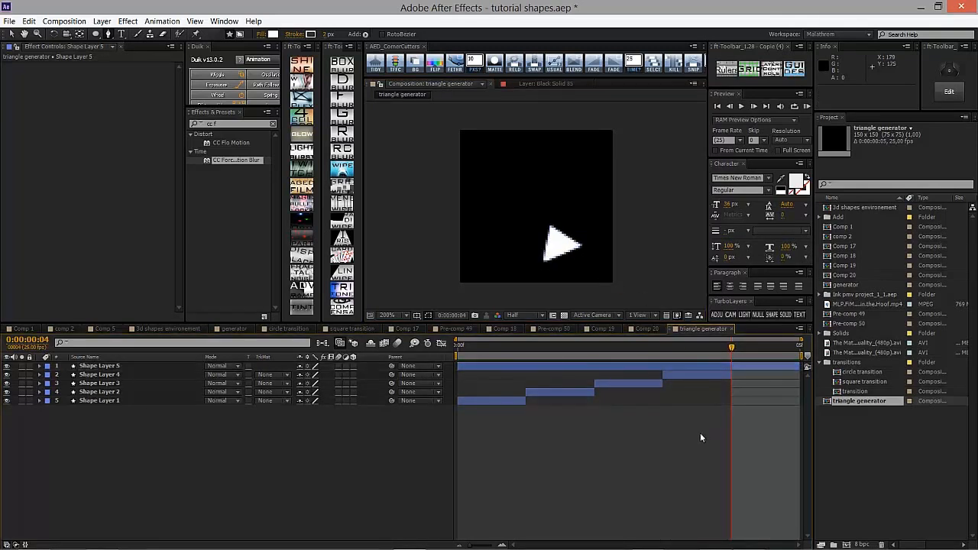
{"action": "left_click", "coordinate": [533, 369]}
{"action": "key", "text": "alt+bracketleft"}
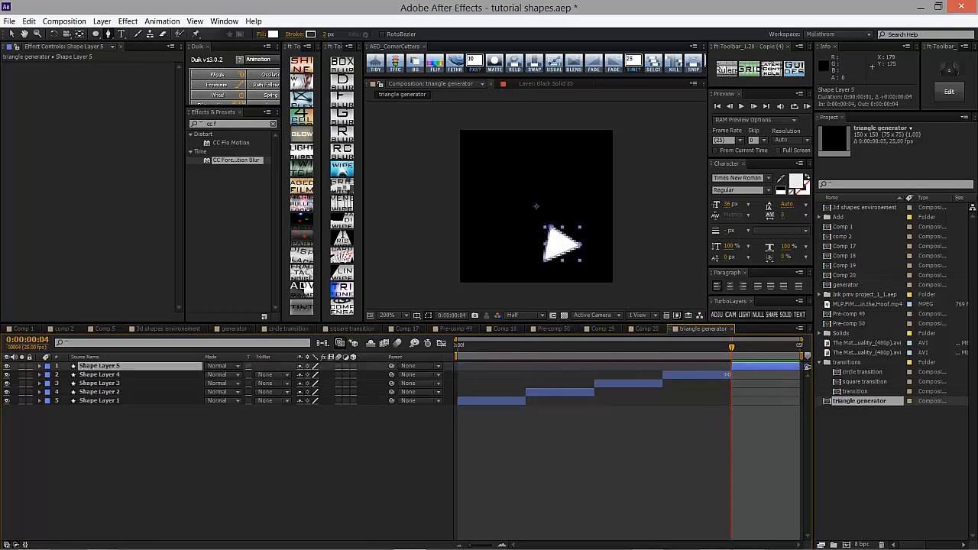
- Place the triangle generator composition beneath the black solid in Comp 20 and hide its layer
{"action": "left_click", "coordinate": [659, 329]}
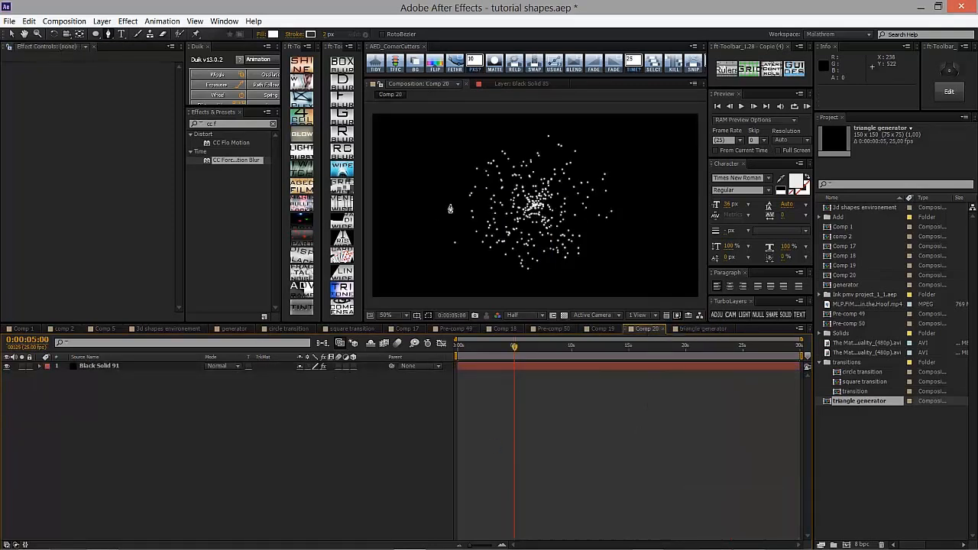
{"action": "key", "text": "v"}
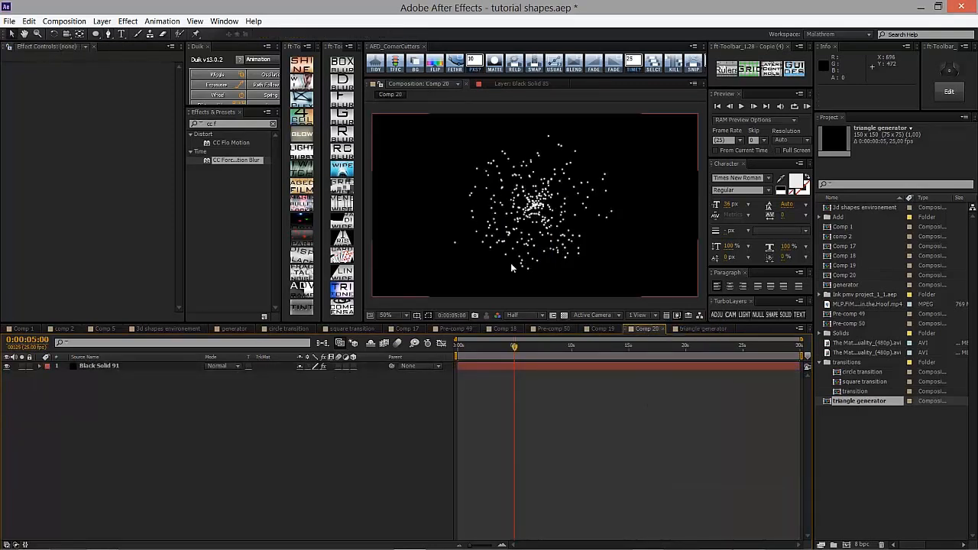
{"action": "left_click_drag", "start_coordinate": [871, 401], "coordinate": [433, 420]}
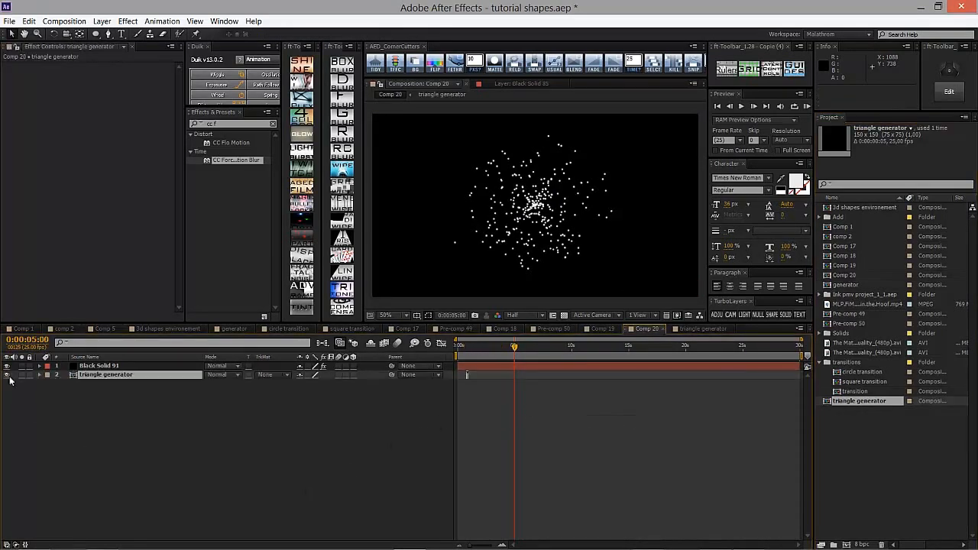
{"action": "left_click", "coordinate": [119, 357]}
- Rename the Black Solid 91 layer as particular
{"action": "left_click", "coordinate": [123, 366]}
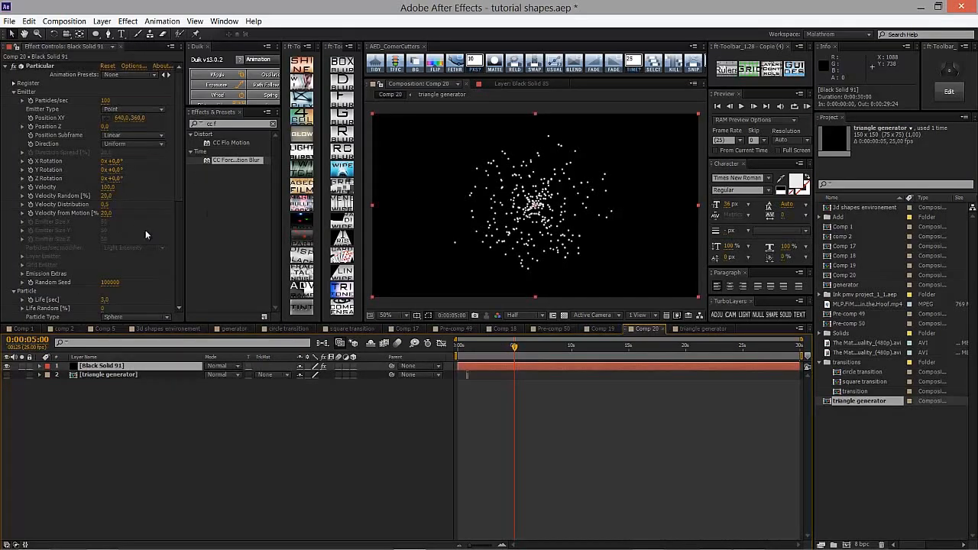
{"action": "key", "text": "Return"}
{"action": "type", "text": "p"}
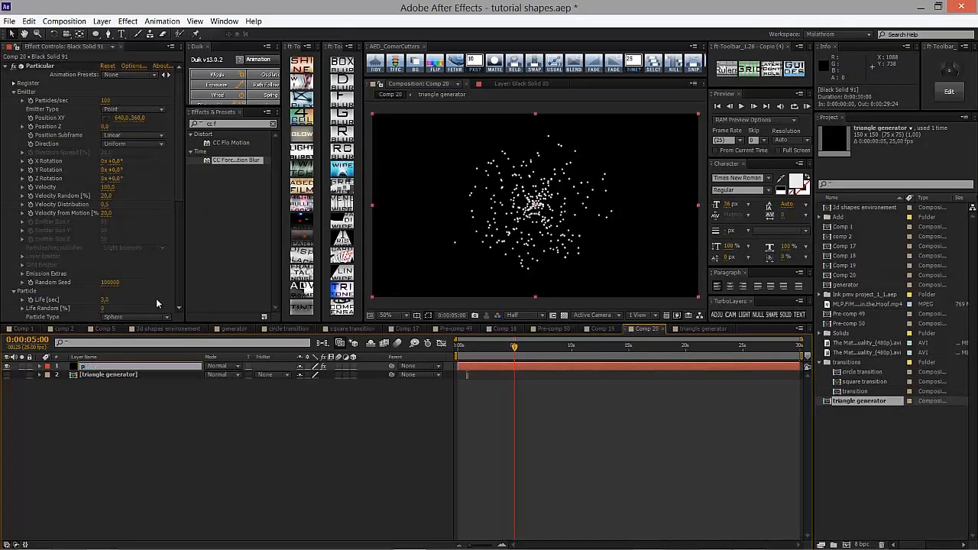
{"action": "type", "text": "articular"}
{"action": "key", "text": "Return"}
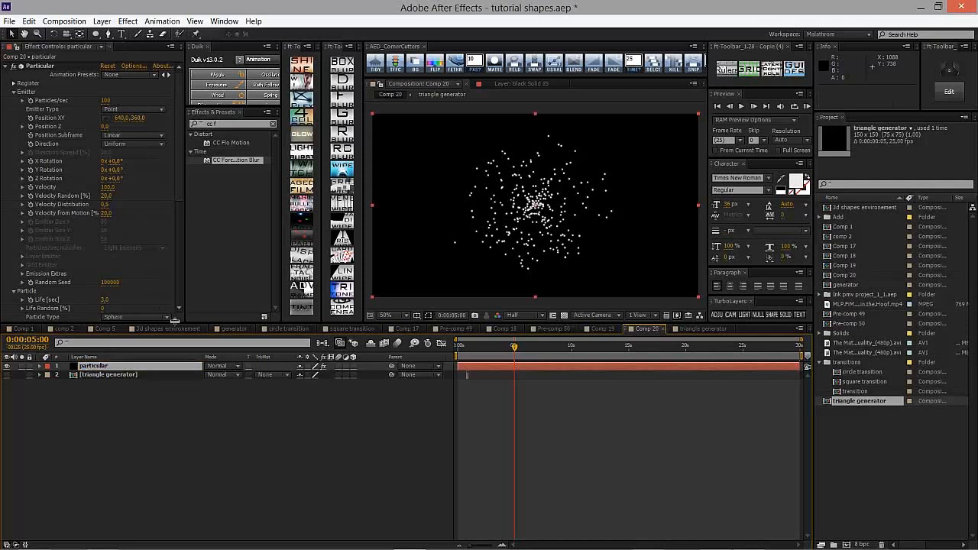
- Set Particular's particle type to Textured Polygon
{"action": "scroll", "coordinate": [138, 199], "scroll_direction": "down", "scroll_amount": 3}
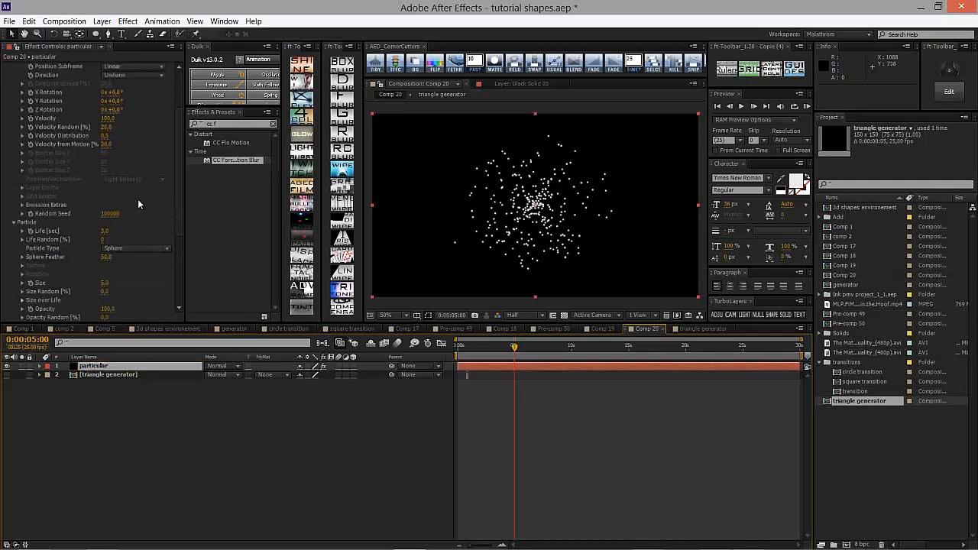
{"action": "left_click", "coordinate": [129, 225]}
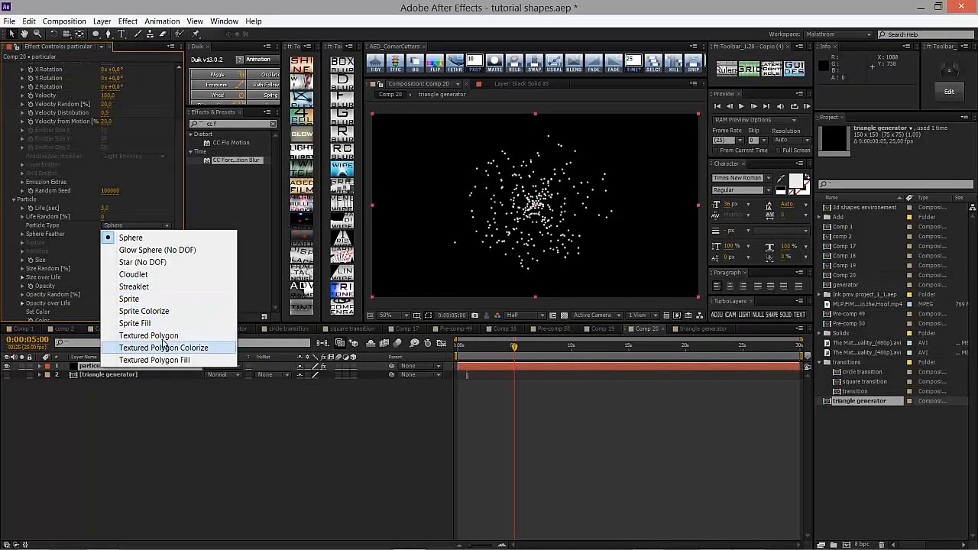
{"action": "left_click", "coordinate": [148, 335]}
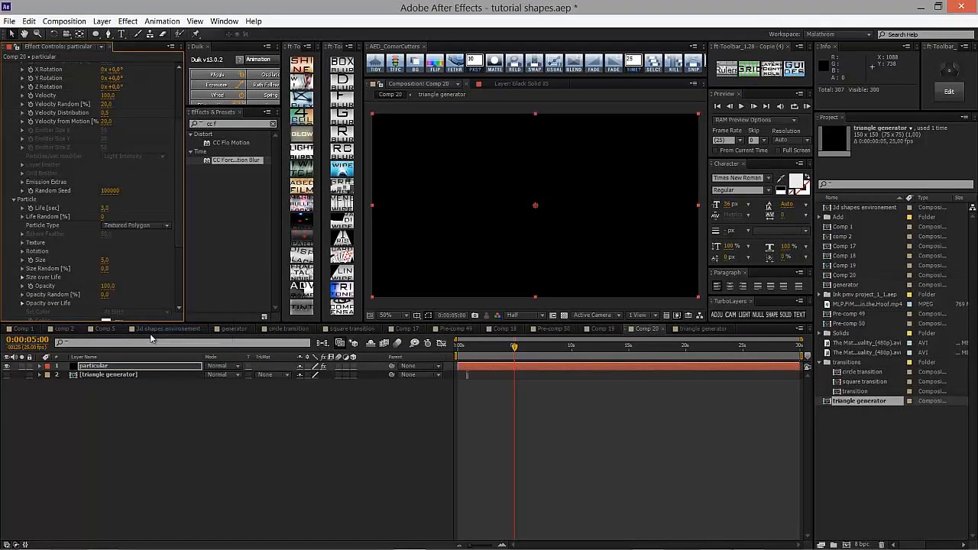
- Use the triangle generator layer as the particle texture with time sampling set to Random - Still Frame
{"action": "left_click", "coordinate": [22, 243]}
{"action": "scroll", "coordinate": [126, 260], "scroll_direction": "down", "scroll_amount": 3}
{"action": "left_click", "coordinate": [139, 207]}
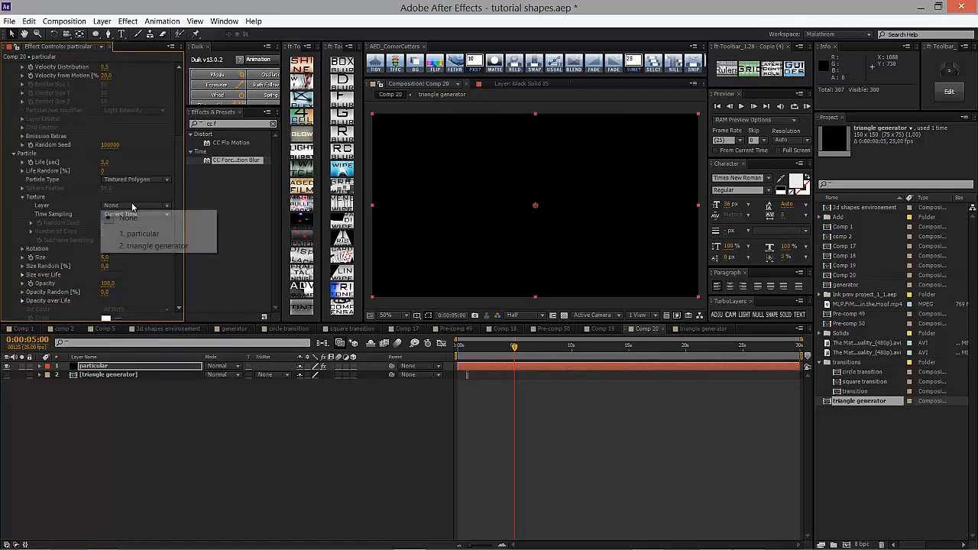
{"action": "left_click", "coordinate": [176, 246]}
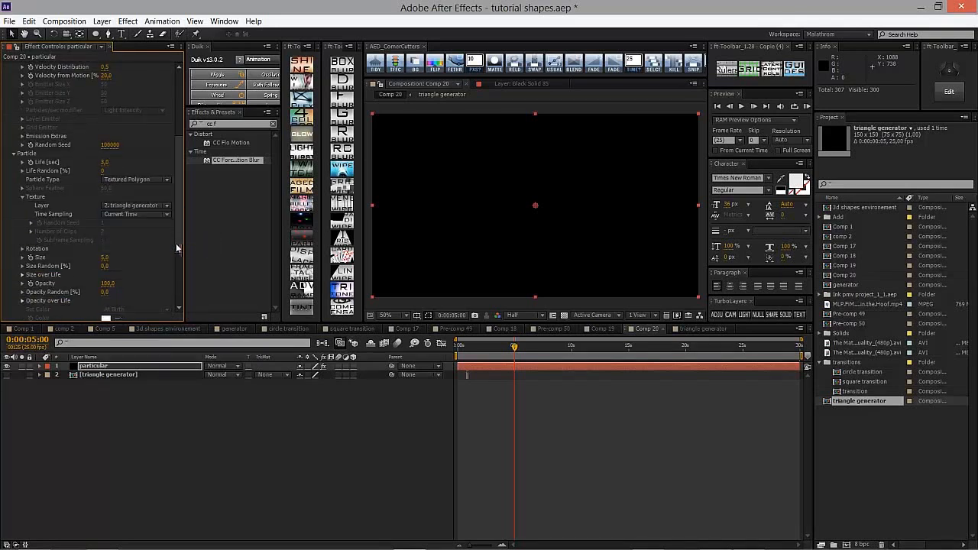
{"action": "left_click", "coordinate": [141, 214]}
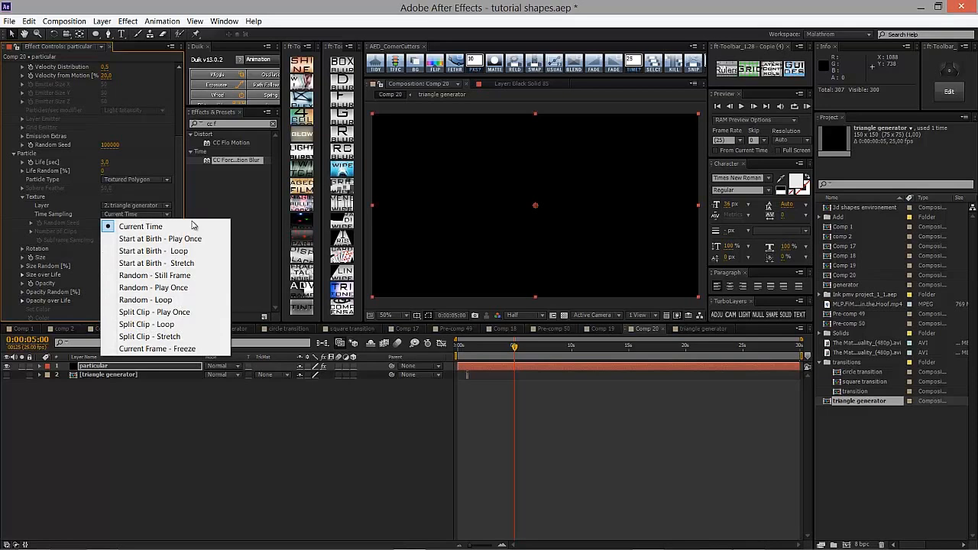
{"action": "left_click", "coordinate": [187, 276]}
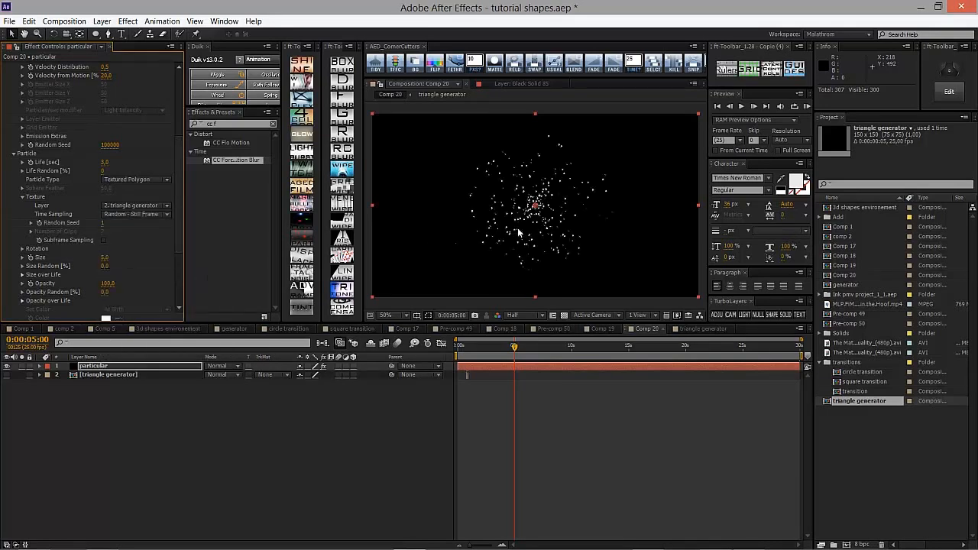
- Check the triangle generator composition, return to Comp 20 and inspect the particles at 0:00:00:19
{"action": "left_click", "coordinate": [686, 329]}
{"action": "left_click_drag", "start_coordinate": [527, 350], "coordinate": [460, 359]}
{"action": "left_click", "coordinate": [647, 328]}
{"action": "scroll", "coordinate": [114, 229], "scroll_direction": "down", "scroll_amount": 4}
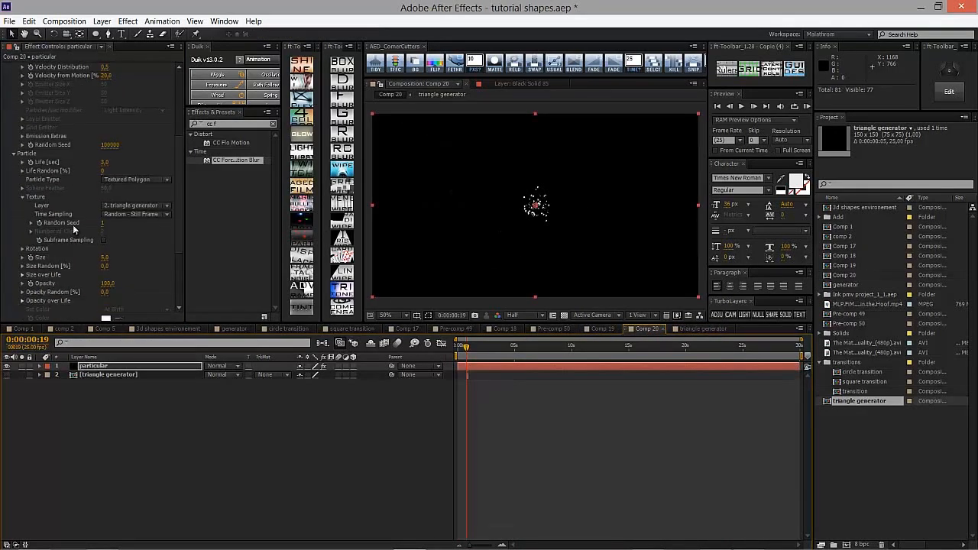
- Increase the size of the textured triangle particles beyond 13
{"action": "mouse_move", "coordinate": [110, 257]}
{"action": "left_mouse_down"}
{"action": "mouse_move", "coordinate": [120, 257]}
{"action": "mouse_move", "coordinate": [111, 258]}
{"action": "left_mouse_up"}
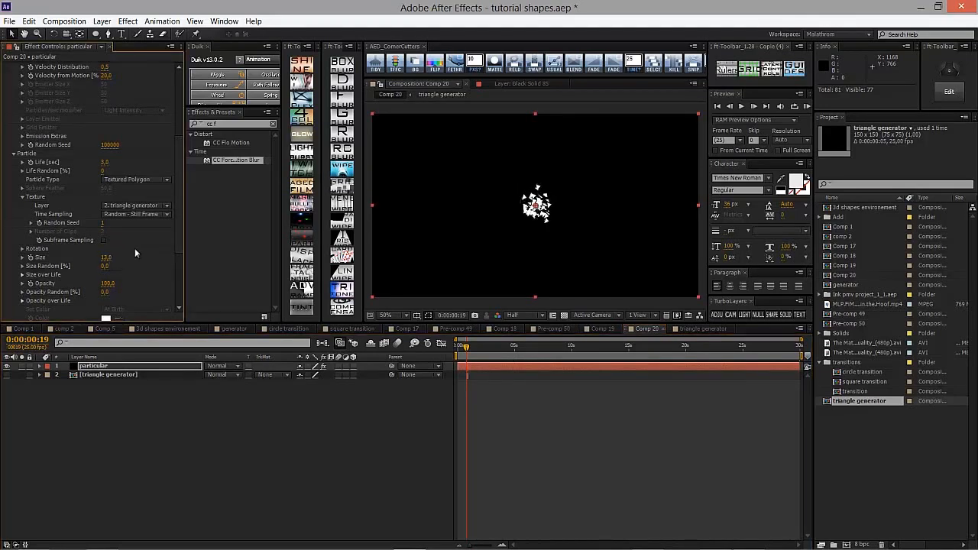
{"action": "scroll", "coordinate": [457, 232], "scroll_direction": "up", "scroll_amount": 1}
{"action": "scroll", "coordinate": [457, 233], "scroll_direction": "down", "scroll_amount": 1}
{"action": "scroll", "coordinate": [155, 237], "scroll_direction": "up", "scroll_amount": 5}
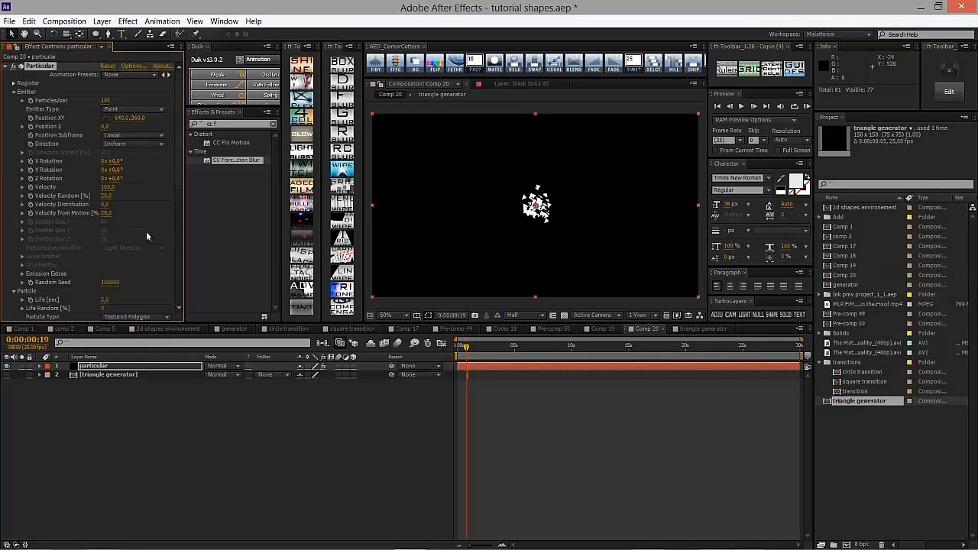
{"action": "scroll", "coordinate": [115, 213], "scroll_direction": "down", "scroll_amount": 6}
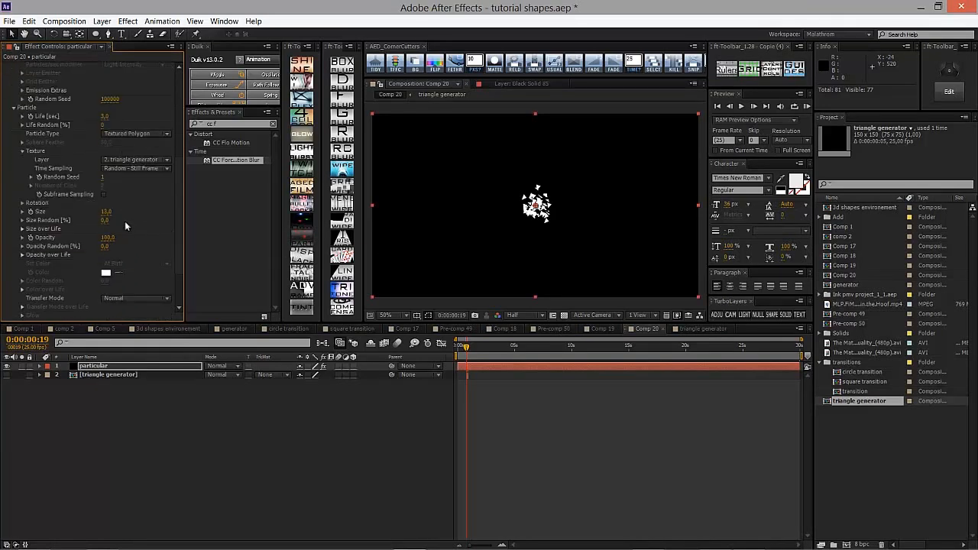
{"action": "mouse_move", "coordinate": [106, 211]}
{"action": "left_mouse_down"}
{"action": "mouse_move", "coordinate": [122, 211]}
{"action": "mouse_move", "coordinate": [113, 215]}
{"action": "left_mouse_up"}
{"action": "scroll", "coordinate": [130, 217], "scroll_direction": "up", "scroll_amount": 6}
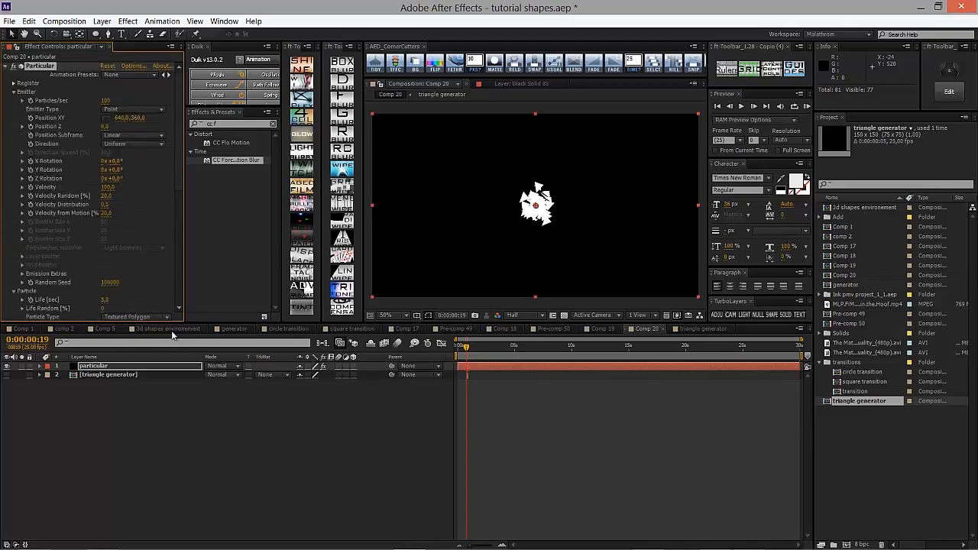
- Hide the particular layer and add a point light to Comp 20
{"action": "left_click", "coordinate": [96, 396]}
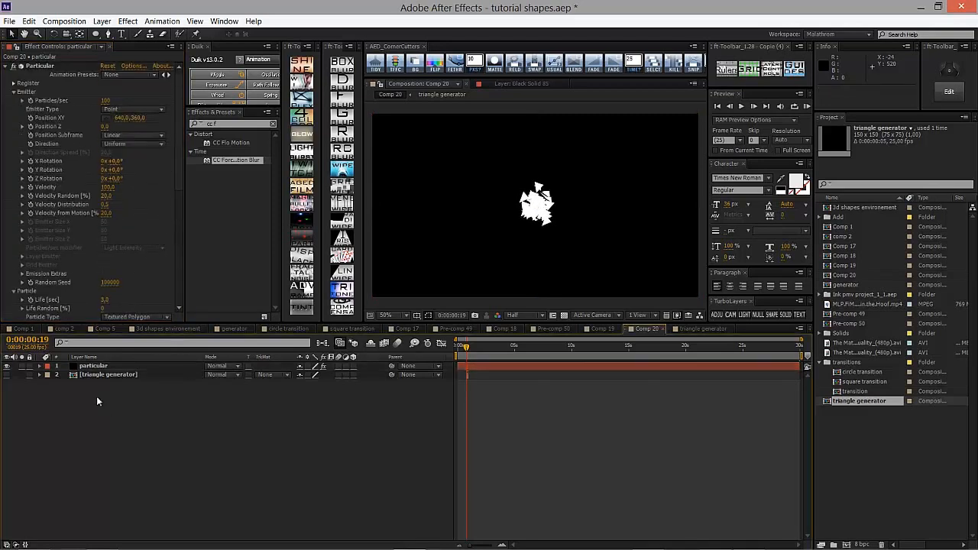
{"action": "left_click", "coordinate": [6, 366]}
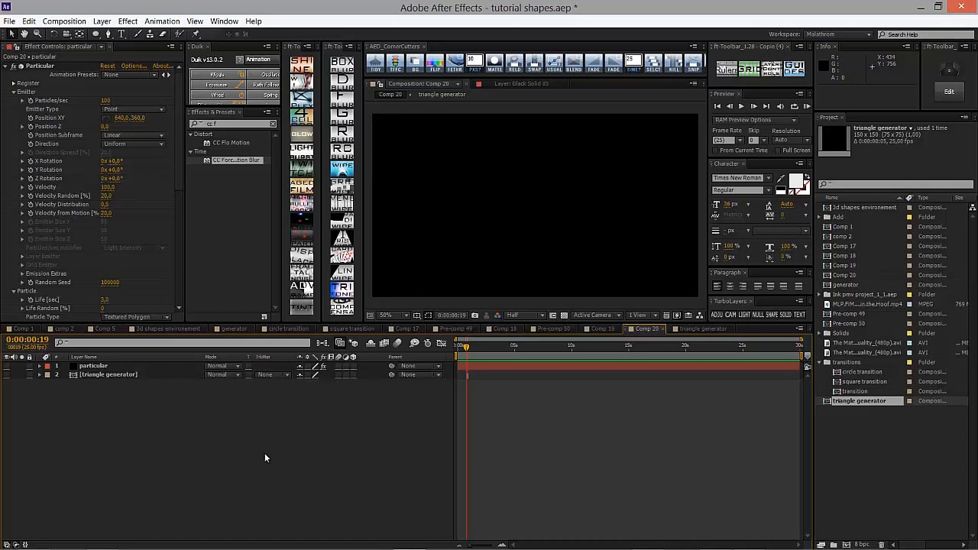
{"action": "key", "text": "ctrl+alt+shift+l"}
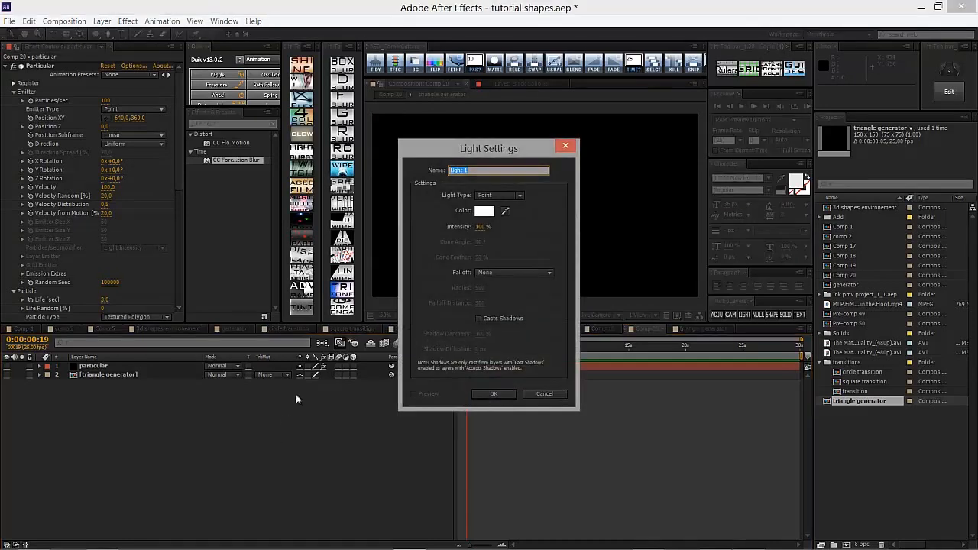
{"action": "left_click", "coordinate": [500, 196]}
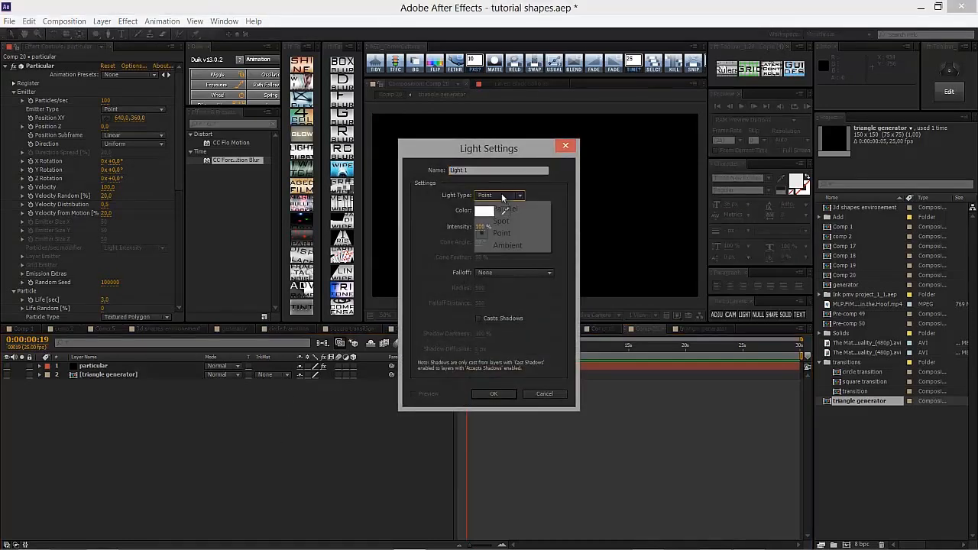
{"action": "left_click", "coordinate": [553, 273]}
{"action": "left_click", "coordinate": [519, 282]}
{"action": "left_click", "coordinate": [493, 393]}
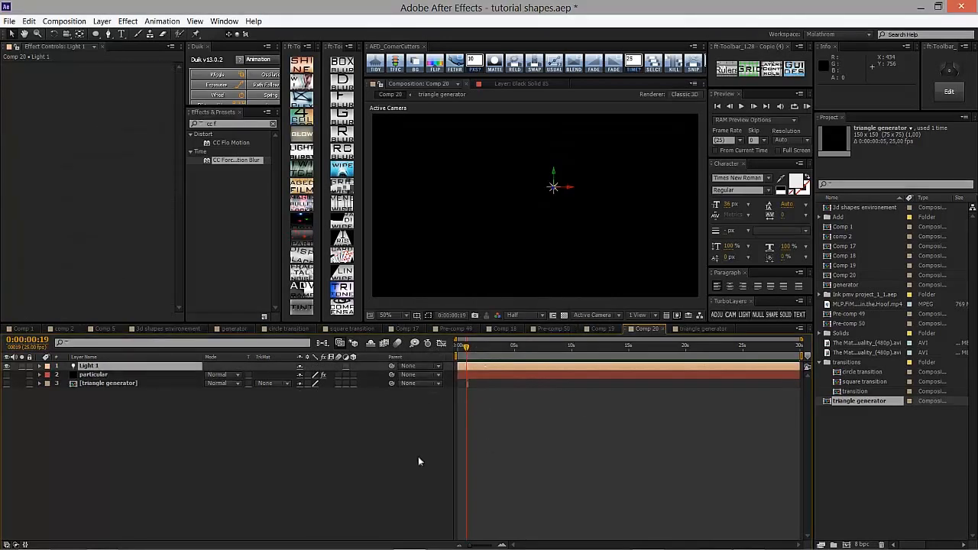
- Move the light to about 423, 307, 1042 and set its first position keyframe at 0:00:00:19
{"action": "key", "text": "p"}
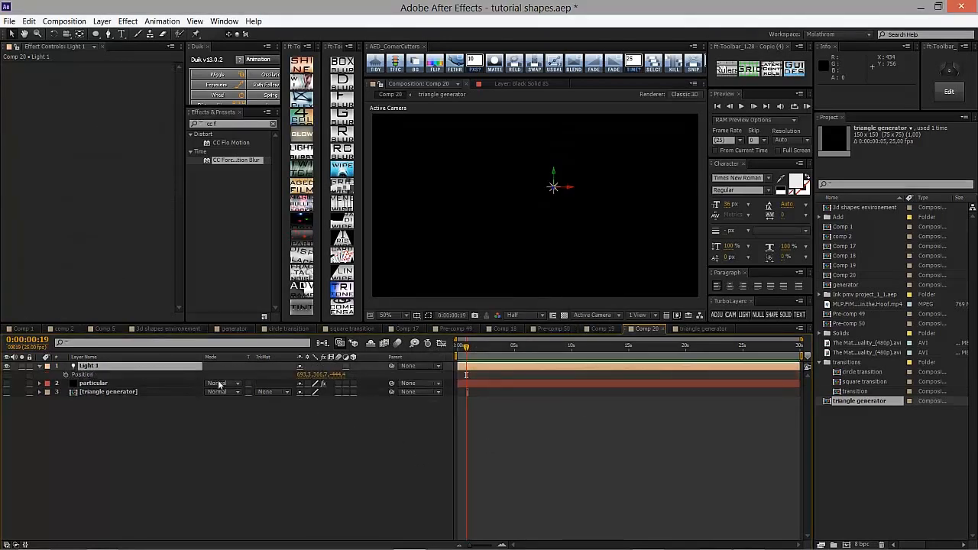
{"action": "left_click_drag", "start_coordinate": [299, 378], "coordinate": [530, 360]}
{"action": "left_click_drag", "start_coordinate": [332, 379], "coordinate": [260, 376]}
{"action": "left_click", "coordinate": [65, 375]}
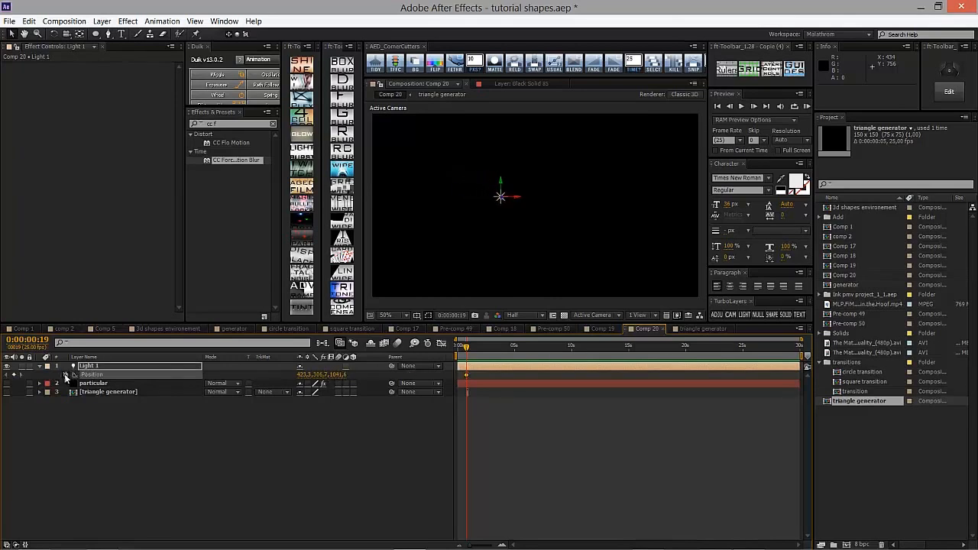
- Add a second light position keyframe at 0:00:03:20, at about 657, 452, -1067 near the lower centre of the frame
{"action": "left_click_drag", "start_coordinate": [495, 348], "coordinate": [501, 348]}
{"action": "left_click_drag", "start_coordinate": [337, 379], "coordinate": [1, 378]}
{"action": "left_click_drag", "start_coordinate": [398, 169], "coordinate": [547, 263]}
{"action": "mouse_move", "coordinate": [303, 375]}
{"action": "left_mouse_down"}
{"action": "mouse_move", "coordinate": [291, 374]}
{"action": "mouse_move", "coordinate": [303, 375]}
{"action": "left_mouse_up"}
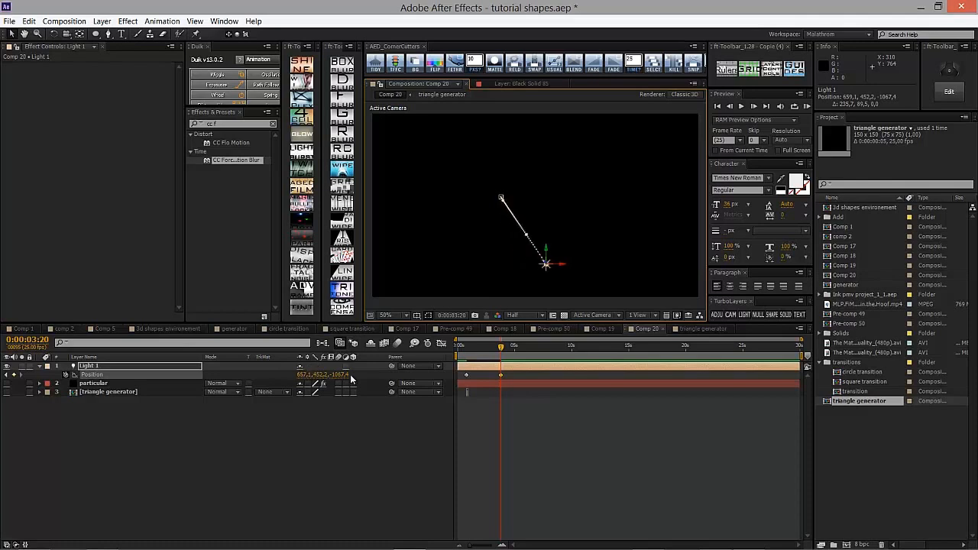
- Add a third light position keyframe farther away at the frame's upper right and move the path's start point to the lower left
{"action": "left_click_drag", "start_coordinate": [519, 349], "coordinate": [545, 351]}
{"action": "left_click_drag", "start_coordinate": [333, 377], "coordinate": [430, 367]}
{"action": "left_click_drag", "start_coordinate": [316, 380], "coordinate": [533, 345]}
{"action": "left_click_drag", "start_coordinate": [600, 206], "coordinate": [608, 178]}
{"action": "left_click_drag", "start_coordinate": [500, 198], "coordinate": [436, 224]}
{"action": "left_click", "coordinate": [513, 429]}
- Apply Easy Ease to all of the light's position keyframes
{"action": "left_click_drag", "start_coordinate": [493, 352], "coordinate": [555, 374]}
{"action": "right_click", "coordinate": [544, 373]}
{"action": "mouse_move", "coordinate": [596, 498]}
{"action": "left_click", "coordinate": [726, 427]}
- Move the light's position keyframes closer together to speed up the motion, previewing the result
{"action": "mouse_move", "coordinate": [472, 353]}
{"action": "left_mouse_down"}
{"action": "mouse_move", "coordinate": [484, 349]}
{"action": "mouse_move", "coordinate": [473, 350]}
{"action": "left_mouse_up"}
{"action": "key", "text": "space"}
{"action": "left_click_drag", "start_coordinate": [572, 372], "coordinate": [446, 378]}
{"action": "left_click_drag", "start_coordinate": [471, 349], "coordinate": [466, 349]}
{"action": "left_click_drag", "start_coordinate": [544, 375], "coordinate": [497, 375]}
{"action": "left_click", "coordinate": [495, 397]}
{"action": "key", "text": "space"}
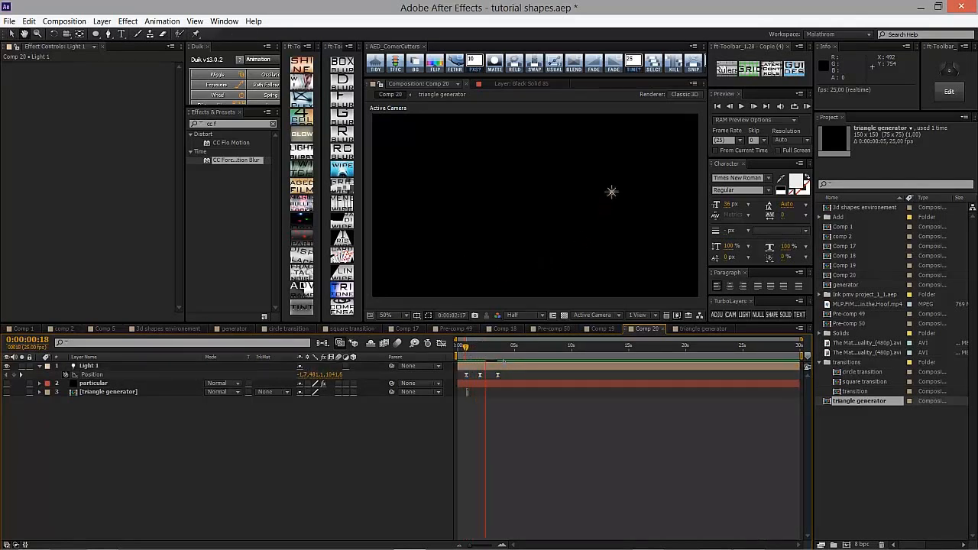
- Convert the light's middle position keyframe back to linear and preview the motion from 0:00:00:19
{"action": "left_click", "coordinate": [479, 374]}
{"action": "left_click", "coordinate": [494, 422]}
{"action": "left_click_drag", "start_coordinate": [482, 347], "coordinate": [467, 351]}
{"action": "key", "text": "space"}
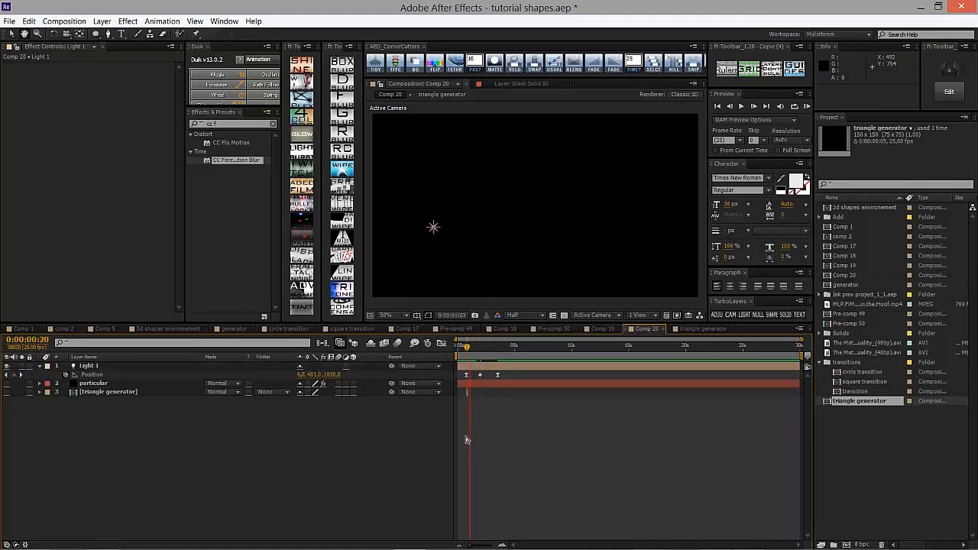
{"action": "mouse_move", "coordinate": [471, 350]}
{"action": "left_mouse_down"}
{"action": "mouse_move", "coordinate": [489, 349]}
{"action": "mouse_move", "coordinate": [467, 353]}
{"action": "left_mouse_up"}
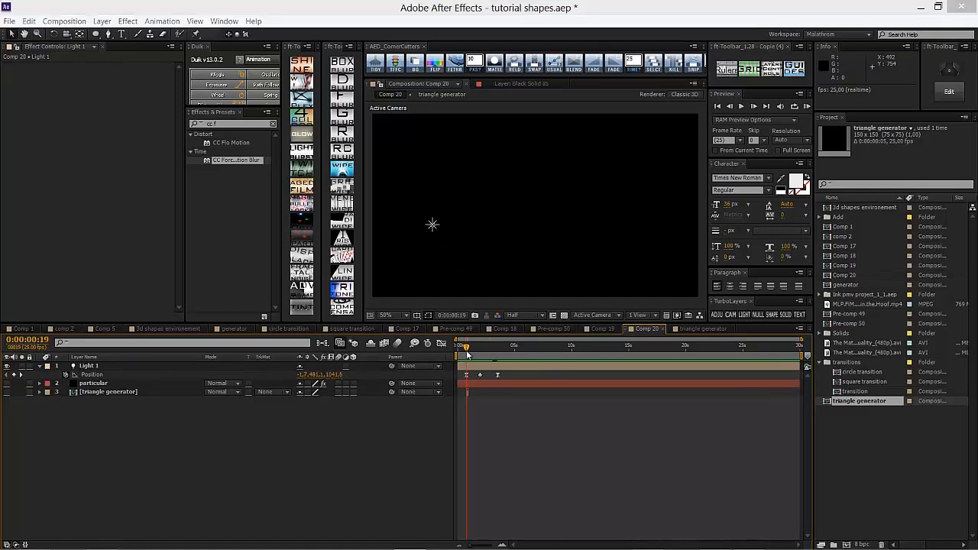
- Add a camera to Comp 20 and move to 0:00:02:19
{"action": "key", "text": "ctrl+alt+shift+c"}
{"action": "left_click", "coordinate": [592, 391]}
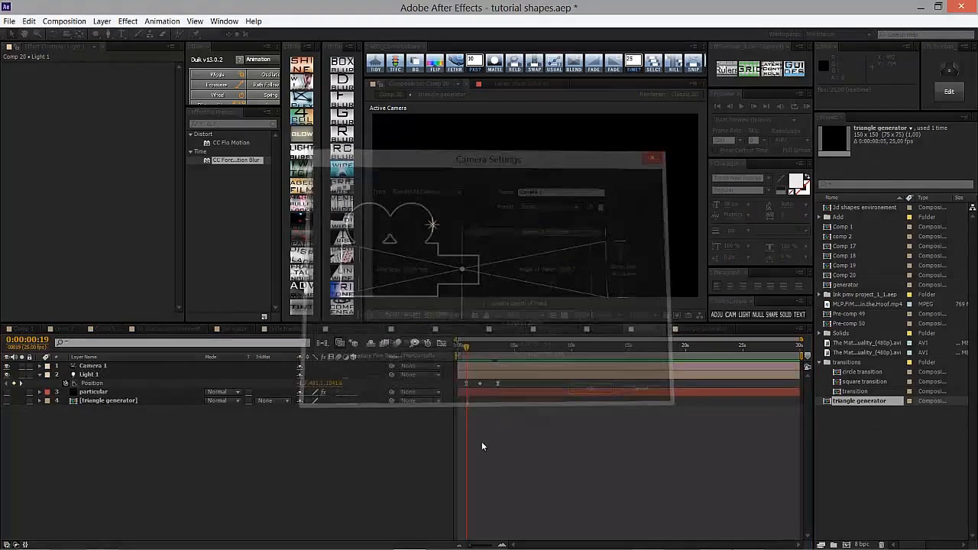
{"action": "left_click_drag", "start_coordinate": [466, 348], "coordinate": [490, 356]}
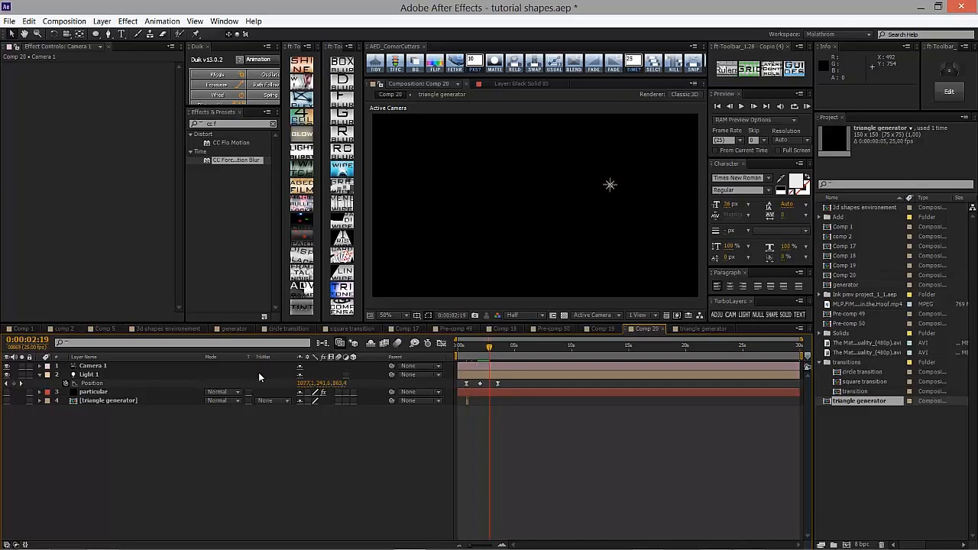
- Show the particular layer and check the light emitter name prefix in Particular's options
{"action": "left_click", "coordinate": [90, 391]}
{"action": "left_click", "coordinate": [6, 392]}
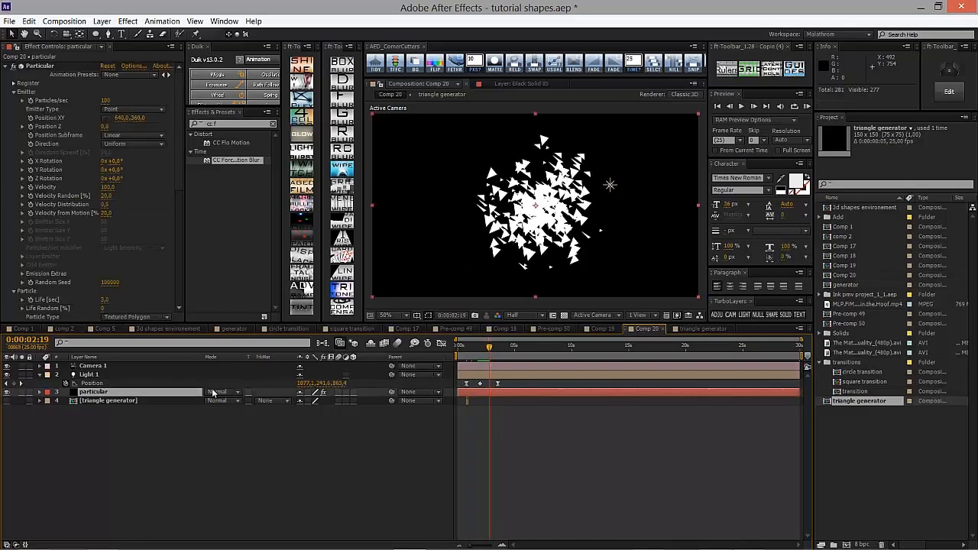
{"action": "left_click", "coordinate": [133, 66]}
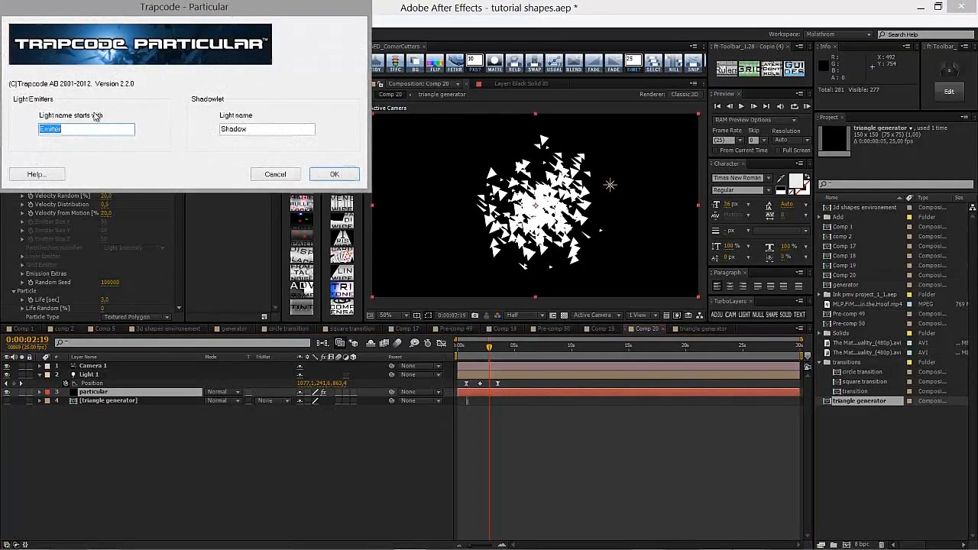
{"action": "left_click_drag", "start_coordinate": [180, 12], "coordinate": [454, 169]}
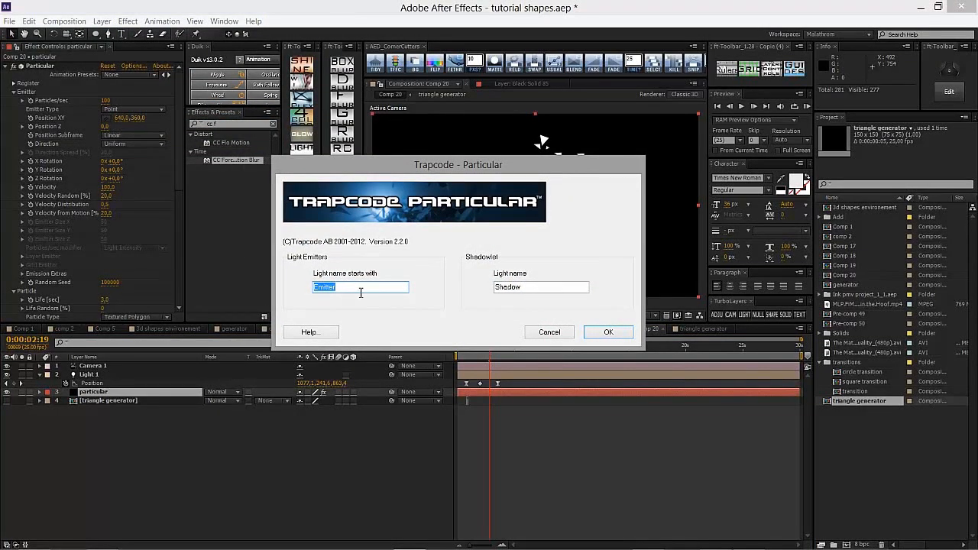
{"action": "left_click", "coordinate": [608, 333]}
- Rename Light 1 as Emitter and set Particular's Emitter Type to Light(s)
{"action": "left_click", "coordinate": [101, 376]}
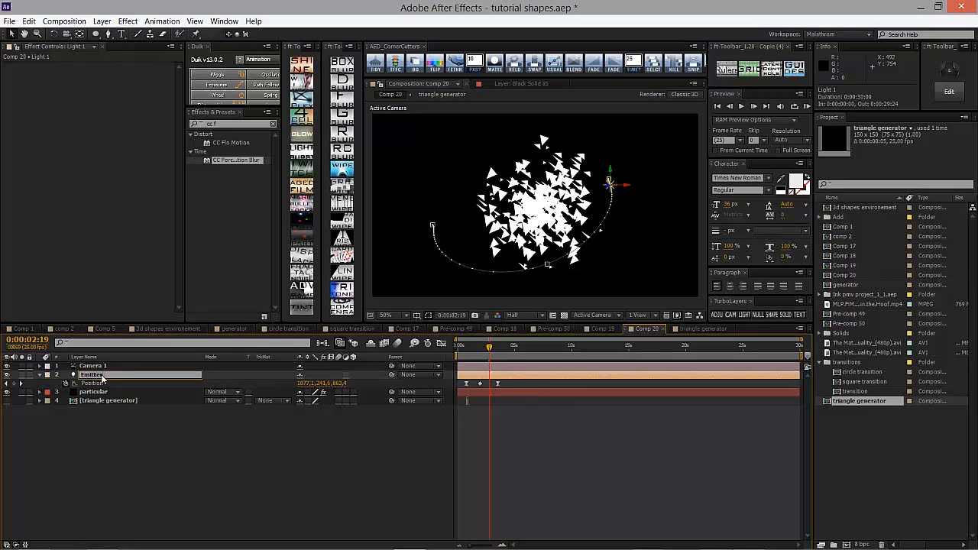
{"action": "key", "text": "Return"}
{"action": "left_click", "coordinate": [106, 392]}
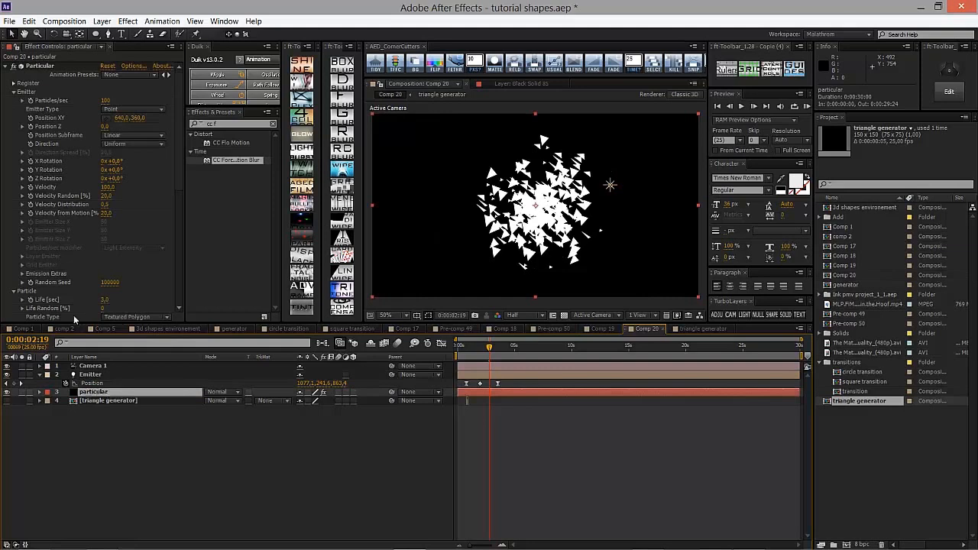
{"action": "left_click", "coordinate": [126, 109]}
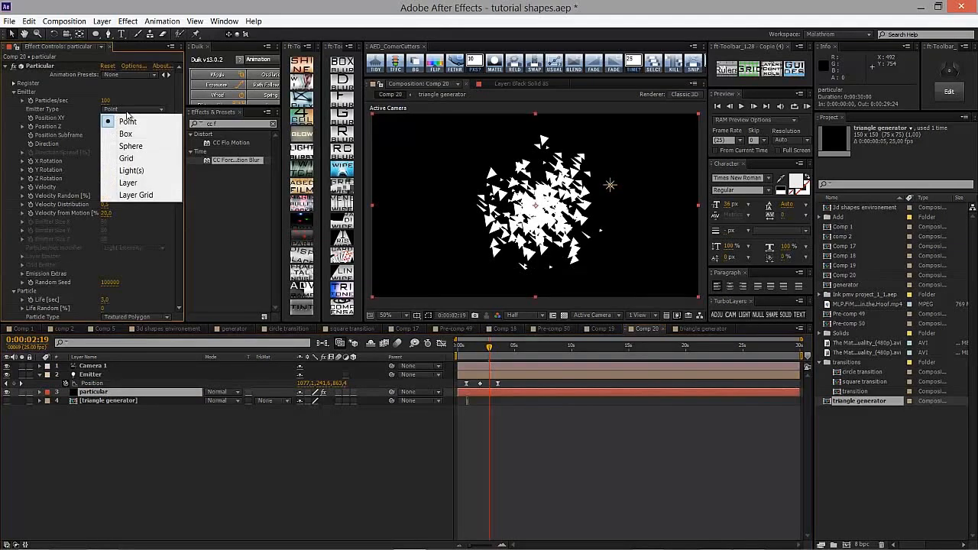
{"action": "left_click", "coordinate": [131, 170]}
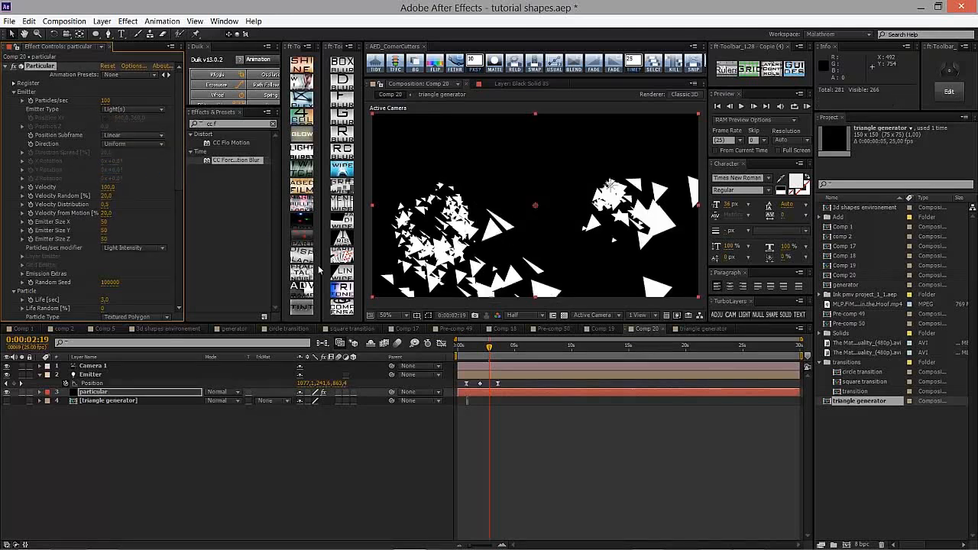
- Retime the Emitter light's position keyframes so the motion starts at the first frame, previewing the particle trail
{"action": "mouse_move", "coordinate": [463, 346]}
{"action": "left_mouse_down"}
{"action": "mouse_move", "coordinate": [492, 348]}
{"action": "mouse_move", "coordinate": [480, 350]}
{"action": "left_mouse_up"}
{"action": "left_click_drag", "start_coordinate": [481, 383], "coordinate": [510, 384]}
{"action": "mouse_move", "coordinate": [461, 351]}
{"action": "left_mouse_down"}
{"action": "mouse_move", "coordinate": [498, 351]}
{"action": "mouse_move", "coordinate": [473, 356]}
{"action": "left_mouse_up"}
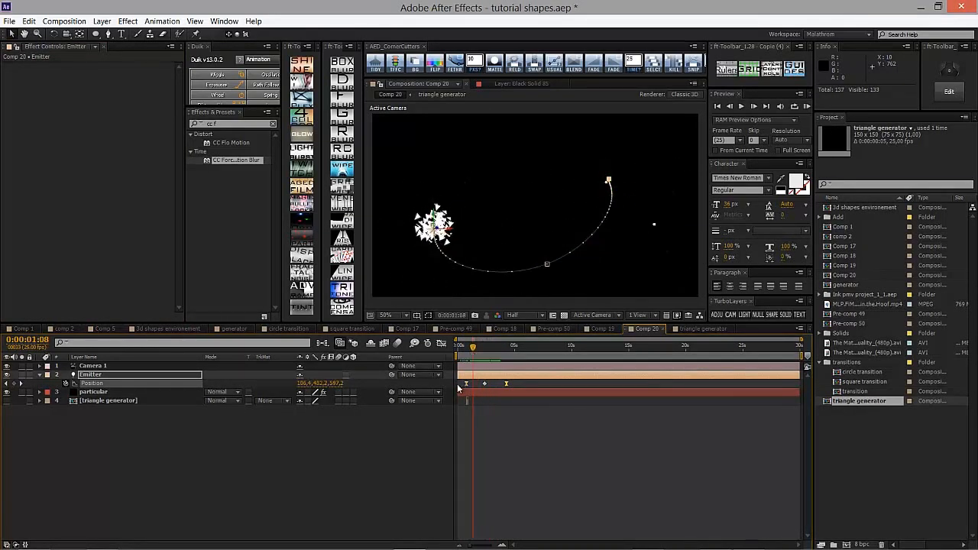
{"action": "left_click_drag", "start_coordinate": [500, 388], "coordinate": [507, 384]}
{"action": "left_click_drag", "start_coordinate": [506, 384], "coordinate": [485, 354]}
{"action": "left_click", "coordinate": [508, 386]}
- Set Particular's emitter Velocity to 20 and check the trail at 0:00:02:07
{"action": "left_click", "coordinate": [114, 392]}
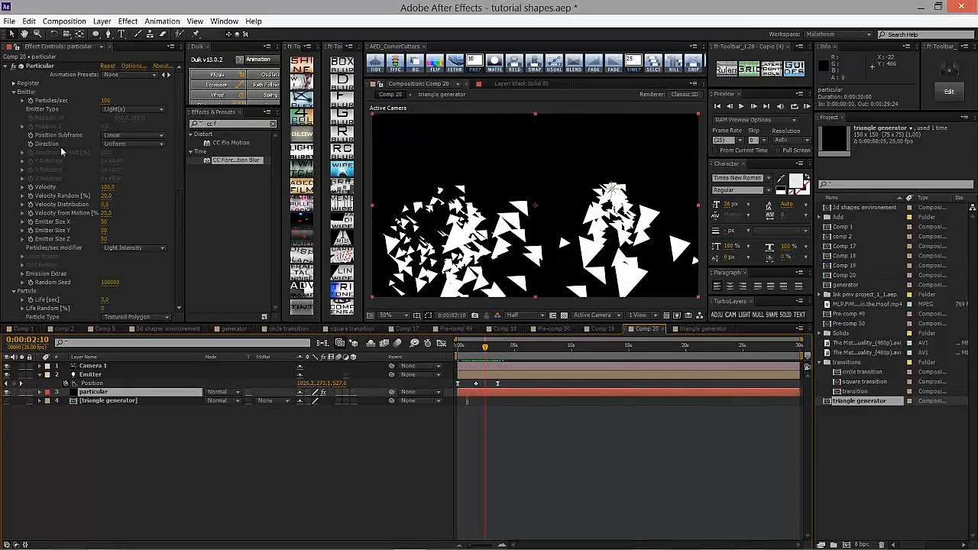
{"action": "scroll", "coordinate": [87, 120], "scroll_direction": "down", "scroll_amount": 1}
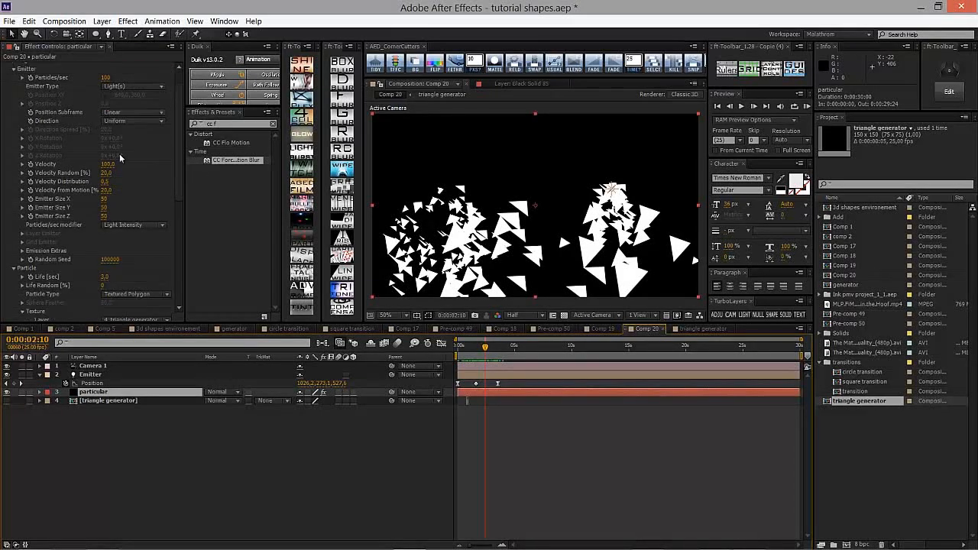
{"action": "left_click", "coordinate": [109, 164]}
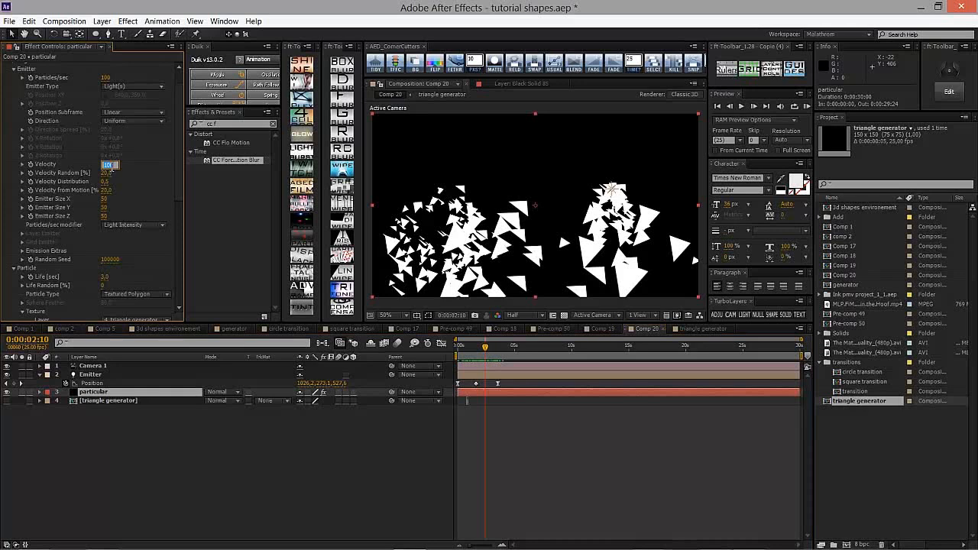
{"action": "left_click", "coordinate": [224, 425]}
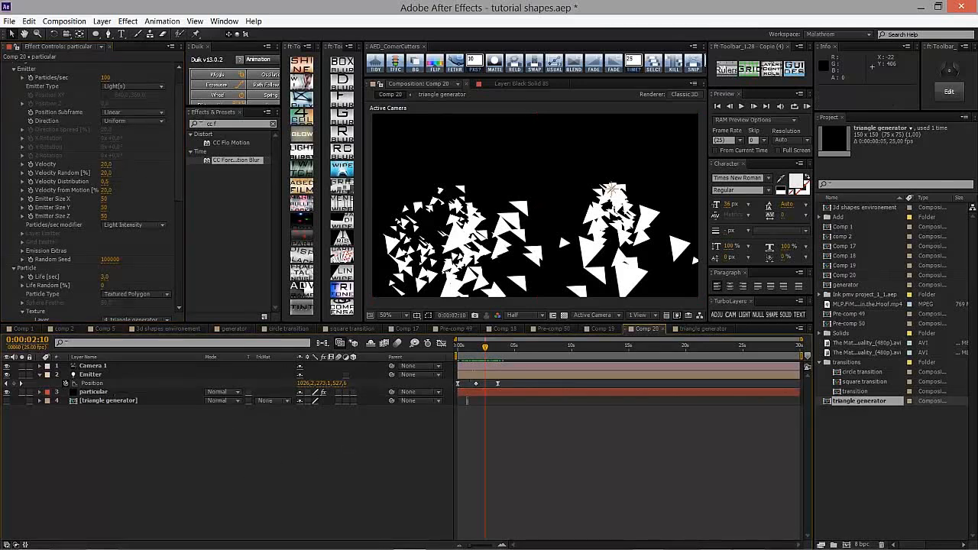
{"action": "mouse_move", "coordinate": [483, 349]}
{"action": "left_mouse_down"}
{"action": "mouse_move", "coordinate": [455, 349]}
{"action": "mouse_move", "coordinate": [492, 348]}
{"action": "mouse_move", "coordinate": [483, 348]}
{"action": "left_mouse_up"}
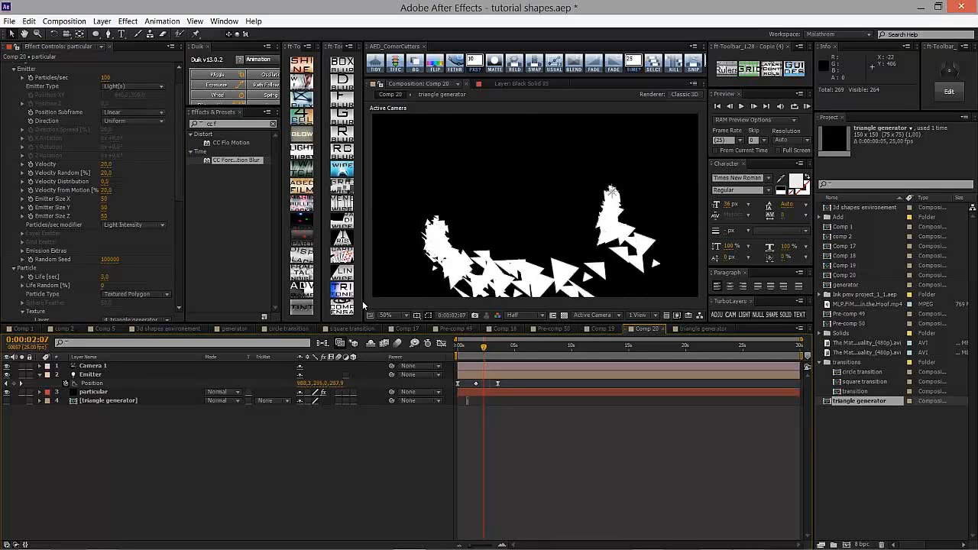
- Set Velocity from Motion to 6 and spread the emitter to Size X 1010, Y 915 and Z 1186
{"action": "left_click_drag", "start_coordinate": [105, 191], "coordinate": [224, 197]}
{"action": "left_click_drag", "start_coordinate": [107, 207], "coordinate": [130, 208]}
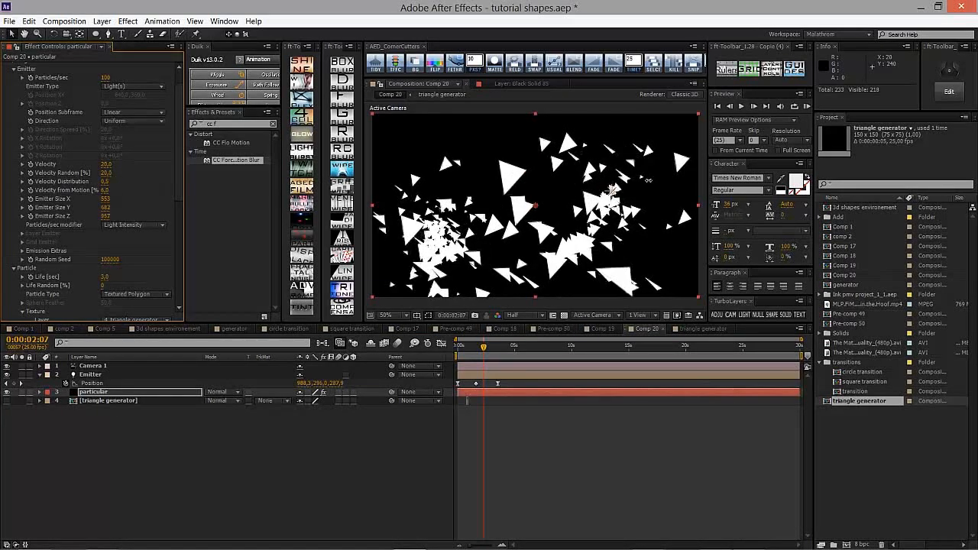
{"action": "left_click_drag", "start_coordinate": [105, 216], "coordinate": [189, 196]}
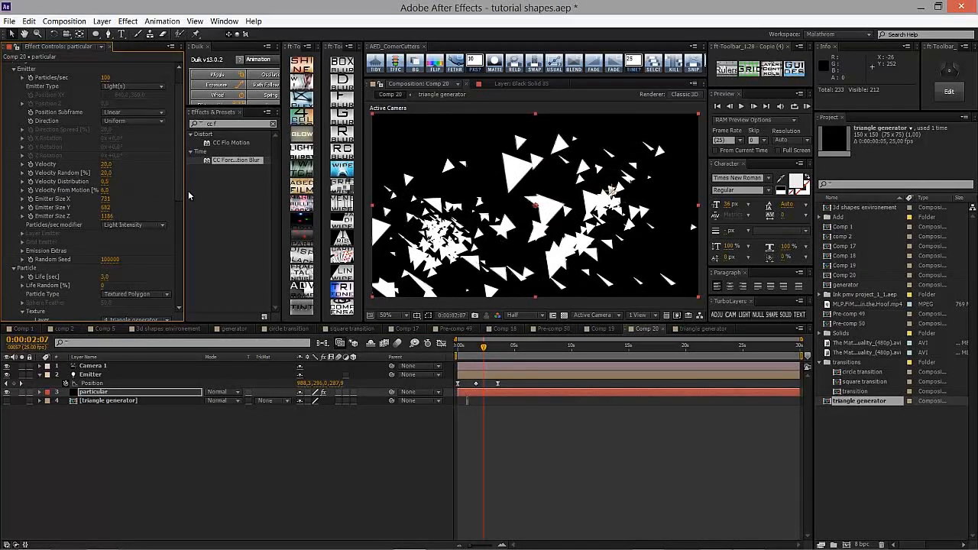
{"action": "mouse_move", "coordinate": [486, 344]}
{"action": "left_mouse_down"}
{"action": "mouse_move", "coordinate": [463, 345]}
{"action": "mouse_move", "coordinate": [507, 346]}
{"action": "mouse_move", "coordinate": [462, 344]}
{"action": "mouse_move", "coordinate": [496, 344]}
{"action": "left_mouse_up"}
{"action": "left_click_drag", "start_coordinate": [161, 208], "coordinate": [223, 208]}
{"action": "left_click_drag", "start_coordinate": [108, 198], "coordinate": [302, 199]}
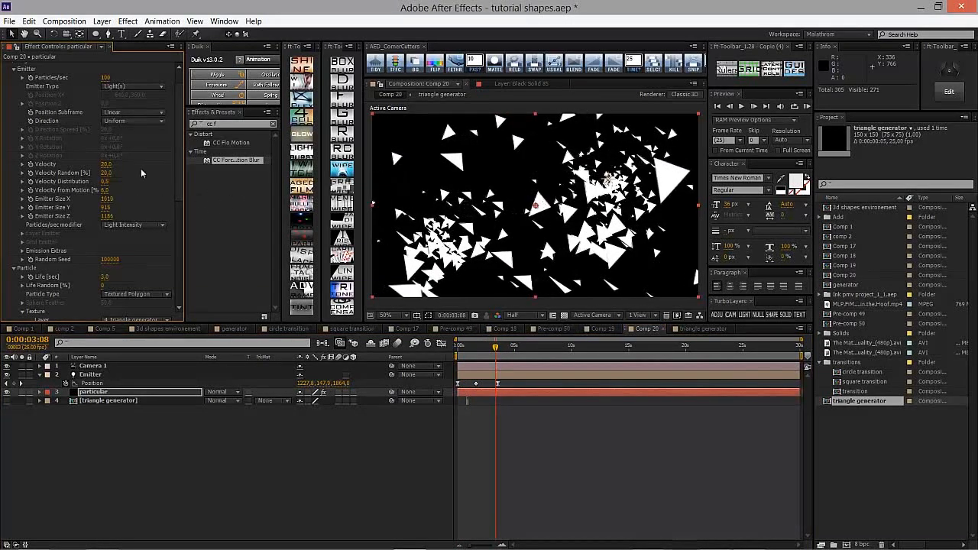
- Raise Particles/sec to 120 and extend the particle Life to about 6.2 seconds
{"action": "scroll", "coordinate": [139, 162], "scroll_direction": "up", "scroll_amount": 1}
{"action": "left_click", "coordinate": [110, 102]}
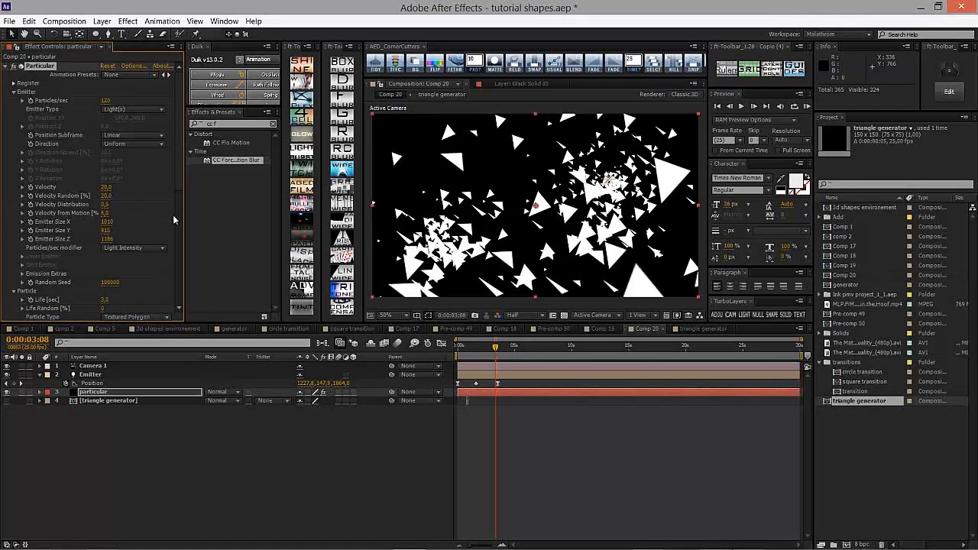
{"action": "scroll", "coordinate": [152, 225], "scroll_direction": "down", "scroll_amount": 3}
{"action": "scroll", "coordinate": [151, 225], "scroll_direction": "down", "scroll_amount": 3}
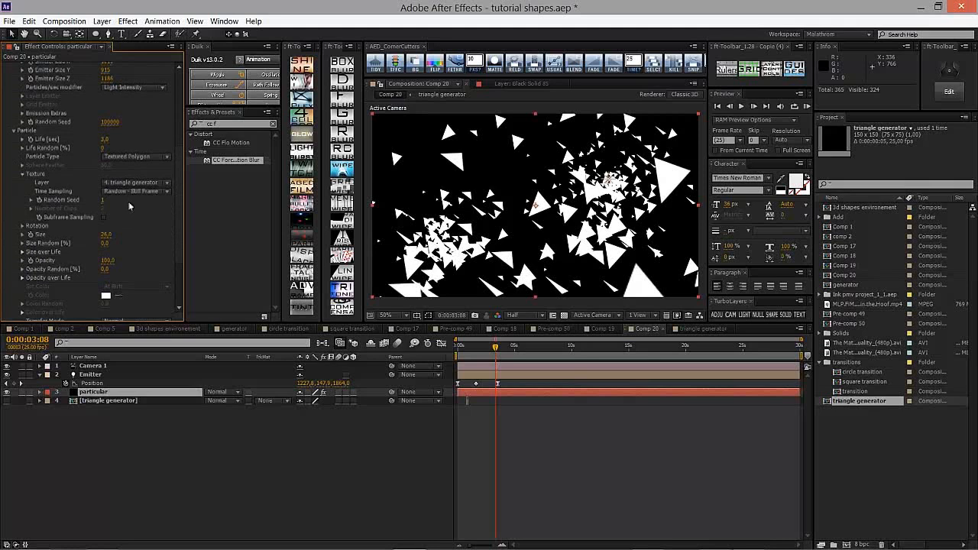
{"action": "left_click_drag", "start_coordinate": [105, 139], "coordinate": [116, 138]}
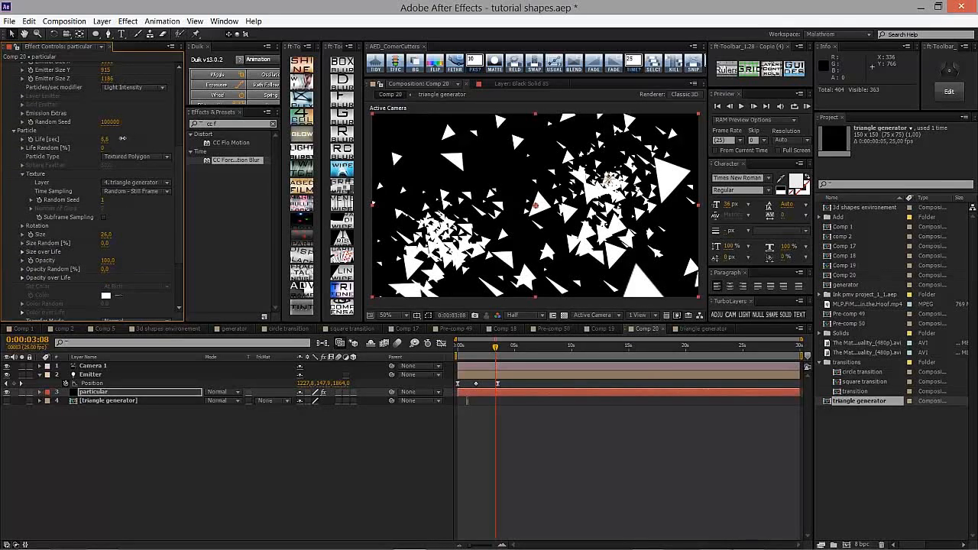
- Apply the rise-and-fade preset curve to Opacity over Life and set Size Random to 34%
{"action": "scroll", "coordinate": [98, 227], "scroll_direction": "down", "scroll_amount": 1}
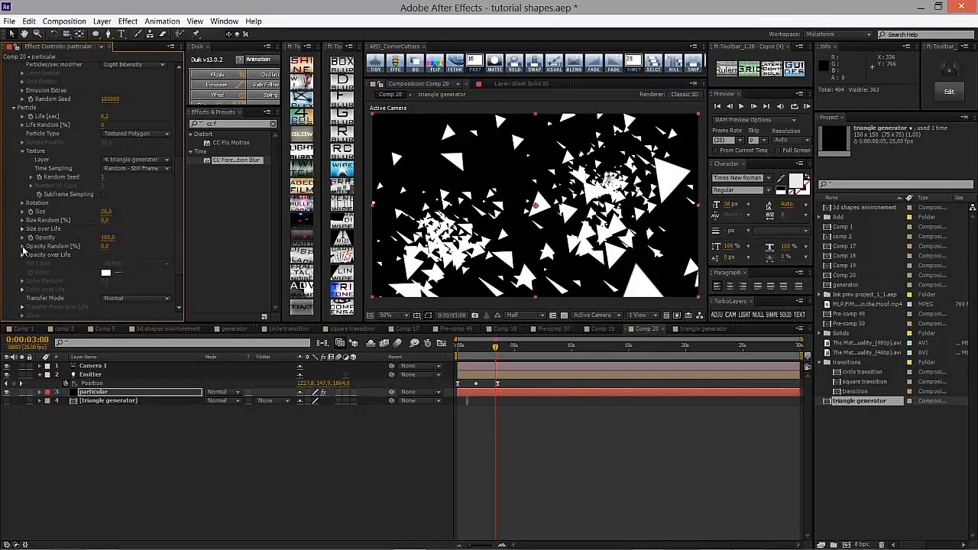
{"action": "left_click", "coordinate": [23, 256]}
{"action": "scroll", "coordinate": [161, 270], "scroll_direction": "down", "scroll_amount": 2}
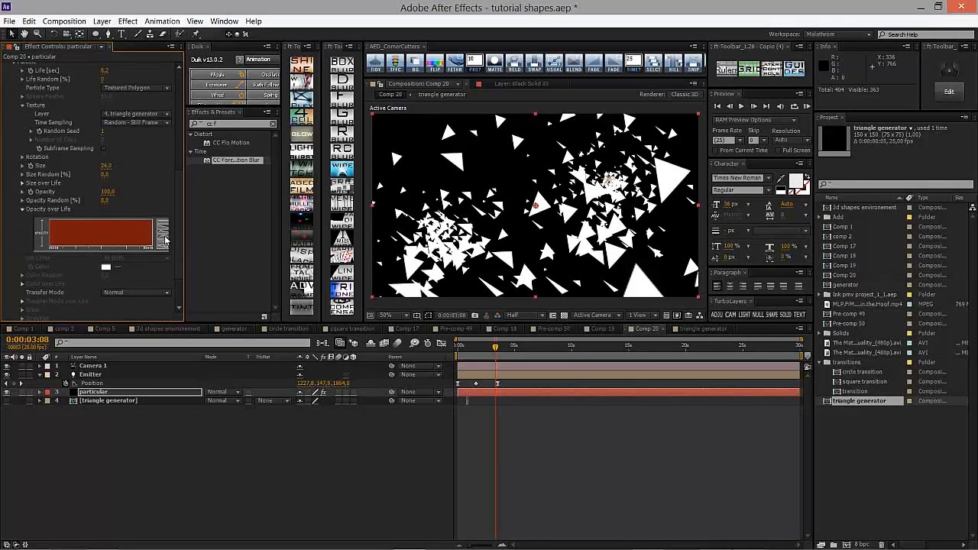
{"action": "left_click", "coordinate": [163, 238]}
{"action": "scroll", "coordinate": [185, 191], "scroll_direction": "up", "scroll_amount": 2}
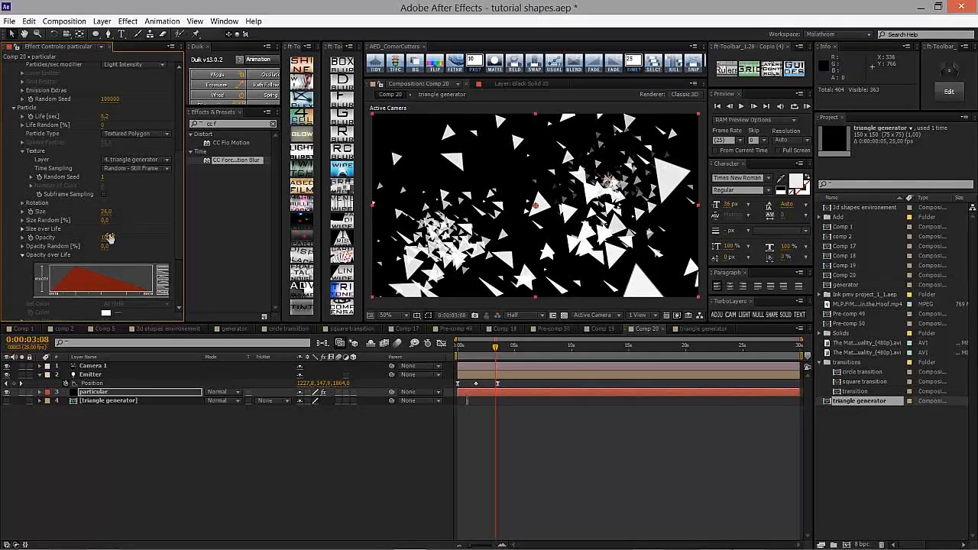
{"action": "mouse_move", "coordinate": [111, 220]}
{"action": "left_mouse_down"}
{"action": "mouse_move", "coordinate": [134, 222]}
{"action": "mouse_move", "coordinate": [118, 221]}
{"action": "left_mouse_up"}
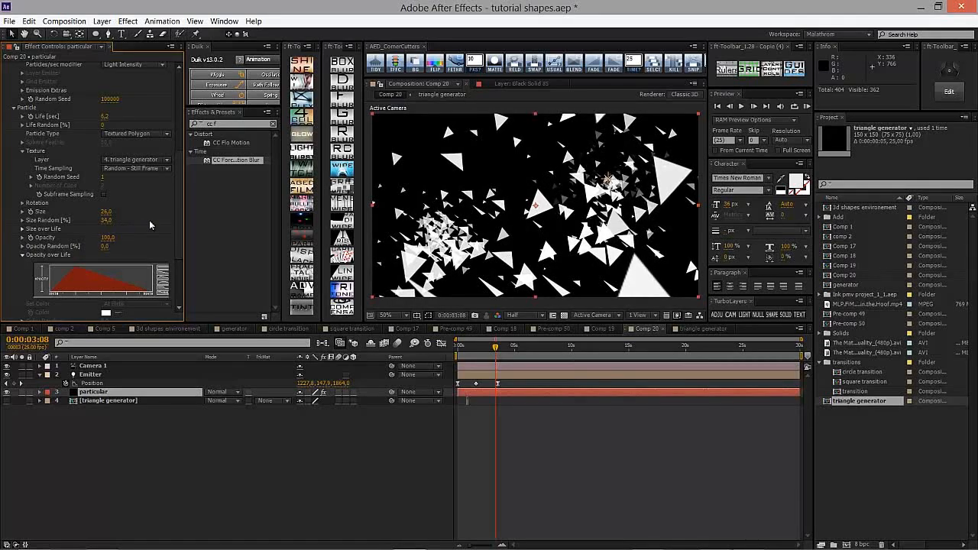
- Preview the particle animation from the start and move to 0:00:02:20
{"action": "scroll", "coordinate": [149, 220], "scroll_direction": "down", "scroll_amount": 4}
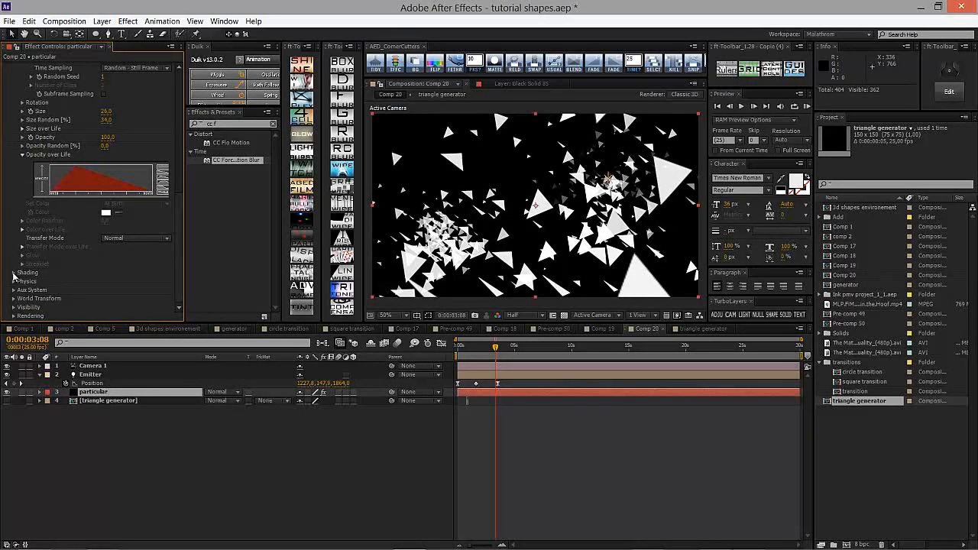
{"action": "mouse_move", "coordinate": [452, 349]}
{"action": "left_mouse_down"}
{"action": "mouse_move", "coordinate": [515, 351]}
{"action": "mouse_move", "coordinate": [457, 350]}
{"action": "left_mouse_up"}
{"action": "key", "text": "space"}
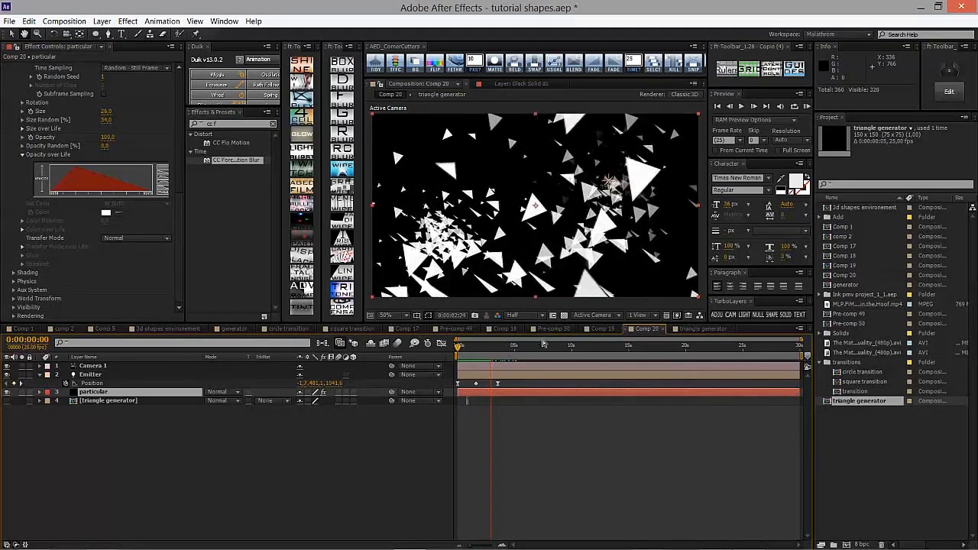
{"action": "key", "text": "space"}
{"action": "left_click_drag", "start_coordinate": [458, 349], "coordinate": [490, 348]}
- Add a 1280 × 720 px black solid with the YY_Ramp+ effect applied, and clear the effects search
{"action": "left_click", "coordinate": [458, 429]}
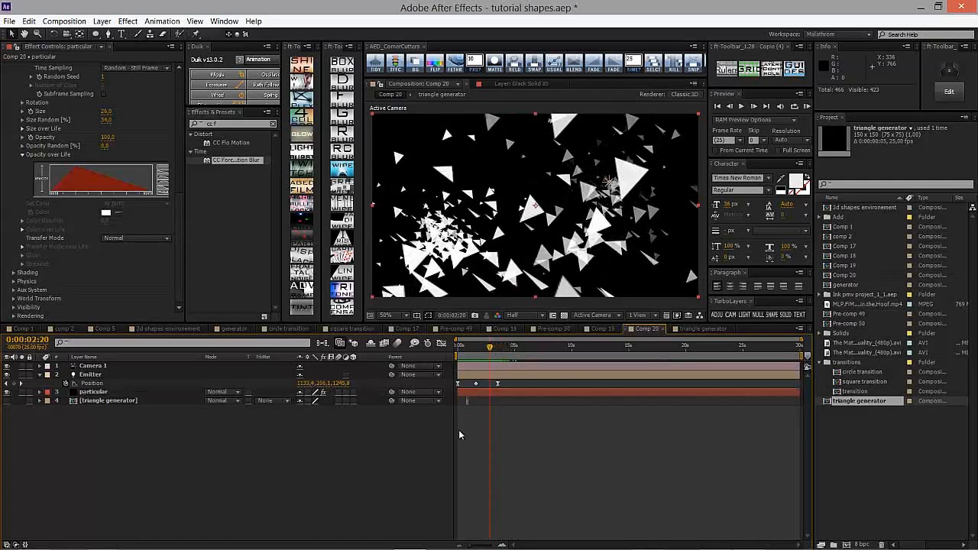
{"action": "key", "text": "ctrl+y"}
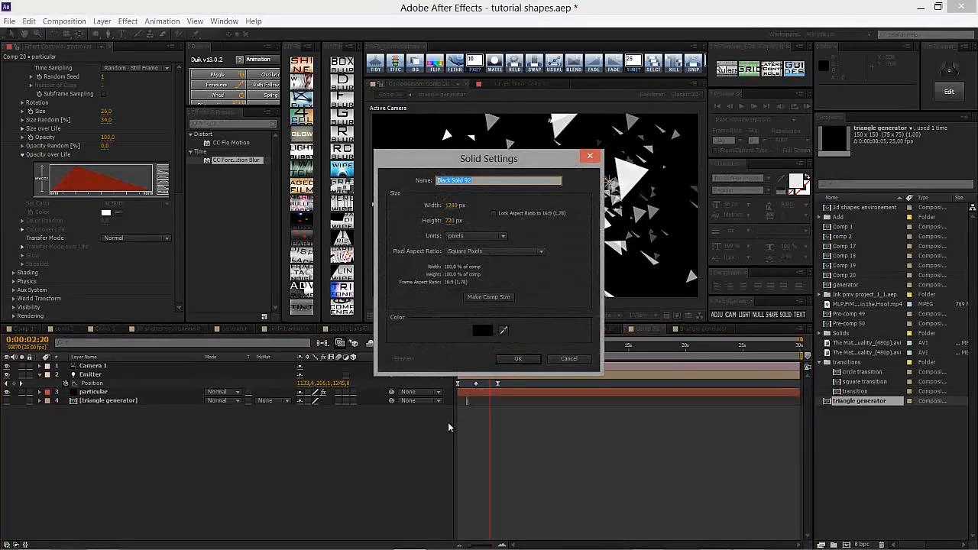
{"action": "key", "text": "Return"}
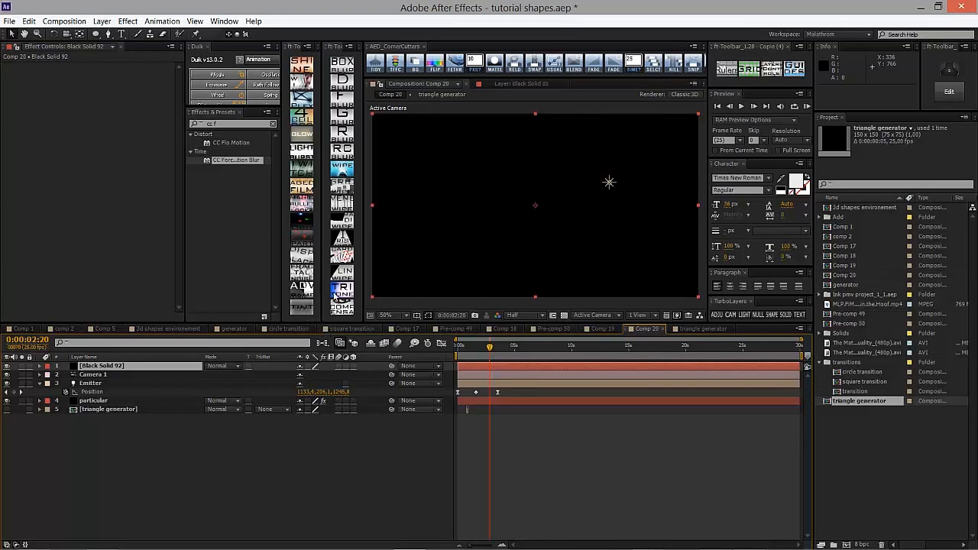
{"action": "left_click", "coordinate": [305, 291]}
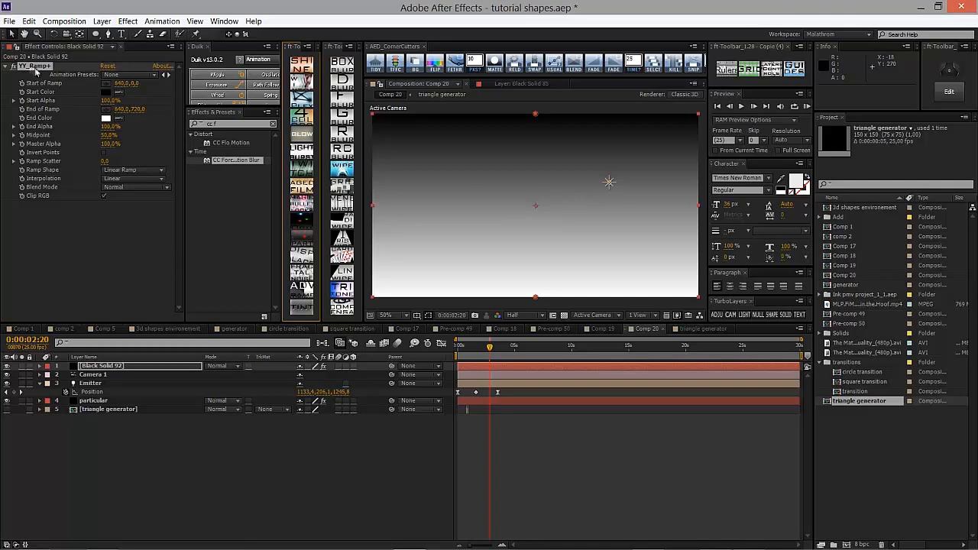
{"action": "left_click", "coordinate": [272, 125]}
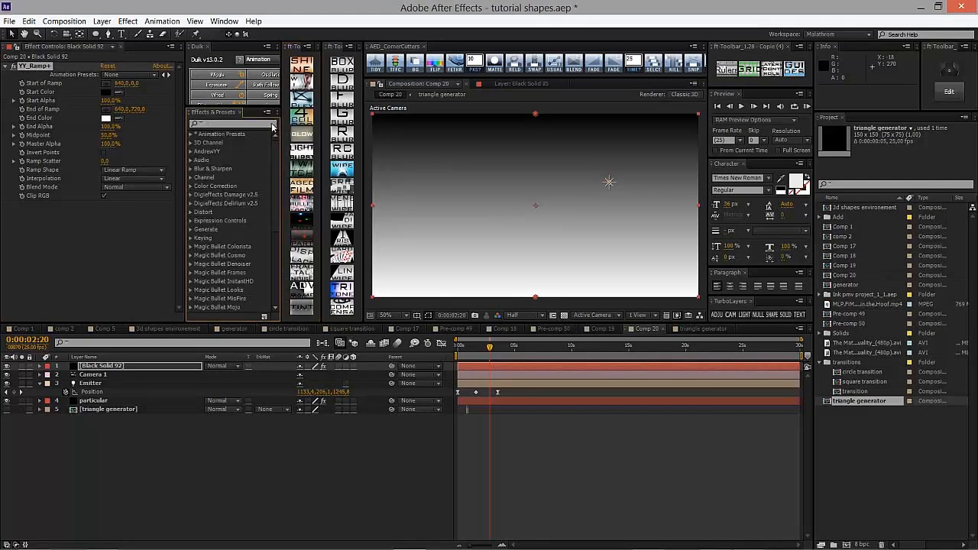
- Try Angled Ramp and other ramp shapes on the solid's gradient, and return to Linear Ramp
{"action": "left_click", "coordinate": [127, 172]}
{"action": "left_click", "coordinate": [109, 202]}
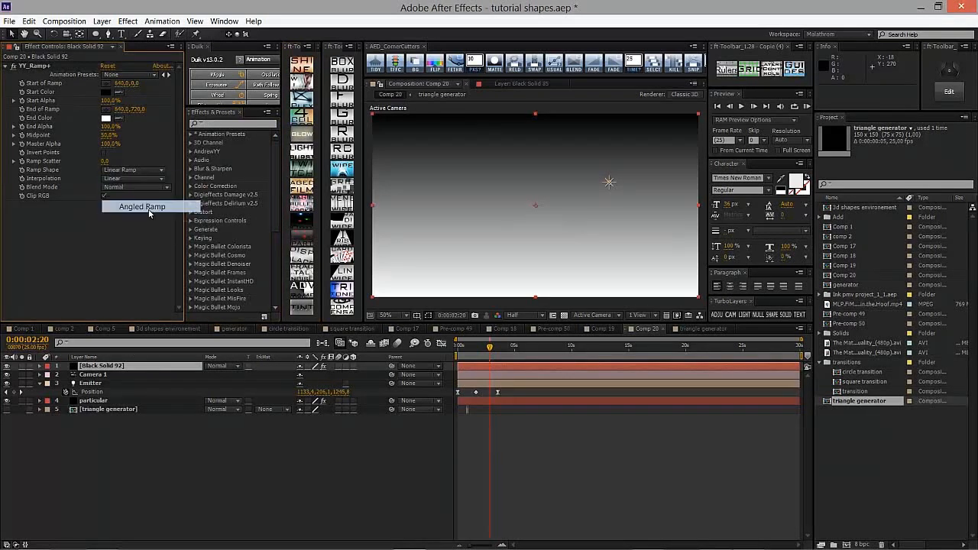
{"action": "left_click", "coordinate": [148, 201]}
{"action": "left_click", "coordinate": [135, 174]}
{"action": "left_click", "coordinate": [146, 231]}
{"action": "left_click", "coordinate": [161, 173]}
{"action": "left_click", "coordinate": [140, 183]}
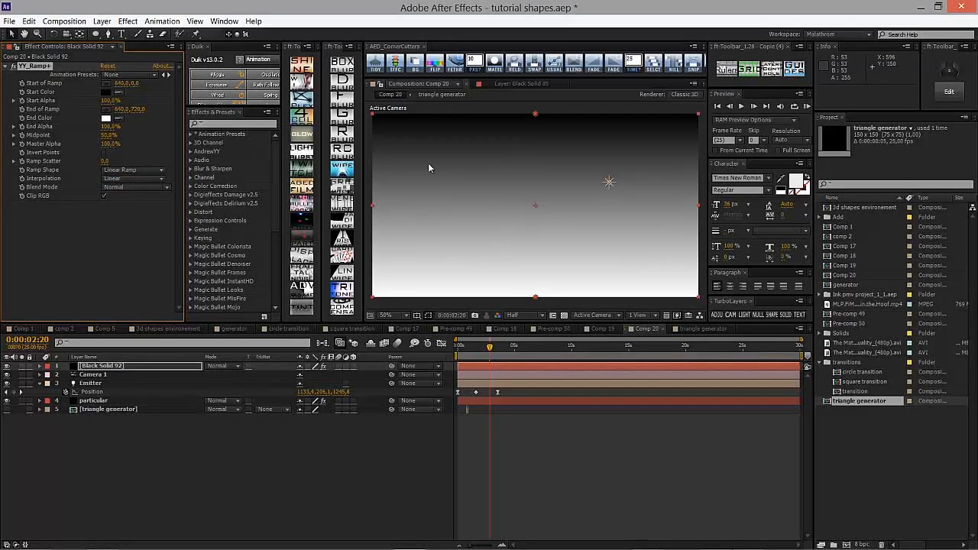
- Set the ramp's start color to a very dark purple and its end color to a very dark red
{"action": "left_click", "coordinate": [106, 92]}
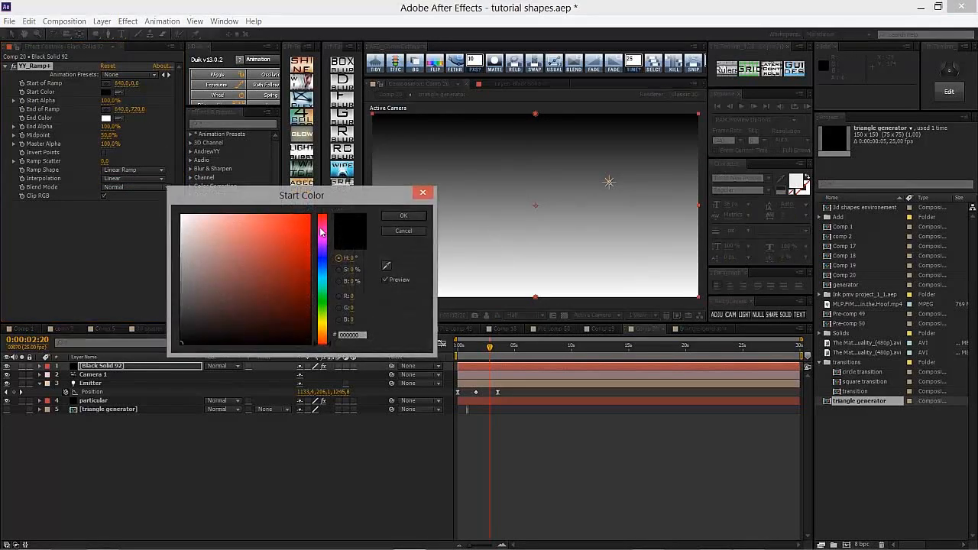
{"action": "left_click_drag", "start_coordinate": [320, 261], "coordinate": [322, 244]}
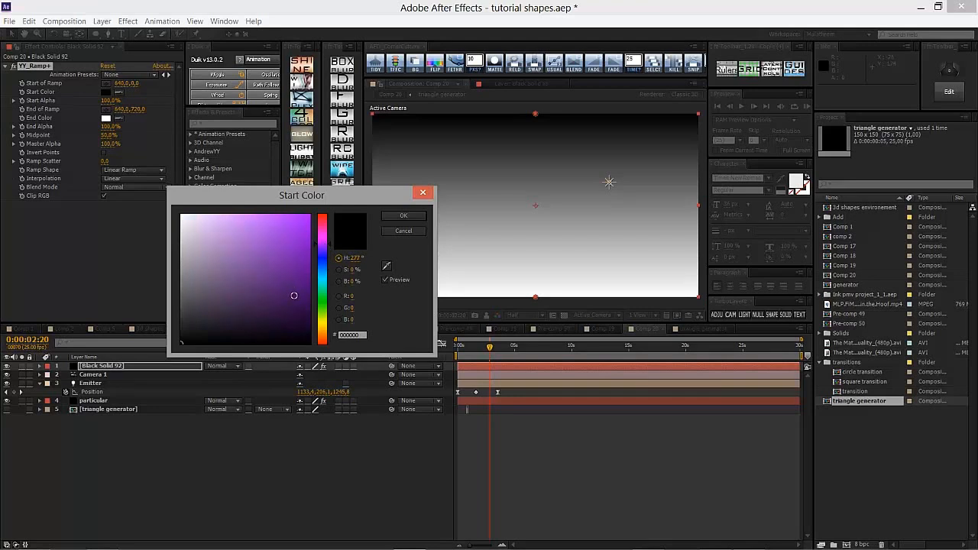
{"action": "left_click_drag", "start_coordinate": [295, 292], "coordinate": [315, 328]}
{"action": "left_click", "coordinate": [403, 215]}
{"action": "left_click", "coordinate": [106, 117]}
{"action": "left_click_drag", "start_coordinate": [315, 231], "coordinate": [322, 220]}
{"action": "left_click_drag", "start_coordinate": [294, 312], "coordinate": [314, 331]}
{"action": "left_click", "coordinate": [399, 219]}
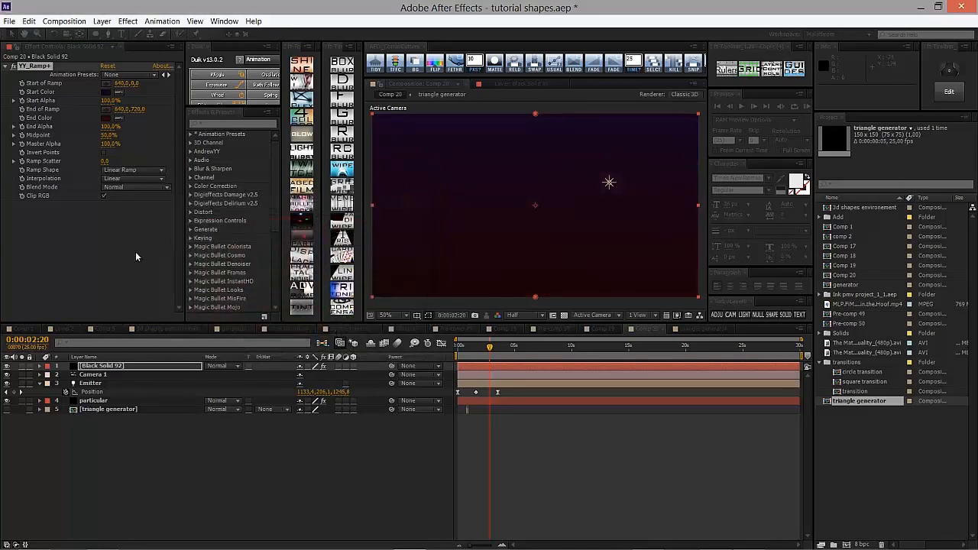
- Apply Fractal Noise to the black solid, with the Subscale fractal type and the Block noise type
{"action": "left_click", "coordinate": [301, 278]}
{"action": "left_click", "coordinate": [116, 222]}
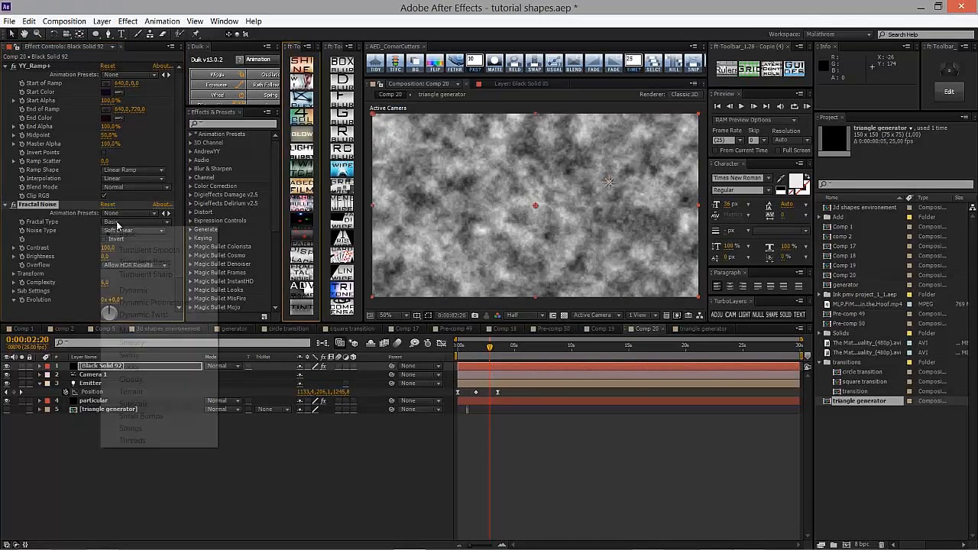
{"action": "left_click", "coordinate": [151, 405]}
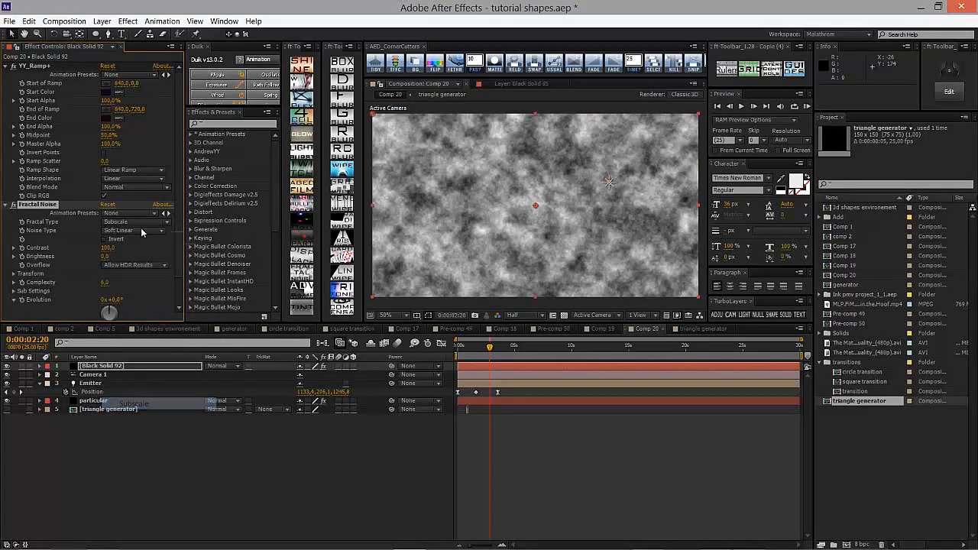
{"action": "left_click", "coordinate": [142, 232]}
{"action": "left_click", "coordinate": [143, 238]}
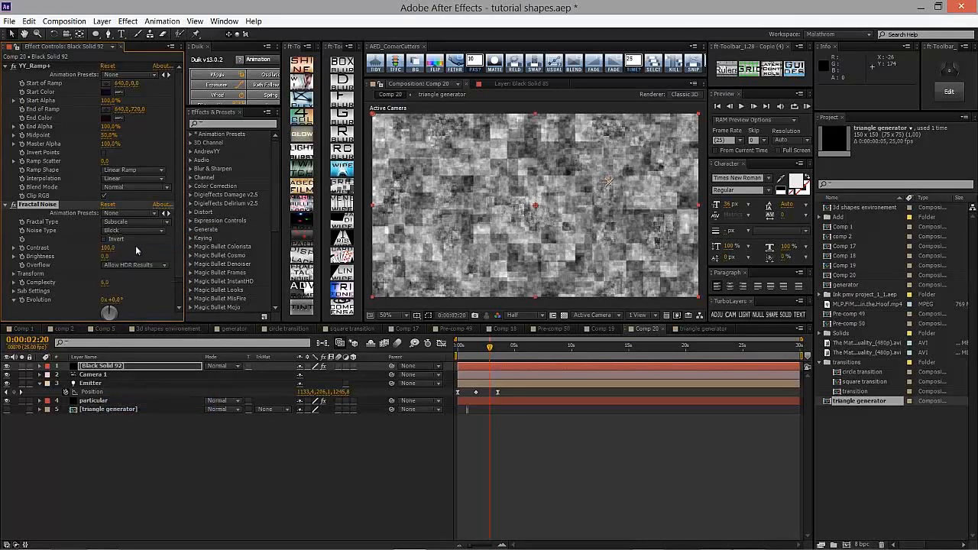
- Enlarge the Fractal Noise scale to 722 and set its fractal type to Strings
{"action": "left_click", "coordinate": [14, 274]}
{"action": "scroll", "coordinate": [115, 249], "scroll_direction": "down", "scroll_amount": 3}
{"action": "left_click_drag", "start_coordinate": [173, 233], "coordinate": [582, 227]}
{"action": "left_click", "coordinate": [138, 175]}
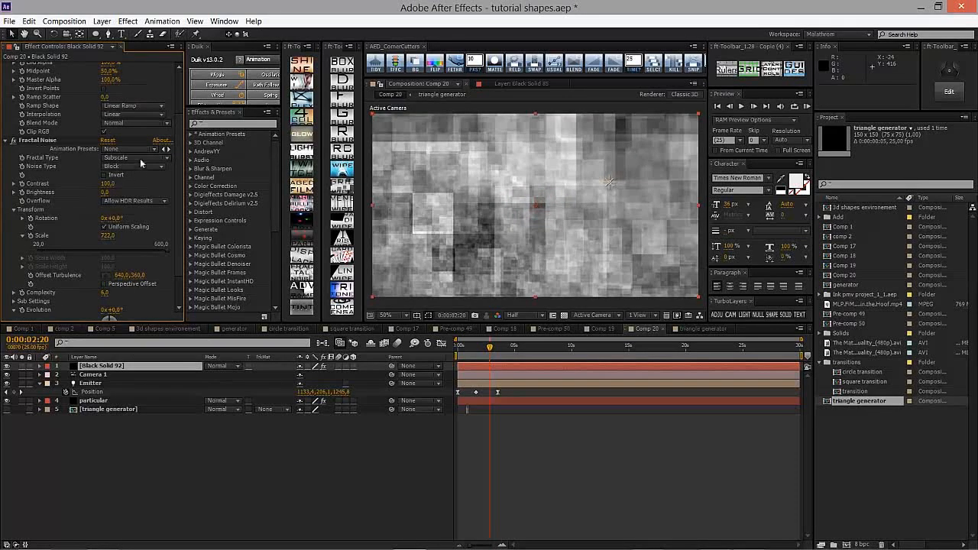
{"action": "left_click", "coordinate": [142, 162]}
{"action": "left_click", "coordinate": [157, 363]}
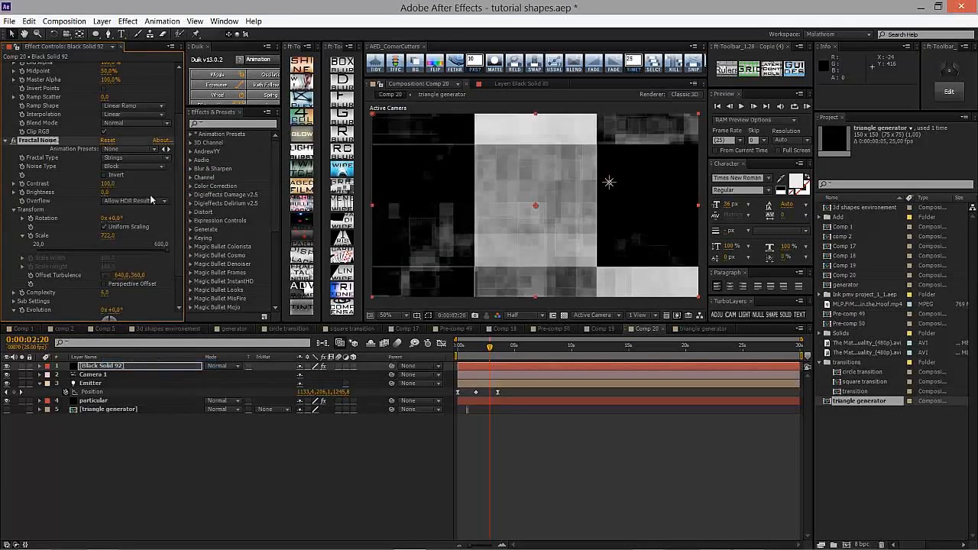
- Reduce the Fractal Noise scale to about 238 and rotate the noise to 31°
{"action": "left_click", "coordinate": [140, 165]}
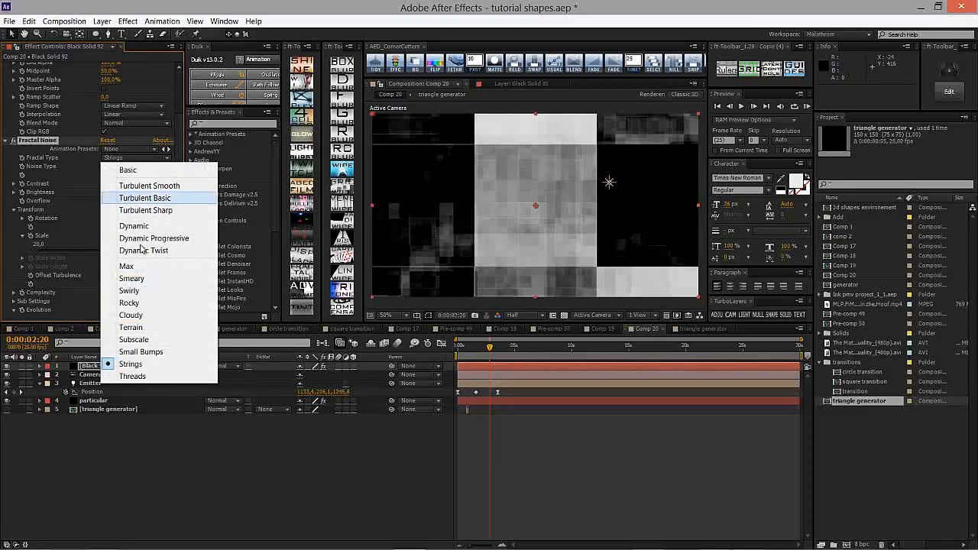
{"action": "left_click", "coordinate": [46, 273]}
{"action": "left_click_drag", "start_coordinate": [68, 241], "coordinate": [10, 245]}
{"action": "mouse_move", "coordinate": [105, 237]}
{"action": "left_mouse_down"}
{"action": "mouse_move", "coordinate": [23, 250]}
{"action": "mouse_move", "coordinate": [95, 239]}
{"action": "left_mouse_up"}
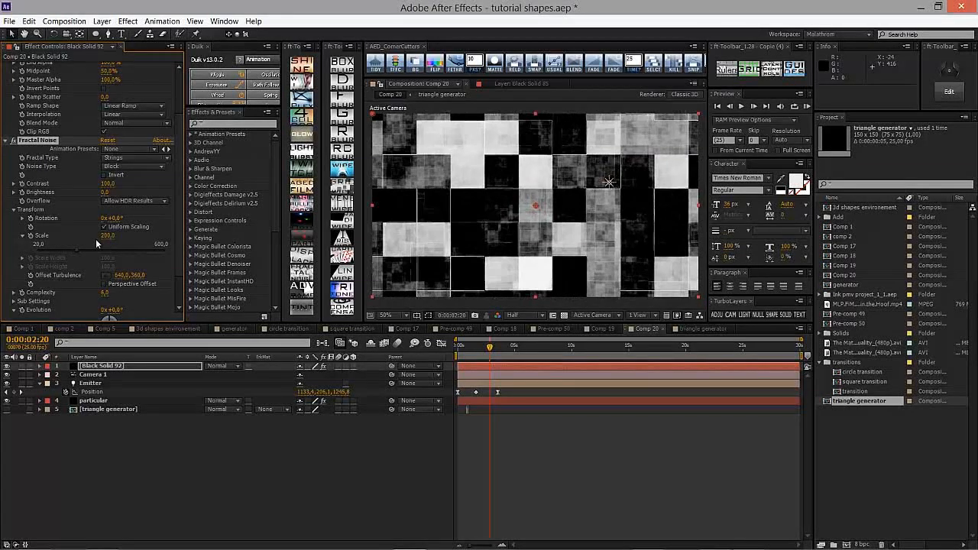
{"action": "scroll", "coordinate": [96, 243], "scroll_direction": "down", "scroll_amount": 1}
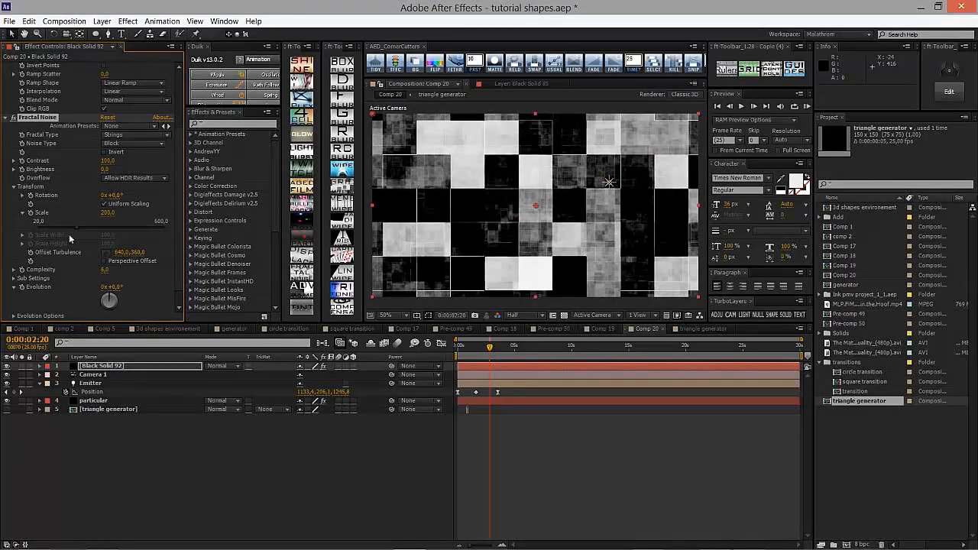
{"action": "left_click_drag", "start_coordinate": [116, 200], "coordinate": [85, 225]}
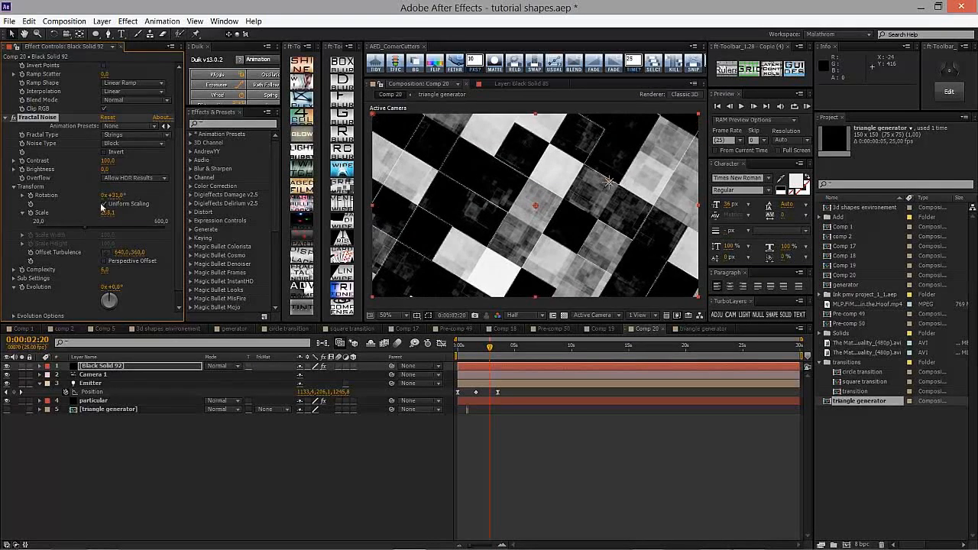
- Compare the Soft Light and Screen blending modes for Fractal Noise, and keep Soft Light
{"action": "scroll", "coordinate": [118, 239], "scroll_direction": "down", "scroll_amount": 1}
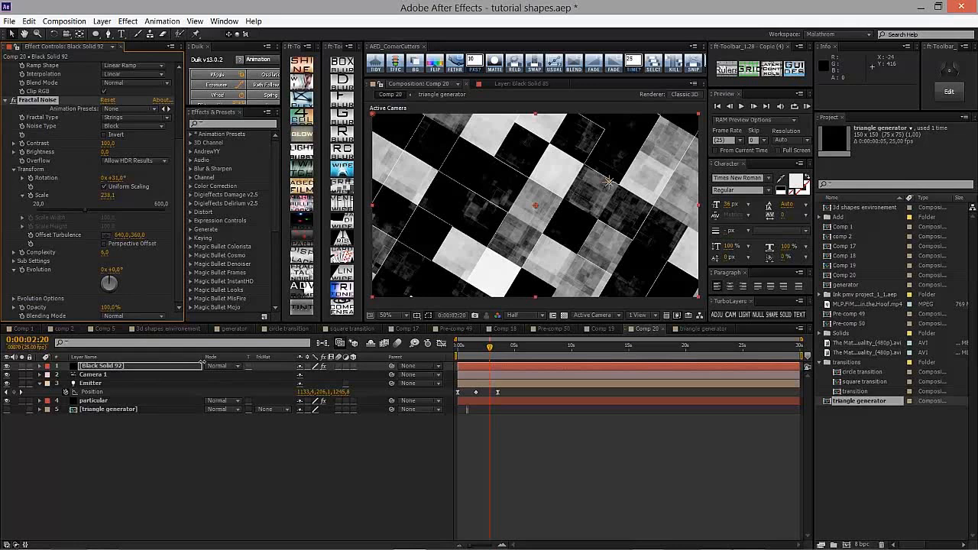
{"action": "left_click", "coordinate": [144, 315]}
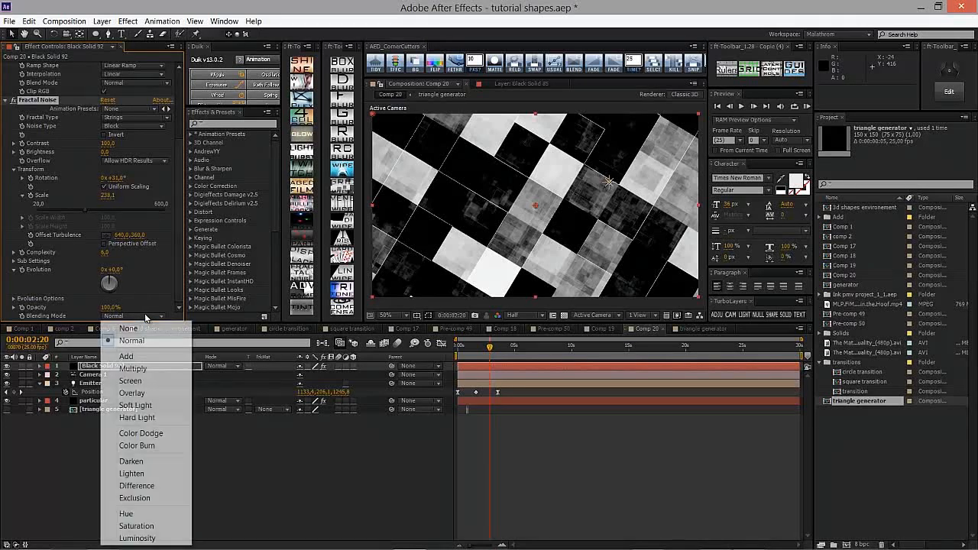
{"action": "left_click", "coordinate": [163, 407]}
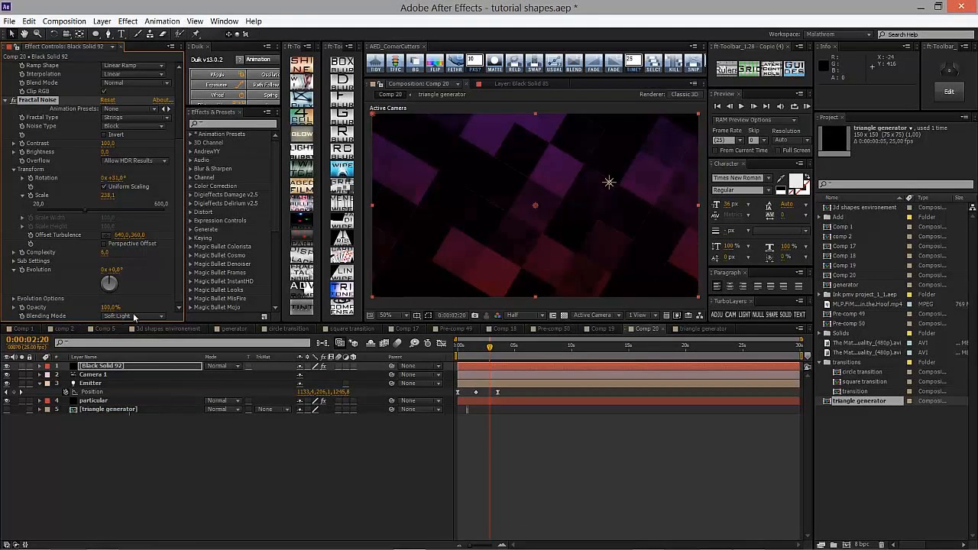
{"action": "left_click", "coordinate": [134, 315]}
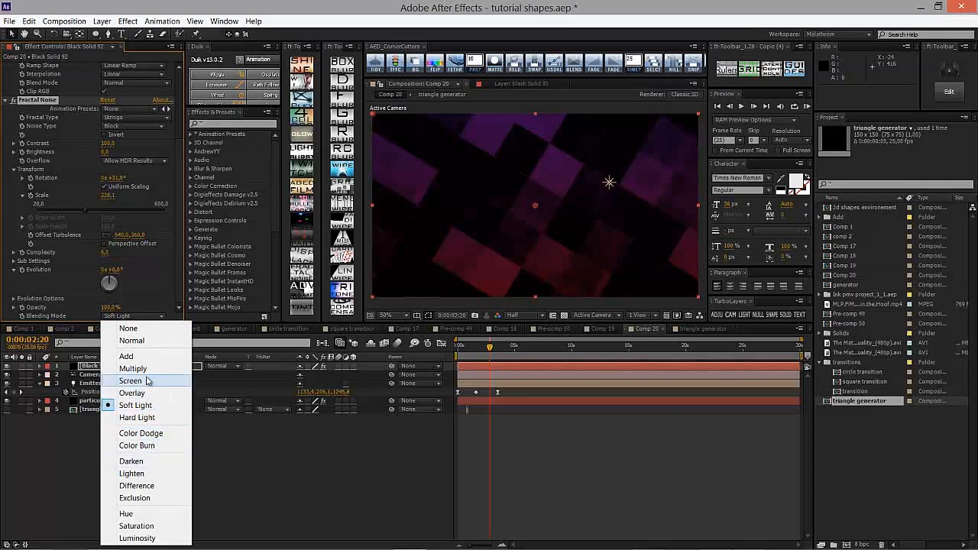
{"action": "left_click", "coordinate": [130, 381]}
{"action": "left_click", "coordinate": [137, 316]}
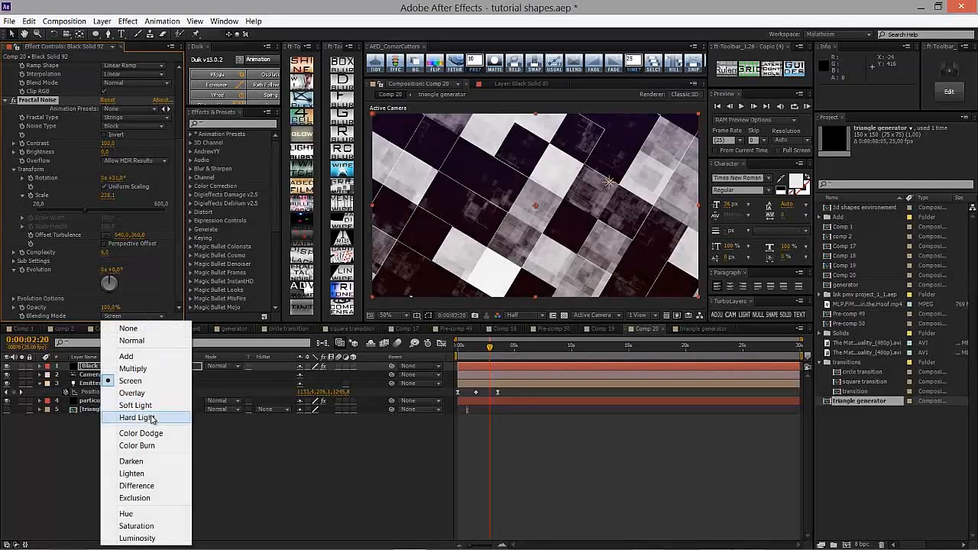
{"action": "left_click", "coordinate": [136, 405]}
- Set the fractal type to Swirly and lower the noise brightness to about -51
{"action": "left_click", "coordinate": [132, 117]}
{"action": "left_click", "coordinate": [152, 250]}
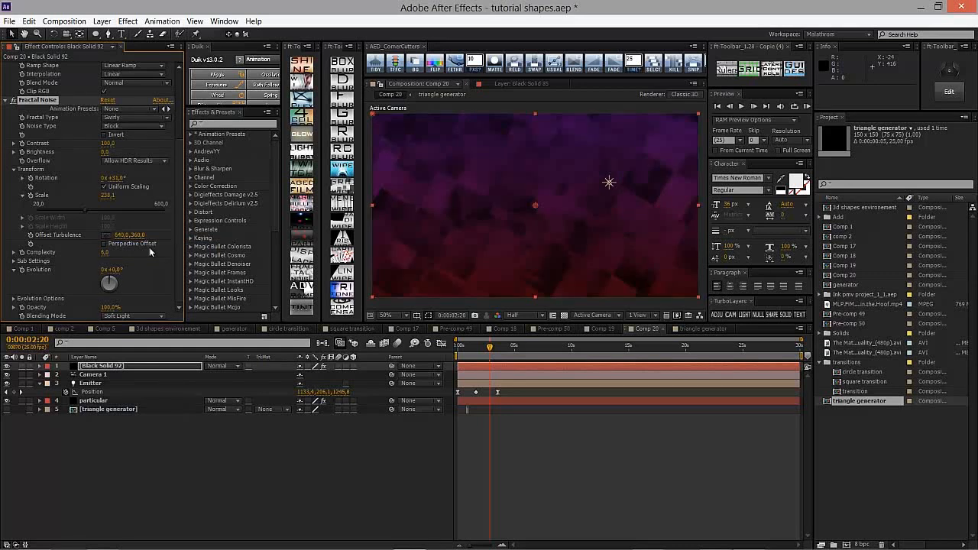
{"action": "scroll", "coordinate": [132, 246], "scroll_direction": "up", "scroll_amount": 3}
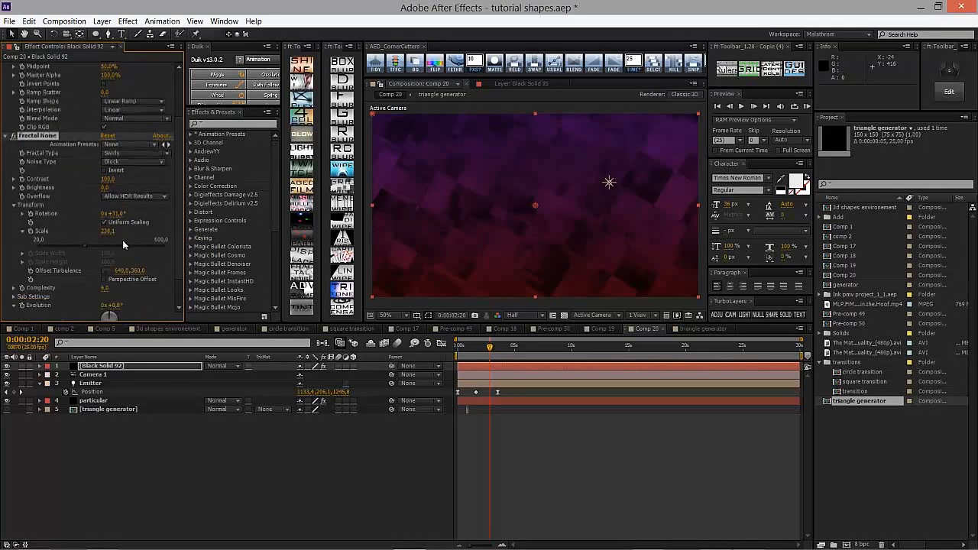
{"action": "scroll", "coordinate": [123, 243], "scroll_direction": "up", "scroll_amount": 2}
{"action": "mouse_move", "coordinate": [106, 211]}
{"action": "left_mouse_down"}
{"action": "mouse_move", "coordinate": [57, 215]}
{"action": "mouse_move", "coordinate": [100, 204]}
{"action": "left_mouse_up"}
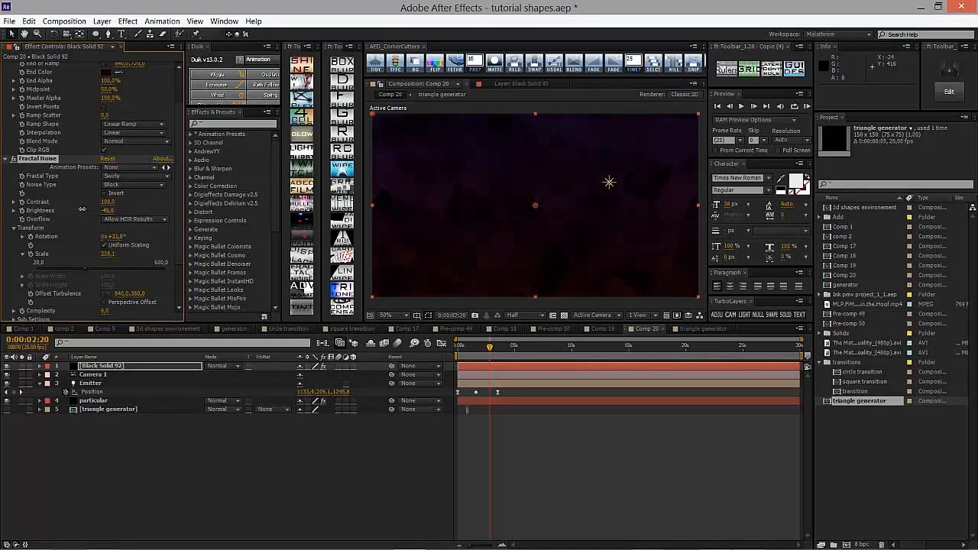
- Animate the Fractal Noise evolution with the expression time*70, and show only the solid's animated properties in the timeline
{"action": "scroll", "coordinate": [88, 283], "scroll_direction": "down", "scroll_amount": 5}
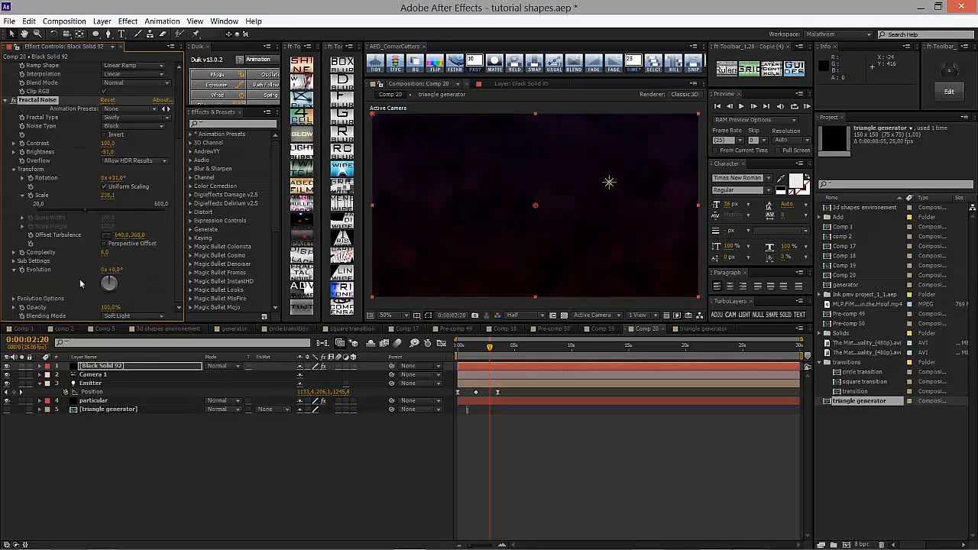
{"action": "left_click", "coordinate": [21, 272], "text": "alt"}
{"action": "type", "text": "time*70"}
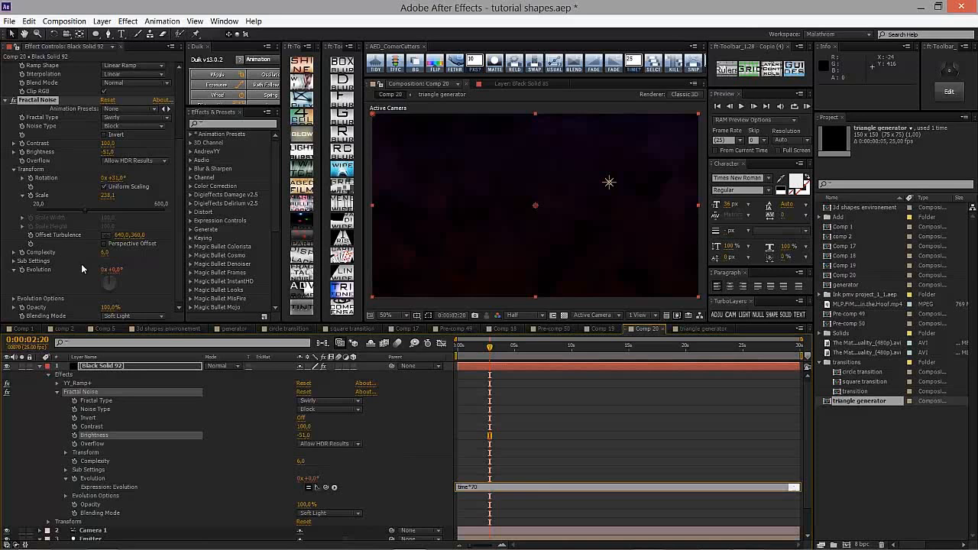
{"action": "left_click", "coordinate": [528, 405]}
{"action": "scroll", "coordinate": [136, 375], "scroll_direction": "down", "scroll_amount": 1}
{"action": "scroll", "coordinate": [136, 375], "scroll_direction": "up", "scroll_amount": 1}
{"action": "key", "text": "u"}
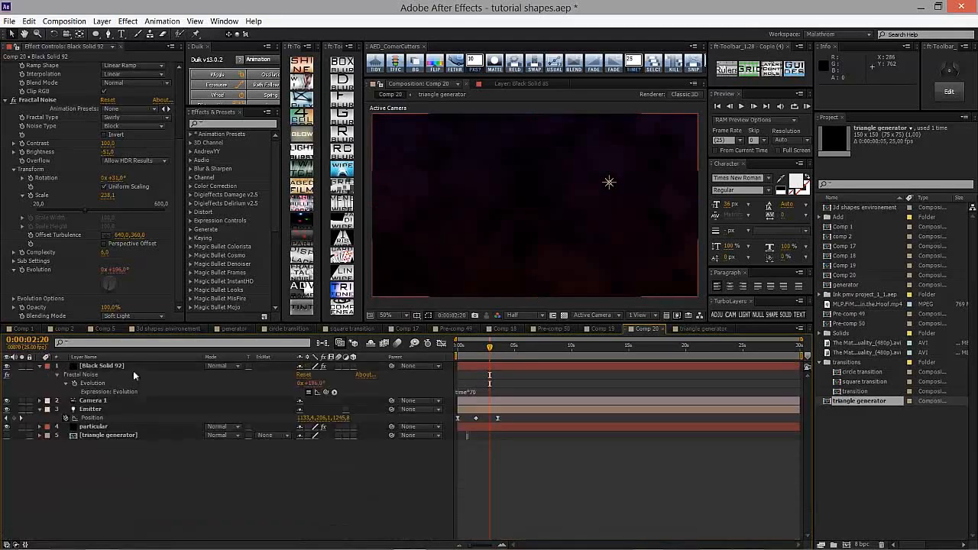
- Move the black solid to the bottom of the layer stack and go to 0:00:03:03
{"action": "left_click_drag", "start_coordinate": [124, 366], "coordinate": [225, 478]}
{"action": "left_click_drag", "start_coordinate": [463, 355], "coordinate": [493, 349]}
- Apply the Shine effect to the particular layer in Comp 20
{"action": "left_click", "coordinate": [104, 387]}
{"action": "left_click", "coordinate": [104, 392]}
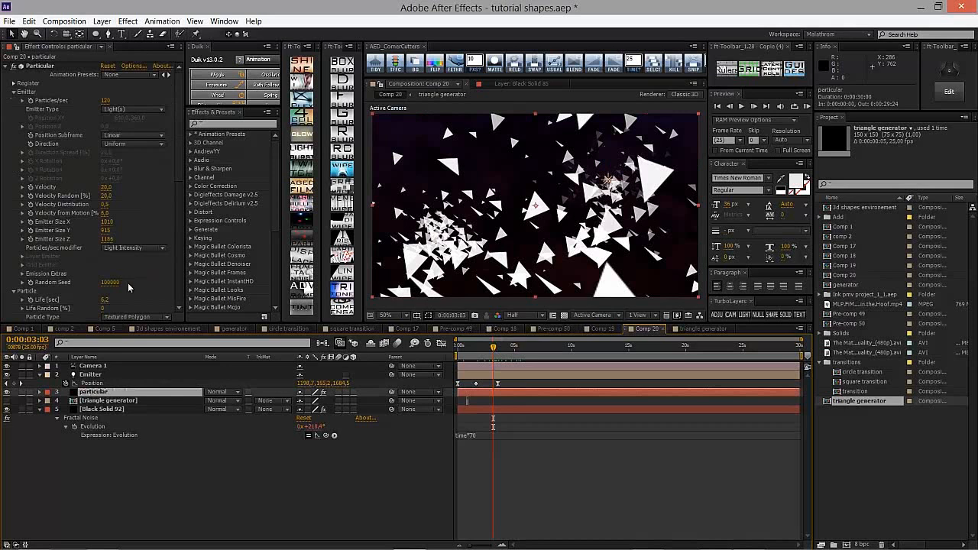
{"action": "scroll", "coordinate": [130, 287], "scroll_direction": "down", "scroll_amount": 6}
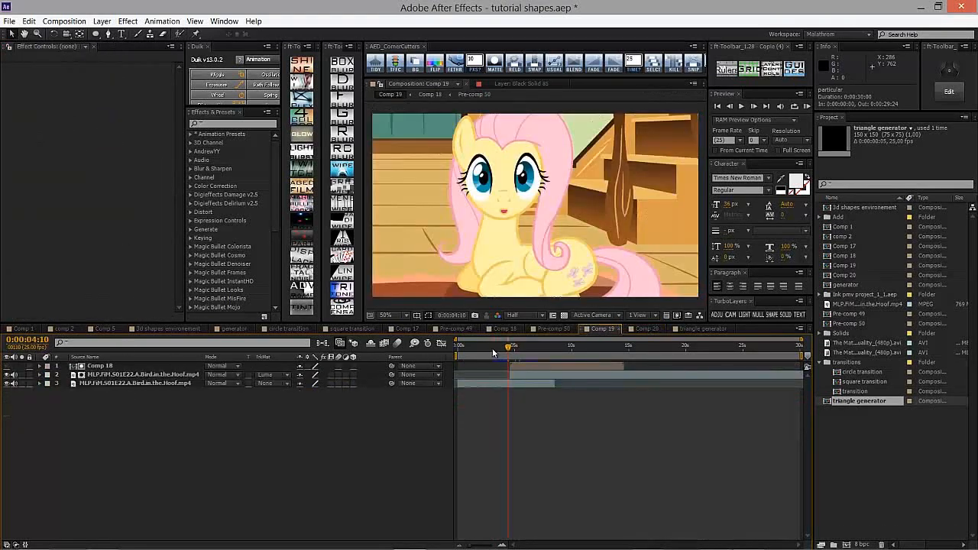
{"action": "left_click", "coordinate": [646, 328]}
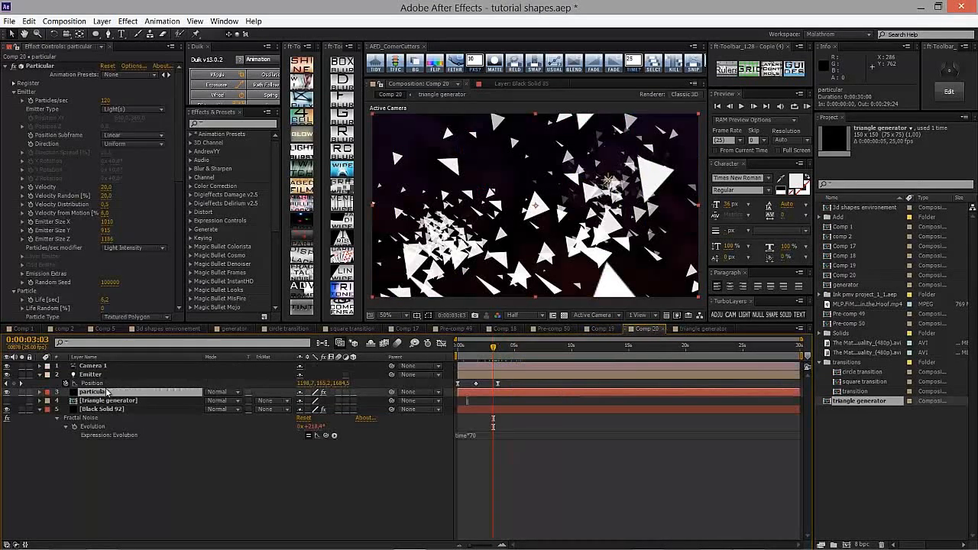
{"action": "scroll", "coordinate": [119, 282], "scroll_direction": "down", "scroll_amount": 6}
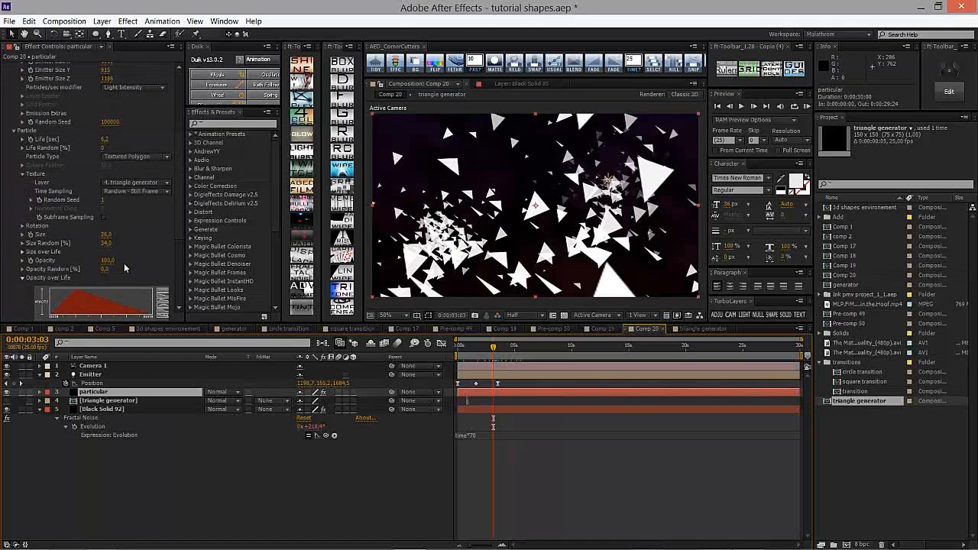
{"action": "left_click", "coordinate": [304, 67]}
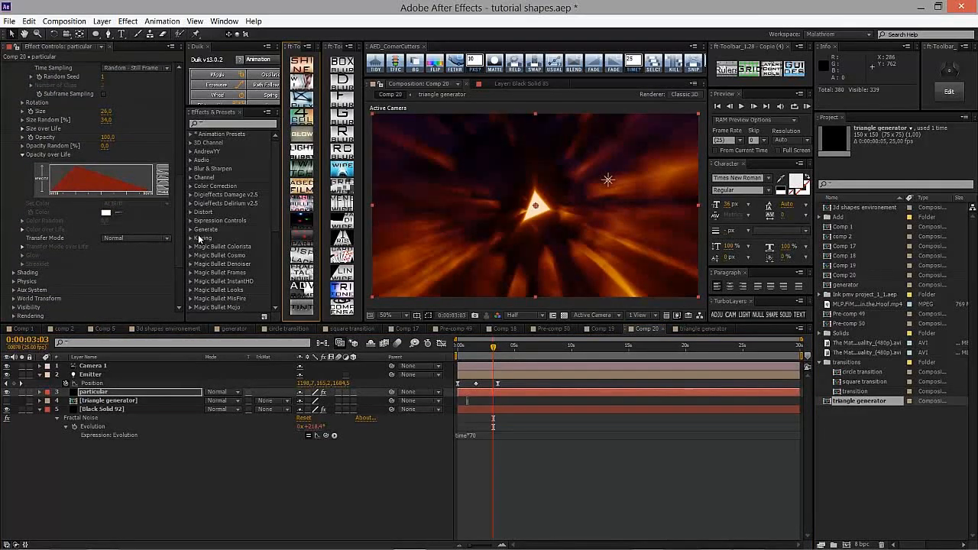
- Try a Shine ray length of 1, and settle on 0,2
{"action": "scroll", "coordinate": [180, 229], "scroll_direction": "down", "scroll_amount": 3}
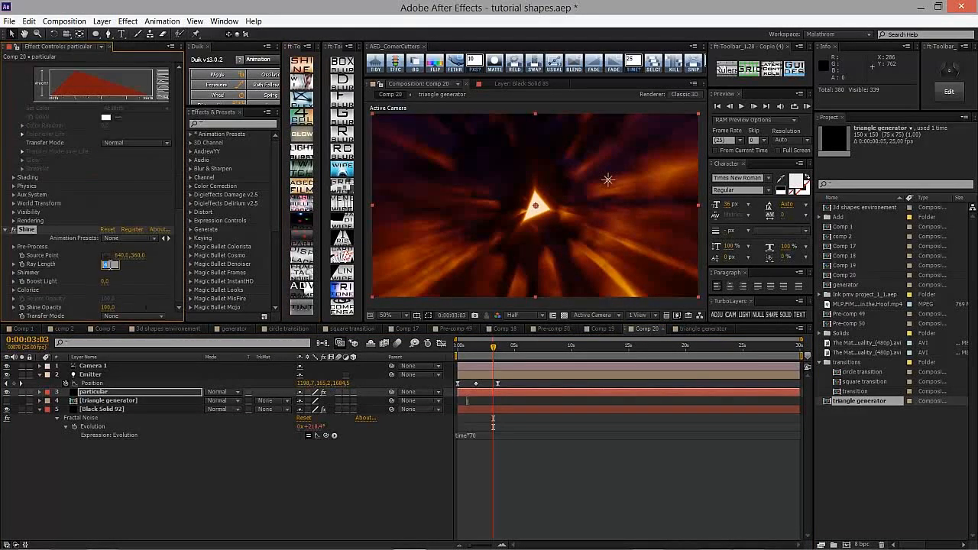
{"action": "type", "text": "1"}
{"action": "key", "text": "Return"}
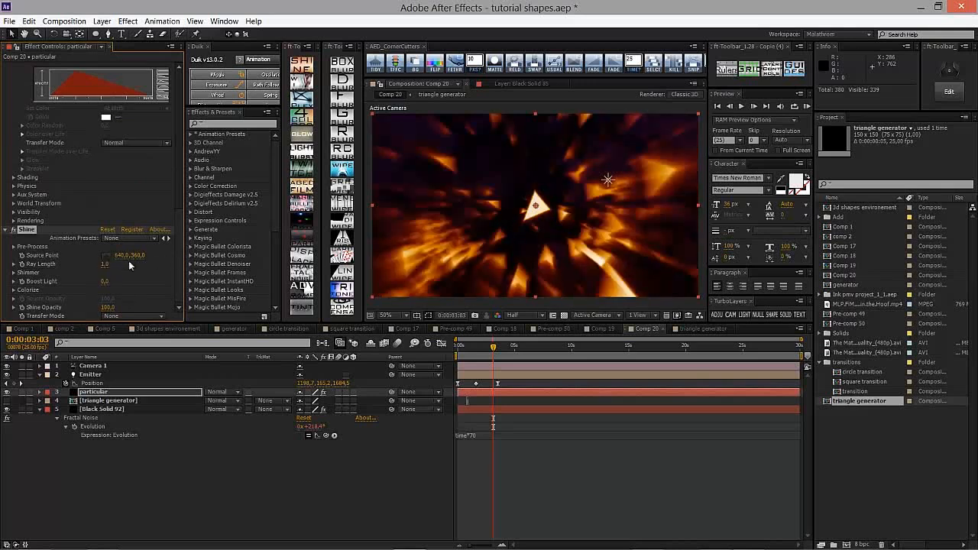
{"action": "left_click", "coordinate": [103, 264]}
{"action": "type", "text": "0,2"}
{"action": "key", "text": "Return"}
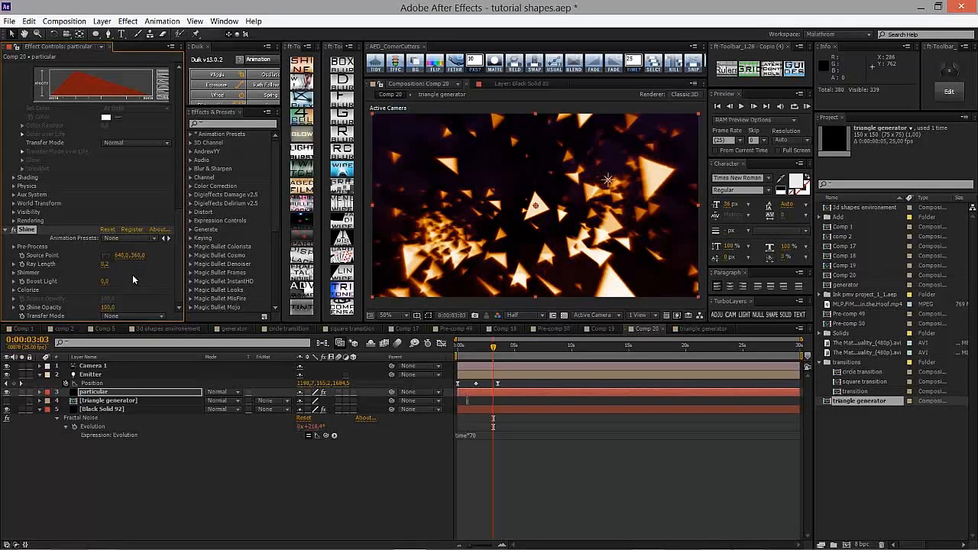
- Try Shine's boost light and the Electric colorize preset, and set Colorize to Fire
{"action": "left_click_drag", "start_coordinate": [110, 281], "coordinate": [54, 297]}
{"action": "left_click", "coordinate": [14, 311]}
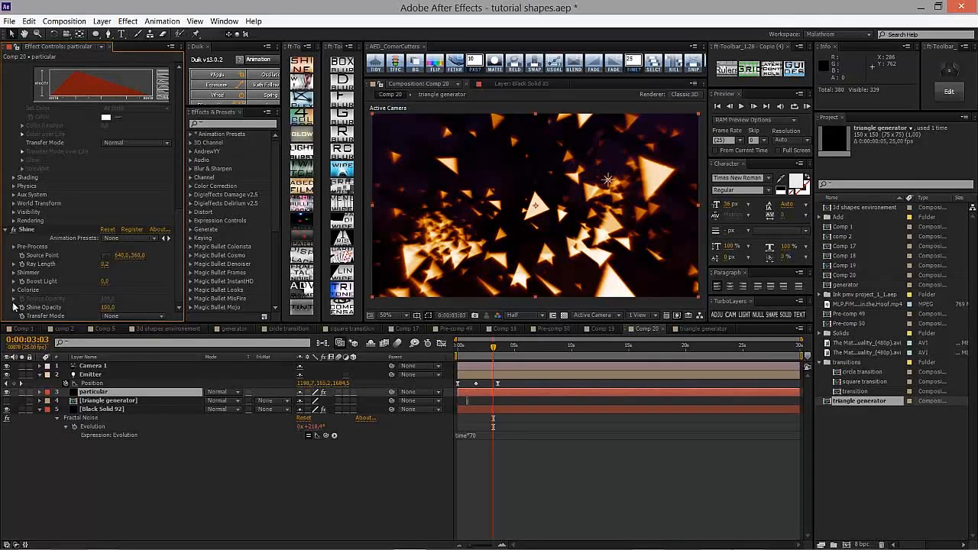
{"action": "left_click", "coordinate": [13, 290]}
{"action": "scroll", "coordinate": [46, 268], "scroll_direction": "down", "scroll_amount": 2}
{"action": "left_click", "coordinate": [114, 229]}
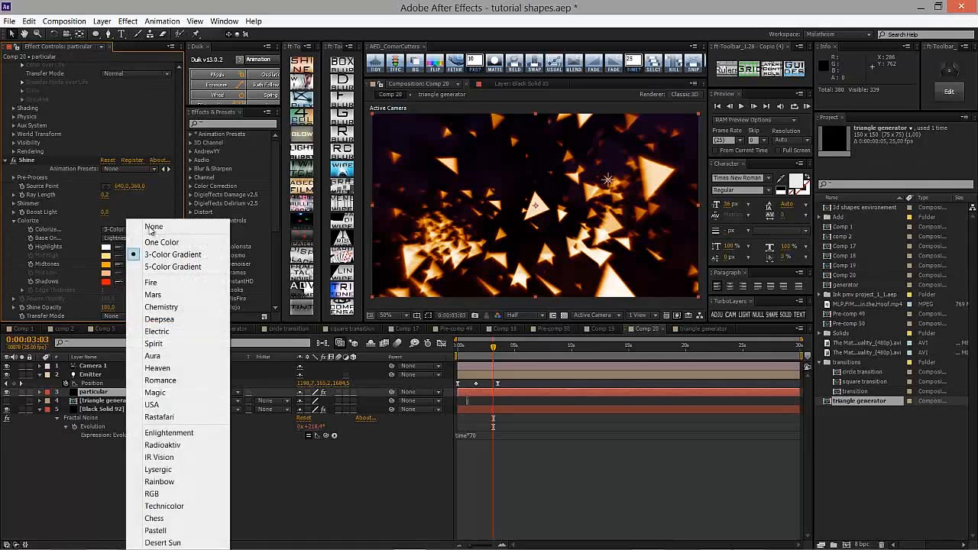
{"action": "left_click", "coordinate": [151, 283]}
{"action": "left_click", "coordinate": [147, 229]}
{"action": "left_click", "coordinate": [157, 331]}
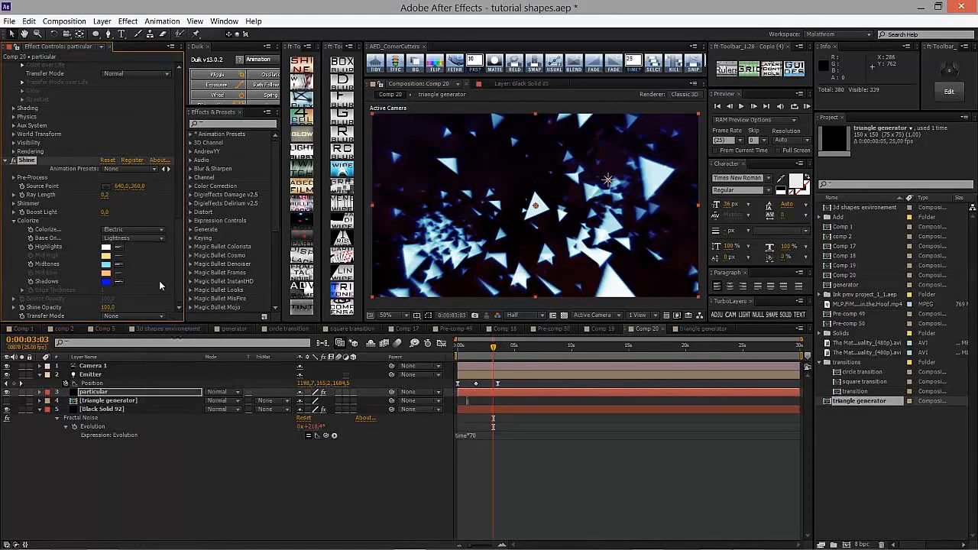
{"action": "left_click", "coordinate": [140, 229]}
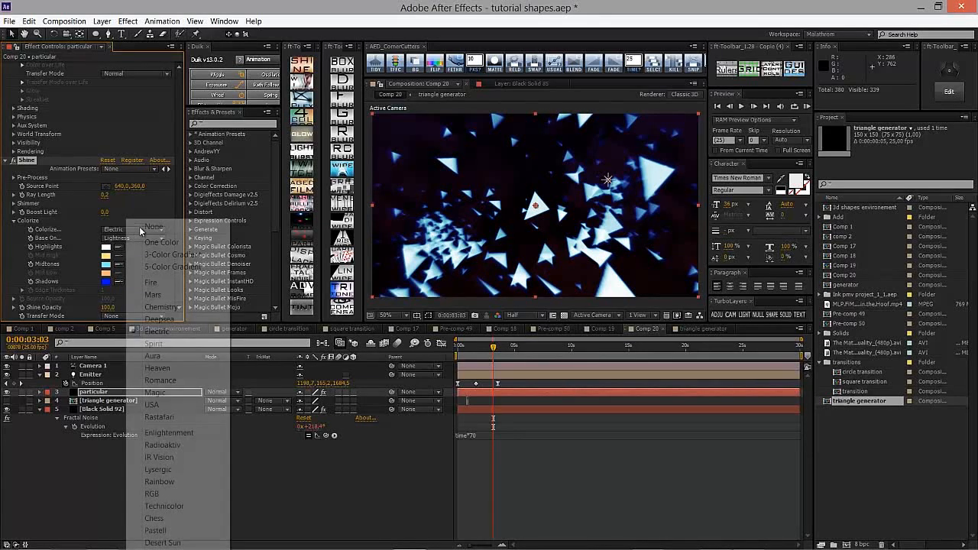
{"action": "left_click", "coordinate": [160, 284]}
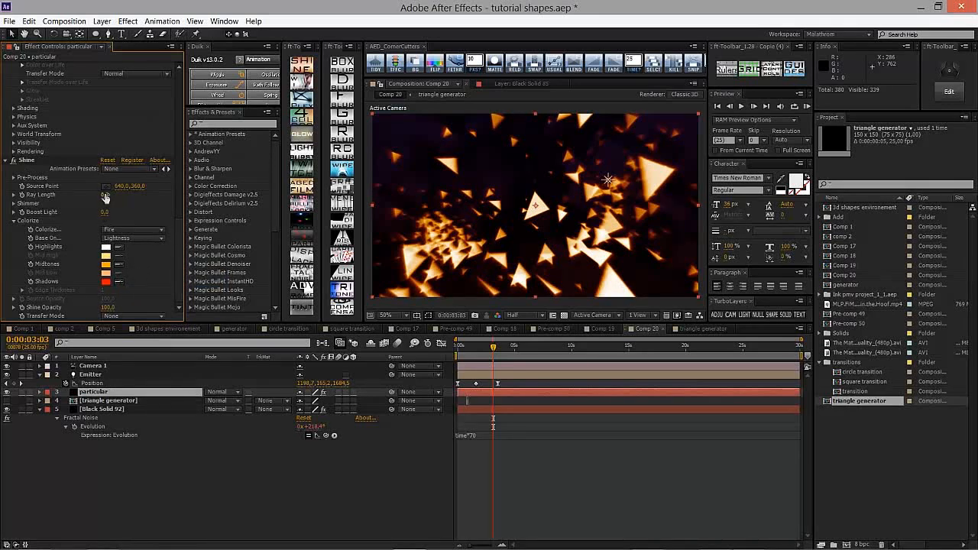
- Fine-tune Shine's ray length on the particular layer
{"action": "left_click_drag", "start_coordinate": [105, 197], "coordinate": [108, 205]}
{"action": "scroll", "coordinate": [144, 249], "scroll_direction": "up", "scroll_amount": 3}
{"action": "left_click_drag", "start_coordinate": [106, 263], "coordinate": [104, 262]}
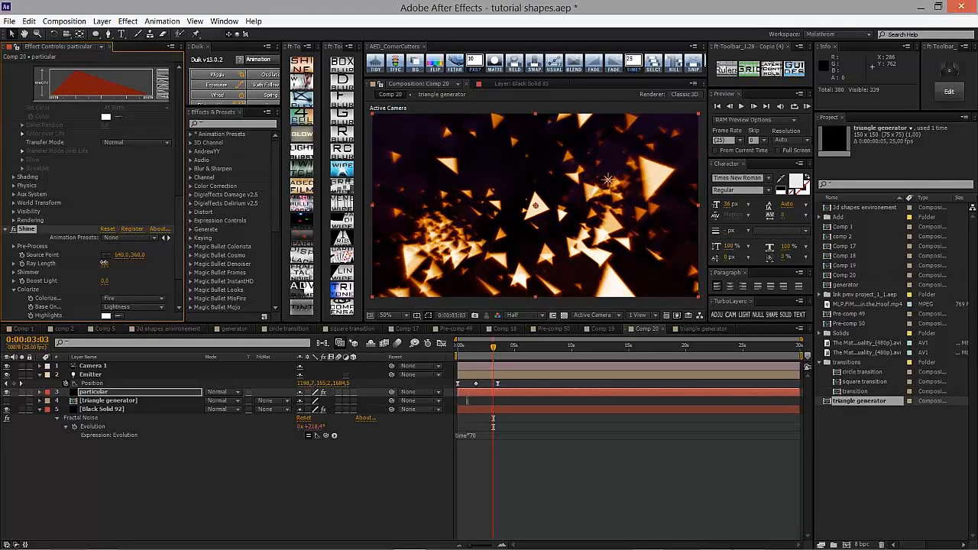
- Try a main particle opacity of 98 on the particular layer
{"action": "left_click", "coordinate": [111, 401]}
{"action": "left_click", "coordinate": [103, 391]}
{"action": "scroll", "coordinate": [114, 192], "scroll_direction": "down", "scroll_amount": 5}
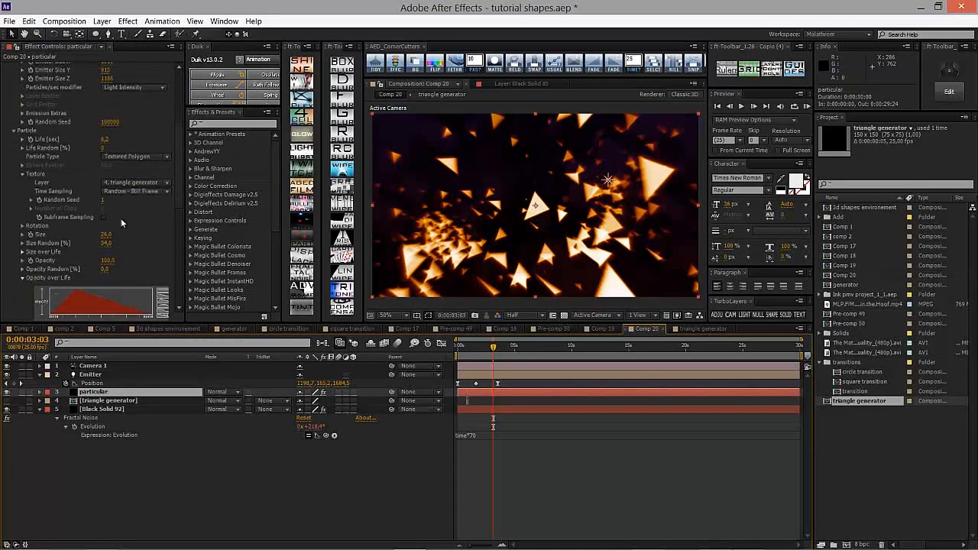
{"action": "scroll", "coordinate": [121, 218], "scroll_direction": "down", "scroll_amount": 2}
{"action": "left_click_drag", "start_coordinate": [102, 214], "coordinate": [109, 217]}
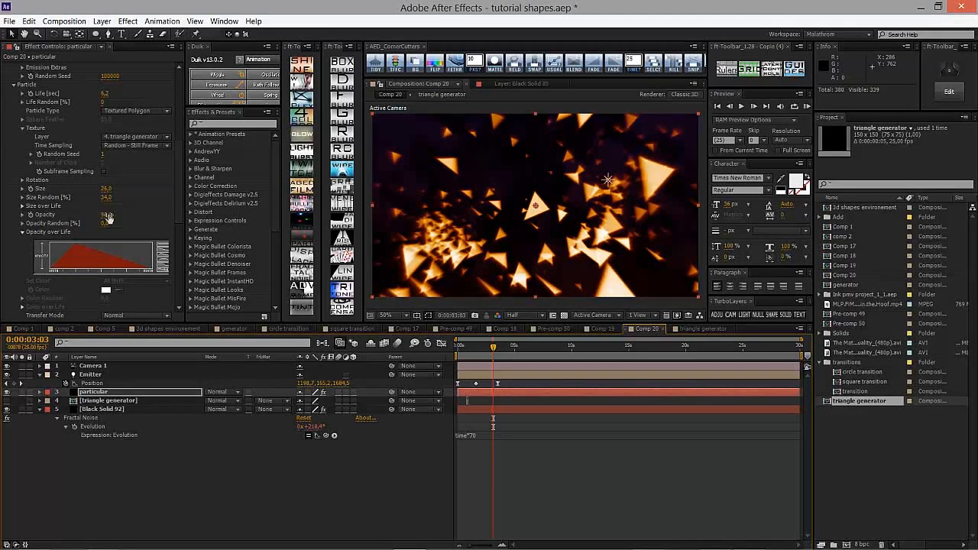
- Set the Aux System of the particular layer to emit Continously
{"action": "scroll", "coordinate": [117, 218], "scroll_direction": "down", "scroll_amount": 6}
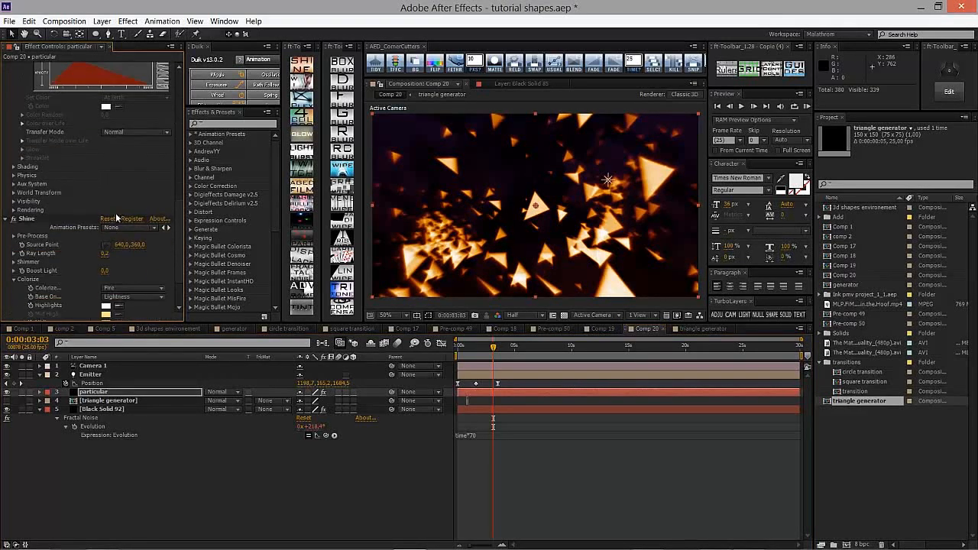
{"action": "left_click", "coordinate": [15, 184]}
{"action": "scroll", "coordinate": [113, 193], "scroll_direction": "down", "scroll_amount": 2}
{"action": "left_click", "coordinate": [133, 136]}
{"action": "left_click", "coordinate": [139, 175]}
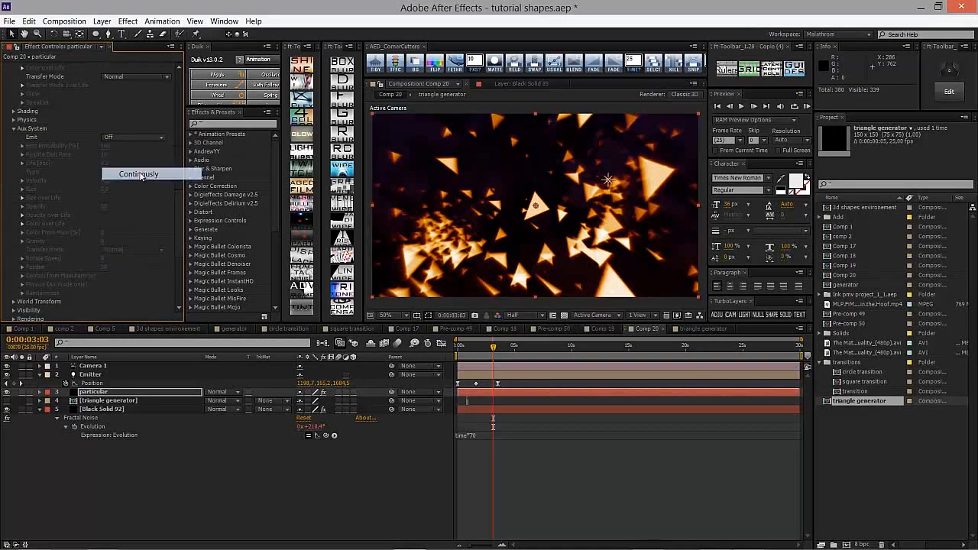
{"action": "scroll", "coordinate": [140, 176], "scroll_direction": "down", "scroll_amount": 2}
{"action": "scroll", "coordinate": [140, 176], "scroll_direction": "up", "scroll_amount": 1}
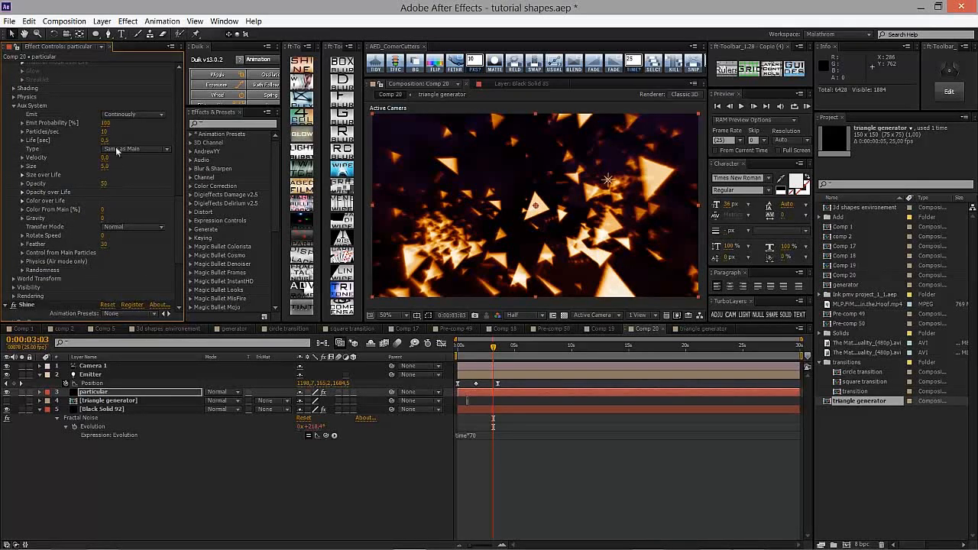
- Give the aux particles a peaked opacity-over-life curve that fades out, and set their life to 2,0 seconds and opacity to 20
{"action": "left_click", "coordinate": [22, 192]}
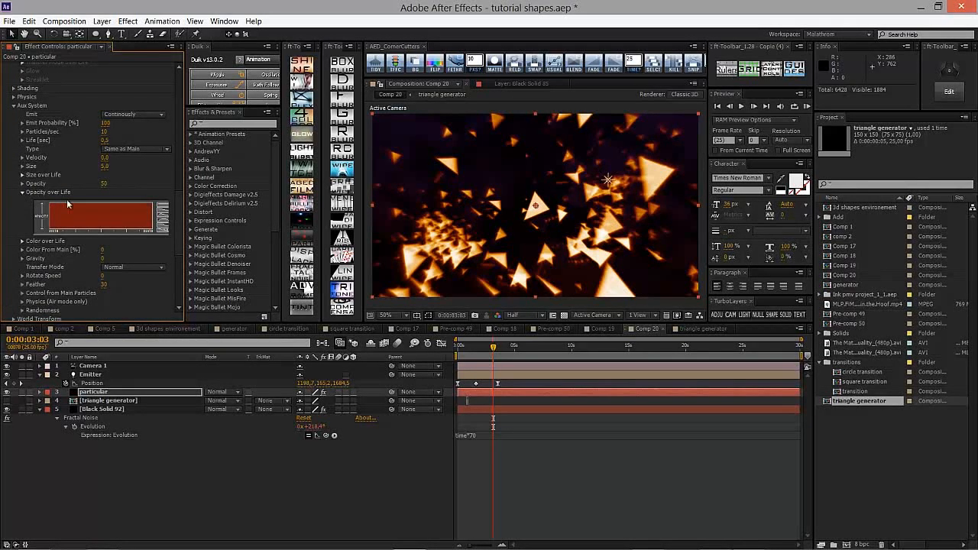
{"action": "left_click", "coordinate": [161, 218]}
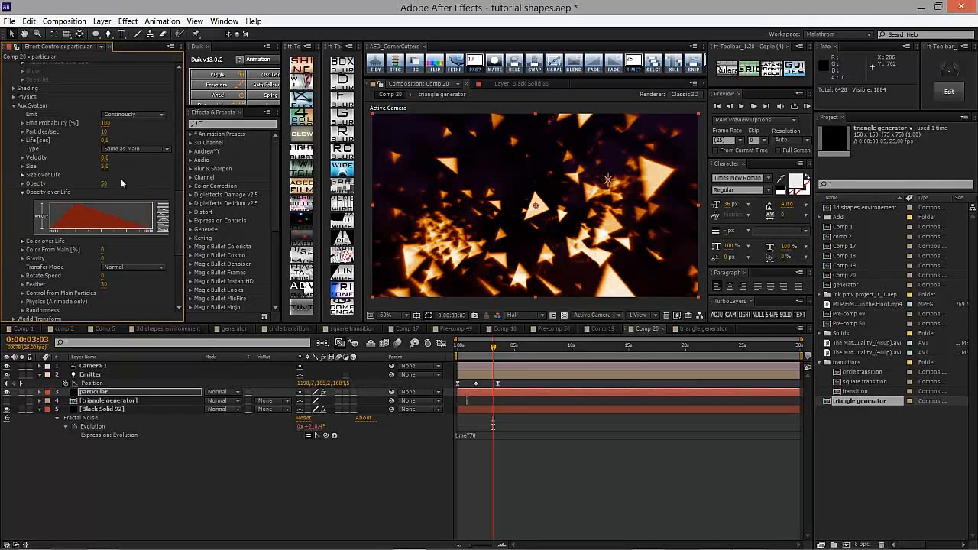
{"action": "left_click", "coordinate": [149, 186]}
{"action": "mouse_move", "coordinate": [105, 131]}
{"action": "left_mouse_down"}
{"action": "mouse_move", "coordinate": [136, 131]}
{"action": "mouse_move", "coordinate": [98, 132]}
{"action": "mouse_move", "coordinate": [121, 135]}
{"action": "left_mouse_up"}
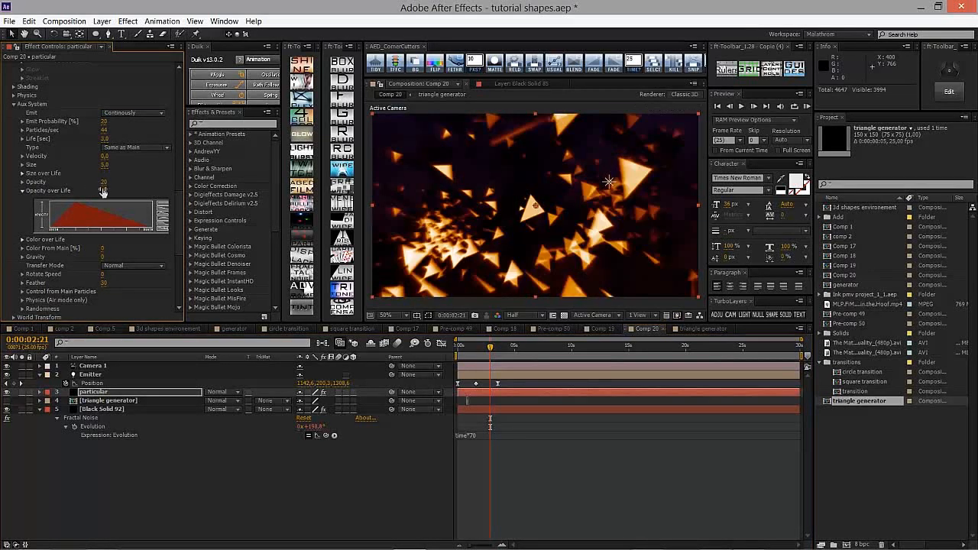
- Set the main particles' opacity to 66 and extend the aux particles' life to 3,0 seconds
{"action": "scroll", "coordinate": [110, 200], "scroll_direction": "down", "scroll_amount": 2}
{"action": "scroll", "coordinate": [118, 229], "scroll_direction": "up", "scroll_amount": 10}
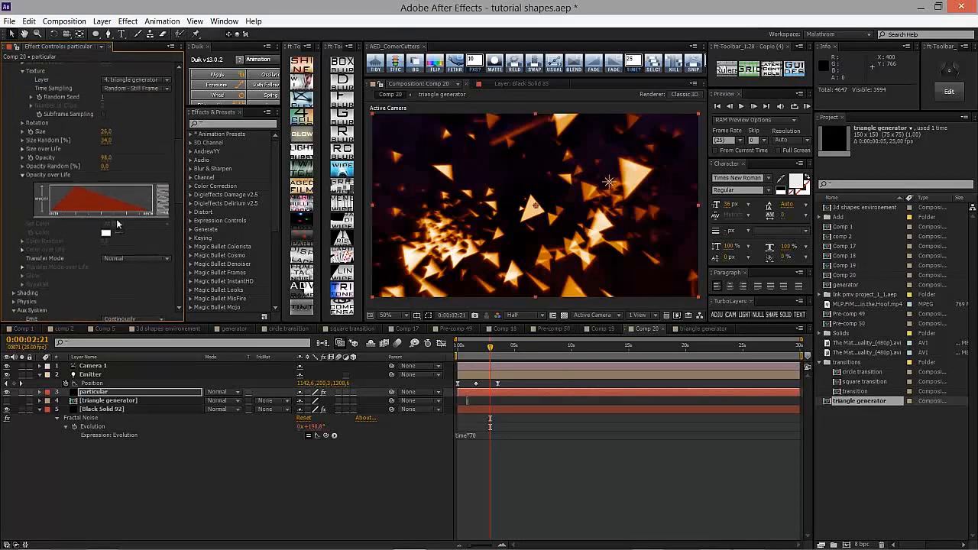
{"action": "scroll", "coordinate": [109, 158], "scroll_direction": "down", "scroll_amount": 10}
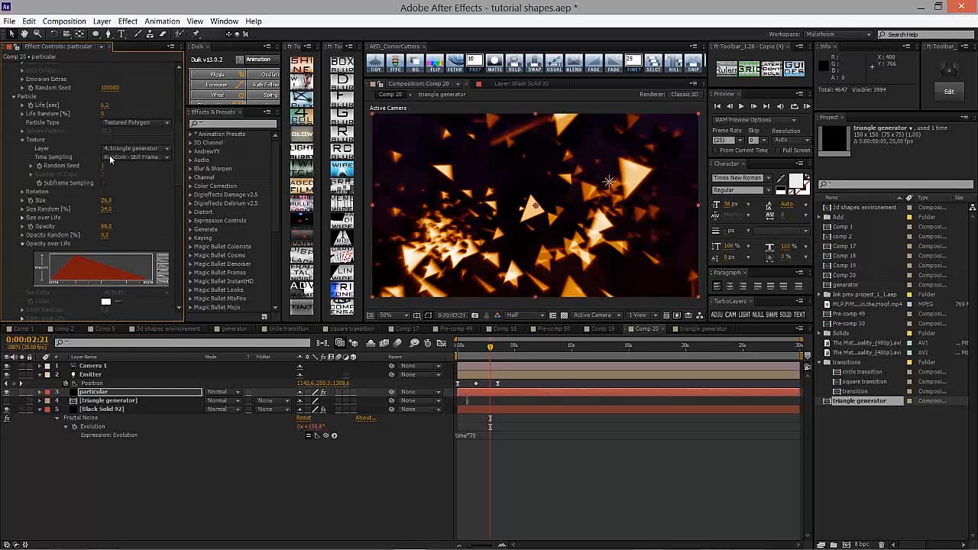
{"action": "mouse_move", "coordinate": [105, 135]}
{"action": "left_mouse_down"}
{"action": "mouse_move", "coordinate": [118, 126]}
{"action": "mouse_move", "coordinate": [102, 132]}
{"action": "left_mouse_up"}
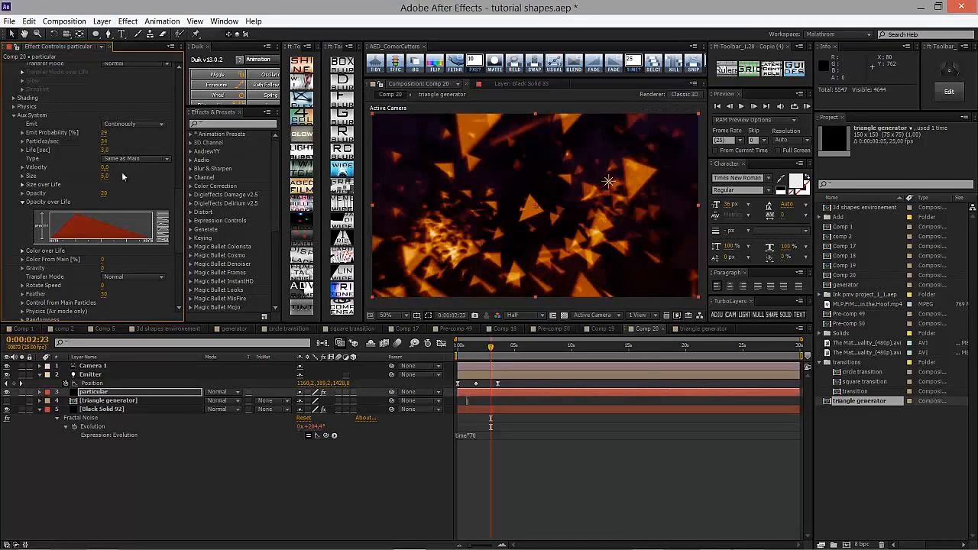
{"action": "scroll", "coordinate": [121, 172], "scroll_direction": "down", "scroll_amount": 3}
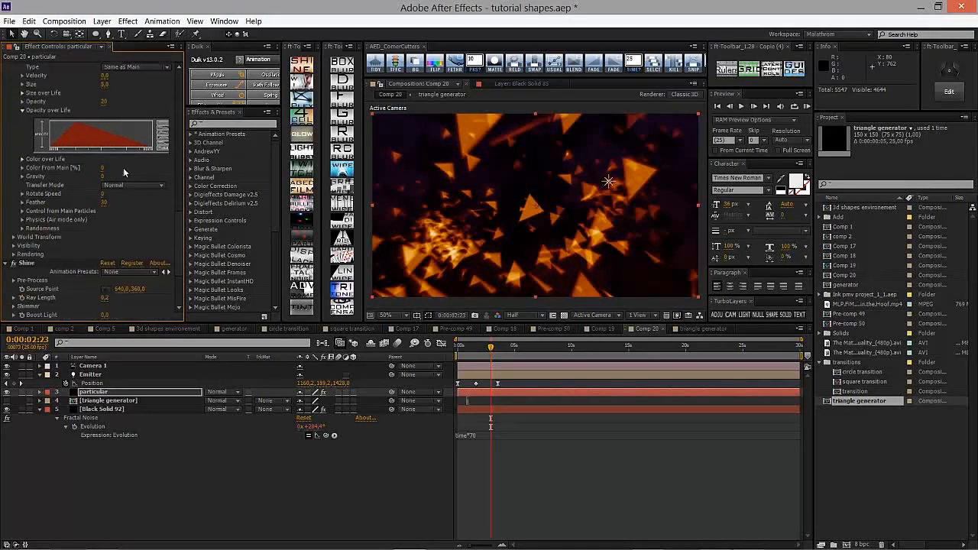
- At 0:00:05:21, add an Emitter position keyframe by moving the light up and across to about 150,6, -97,3
{"action": "left_click", "coordinate": [508, 346]}
{"action": "left_click_drag", "start_coordinate": [499, 353], "coordinate": [524, 352]}
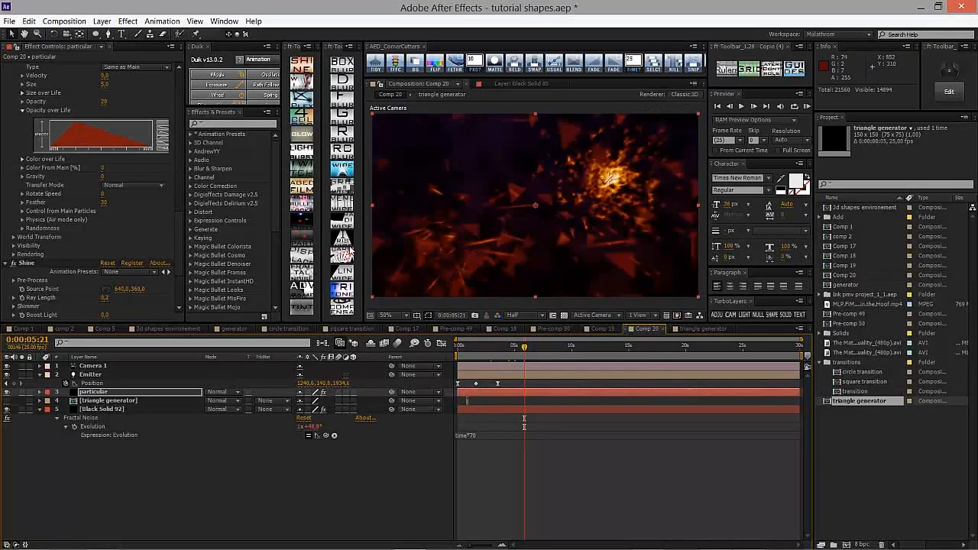
{"action": "left_click", "coordinate": [101, 375]}
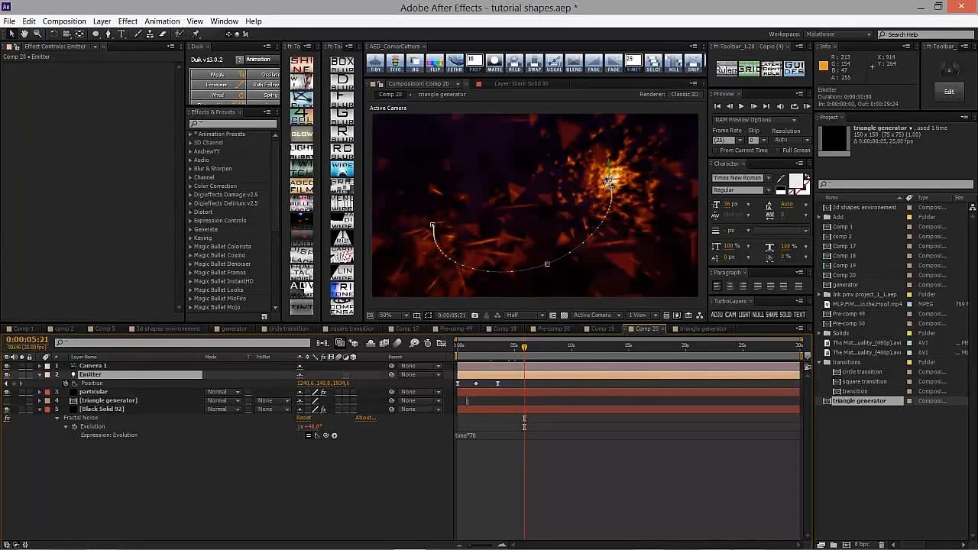
{"action": "left_click_drag", "start_coordinate": [609, 179], "coordinate": [478, 151]}
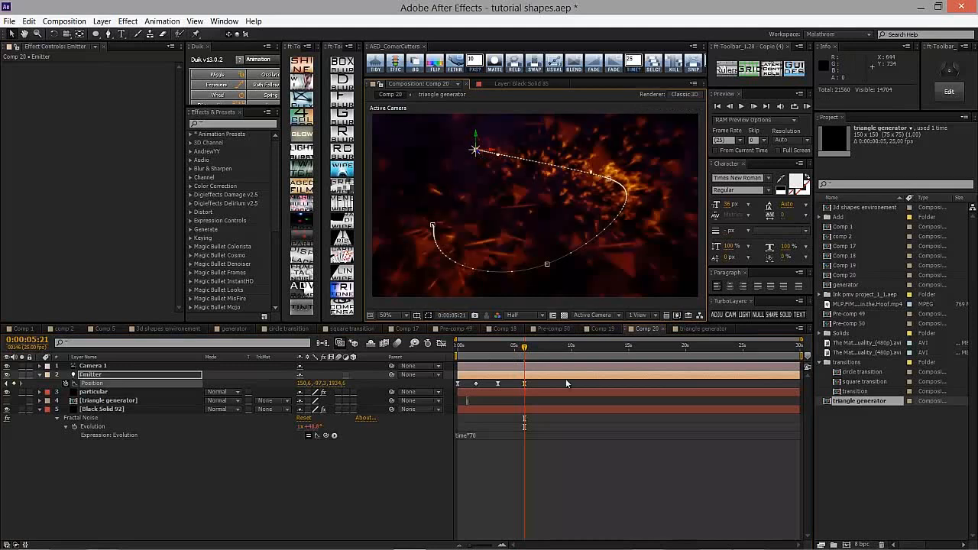
{"action": "left_click", "coordinate": [552, 349]}
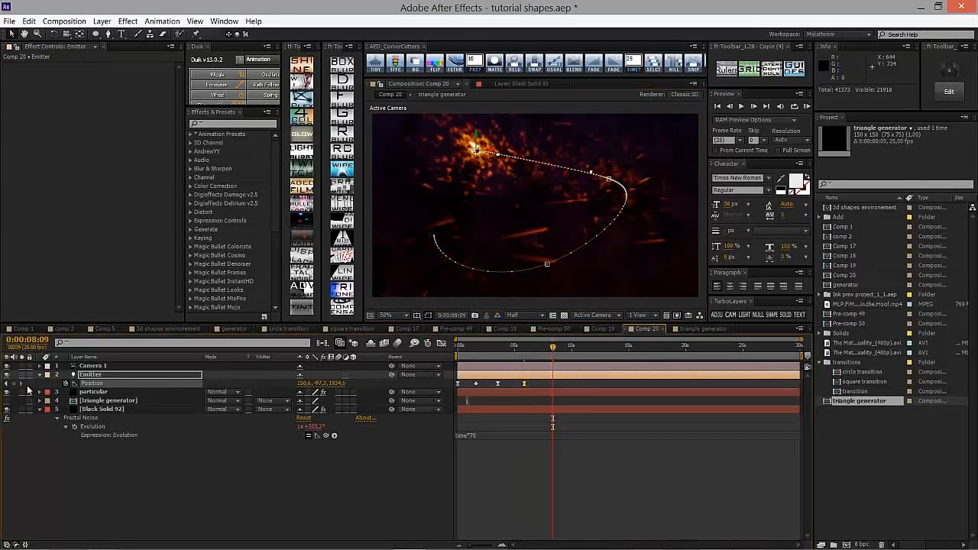
{"action": "left_click", "coordinate": [6, 384]}
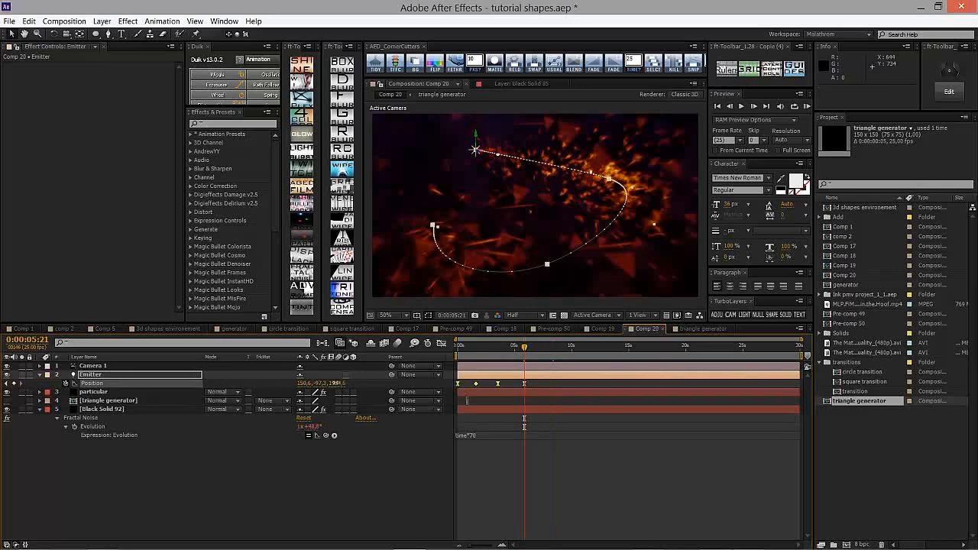
{"action": "left_click_drag", "start_coordinate": [665, 349], "coordinate": [845, 337]}
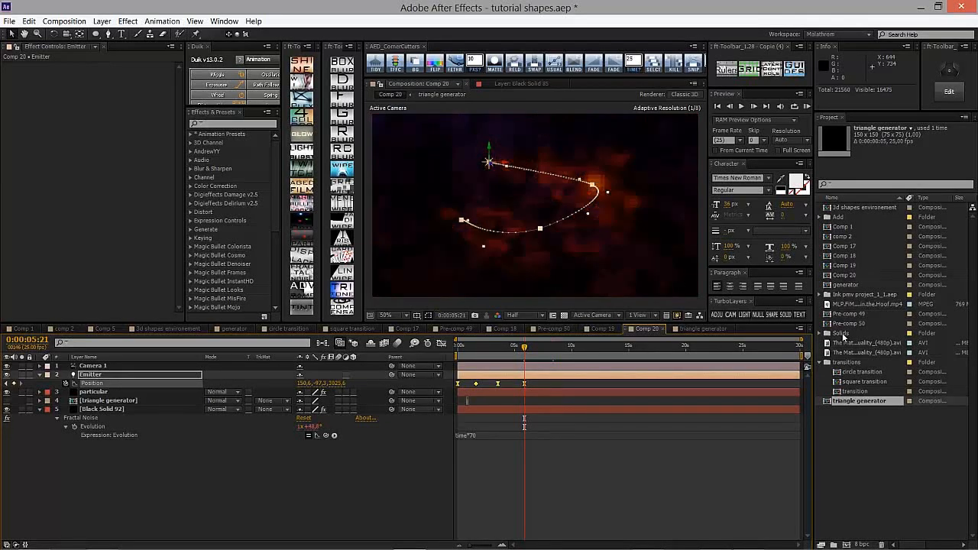
{"action": "key", "text": "ctrl+z"}
- Push the Emitter light back in depth at 0:00:05:21, to a Z position of about 3113
{"action": "left_click", "coordinate": [579, 473]}
{"action": "left_click_drag", "start_coordinate": [340, 383], "coordinate": [922, 357]}
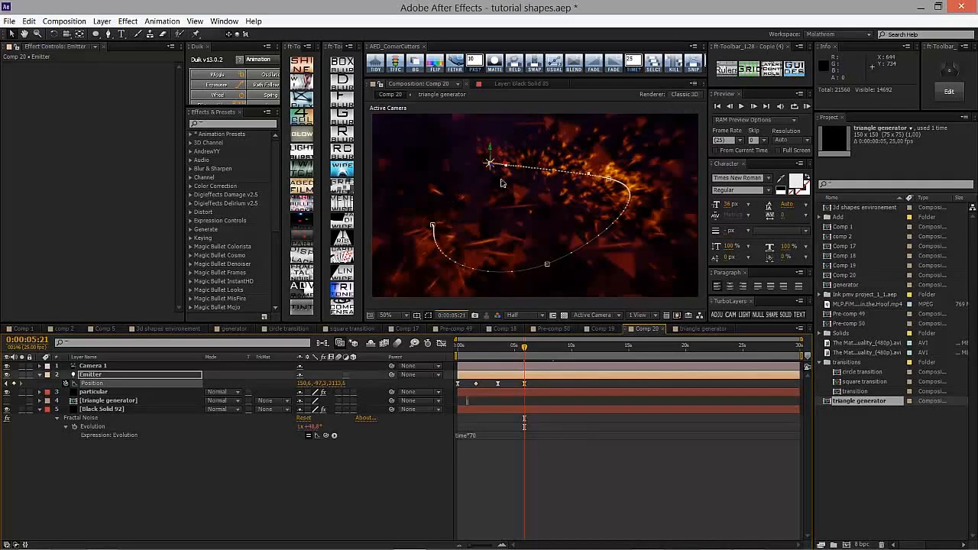
- At 0:00:08:11, keyframe the Emitter light's Z position at 0
{"action": "left_click", "coordinate": [555, 348]}
{"action": "left_click", "coordinate": [334, 384]}
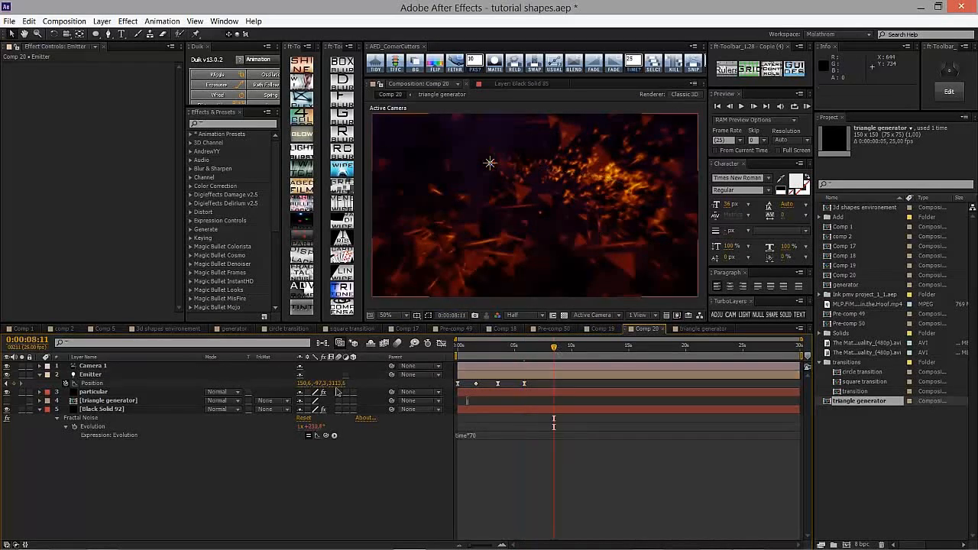
{"action": "type", "text": "0"}
{"action": "key", "text": "Return"}
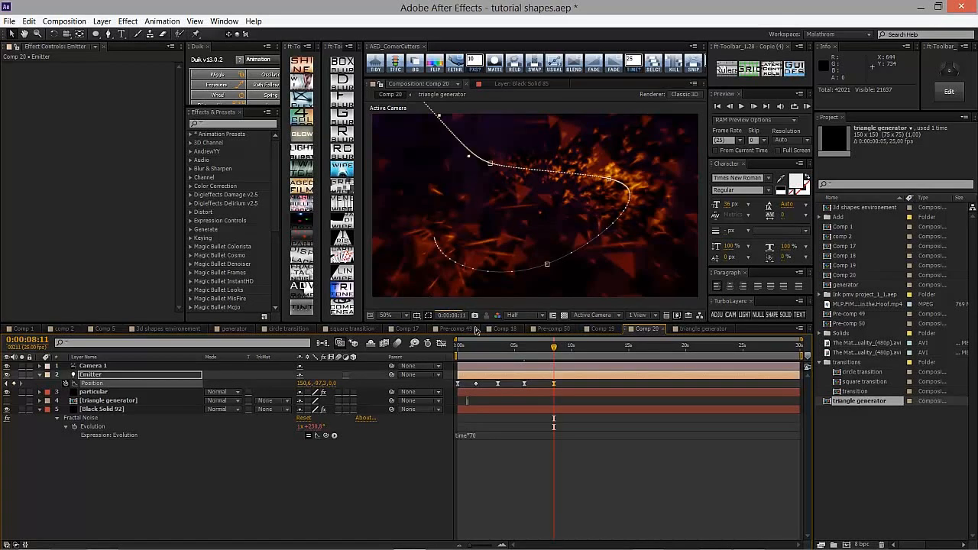
- Move the Emitter light at 0:00:08:11 to about 915,6 in X and 625,7 in Y
{"action": "left_click_drag", "start_coordinate": [302, 383], "coordinate": [499, 353]}
{"action": "left_click_drag", "start_coordinate": [316, 384], "coordinate": [649, 346]}
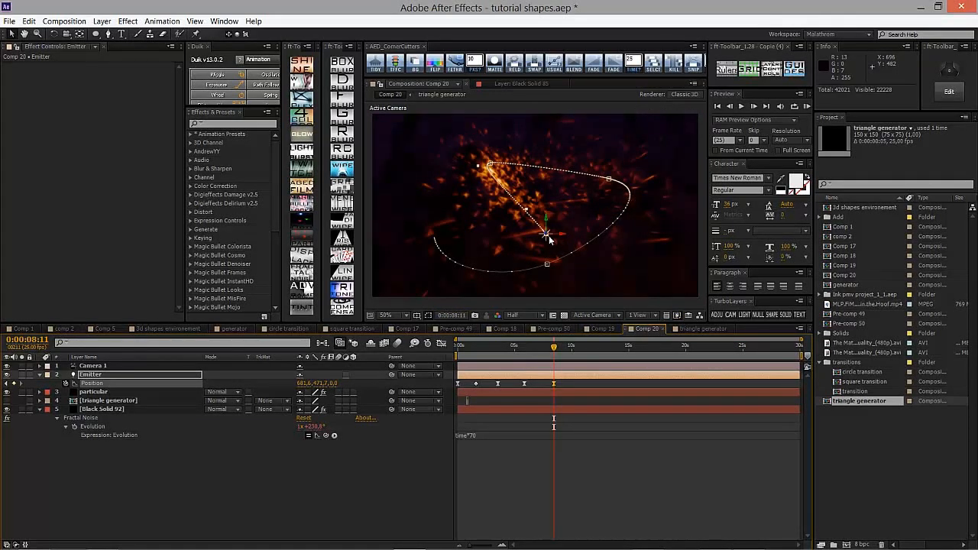
{"action": "left_click_drag", "start_coordinate": [546, 237], "coordinate": [606, 275]}
{"action": "left_click", "coordinate": [560, 451]}
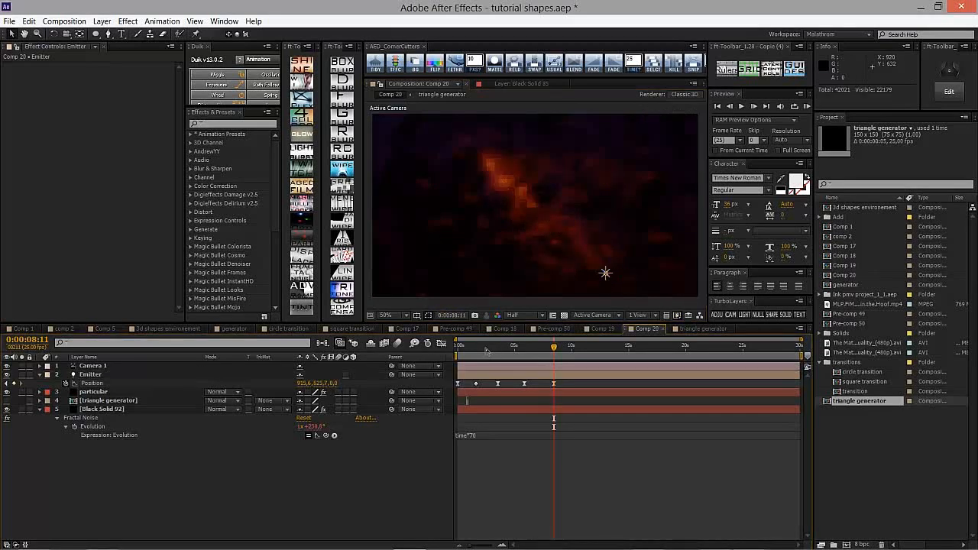
- Review the particle trail along the Emitter's extended path at several times in Comp 20
{"action": "left_click_drag", "start_coordinate": [493, 349], "coordinate": [565, 350]}
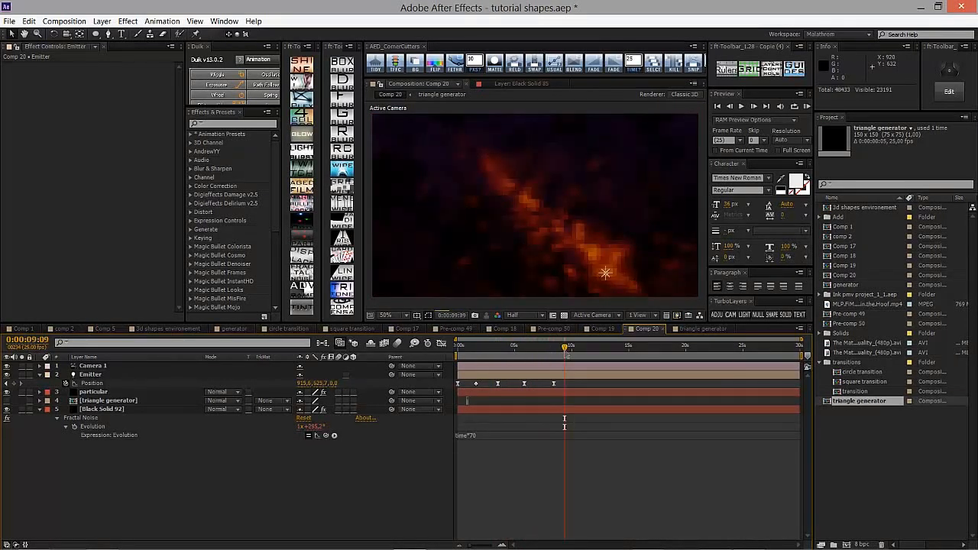
{"action": "left_click", "coordinate": [502, 346]}
{"action": "left_click", "coordinate": [542, 346]}
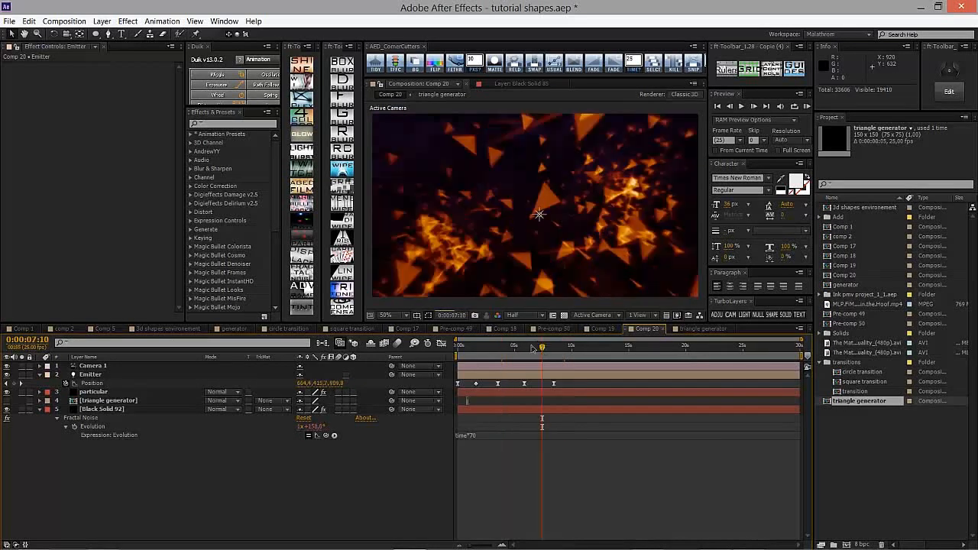
{"action": "left_click", "coordinate": [541, 348]}
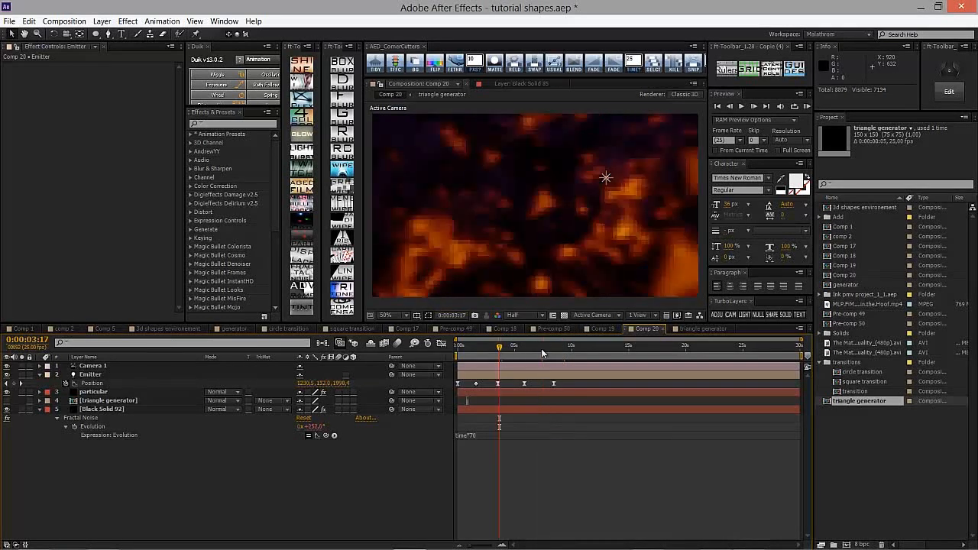
{"action": "left_click", "coordinate": [557, 348]}
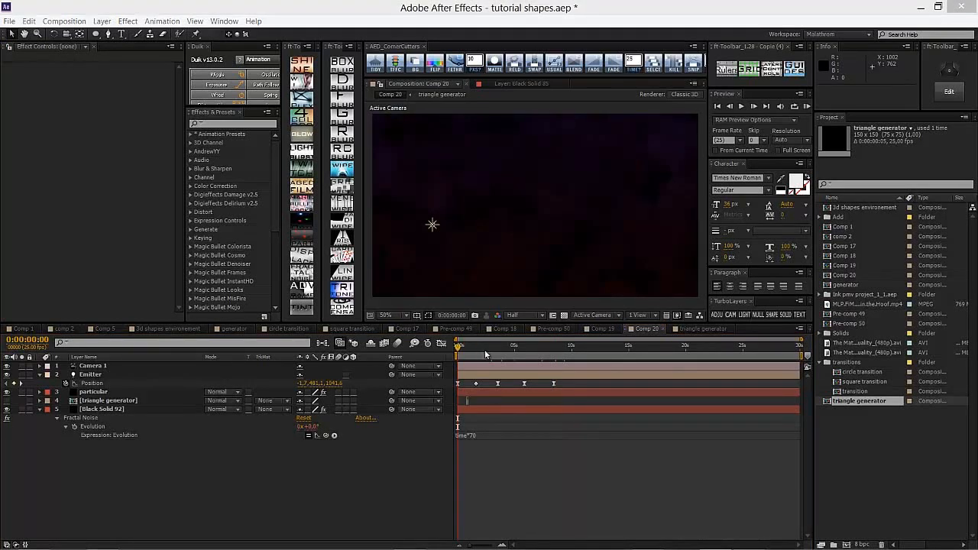
- Duplicate the particular layer and set the copy's emitter random seed to 100490
{"action": "left_click_drag", "start_coordinate": [486, 351], "coordinate": [528, 350]}
{"action": "left_click", "coordinate": [109, 393]}
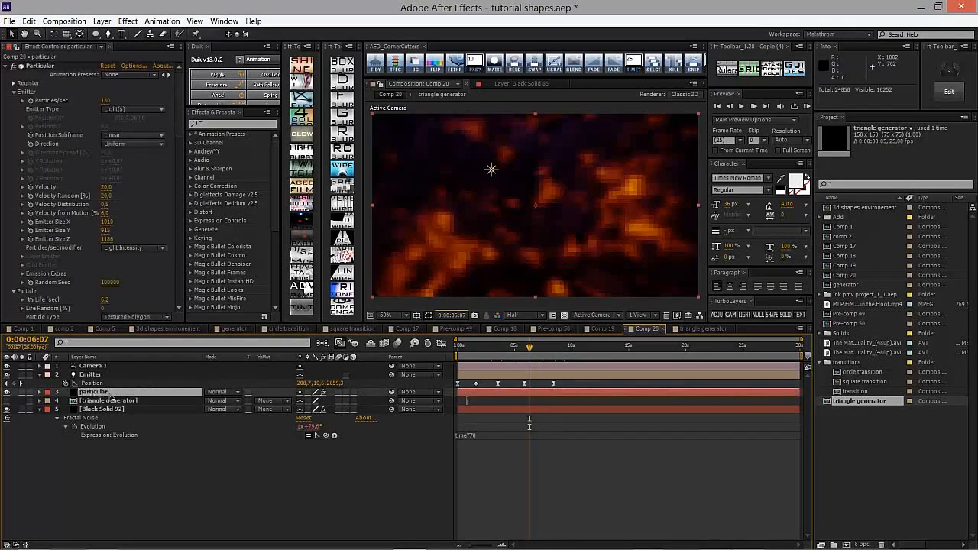
{"action": "key", "text": "ctrl+d"}
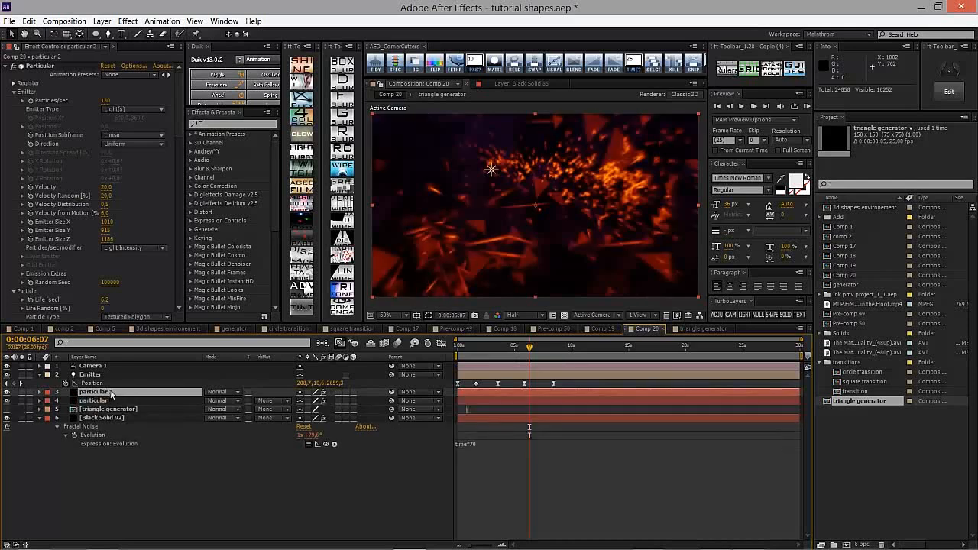
{"action": "scroll", "coordinate": [126, 241], "scroll_direction": "down", "scroll_amount": 1}
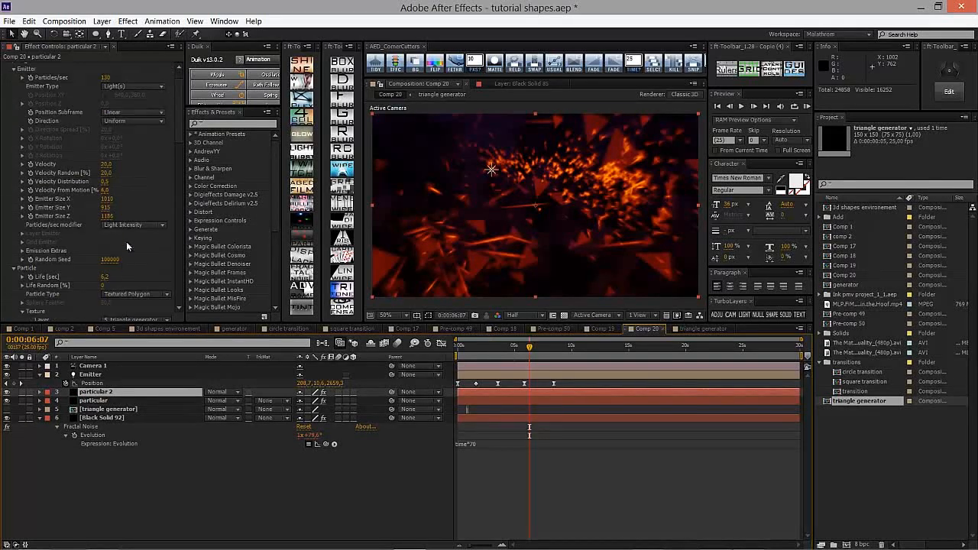
{"action": "left_click_drag", "start_coordinate": [111, 259], "coordinate": [140, 265]}
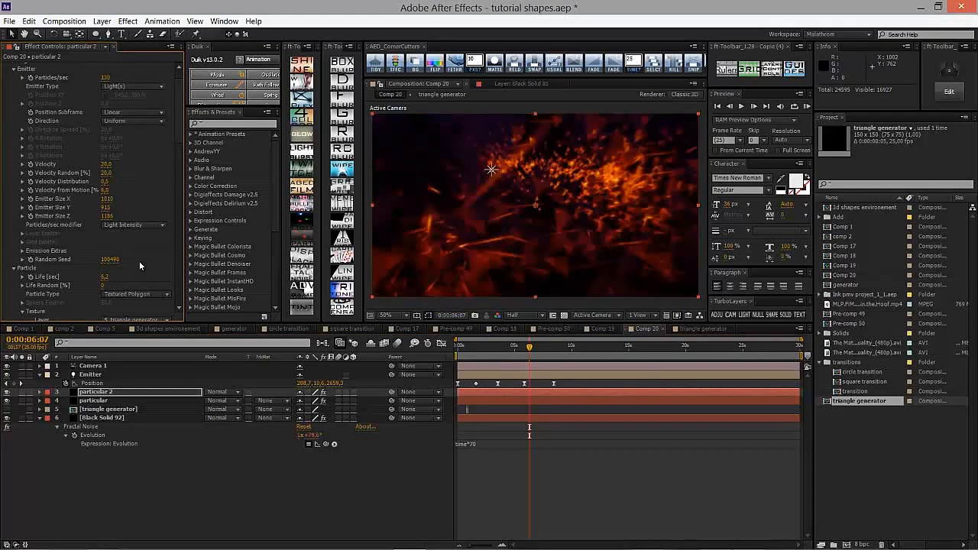
- Change the particle type of the particular 2 layer to Glow Sphere (No DOF)
{"action": "scroll", "coordinate": [139, 258], "scroll_direction": "down", "scroll_amount": 2}
{"action": "scroll", "coordinate": [124, 218], "scroll_direction": "down", "scroll_amount": 3}
{"action": "left_click", "coordinate": [136, 202]}
{"action": "left_click", "coordinate": [145, 224]}
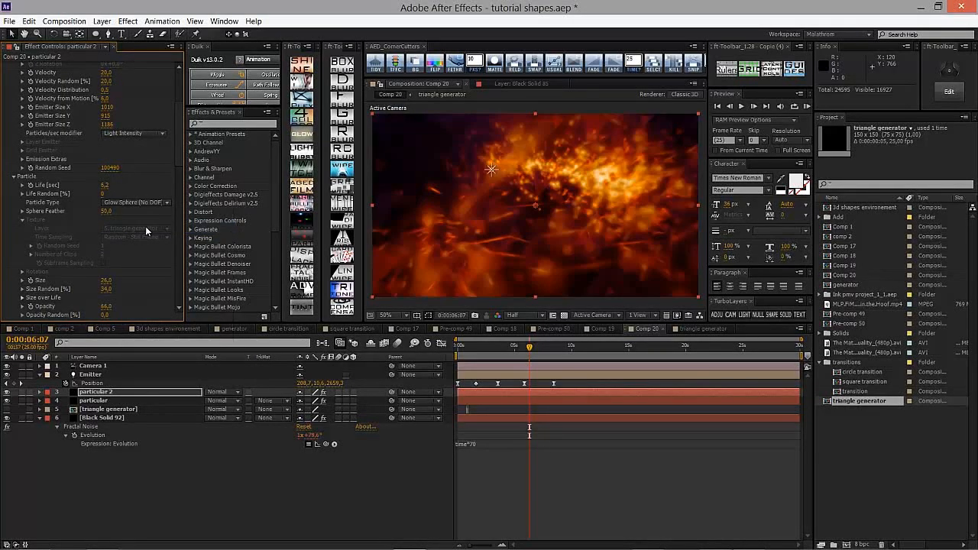
- Set the glow sphere particles' size to 36 and opacity to 29 on particular 2, and check the result over time
{"action": "scroll", "coordinate": [133, 269], "scroll_direction": "down", "scroll_amount": 3}
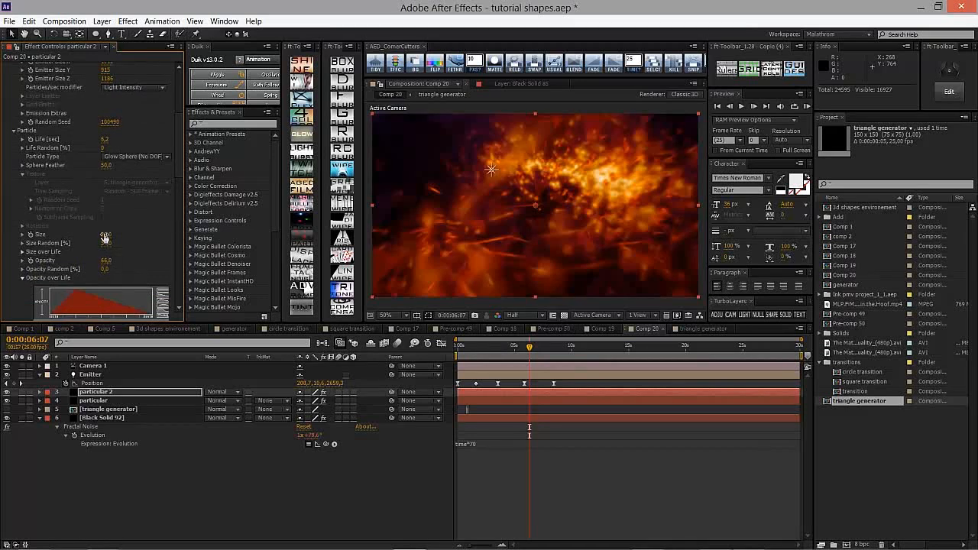
{"action": "left_click_drag", "start_coordinate": [108, 235], "coordinate": [109, 269]}
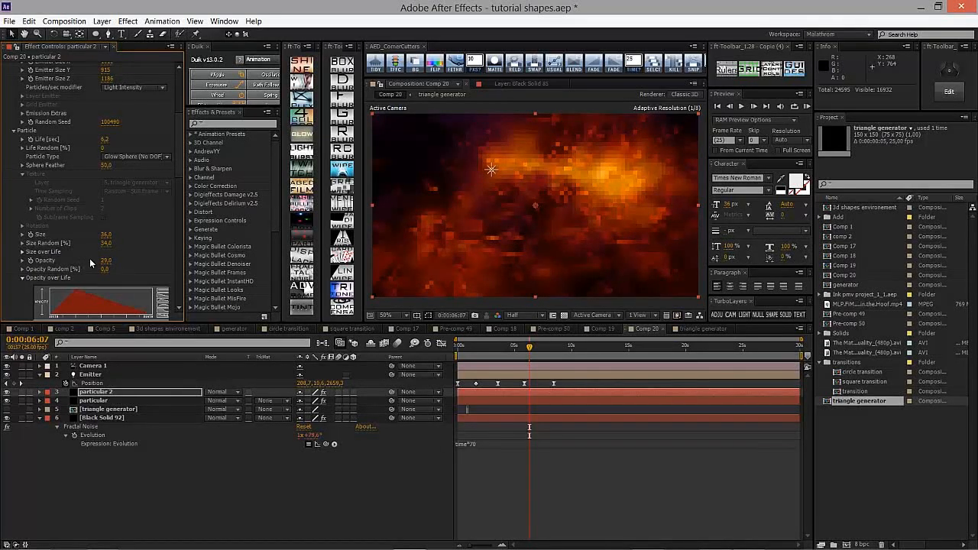
{"action": "left_click_drag", "start_coordinate": [483, 350], "coordinate": [525, 348]}
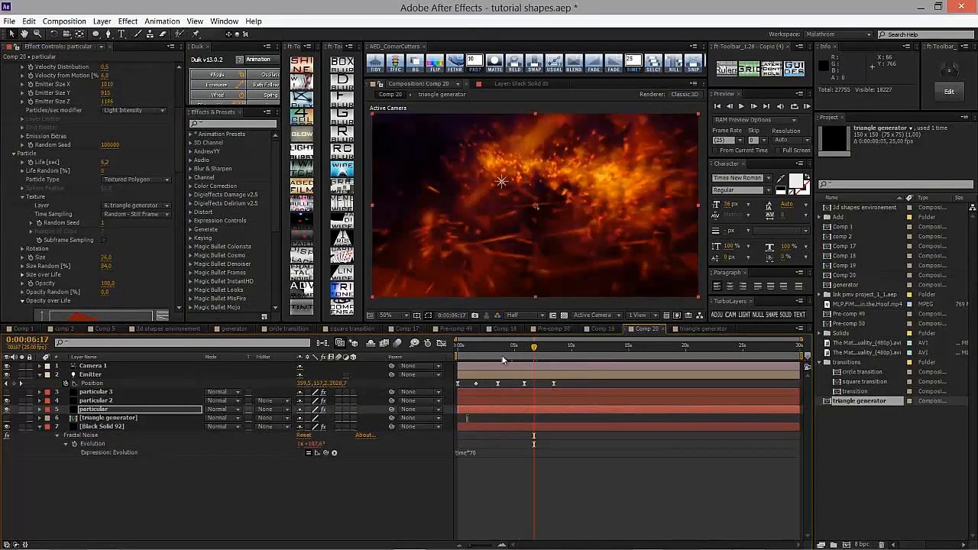
- Save the project, and add a 1280 x 720 black solid with the YY_Ramp+ effect above all layers in Comp 20
{"action": "left_click", "coordinate": [581, 483]}
{"action": "key", "text": "ctrl+s"}
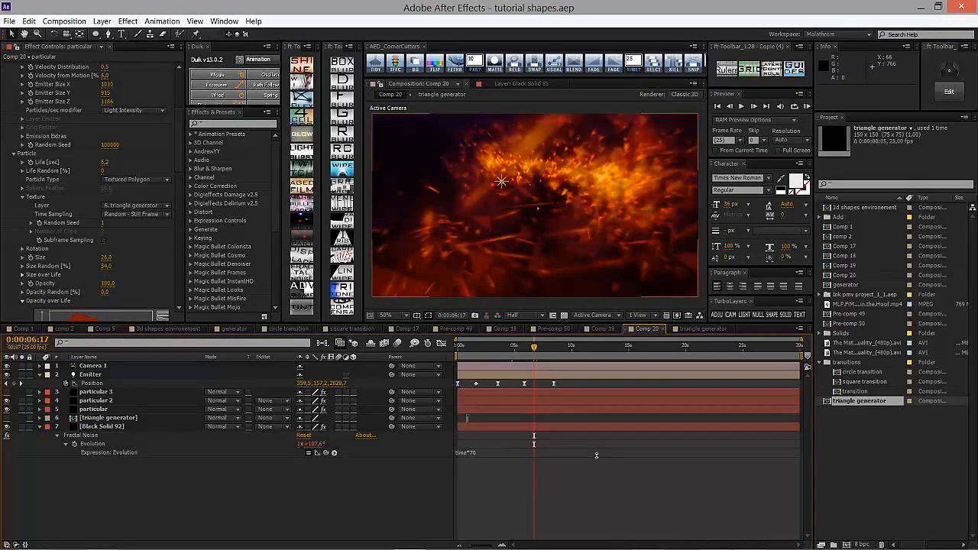
{"action": "key", "text": "ctrl+y"}
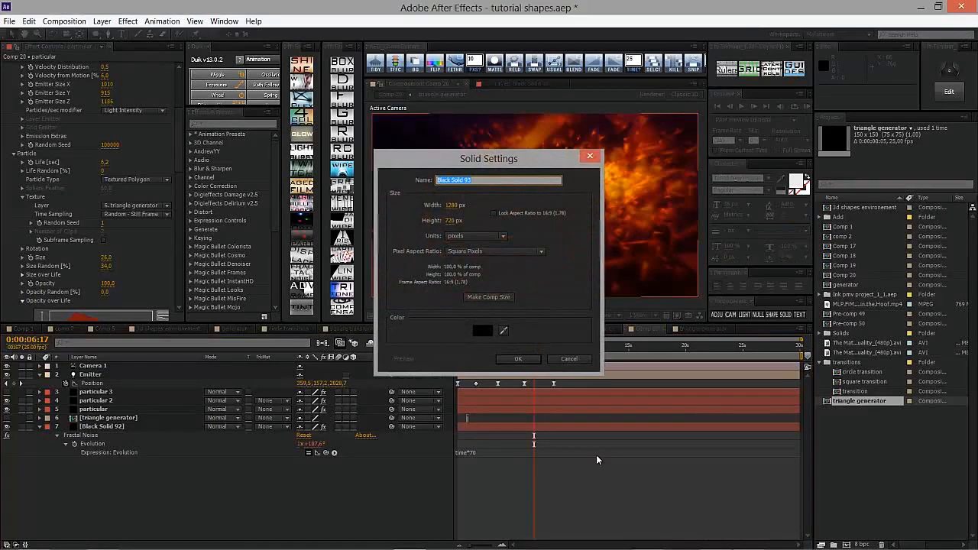
{"action": "key", "text": "Return"}
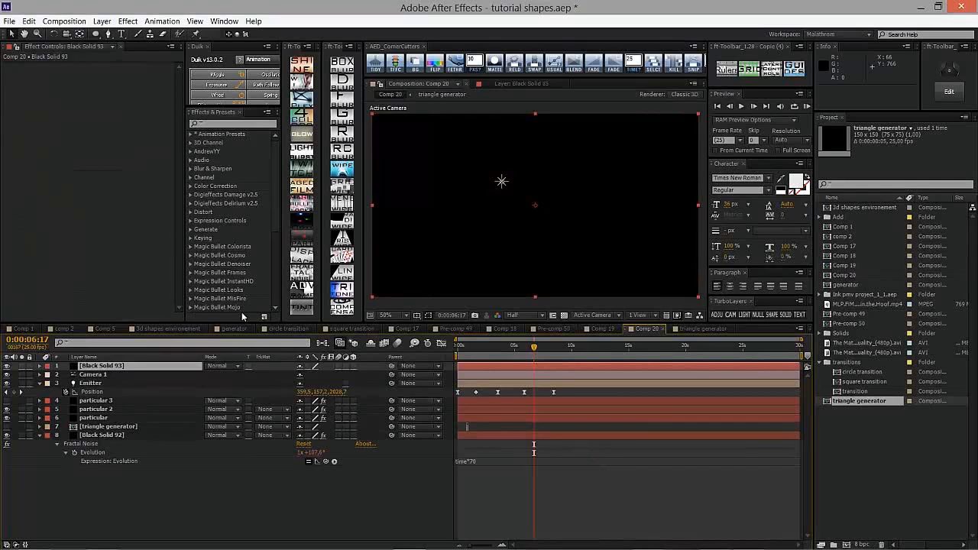
{"action": "left_click", "coordinate": [301, 292]}
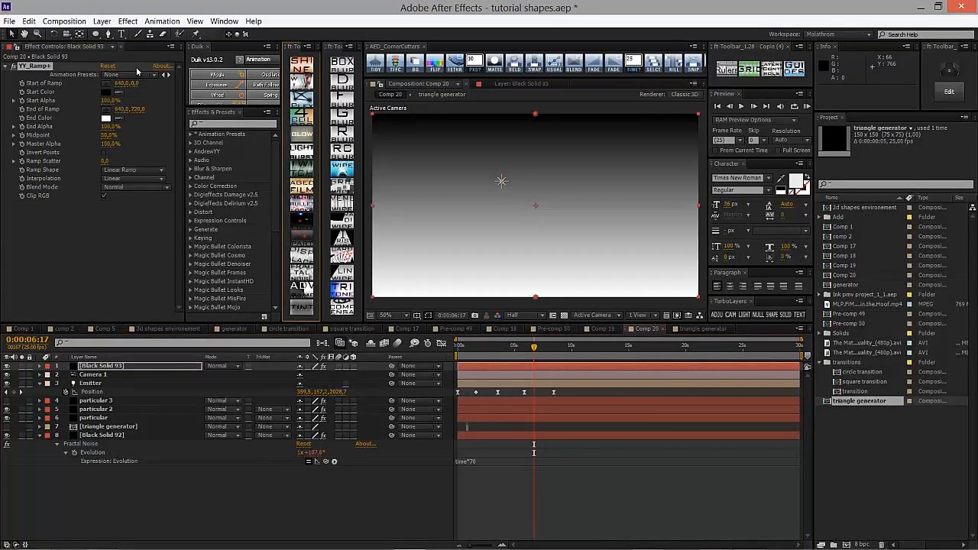
- Set the ramp's start color on the new solid to a bright light blue with a hue of about 191°
{"action": "left_click", "coordinate": [105, 93]}
{"action": "left_click", "coordinate": [321, 272]}
{"action": "left_click", "coordinate": [270, 214]}
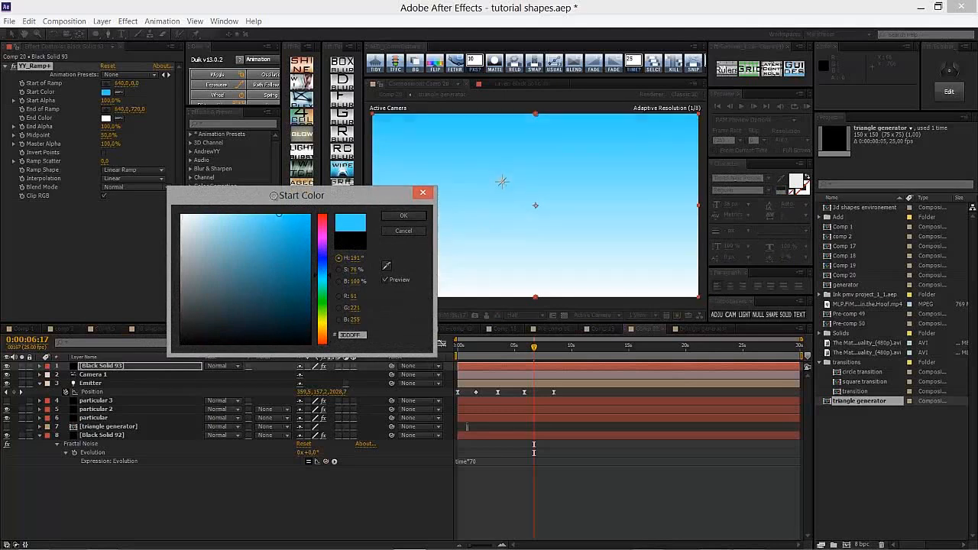
{"action": "left_click", "coordinate": [397, 219]}
- Set the ramp's end color to dark blue with hue 234°, saturation 80% and brightness 47%
{"action": "left_click", "coordinate": [106, 118]}
{"action": "left_click", "coordinate": [322, 259]}
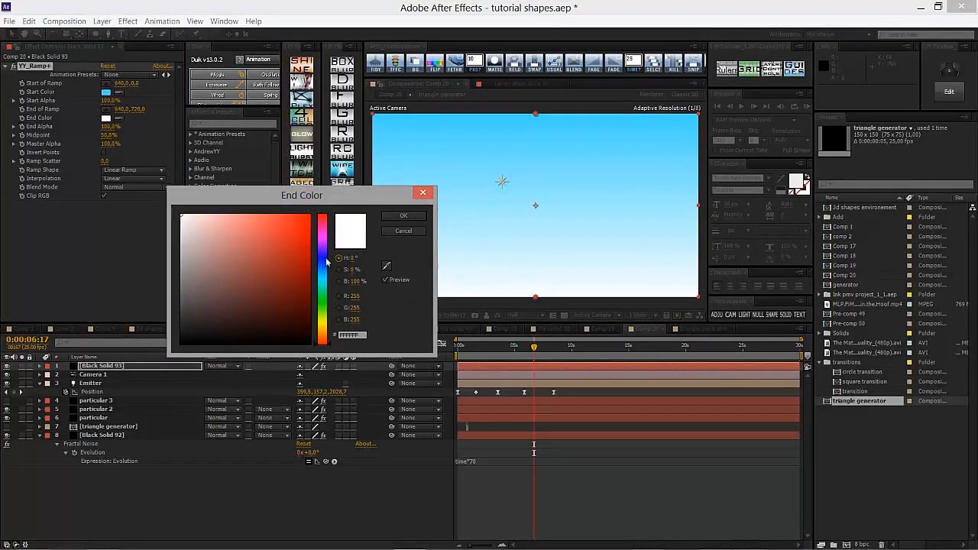
{"action": "left_click", "coordinate": [289, 295]}
{"action": "mouse_move", "coordinate": [298, 308]}
{"action": "left_mouse_down"}
{"action": "mouse_move", "coordinate": [284, 268]}
{"action": "mouse_move", "coordinate": [284, 282]}
{"action": "left_mouse_up"}
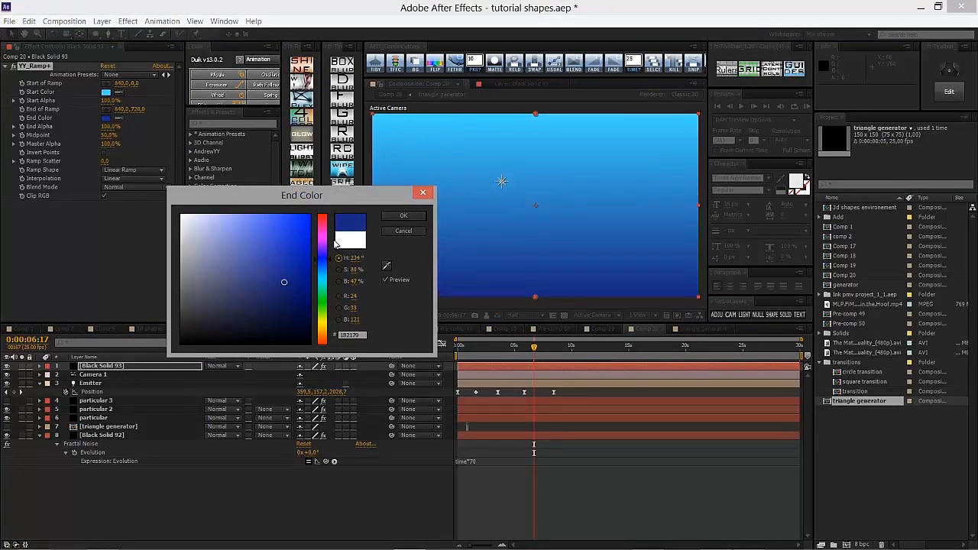
{"action": "left_click", "coordinate": [390, 215]}
- Set the ramp solid's blending mode to Color and check the tinted particles over the first seconds
{"action": "left_click", "coordinate": [221, 366]}
{"action": "left_click", "coordinate": [267, 488]}
{"action": "left_click_drag", "start_coordinate": [470, 346], "coordinate": [538, 356]}
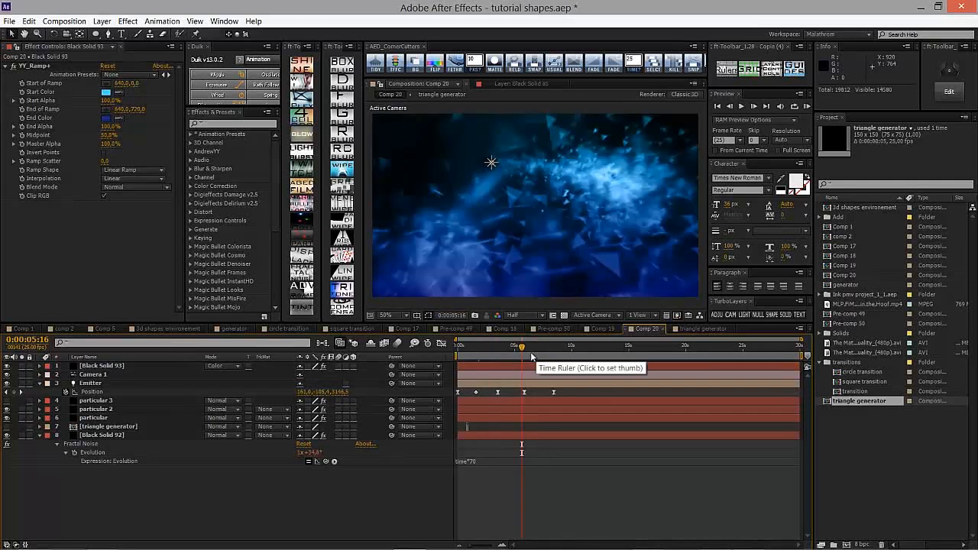
- Show the ramp solid's opacity property and review the blue-tinted particle scene at several times in Comp 20
{"action": "key", "text": "t"}
{"action": "left_click", "coordinate": [487, 345]}
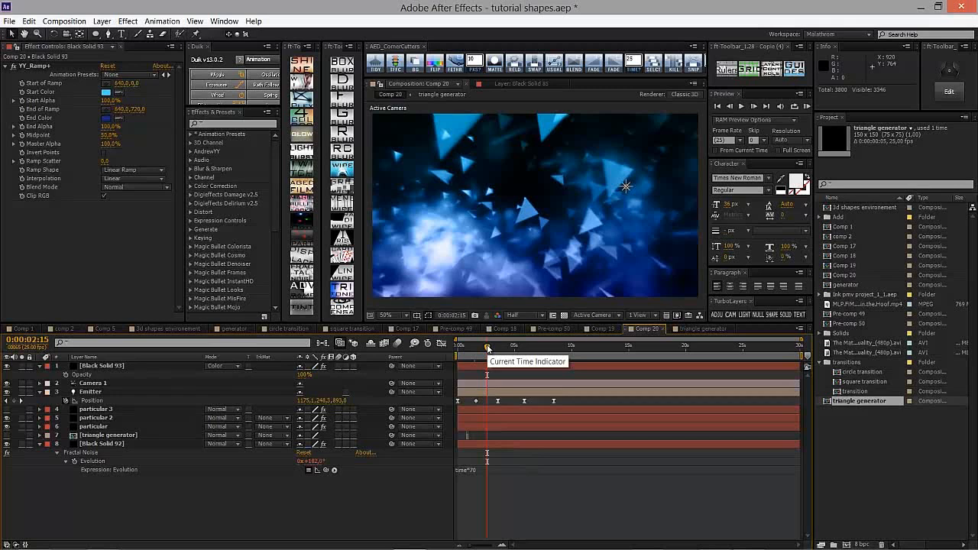
{"action": "left_click_drag", "start_coordinate": [488, 348], "coordinate": [537, 349]}
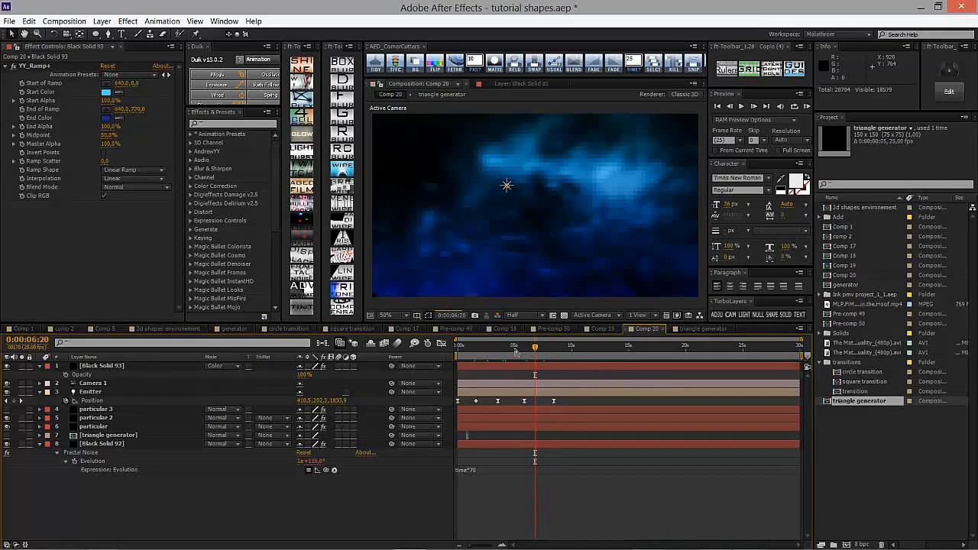
{"action": "left_click", "coordinate": [516, 349]}
{"action": "left_click_drag", "start_coordinate": [555, 347], "coordinate": [497, 348]}
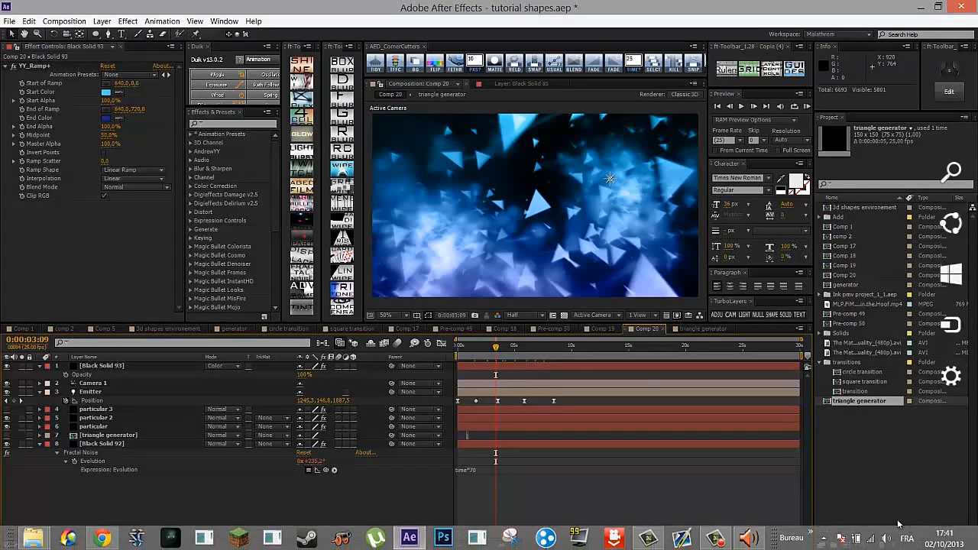
{"action": "left_click_drag", "start_coordinate": [465, 350], "coordinate": [525, 350]}
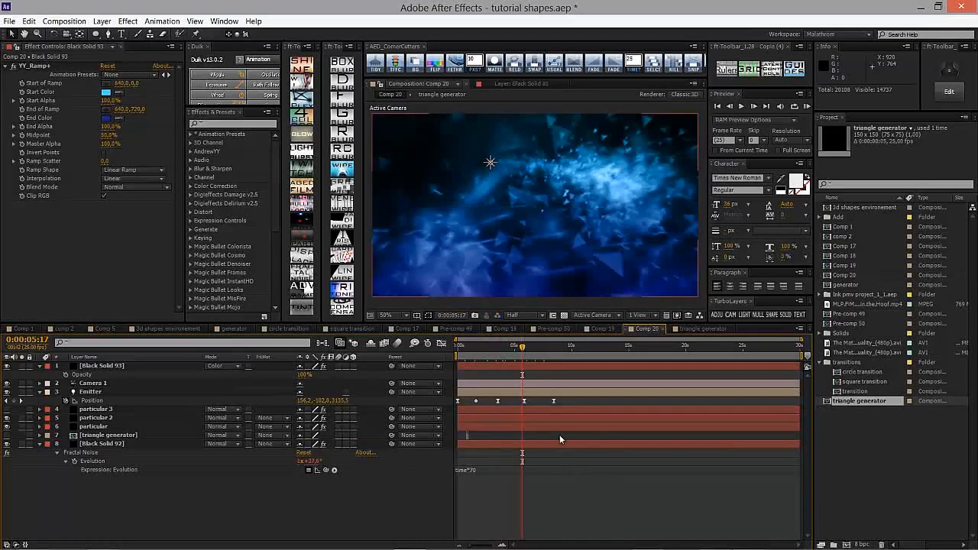
{"action": "left_click_drag", "start_coordinate": [538, 346], "coordinate": [544, 347]}
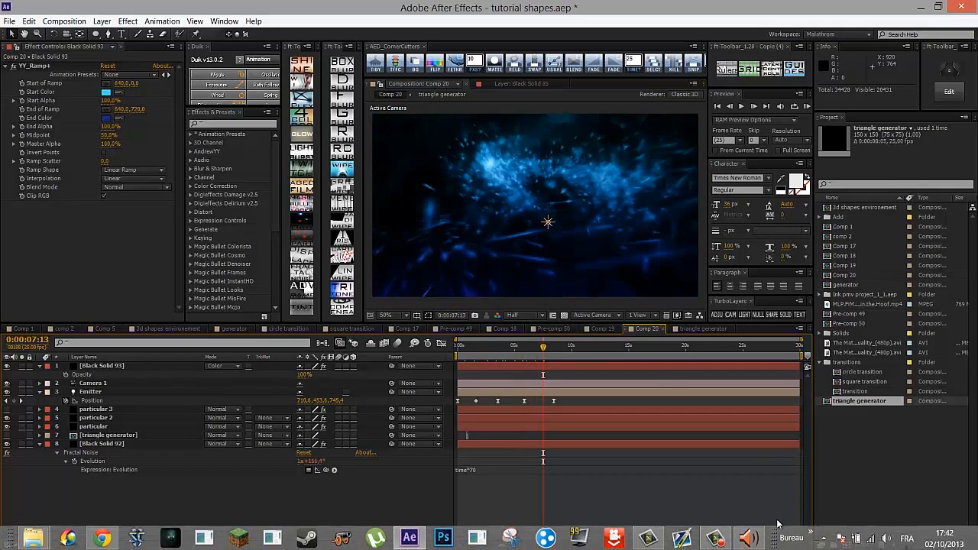